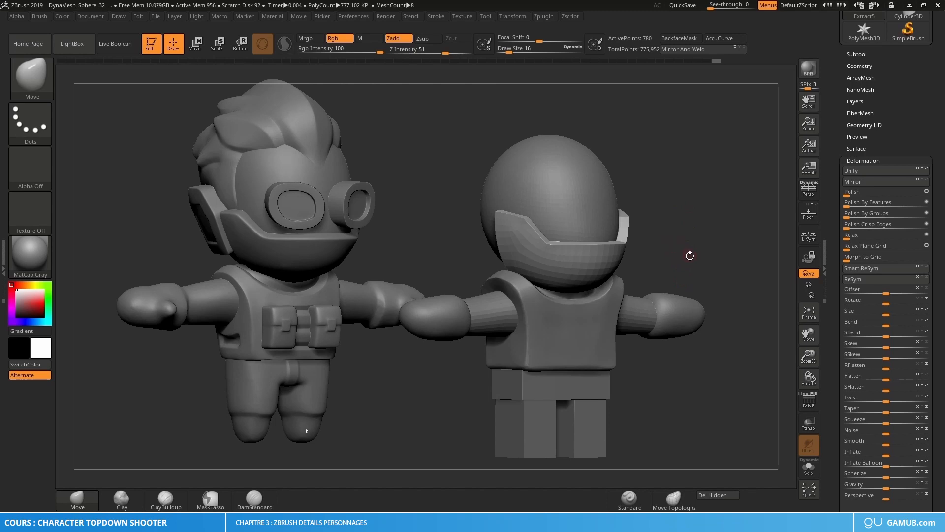
# Select the head sphere of the unfinished character, isolate it, clear its jaw-shaped mask, and show all subtools again.
pyautogui.moveTo(683, 257); pyautogui.dragTo(571, 217)
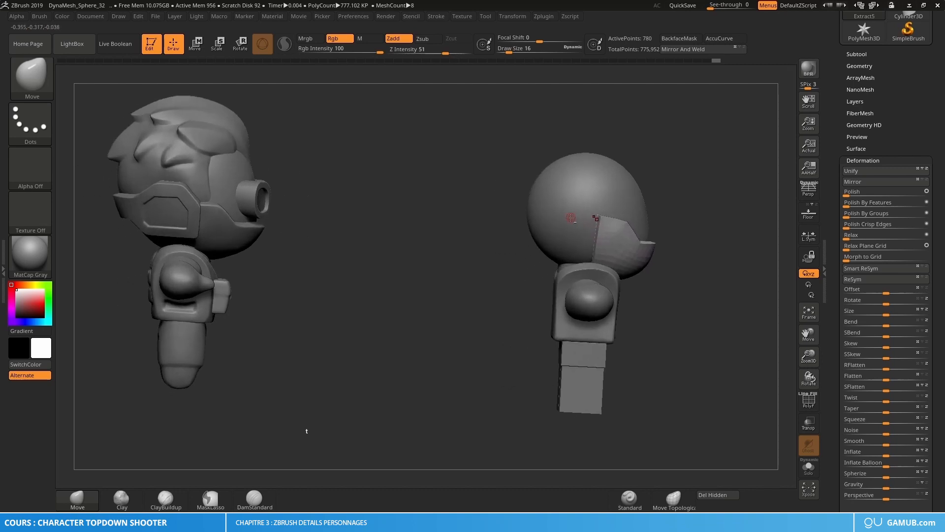
pyautogui.keyDown('alt'); pyautogui.click(571, 216); pyautogui.keyUp('alt')
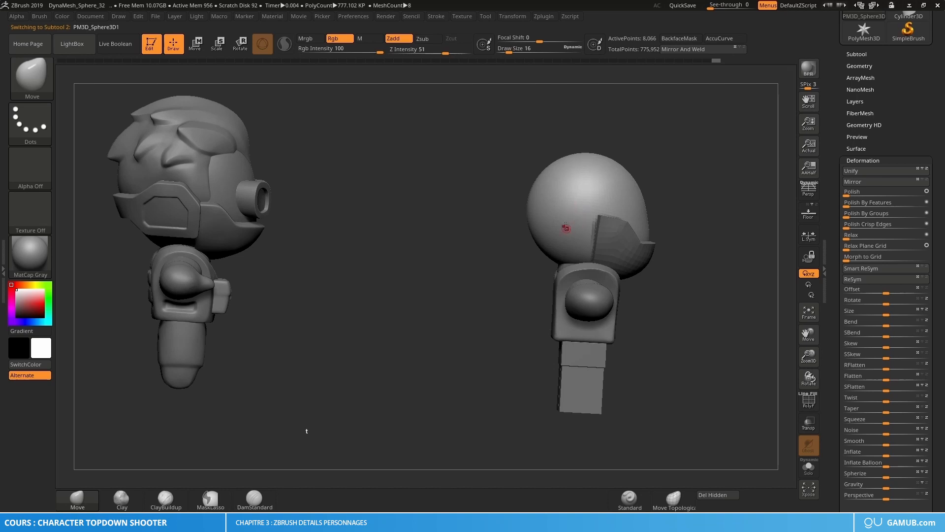
pyautogui.keyDown('alt'); pyautogui.moveTo(627, 227); pyautogui.dragTo(537, 256, button='right'); pyautogui.keyUp('alt')
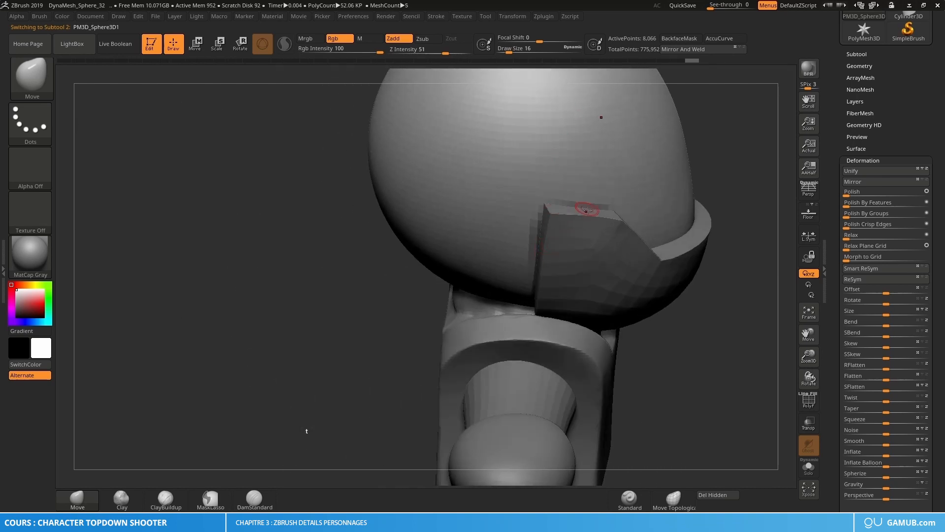
pyautogui.moveTo(602, 247); pyautogui.dragTo(609, 225, button='right')
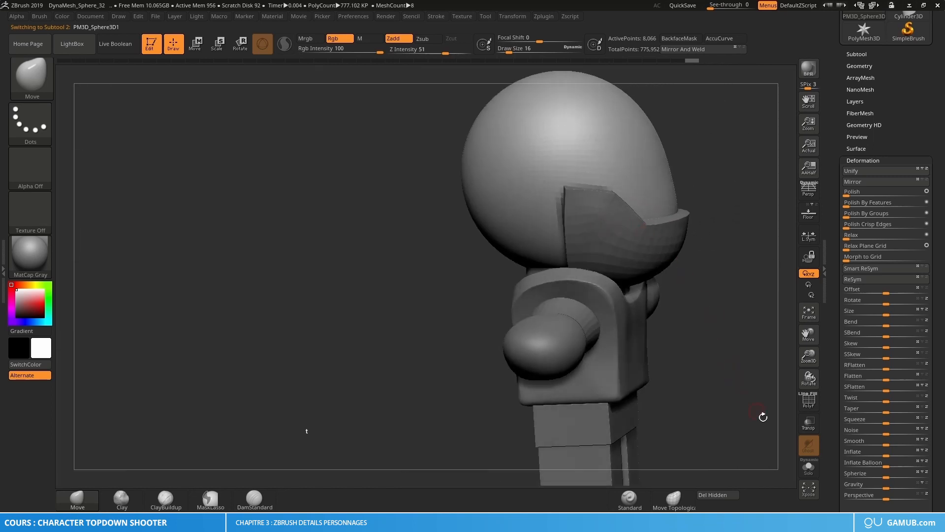
pyautogui.click(809, 472)
pyautogui.moveTo(742, 352); pyautogui.dragTo(664, 335, button='right')
pyautogui.press('ctrl')
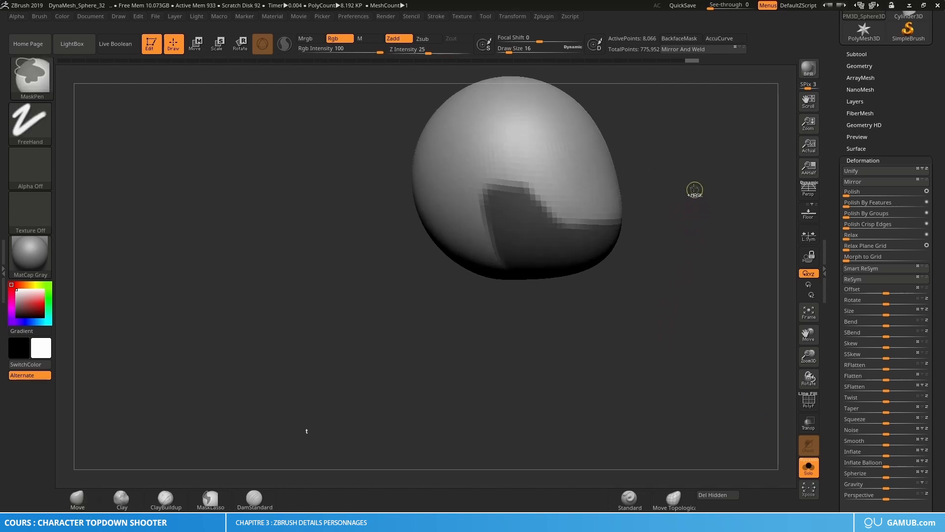
pyautogui.keyDown('ctrl'); pyautogui.moveTo(683, 149); pyautogui.dragTo(712, 181); pyautogui.keyUp('ctrl')
pyautogui.moveTo(709, 228)
pyautogui.keyDown('ctrl'); pyautogui.mouseDown(button='right')
pyautogui.moveTo(679, 199)
pyautogui.moveTo(703, 231)
pyautogui.moveTo(655, 214)
pyautogui.moveTo(671, 225)
pyautogui.mouseUp(button='right'); pyautogui.keyUp('ctrl')
pyautogui.click(809, 467)
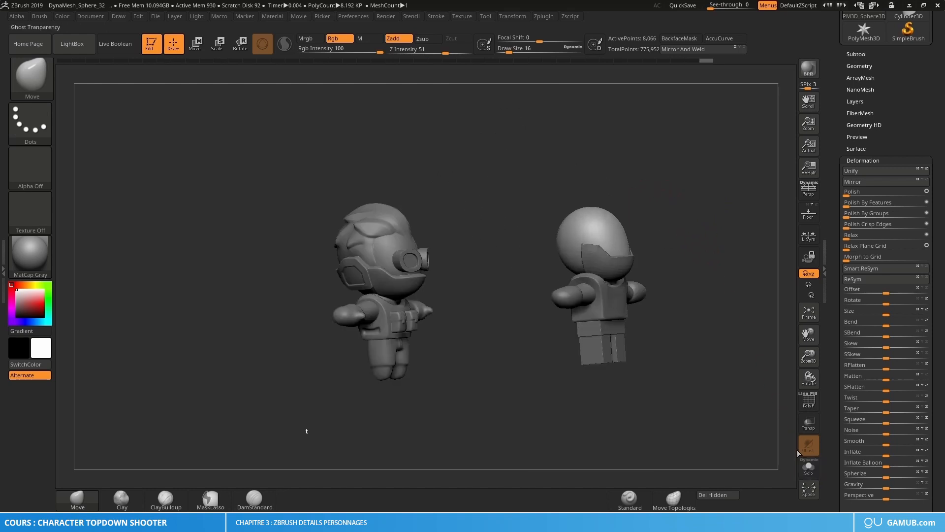
# Paint the mask outline of the upper edge of a side panel behind the jaw guard at draw size 27.
pyautogui.moveTo(658, 279); pyautogui.dragTo(256, 239)
pyautogui.keyDown('alt'); pyautogui.moveTo(254, 260); pyautogui.dragTo(189, 264, button='right'); pyautogui.keyUp('alt')
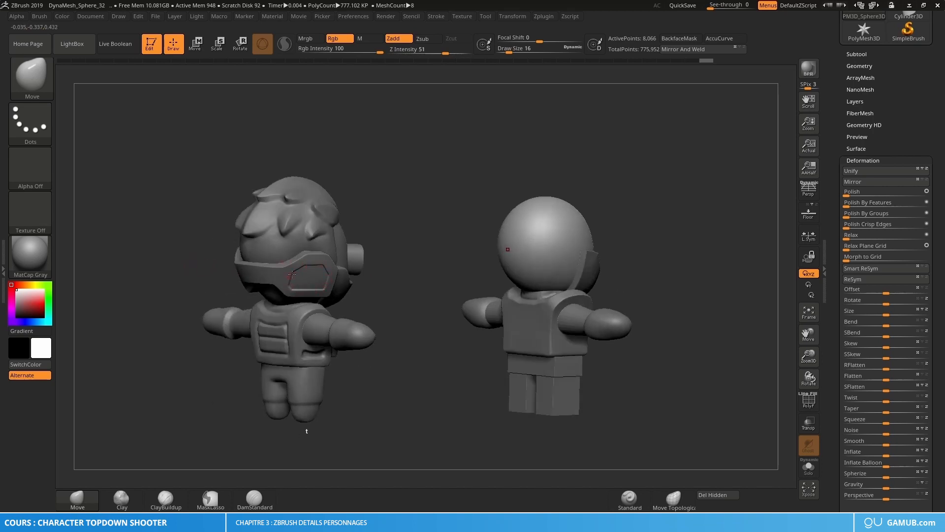
pyautogui.moveTo(254, 273); pyautogui.dragTo(526, 260, button='right')
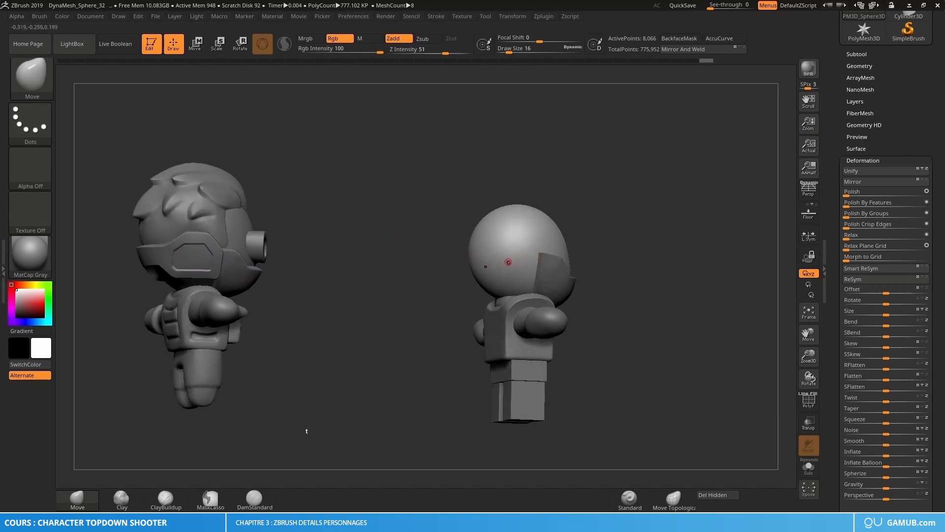
pyautogui.press('s')
pyautogui.moveTo(514, 265); pyautogui.dragTo(513, 264)
pyautogui.keyDown('alt'); pyautogui.moveTo(512, 260); pyautogui.dragTo(527, 257, button='right'); pyautogui.keyUp('alt')
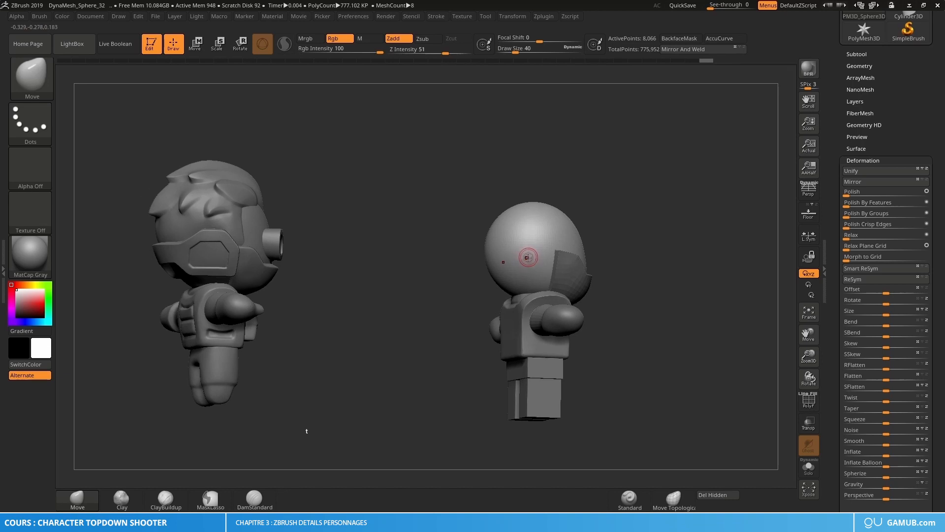
pyautogui.press('s')
pyautogui.moveTo(527, 258); pyautogui.dragTo(525, 257)
pyautogui.press('ctrl')
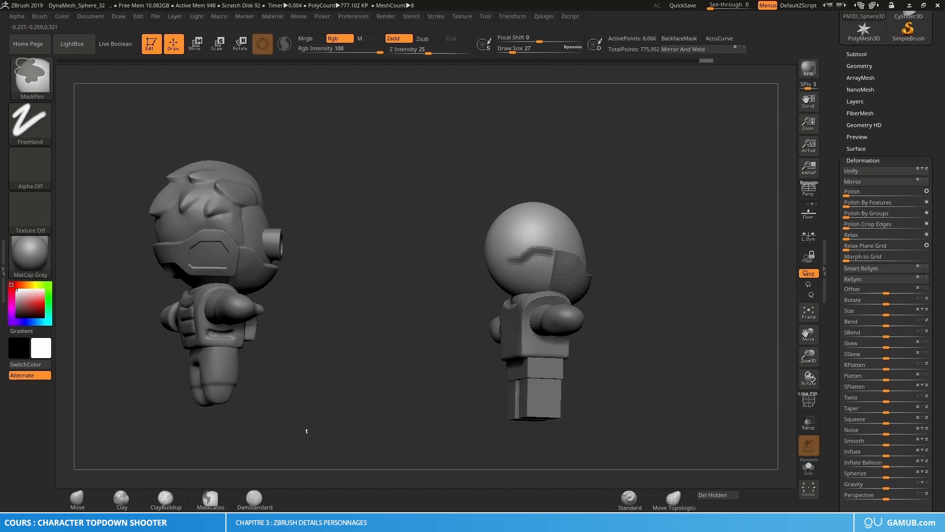
pyautogui.keyDown('ctrl'); pyautogui.moveTo(552, 252); pyautogui.dragTo(556, 253); pyautogui.keyUp('ctrl')
# Select the jaw guard and adjust its rear edge with the Move brush at draw size 182.
pyautogui.moveTo(604, 288)
pyautogui.mouseDown(button='right')
pyautogui.moveTo(566, 273)
pyautogui.moveTo(573, 281)
pyautogui.moveTo(534, 277)
pyautogui.mouseUp(button='right')
pyautogui.keyDown('alt'); pyautogui.click(570, 273); pyautogui.keyUp('alt')
pyautogui.press('s')
pyautogui.moveTo(518, 274); pyautogui.dragTo(536, 279)
pyautogui.moveTo(536, 279); pyautogui.dragTo(521, 276, button='right')
pyautogui.press('s')
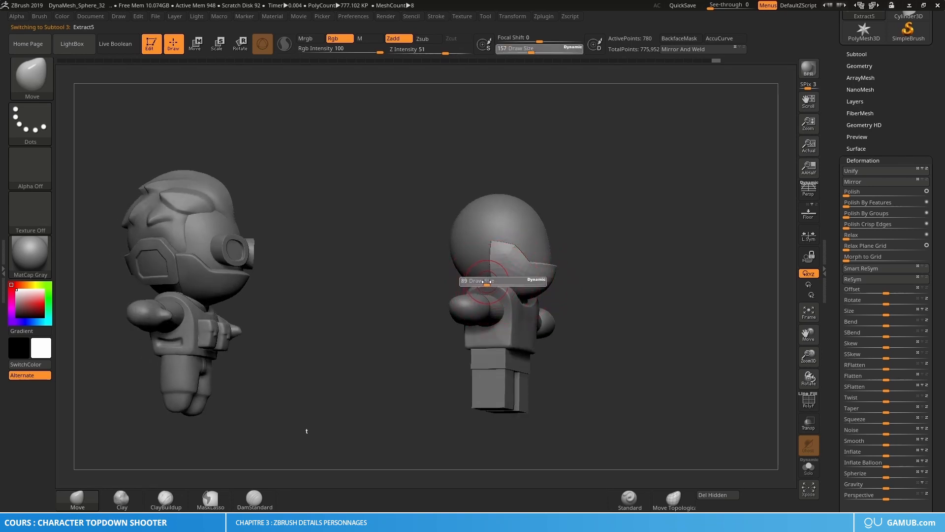
pyautogui.moveTo(486, 282); pyautogui.dragTo(496, 260)
pyautogui.moveTo(497, 260)
pyautogui.mouseDown(button='right')
pyautogui.moveTo(519, 262)
pyautogui.moveTo(496, 252)
pyautogui.mouseUp(button='right')
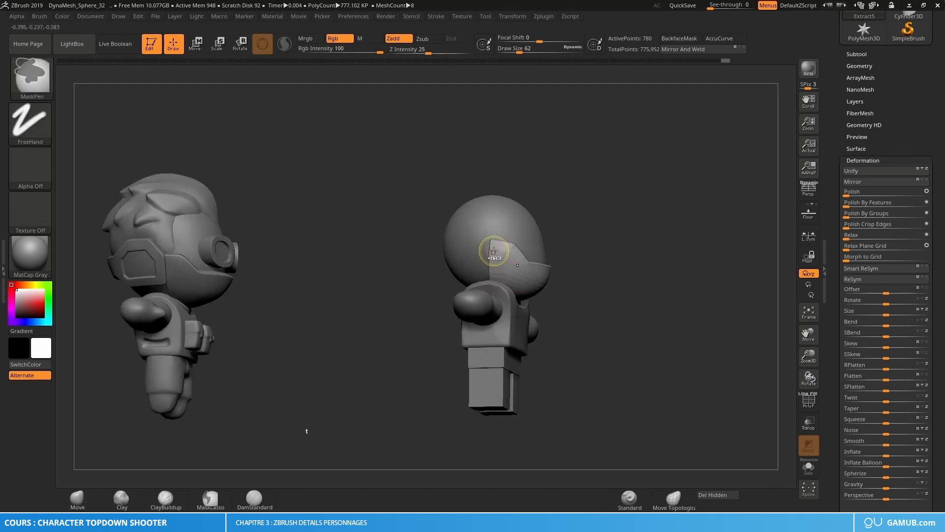
pyautogui.press('s')
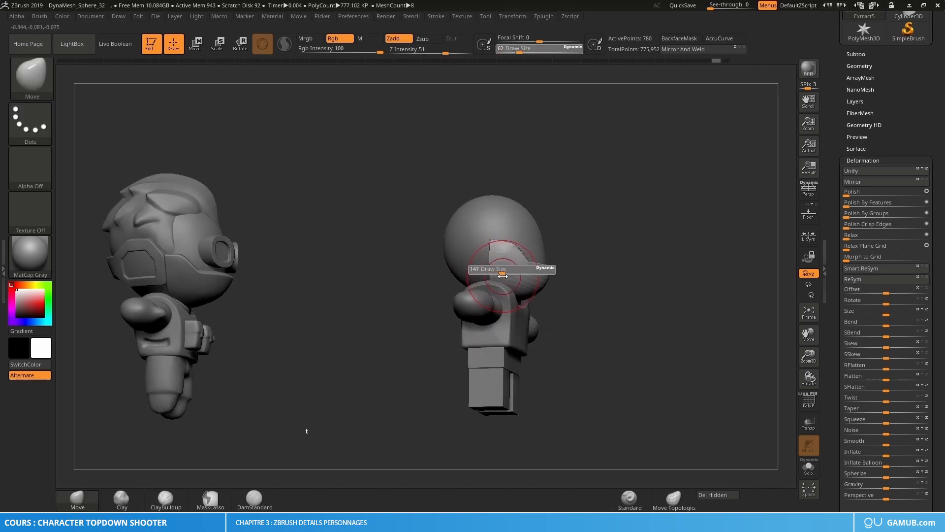
pyautogui.moveTo(502, 275); pyautogui.dragTo(496, 248)
pyautogui.press('s')
pyautogui.moveTo(499, 283); pyautogui.dragTo(501, 284)
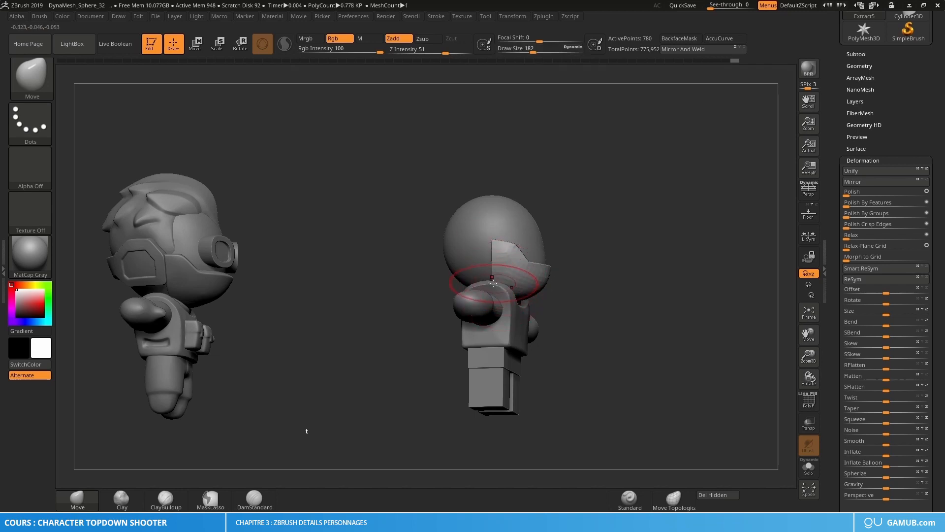
pyautogui.moveTo(494, 244); pyautogui.dragTo(500, 243)
# Select the head sphere and mask the raised side-panel shape up to the jaw guard at draw size 35.
pyautogui.moveTo(501, 248)
pyautogui.mouseDown(button='right')
pyautogui.moveTo(511, 265)
pyautogui.moveTo(524, 264)
pyautogui.mouseUp(button='right')
pyautogui.keyDown('alt'); pyautogui.click(508, 266); pyautogui.keyUp('alt')
pyautogui.press('s')
pyautogui.moveTo(519, 262); pyautogui.dragTo(511, 262)
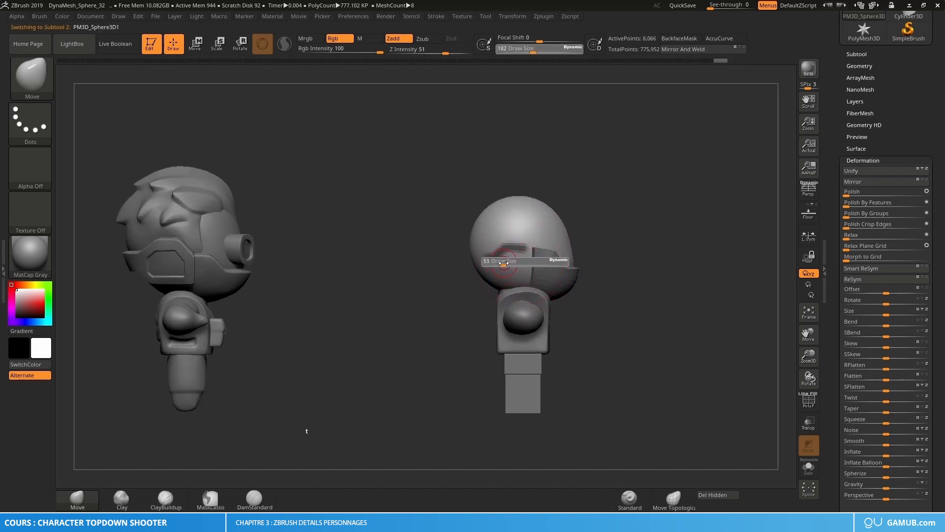
pyautogui.moveTo(518, 255)
pyautogui.keyDown('alt'); pyautogui.mouseDown(button='right')
pyautogui.moveTo(534, 271)
pyautogui.moveTo(540, 247)
pyautogui.mouseUp(button='right'); pyautogui.keyUp('alt')
pyautogui.press('ctrl')
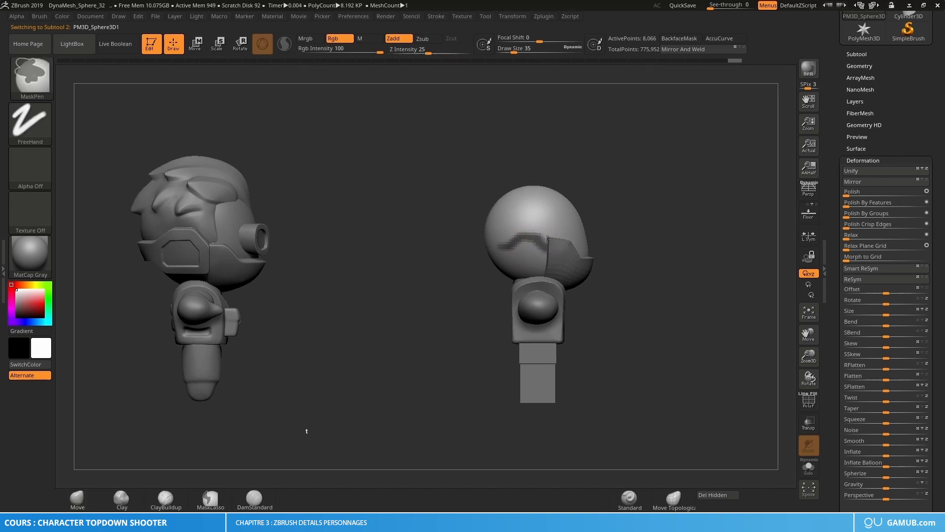
pyautogui.keyDown('ctrl'); pyautogui.moveTo(542, 230); pyautogui.dragTo(537, 224); pyautogui.keyUp('ctrl')
pyautogui.keyDown('alt'); pyautogui.moveTo(553, 251); pyautogui.dragTo(570, 246, button='right'); pyautogui.keyUp('alt')
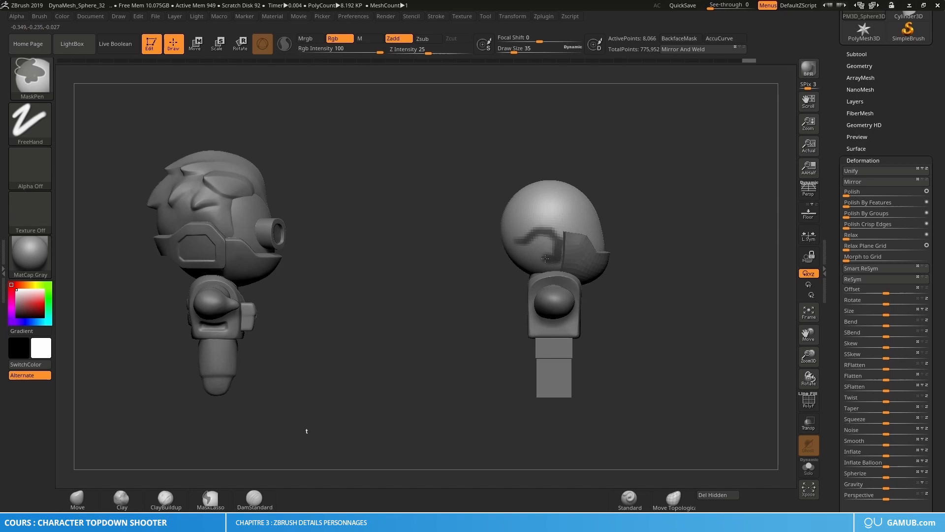
pyautogui.keyDown('ctrl'); pyautogui.moveTo(531, 259); pyautogui.dragTo(530, 259); pyautogui.keyUp('ctrl')
# Fill in the side-panel mask and extend it as a band around the back of the head.
pyautogui.moveTo(527, 265); pyautogui.dragTo(541, 258, button='right')
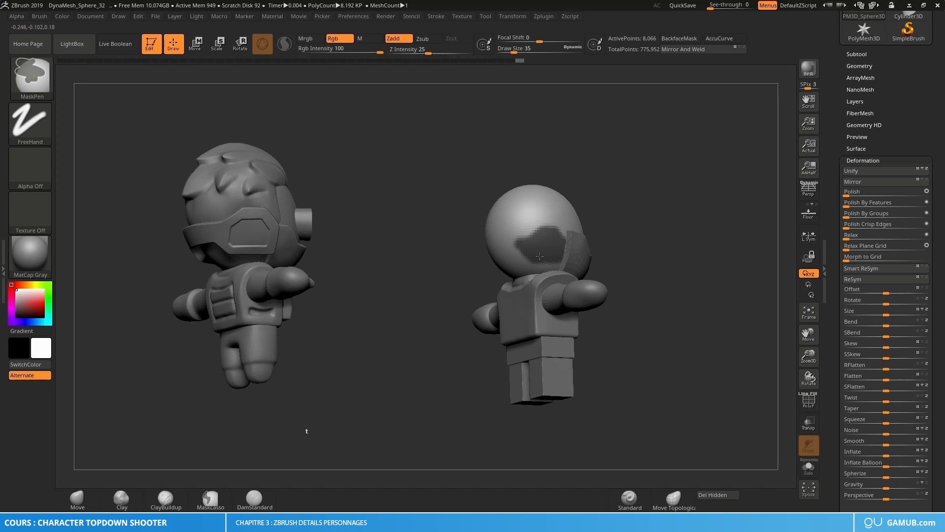
pyautogui.keyDown('ctrl'); pyautogui.moveTo(553, 234); pyautogui.dragTo(547, 248); pyautogui.keyUp('ctrl')
pyautogui.moveTo(529, 255); pyautogui.dragTo(546, 258, button='right')
pyautogui.moveTo(529, 237)
pyautogui.keyDown('ctrl'); pyautogui.mouseDown()
pyautogui.moveTo(453, 248)
pyautogui.moveTo(501, 249)
pyautogui.mouseUp(); pyautogui.keyUp('ctrl')
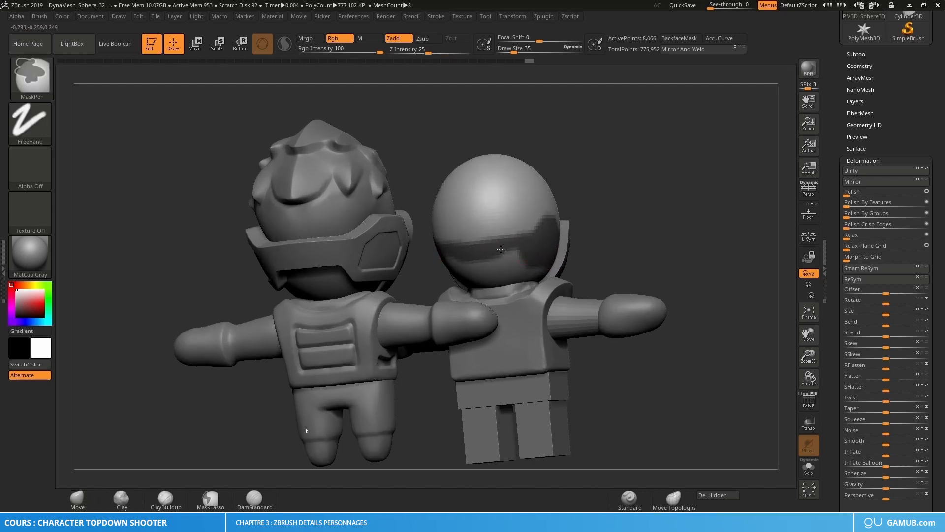
pyautogui.moveTo(538, 240); pyautogui.dragTo(531, 247, button='right')
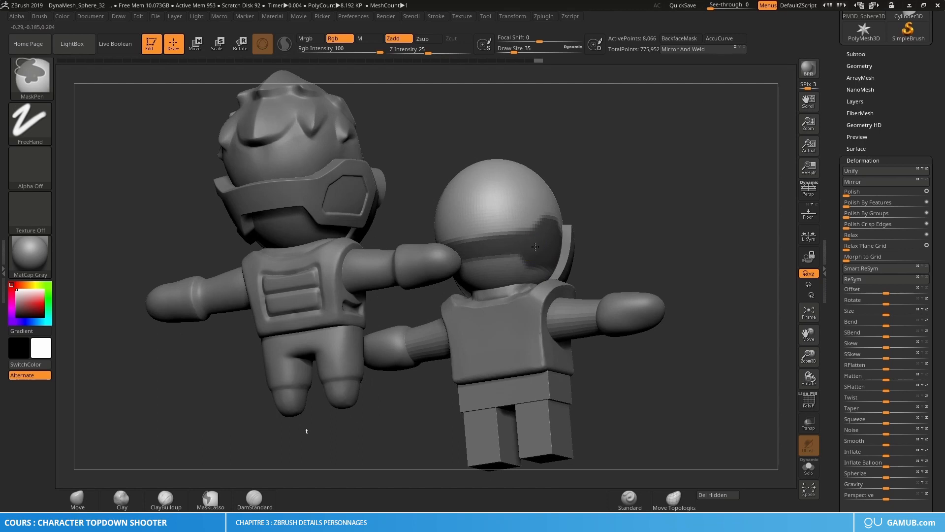
pyautogui.moveTo(554, 249); pyautogui.dragTo(575, 263, button='right')
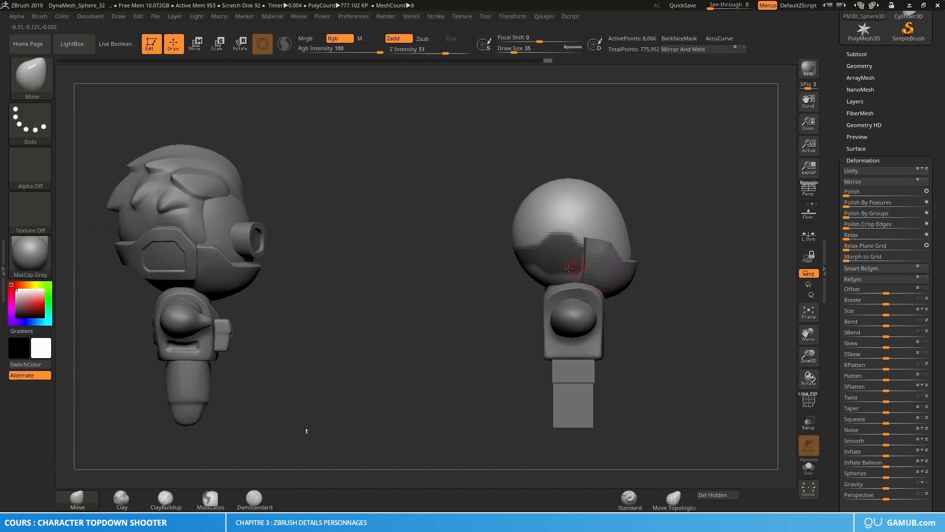
# Isolate the head sphere and touch up the front edge of the side-panel mask at draw size 29.
pyautogui.click(868, 161)
pyautogui.keyDown('alt'); pyautogui.moveTo(670, 291); pyautogui.dragTo(624, 289, button='right'); pyautogui.keyUp('alt')
pyautogui.click(810, 469)
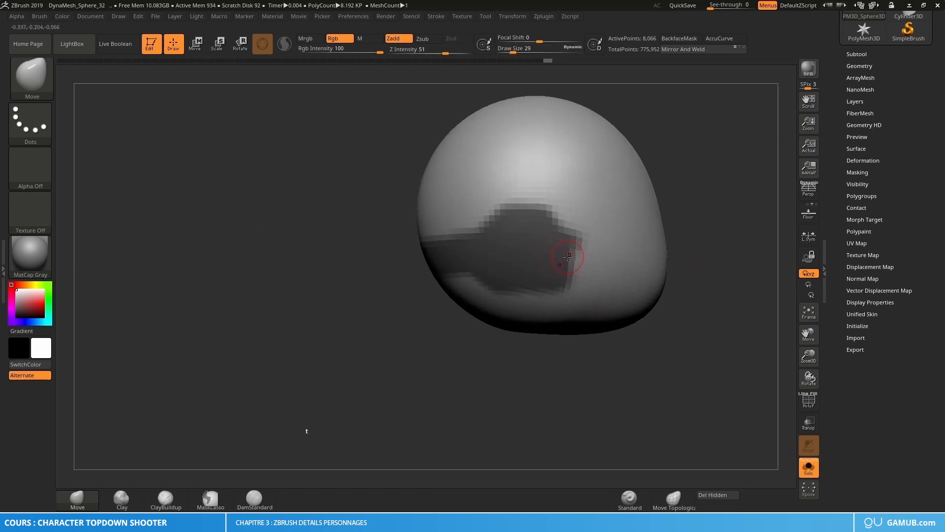
pyautogui.press('ctrl')
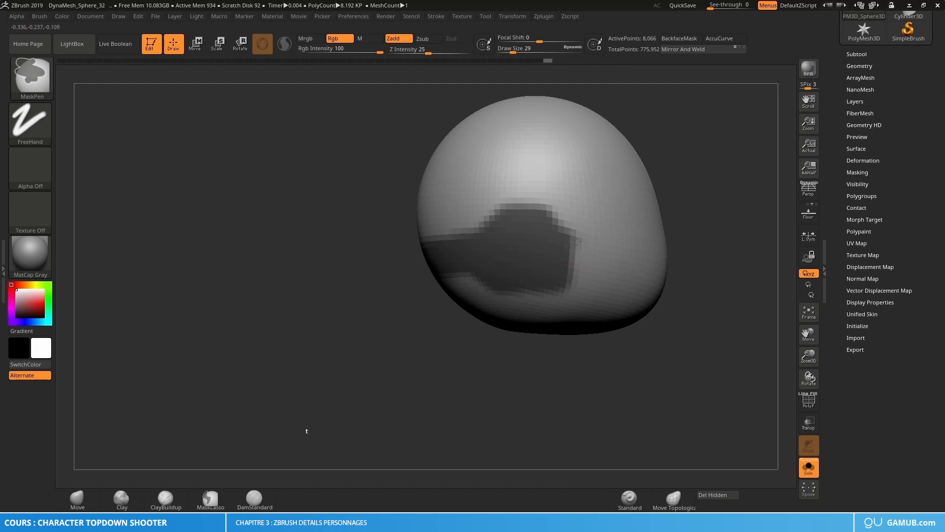
pyautogui.keyDown('ctrl'); pyautogui.click(582, 250); pyautogui.keyUp('ctrl')
pyautogui.moveTo(574, 226)
pyautogui.keyDown('alt'); pyautogui.mouseDown(button='right')
pyautogui.moveTo(595, 263)
pyautogui.moveTo(578, 291)
pyautogui.mouseUp(button='right'); pyautogui.keyUp('alt')
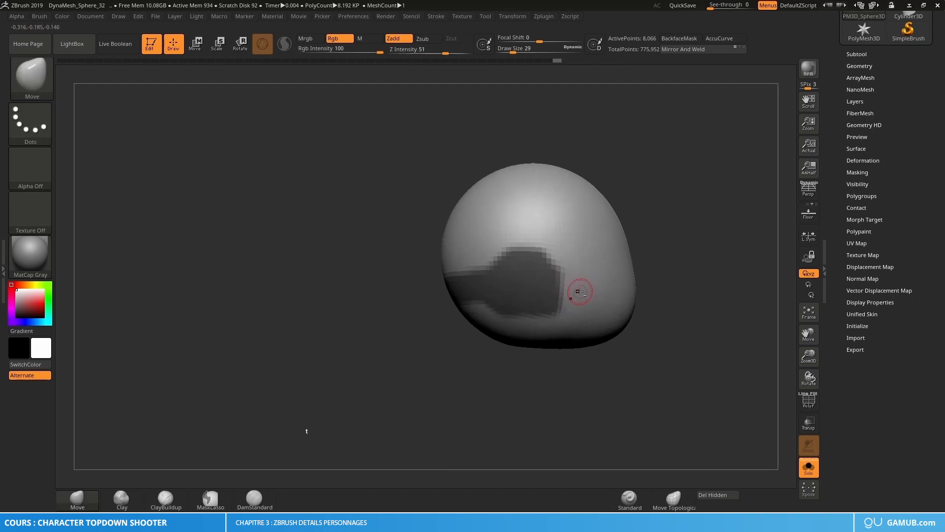
# Extract the masked area of the head into a new subtool with thickness 0 and accept it.
pyautogui.click(857, 54)
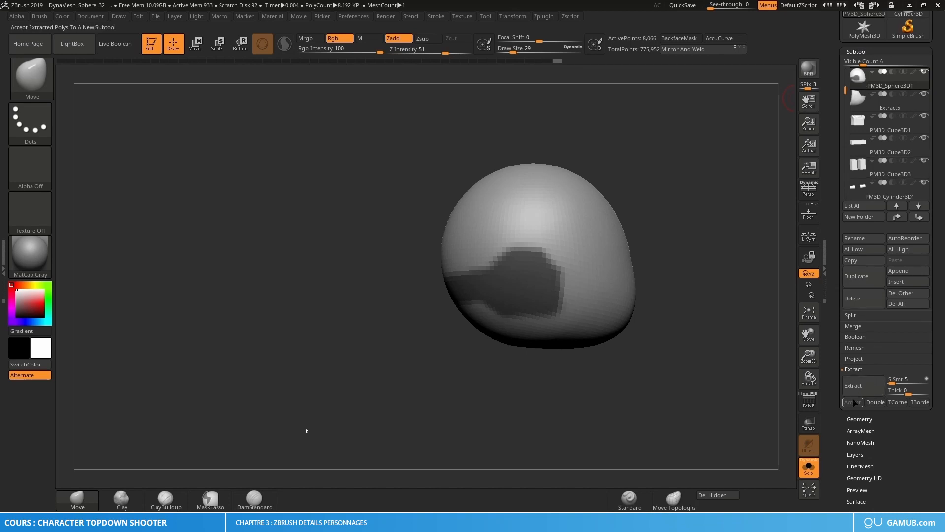
pyautogui.click(898, 391)
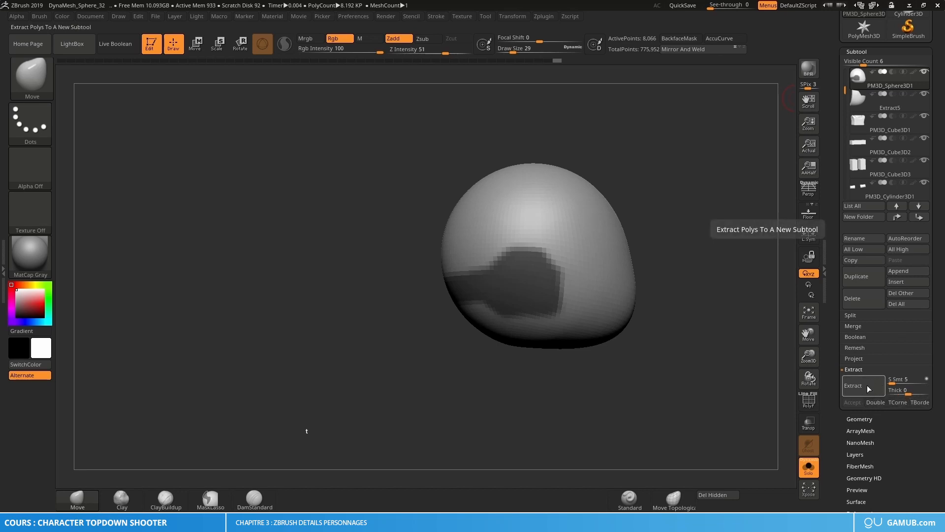
pyautogui.click(855, 391)
pyautogui.click(855, 403)
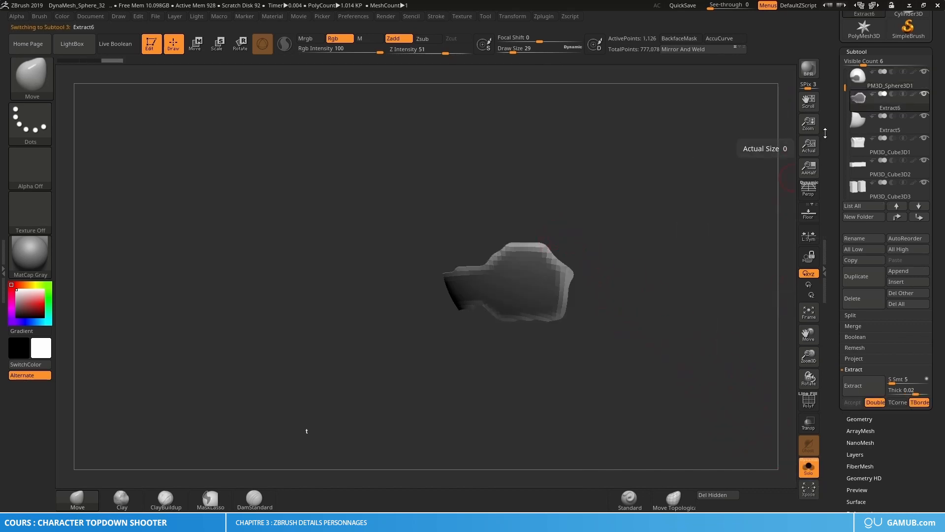
pyautogui.moveTo(868, 101)
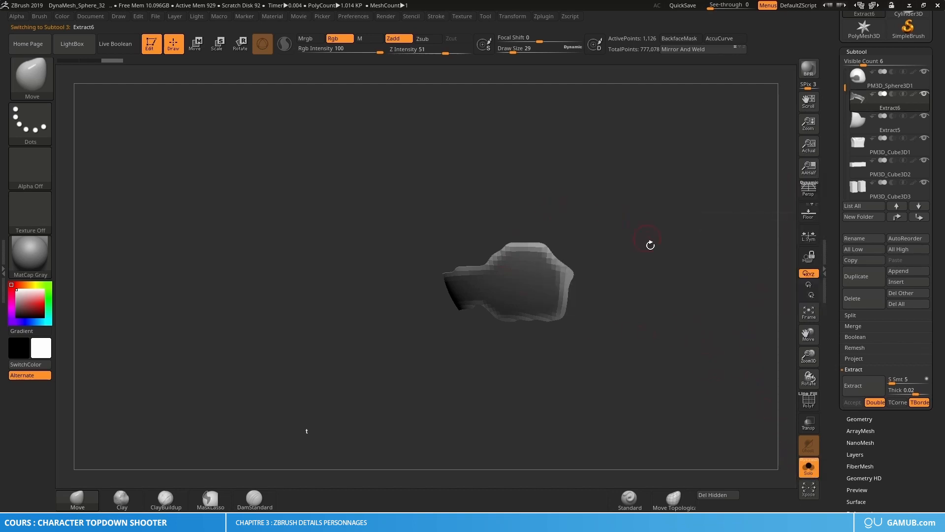
# Frame the extracted panel from the side and turn on its polygon wireframe display.
pyautogui.moveTo(650, 244); pyautogui.dragTo(492, 299)
pyautogui.moveTo(629, 246)
pyautogui.keyDown('shift'); pyautogui.mouseDown()
pyautogui.moveTo(623, 213)
pyautogui.moveTo(654, 274)
pyautogui.moveTo(585, 327)
pyautogui.moveTo(591, 339)
pyautogui.moveTo(507, 295)
pyautogui.moveTo(650, 315)
pyautogui.moveTo(606, 315)
pyautogui.mouseUp(); pyautogui.keyUp('shift')
pyautogui.hotkey('shift', 'f')
pyautogui.hotkey('shift', 'f')
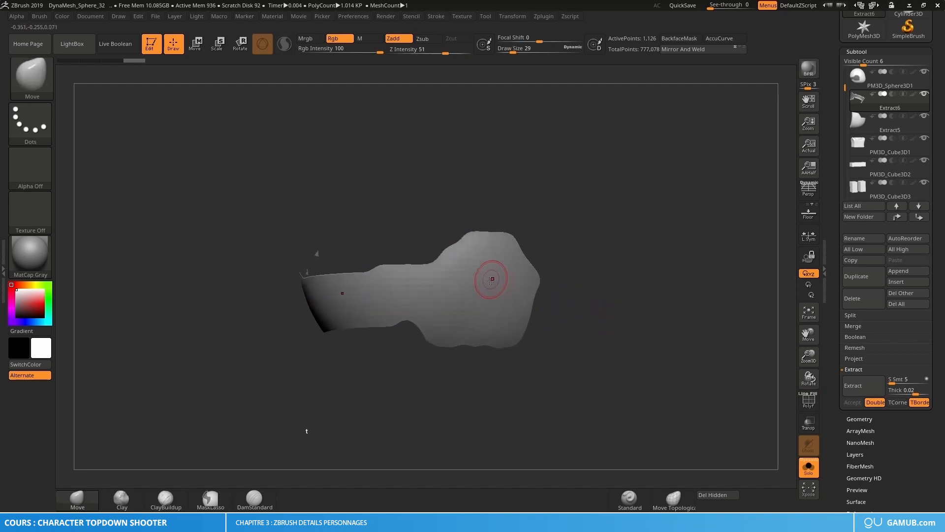
pyautogui.keyDown('ctrl'); pyautogui.moveTo(488, 282); pyautogui.dragTo(515, 281, button='right'); pyautogui.keyUp('ctrl')
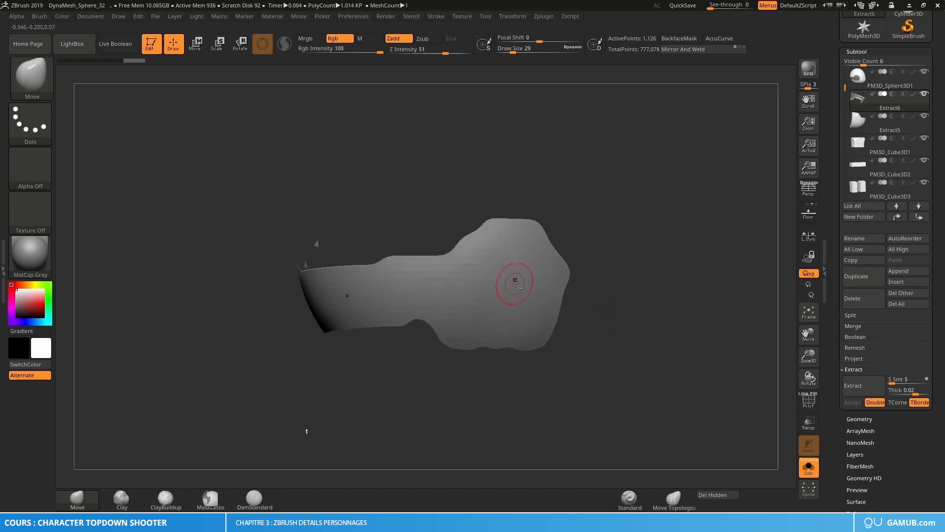
pyautogui.click(866, 52)
pyautogui.keyDown('ctrl'); pyautogui.moveTo(549, 268); pyautogui.dragTo(568, 260, button='right'); pyautogui.keyUp('ctrl')
pyautogui.hotkey('shift', 'f')
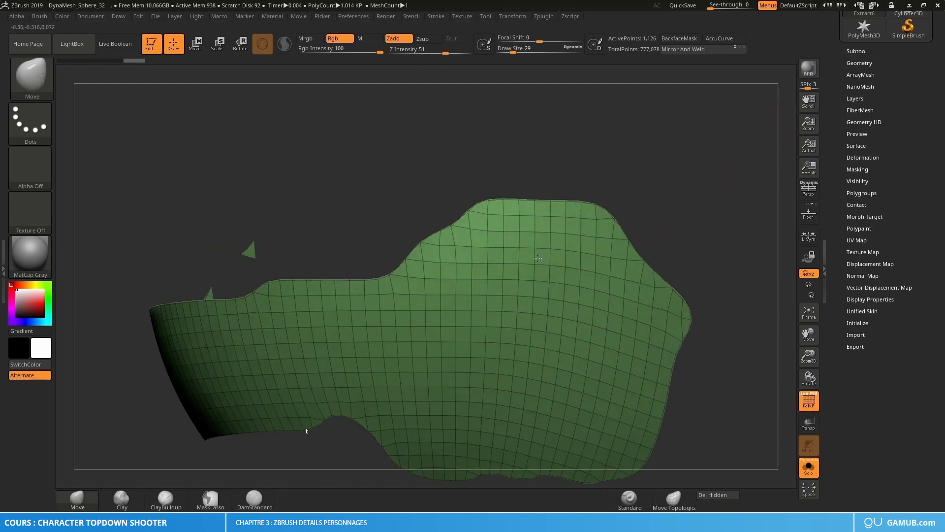
# Sharpen the upper rear corner of the extracted side panel with the Move brush at draw size 11.
pyautogui.keyDown('ctrl'); pyautogui.moveTo(486, 203); pyautogui.dragTo(486, 213, button='right'); pyautogui.keyUp('ctrl')
pyautogui.press('s')
pyautogui.moveTo(486, 213); pyautogui.dragTo(478, 217)
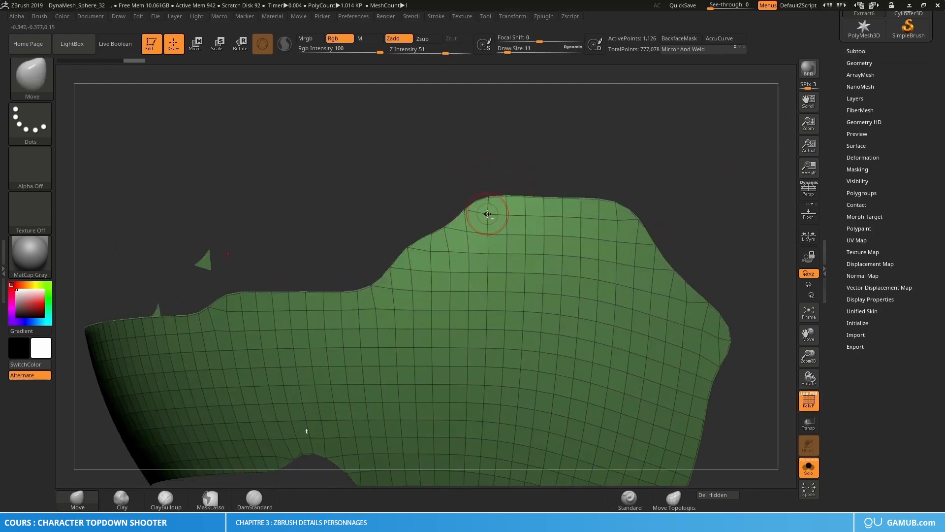
pyautogui.moveTo(488, 214)
pyautogui.keyDown('ctrl'); pyautogui.mouseDown(button='right')
pyautogui.moveTo(492, 220)
pyautogui.moveTo(476, 201)
pyautogui.mouseUp(button='right'); pyautogui.keyUp('ctrl')
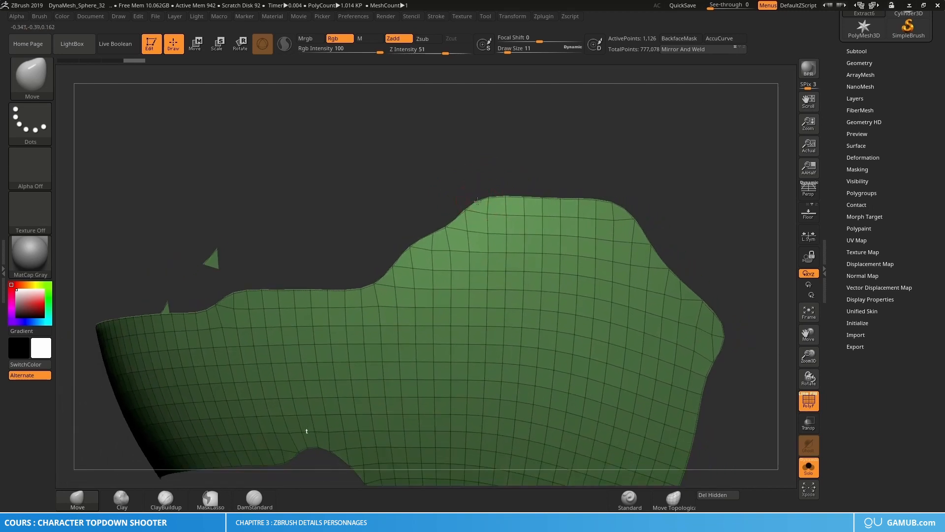
pyautogui.moveTo(443, 173); pyautogui.dragTo(386, 166, button='right')
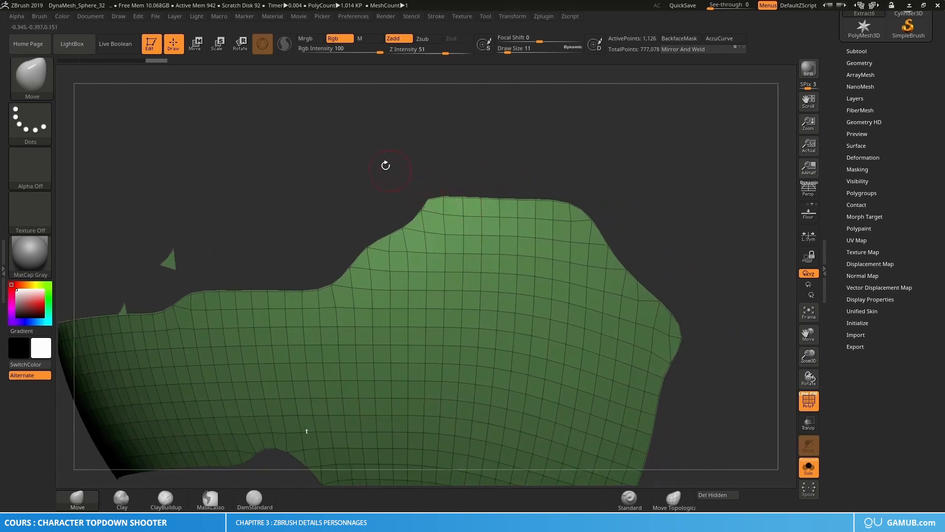
# Pull the side panel's upper rear and upper front corners outward with the Move brush at draw size 6.
pyautogui.press('s')
pyautogui.moveTo(455, 210); pyautogui.dragTo(451, 211)
pyautogui.moveTo(595, 201); pyautogui.dragTo(594, 202)
pyautogui.keyDown('ctrl'); pyautogui.moveTo(496, 217); pyautogui.dragTo(494, 275, button='right'); pyautogui.keyUp('ctrl')
pyautogui.keyDown('ctrl'); pyautogui.moveTo(391, 173); pyautogui.dragTo(424, 203); pyautogui.keyUp('ctrl')
pyautogui.keyDown('ctrl'); pyautogui.moveTo(668, 184); pyautogui.dragTo(640, 207); pyautogui.keyUp('ctrl')
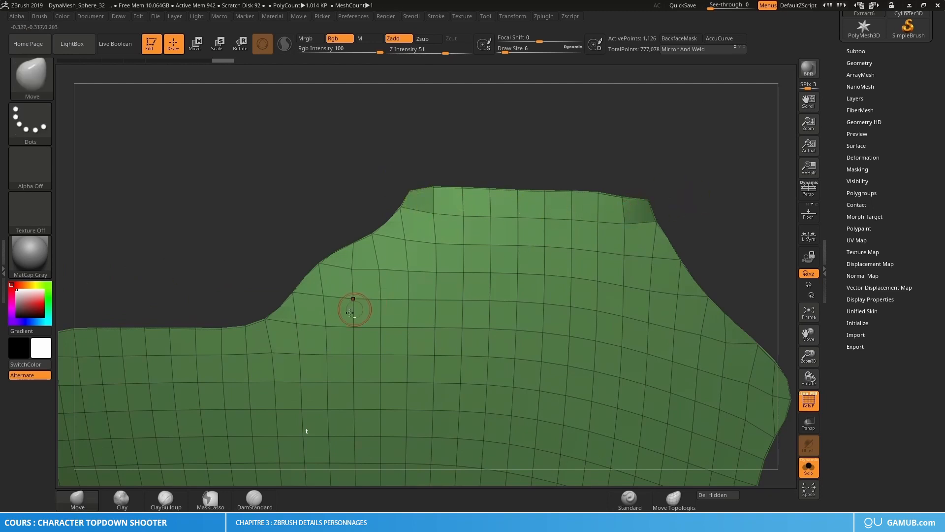
# Sharpen the inner corner where the band's upper edge meets the side panel with the Move brush at draw size 6.
pyautogui.keyDown('alt'); pyautogui.moveTo(315, 320); pyautogui.dragTo(439, 249, button='right'); pyautogui.keyUp('alt')
pyautogui.keyDown('ctrl'); pyautogui.moveTo(377, 239); pyautogui.dragTo(397, 258); pyautogui.keyUp('ctrl')
pyautogui.hotkey('ctrl', 'z')
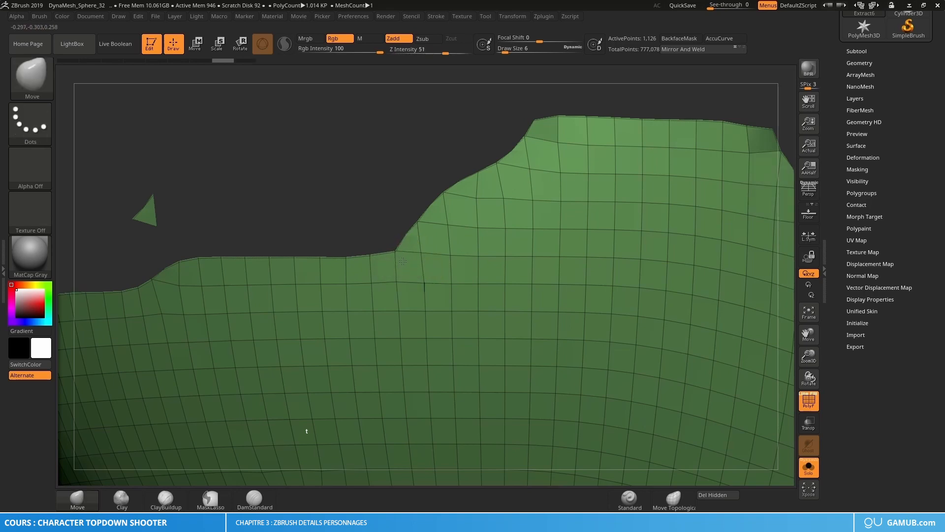
pyautogui.moveTo(411, 265); pyautogui.dragTo(478, 260, button='right')
pyautogui.keyDown('ctrl'); pyautogui.moveTo(404, 261); pyautogui.dragTo(405, 261); pyautogui.keyUp('ctrl')
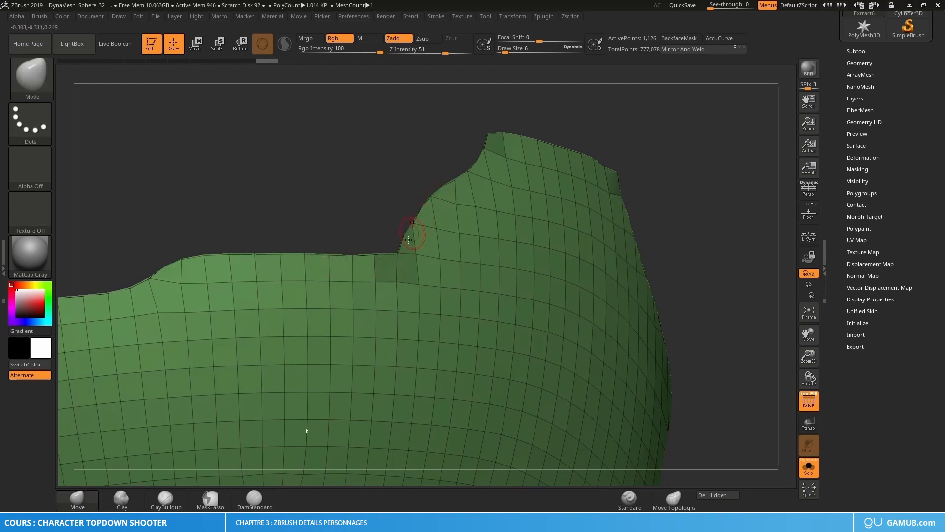
# Reshape the projecting point on the side panel's rear edge with the Move brush at draw size 42.
pyautogui.moveTo(408, 240); pyautogui.dragTo(595, 320, button='right')
pyautogui.moveTo(567, 312)
pyautogui.keyDown('alt'); pyautogui.mouseDown(button='right')
pyautogui.moveTo(545, 292)
pyautogui.moveTo(560, 292)
pyautogui.mouseUp(button='right'); pyautogui.keyUp('alt')
pyautogui.press('s')
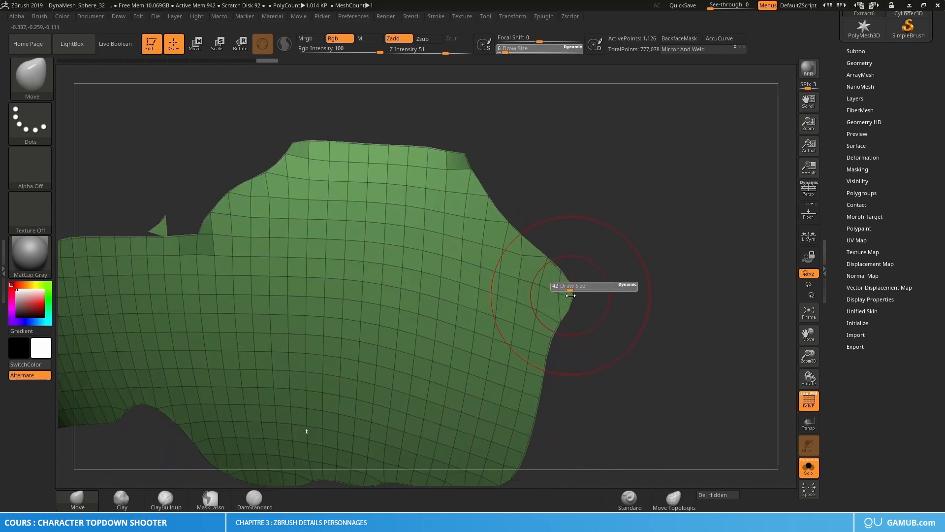
pyautogui.moveTo(569, 295); pyautogui.dragTo(567, 294)
pyautogui.moveTo(562, 299)
pyautogui.mouseDown(button='right')
pyautogui.moveTo(548, 295)
pyautogui.moveTo(559, 297)
pyautogui.mouseUp(button='right')
pyautogui.press('s')
pyautogui.press('s')
pyautogui.moveTo(560, 298); pyautogui.dragTo(556, 284)
pyautogui.moveTo(556, 283)
pyautogui.mouseDown(button='right')
pyautogui.moveTo(549, 294)
pyautogui.moveTo(529, 292)
pyautogui.mouseUp(button='right')
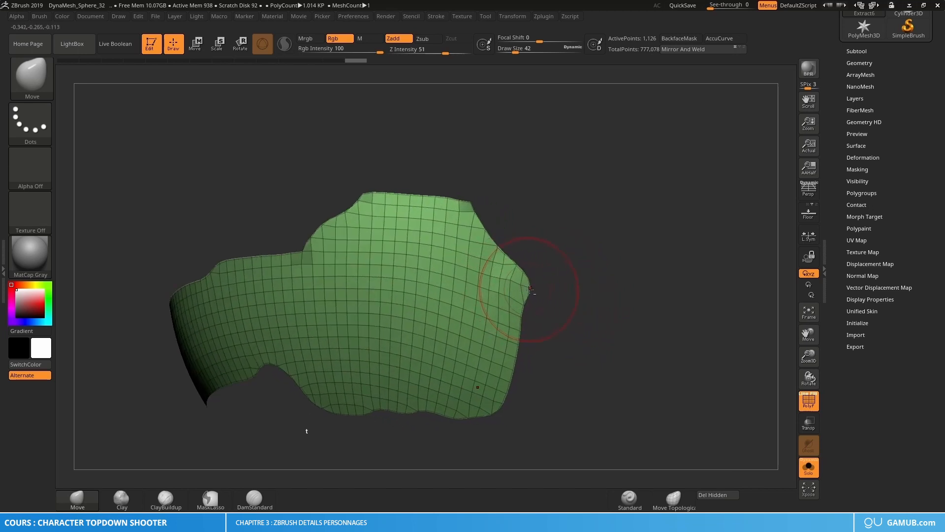
# Sharpen the side panel's rear corner with the Move brush at draw size 8.
pyautogui.press('s')
pyautogui.moveTo(531, 290); pyautogui.dragTo(521, 291)
pyautogui.keyDown('ctrl'); pyautogui.moveTo(524, 282); pyautogui.dragTo(549, 291, button='right'); pyautogui.keyUp('ctrl')
pyautogui.press('ctrl')
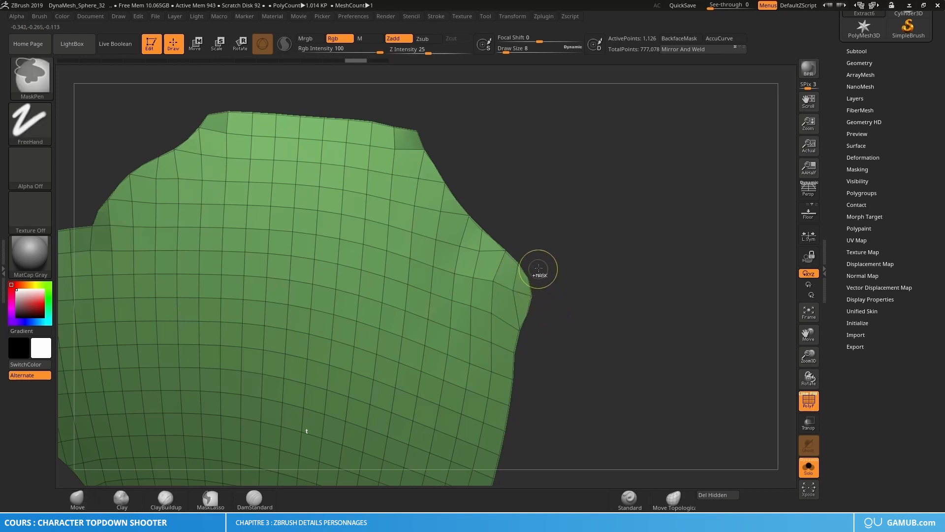
pyautogui.moveTo(521, 270); pyautogui.dragTo(531, 276)
# Sharpen the side panel's lower rear and lower front corners with the Move brush at draw size 8.
pyautogui.moveTo(561, 310)
pyautogui.keyDown('alt'); pyautogui.mouseDown(button='right')
pyautogui.moveTo(564, 217)
pyautogui.moveTo(537, 315)
pyautogui.mouseUp(button='right'); pyautogui.keyUp('alt')
pyautogui.moveTo(521, 357); pyautogui.dragTo(519, 349, button='right')
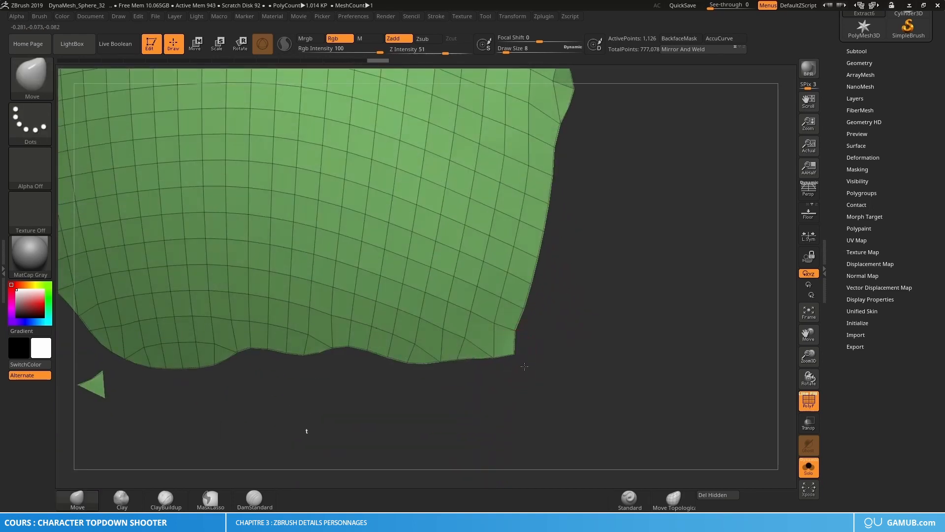
pyautogui.press('ctrl')
pyautogui.moveTo(503, 350)
pyautogui.mouseDown(button='right')
pyautogui.moveTo(462, 268)
pyautogui.moveTo(455, 302)
pyautogui.moveTo(486, 286)
pyautogui.moveTo(442, 297)
pyautogui.moveTo(471, 315)
pyautogui.mouseUp(button='right')
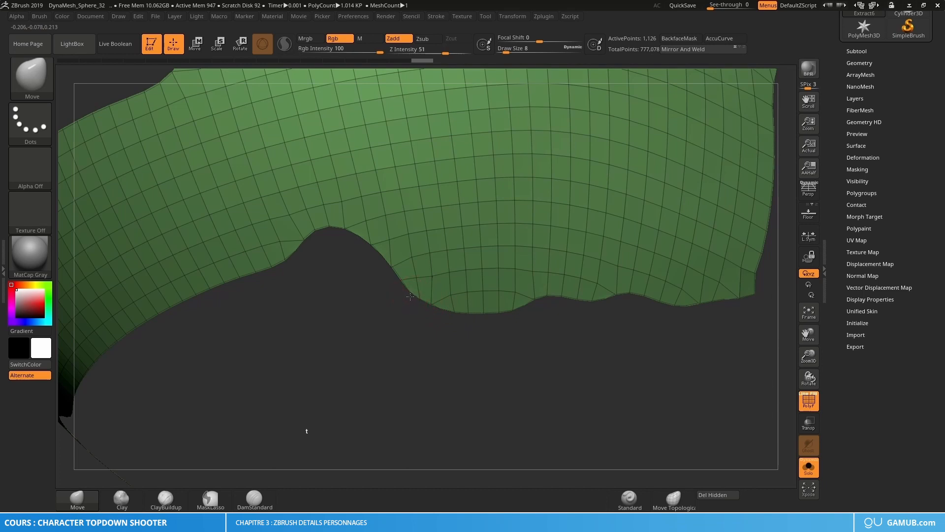
pyautogui.press('ctrl')
pyautogui.keyDown('ctrl'); pyautogui.moveTo(414, 292); pyautogui.dragTo(424, 289); pyautogui.keyUp('ctrl')
# Sharpen the lower inner corner between the band and the side panel with the Move brush at draw size 19.
pyautogui.moveTo(483, 291)
pyautogui.keyDown('alt'); pyautogui.mouseDown(button='right')
pyautogui.moveTo(466, 229)
pyautogui.moveTo(512, 246)
pyautogui.mouseUp(button='right'); pyautogui.keyUp('alt')
pyautogui.press('s')
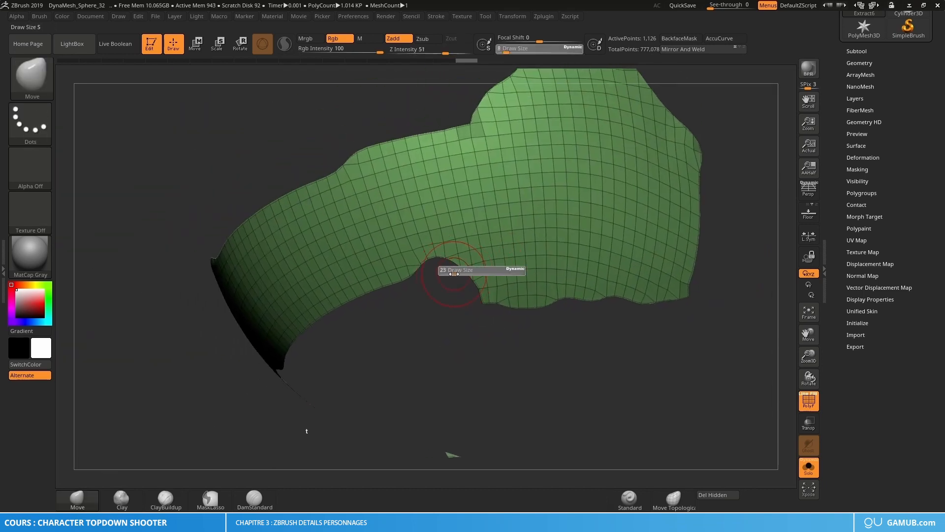
pyautogui.moveTo(454, 274)
pyautogui.mouseDown()
pyautogui.moveTo(425, 260)
pyautogui.moveTo(438, 271)
pyautogui.mouseUp()
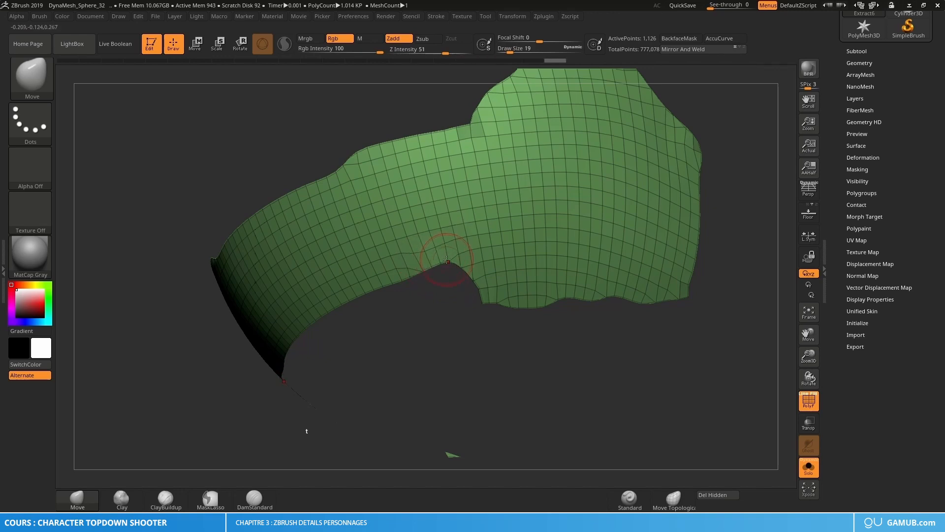
pyautogui.moveTo(440, 276)
pyautogui.keyDown('ctrl'); pyautogui.mouseDown(button='right')
pyautogui.moveTo(450, 308)
pyautogui.moveTo(491, 298)
pyautogui.mouseUp(button='right'); pyautogui.keyUp('ctrl')
pyautogui.keyDown('ctrl'); pyautogui.moveTo(444, 297); pyautogui.dragTo(454, 274); pyautogui.keyUp('ctrl')
pyautogui.keyDown('ctrl'); pyautogui.moveTo(509, 299); pyautogui.dragTo(487, 239, button='right'); pyautogui.keyUp('ctrl')
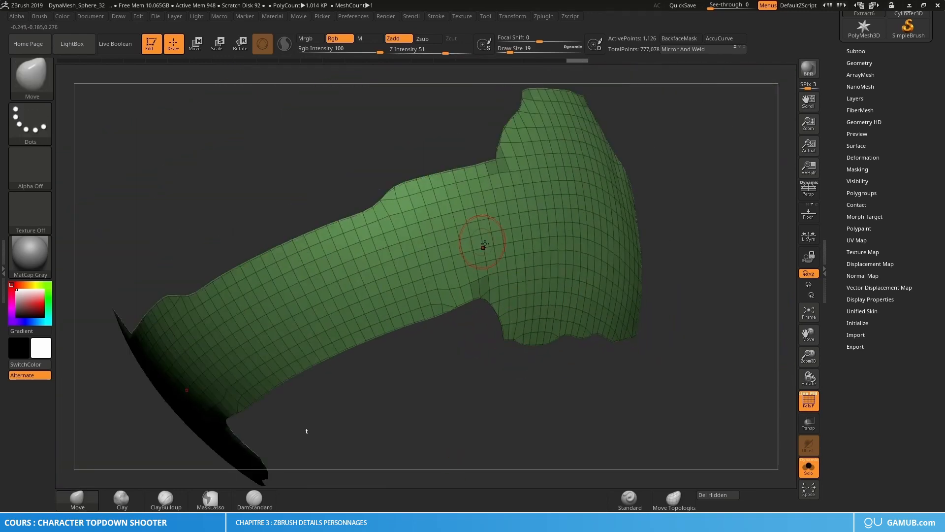
pyautogui.moveTo(418, 428)
pyautogui.mouseDown(button='right')
pyautogui.moveTo(535, 445)
pyautogui.moveTo(485, 453)
pyautogui.moveTo(411, 446)
pyautogui.mouseUp(button='right')
pyautogui.keyDown('alt'); pyautogui.moveTo(509, 275); pyautogui.dragTo(512, 245, button='right'); pyautogui.keyUp('alt')
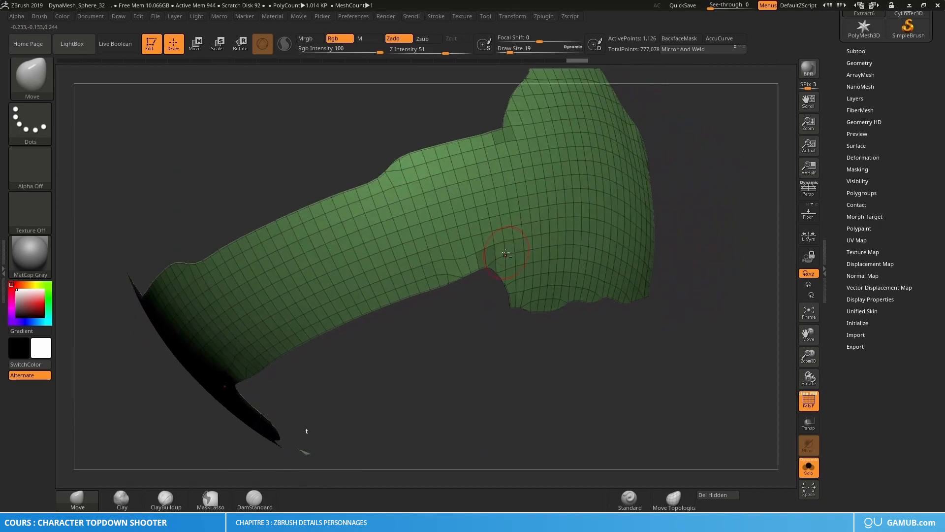
pyautogui.keyDown('alt'); pyautogui.moveTo(586, 239); pyautogui.dragTo(501, 274, button='right'); pyautogui.keyUp('alt')
pyautogui.moveTo(556, 252); pyautogui.dragTo(541, 273, button='right')
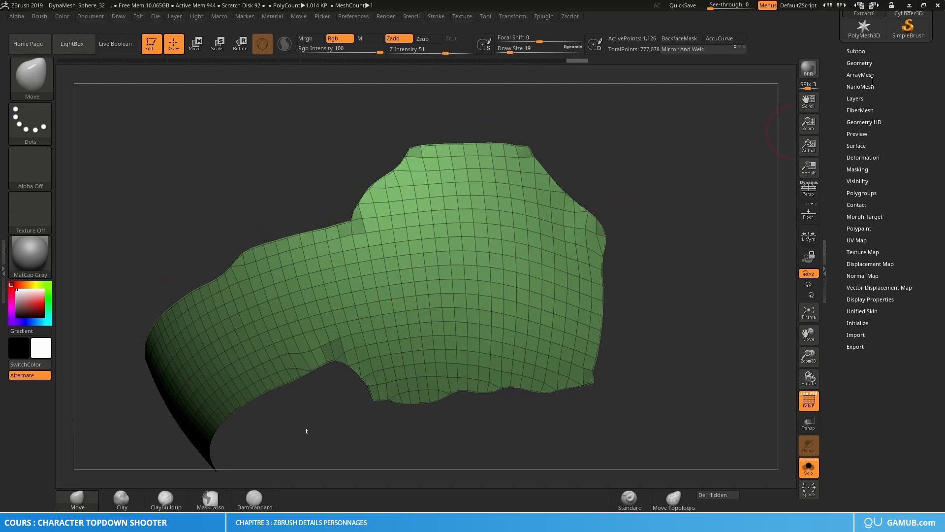
# Smooth the panel's uneven edges with two passes of the Polish By Features deformation.
pyautogui.click(864, 157)
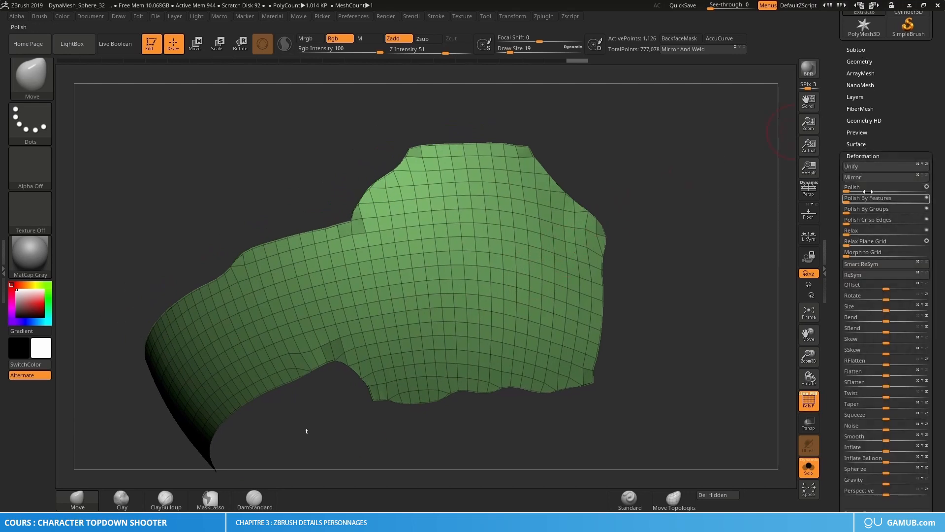
pyautogui.moveTo(853, 198); pyautogui.dragTo(877, 199)
pyautogui.moveTo(856, 200); pyautogui.dragTo(878, 199)
pyautogui.keyDown('alt'); pyautogui.moveTo(668, 257); pyautogui.dragTo(659, 237); pyautogui.keyUp('alt')
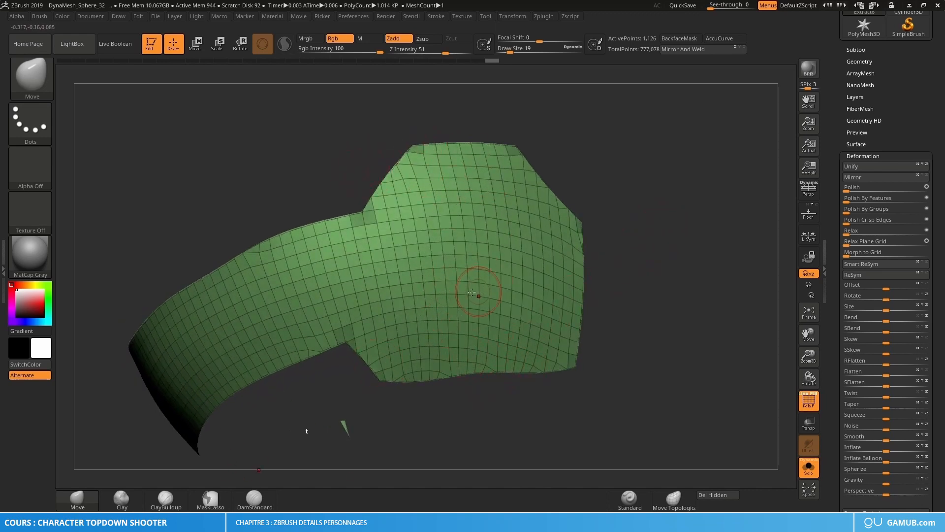
# Clear any mask on the panel and set ZRemesher to target half the polygon count.
pyautogui.press('ctrl')
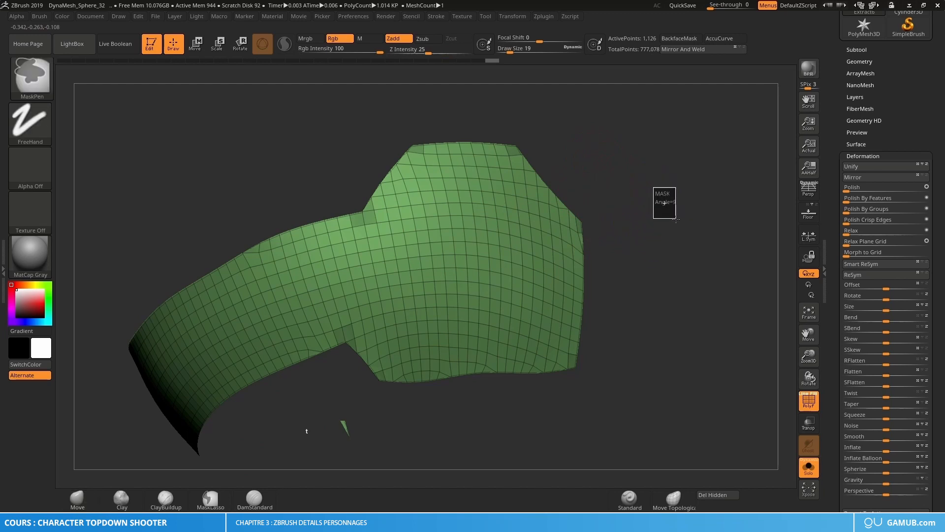
pyautogui.click(862, 61)
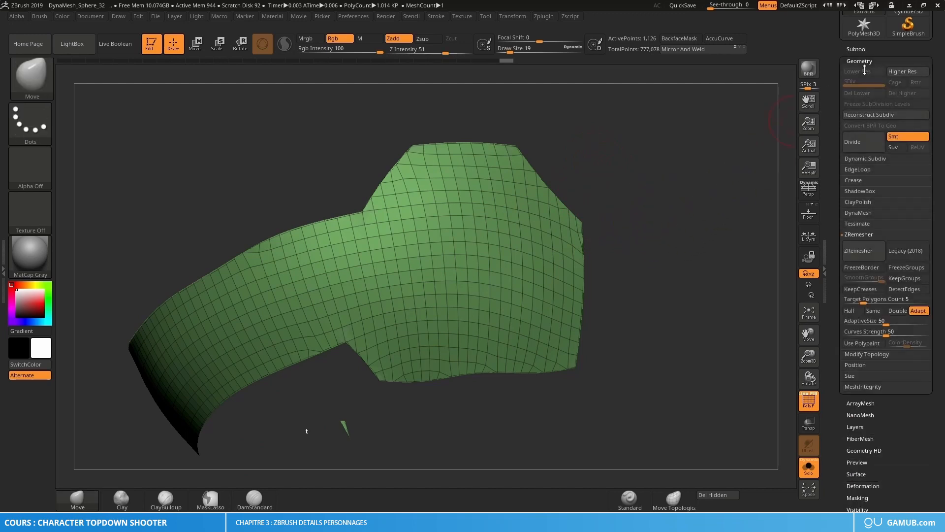
pyautogui.click(855, 313)
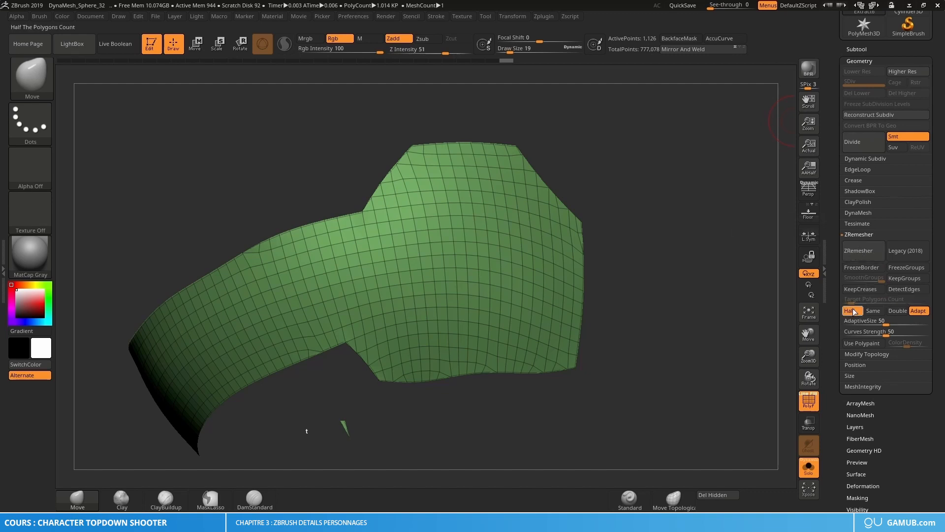
# Try remeshing the panel twice with ZRemesher at half the polygon count and undo both passes.
pyautogui.click(860, 251)
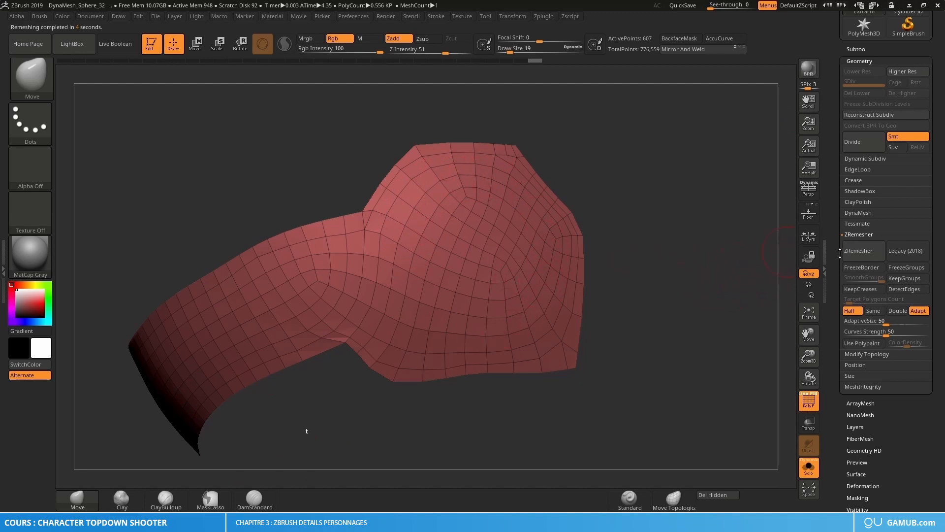
pyautogui.click(854, 257)
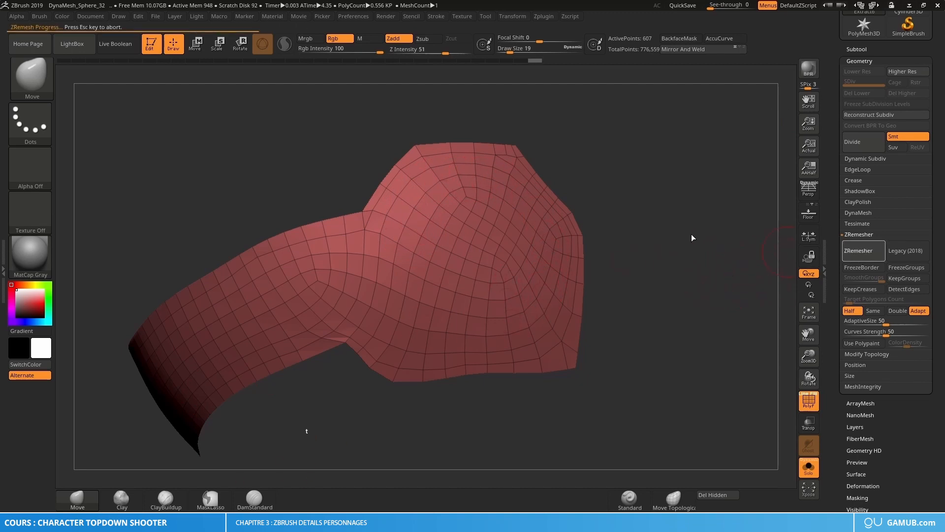
pyautogui.moveTo(690, 235); pyautogui.dragTo(736, 236)
pyautogui.click(857, 258)
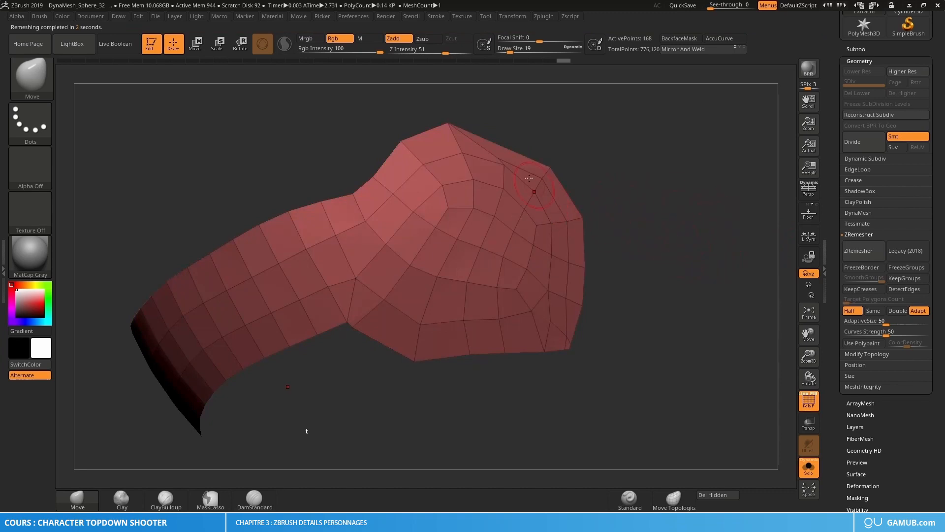
pyautogui.press('ctrl')
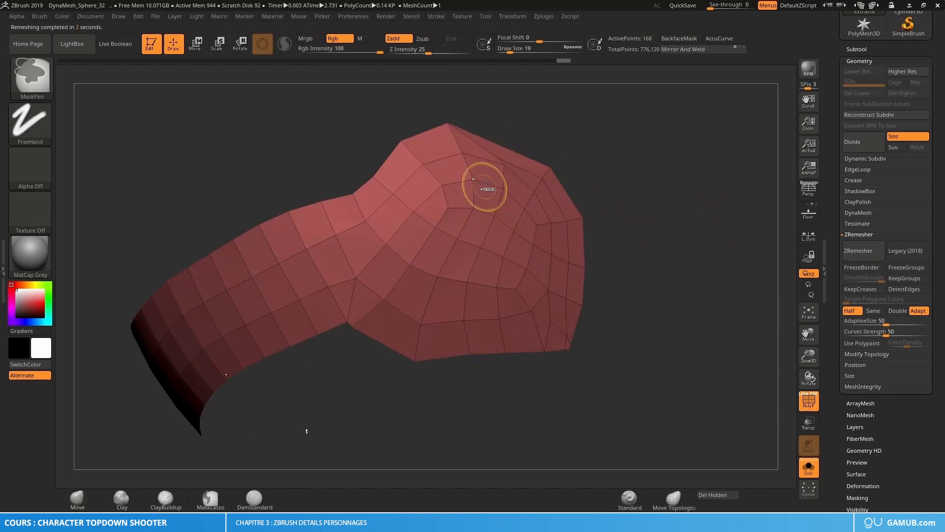
pyautogui.hotkey('ctrl', 'z')
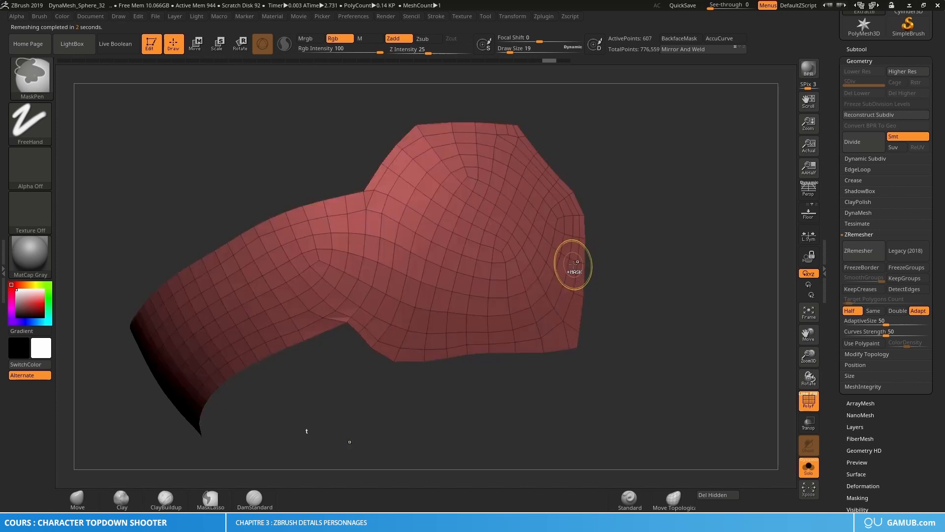
pyautogui.hotkey('ctrl', 'z')
pyautogui.moveTo(639, 237); pyautogui.dragTo(644, 240)
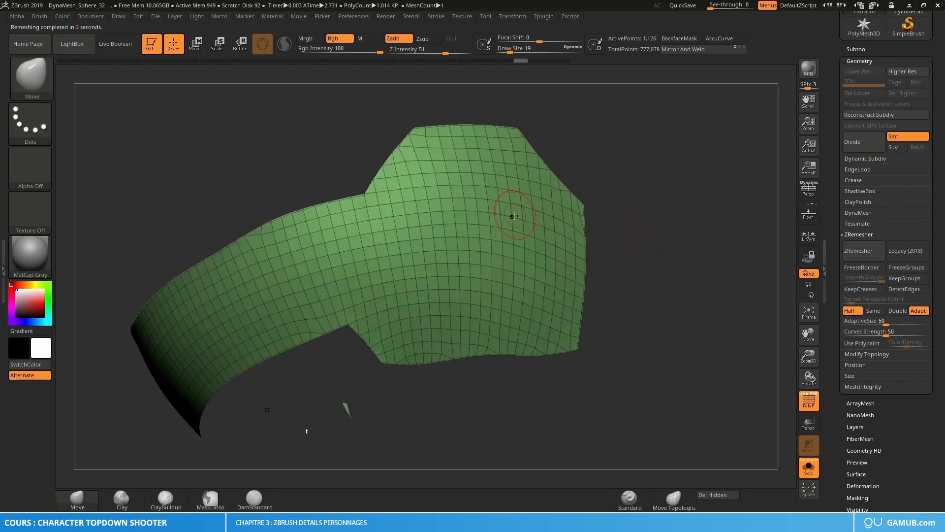
# Try a single half-count ZRemesher pass on the panel again and undo it.
pyautogui.moveTo(529, 238)
pyautogui.mouseDown(button='right')
pyautogui.moveTo(505, 237)
pyautogui.moveTo(530, 240)
pyautogui.mouseUp(button='right')
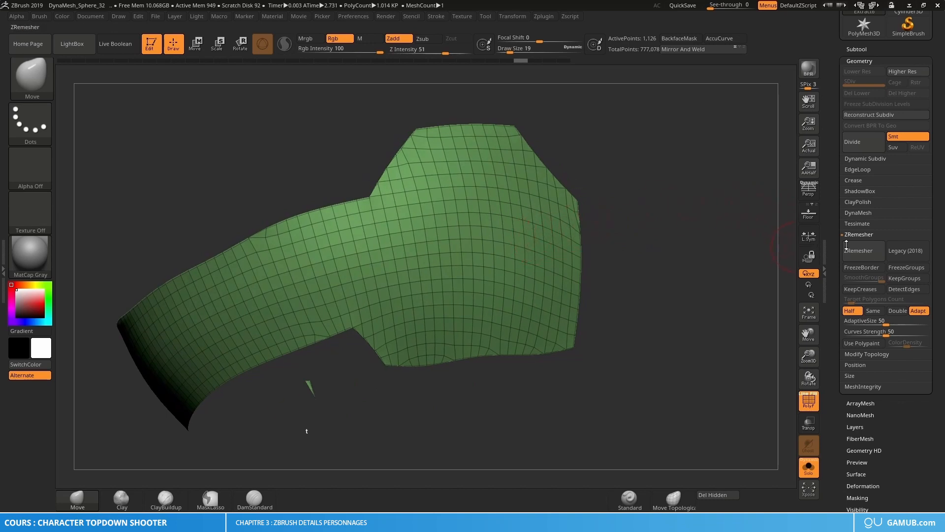
pyautogui.click(863, 259)
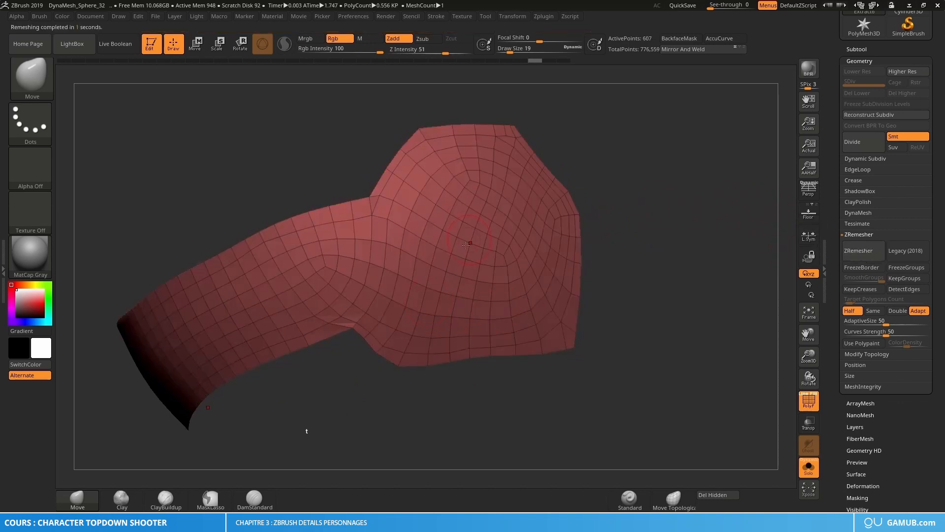
pyautogui.hotkey('ctrl', 'z')
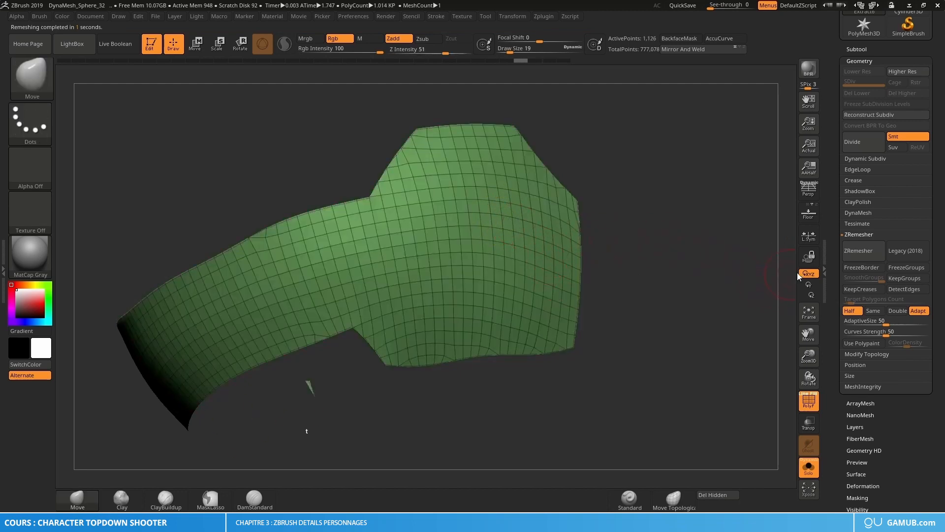
# Enable ZRemesher's Legacy (2018) algorithm and remesh the panel twice at half the polygon count.
pyautogui.click(911, 252)
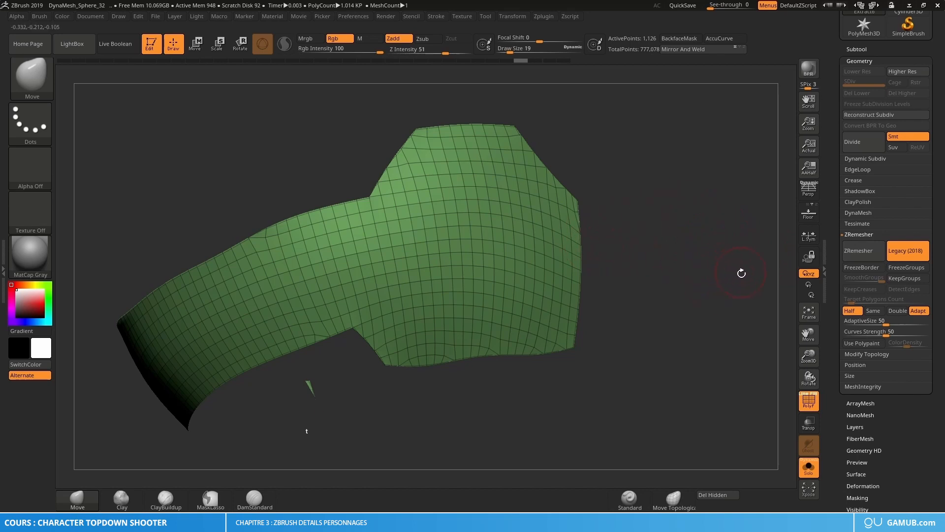
pyautogui.moveTo(722, 274); pyautogui.dragTo(734, 272)
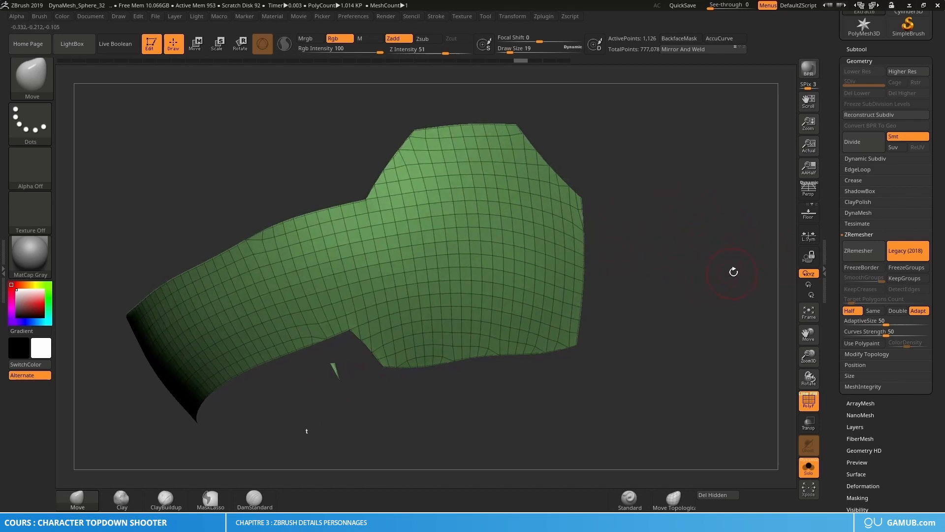
pyautogui.click(865, 252)
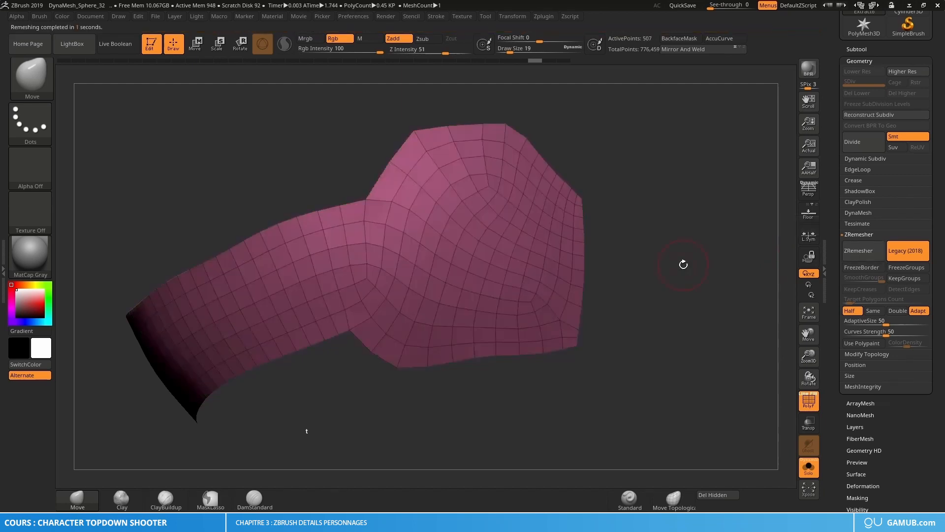
pyautogui.click(862, 251)
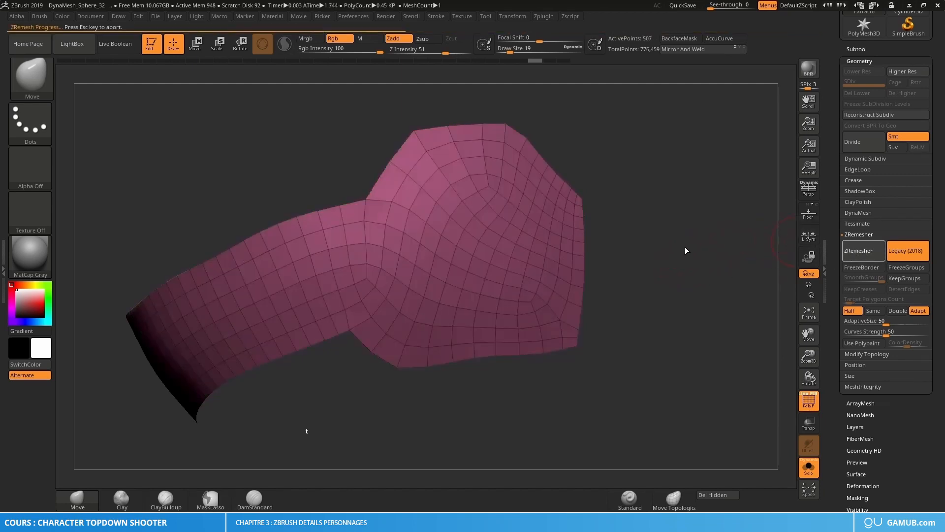
pyautogui.moveTo(715, 274); pyautogui.dragTo(607, 286)
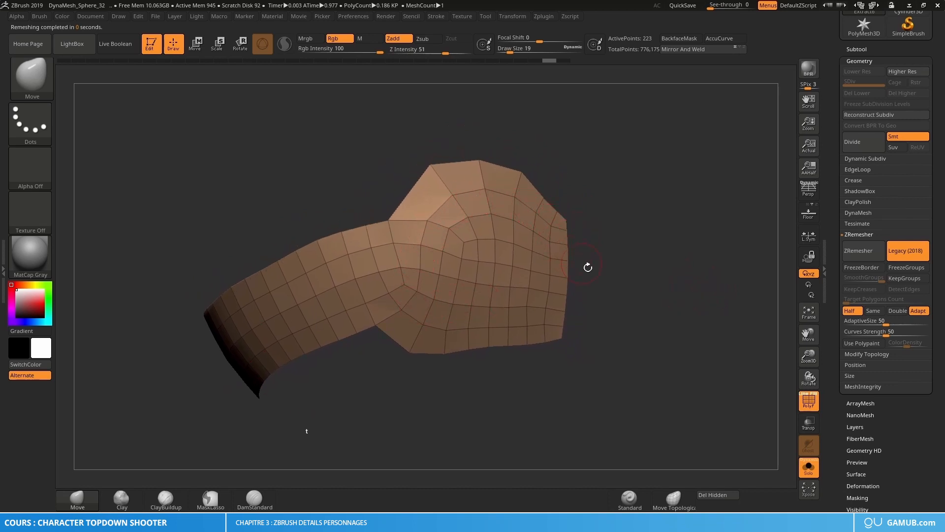
pyautogui.moveTo(584, 352); pyautogui.dragTo(575, 341)
pyautogui.keyDown('alt'); pyautogui.moveTo(558, 284); pyautogui.dragTo(544, 296, button='right'); pyautogui.keyUp('alt')
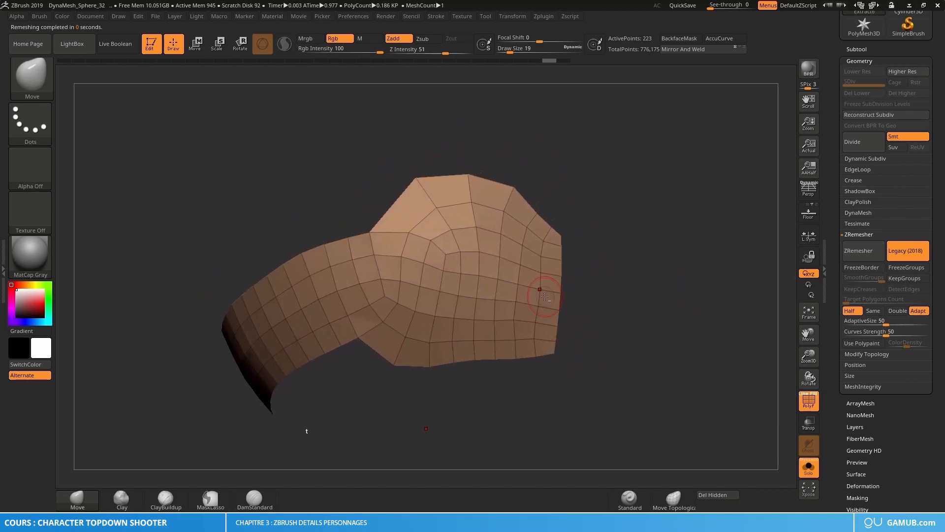
pyautogui.moveTo(486, 249)
pyautogui.mouseDown(button='right')
pyautogui.moveTo(446, 236)
pyautogui.moveTo(499, 265)
pyautogui.mouseUp(button='right')
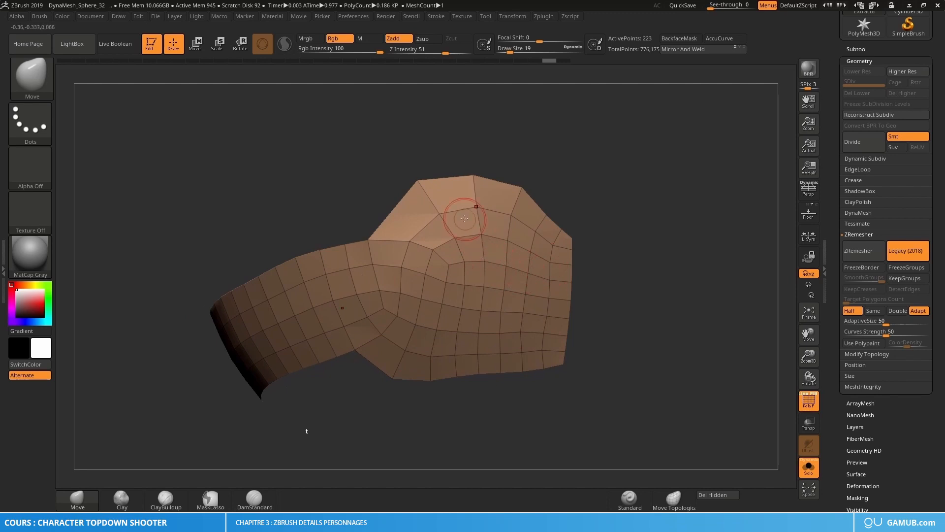
# Level the side panel's upper edge with the Move brush, working at a draw size of 35.
pyautogui.press('s')
pyautogui.moveTo(458, 240); pyautogui.dragTo(461, 240)
pyautogui.moveTo(460, 241)
pyautogui.mouseDown(button='right')
pyautogui.moveTo(464, 229)
pyautogui.moveTo(443, 217)
pyautogui.mouseUp(button='right')
pyautogui.hotkey('shift', 'f')
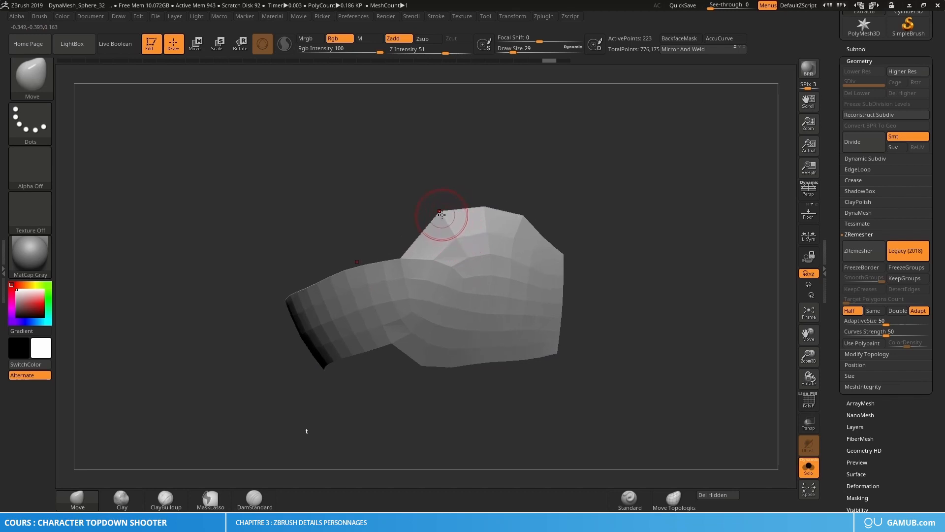
pyautogui.moveTo(532, 243)
pyautogui.mouseDown(button='right')
pyautogui.moveTo(489, 257)
pyautogui.moveTo(469, 230)
pyautogui.mouseUp(button='right')
pyautogui.press('s')
pyautogui.moveTo(468, 228); pyautogui.dragTo(460, 222)
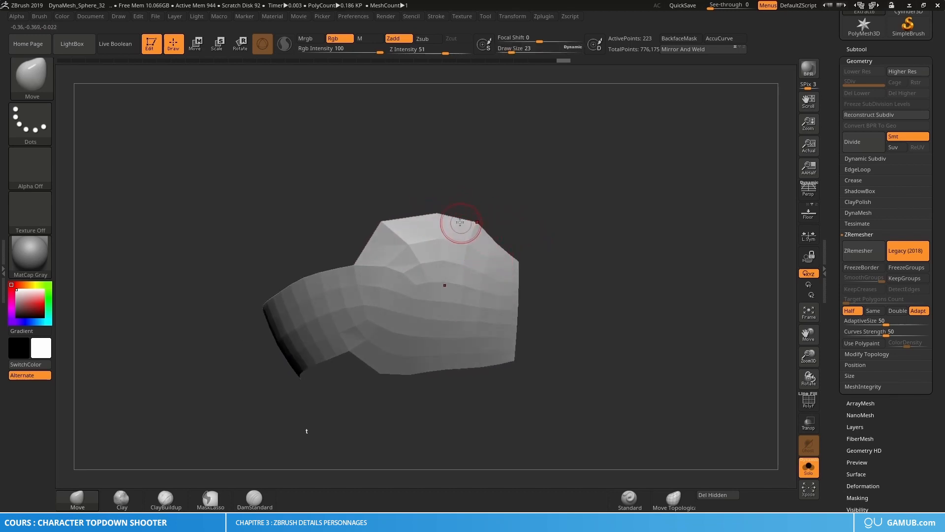
pyautogui.hotkey('shift', 'f')
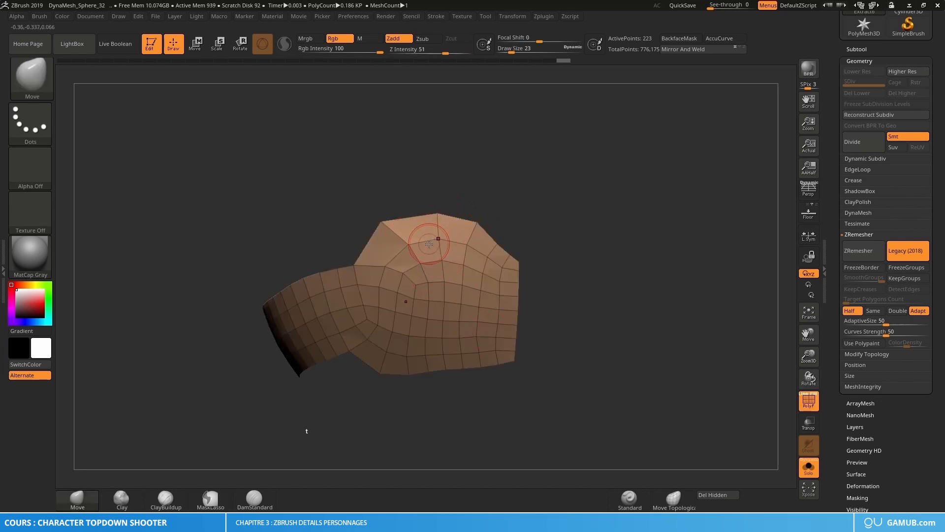
pyautogui.press('s')
pyautogui.moveTo(432, 245); pyautogui.dragTo(439, 220)
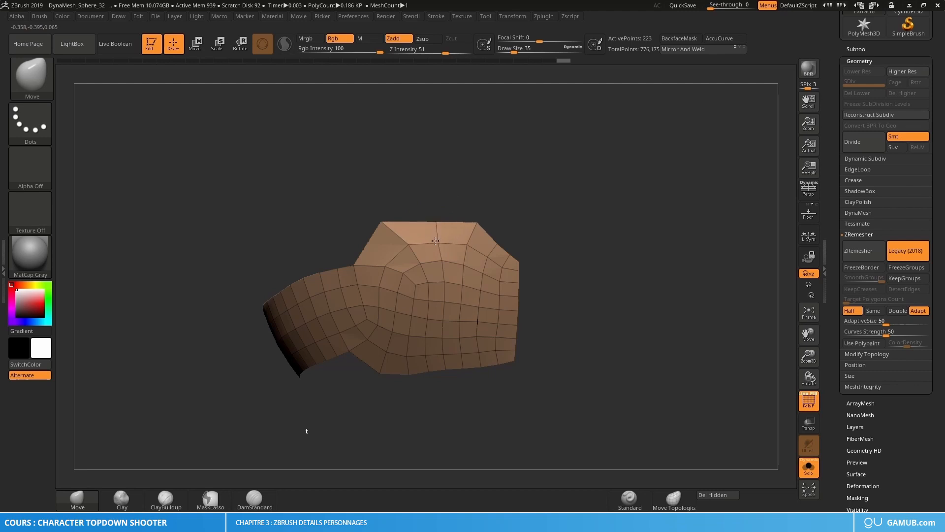
pyautogui.moveTo(433, 240); pyautogui.dragTo(432, 236)
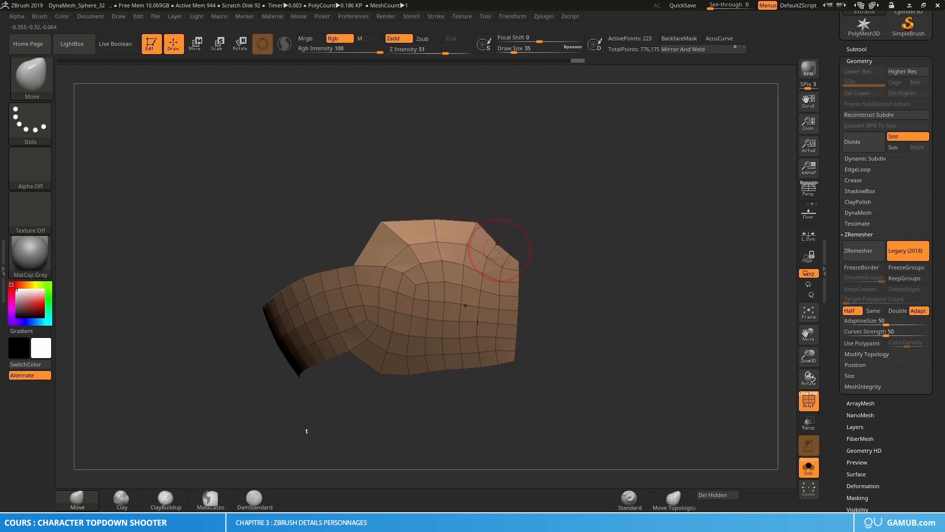
pyautogui.moveTo(503, 243); pyautogui.dragTo(504, 242)
pyautogui.hotkey('shift', 'f')
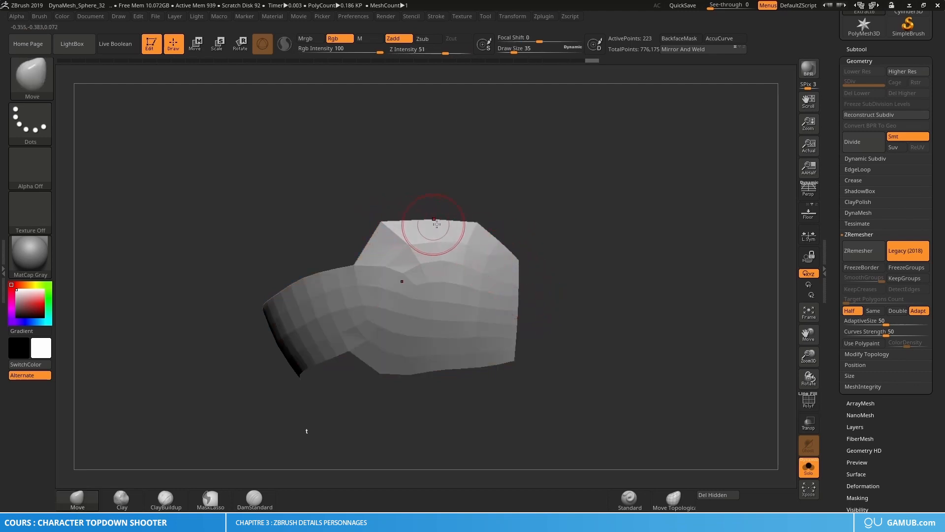
# Straighten the side panel's lower edge with the Move brush.
pyautogui.keyDown('alt'); pyautogui.moveTo(507, 312); pyautogui.dragTo(510, 263, button='right'); pyautogui.keyUp('alt')
pyautogui.moveTo(512, 264); pyautogui.dragTo(503, 272, button='right')
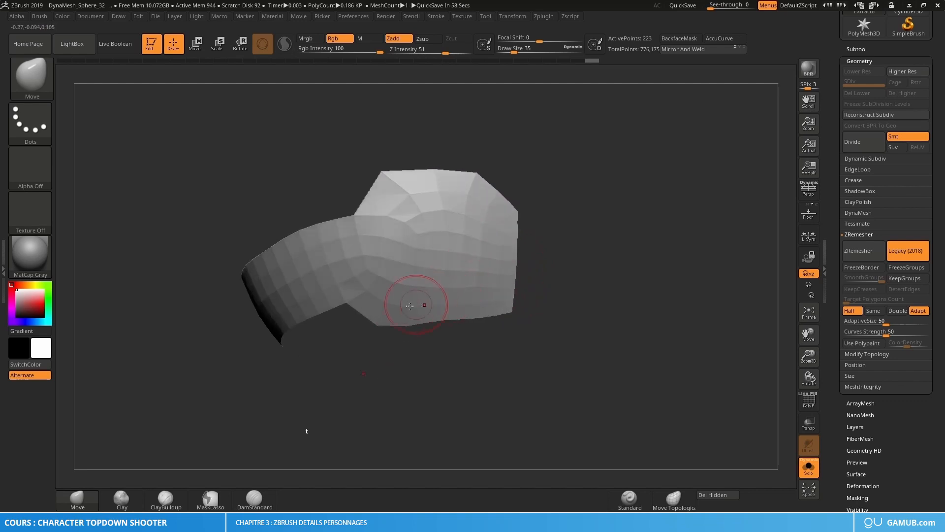
pyautogui.moveTo(379, 329)
pyautogui.mouseDown()
pyautogui.moveTo(452, 319)
pyautogui.moveTo(420, 319)
pyautogui.mouseUp()
pyautogui.moveTo(456, 263)
pyautogui.keyDown('alt'); pyautogui.mouseDown(button='right')
pyautogui.moveTo(448, 285)
pyautogui.moveTo(420, 283)
pyautogui.moveTo(434, 274)
pyautogui.mouseUp(button='right'); pyautogui.keyUp('alt')
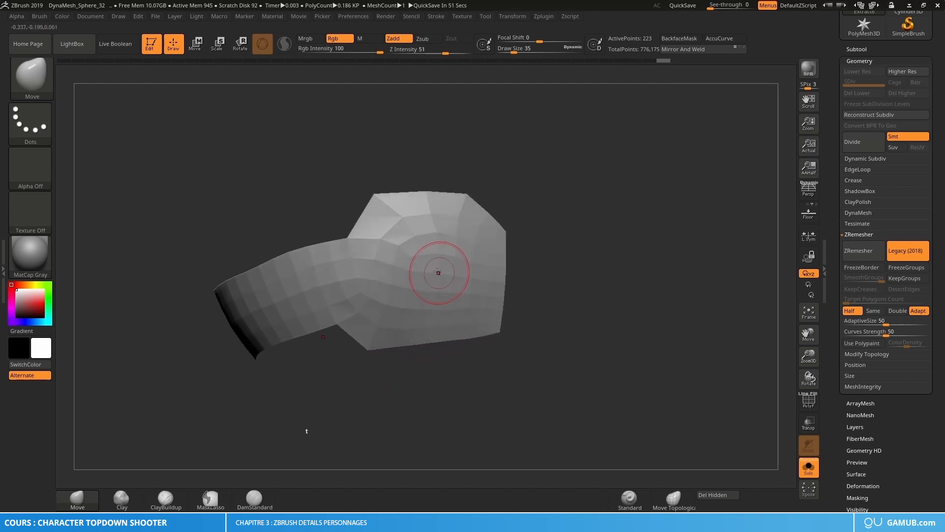
# Show the wireframe and mask the corner vertices around the side panel's outline, including where it meets the band.
pyautogui.hotkey('shift', 'f')
pyautogui.moveTo(399, 209); pyautogui.dragTo(313, 187, button='right')
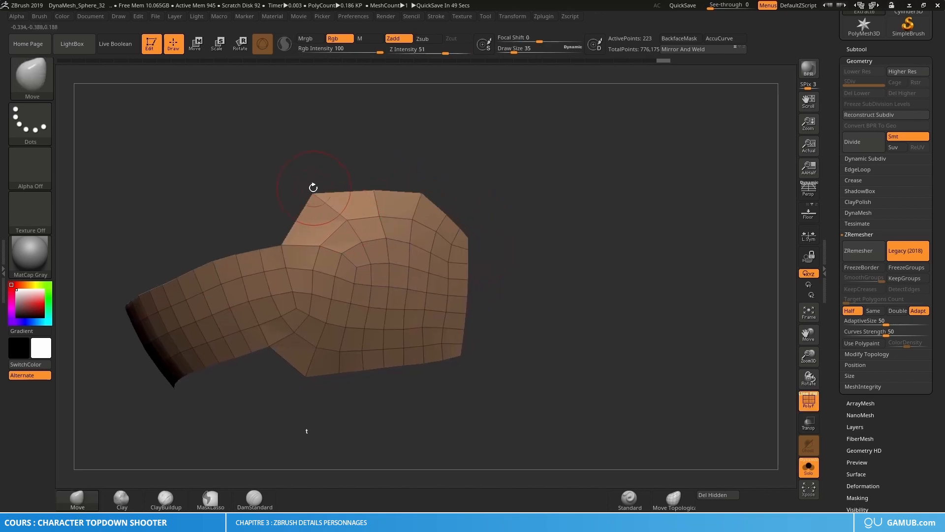
pyautogui.keyDown('ctrl'); pyautogui.moveTo(295, 180); pyautogui.dragTo(320, 200); pyautogui.keyUp('ctrl')
pyautogui.moveTo(394, 170); pyautogui.dragTo(432, 179, button='right')
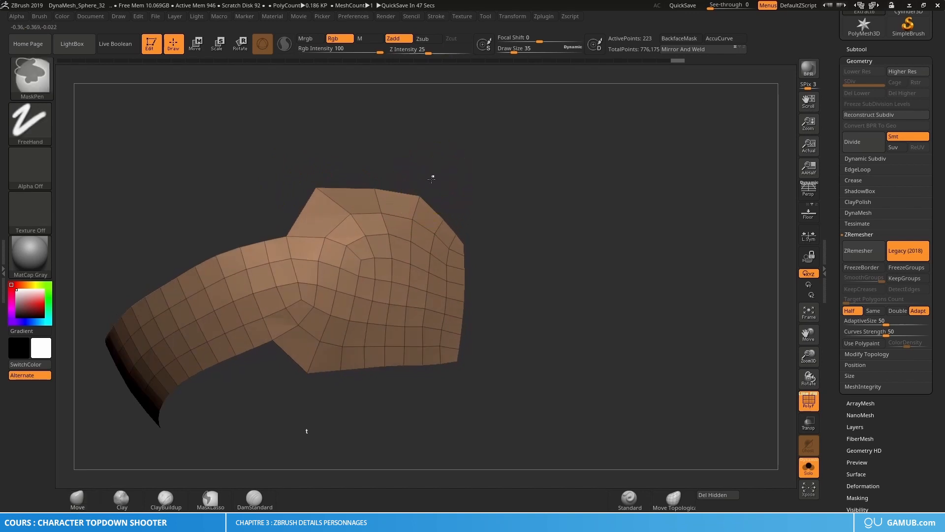
pyautogui.keyDown('ctrl'); pyautogui.moveTo(433, 176); pyautogui.dragTo(415, 207); pyautogui.keyUp('ctrl')
pyautogui.keyDown('ctrl'); pyautogui.moveTo(474, 238); pyautogui.dragTo(459, 251); pyautogui.keyUp('ctrl')
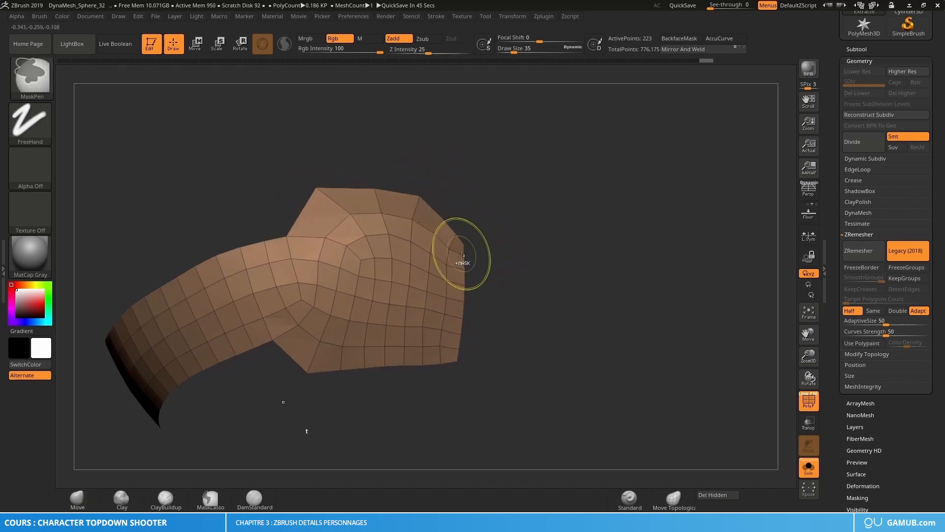
pyautogui.keyDown('ctrl'); pyautogui.moveTo(467, 367); pyautogui.dragTo(450, 356); pyautogui.keyUp('ctrl')
pyautogui.moveTo(308, 390); pyautogui.dragTo(370, 390, button='right')
pyautogui.keyDown('ctrl'); pyautogui.moveTo(370, 380); pyautogui.dragTo(349, 367); pyautogui.keyUp('ctrl')
pyautogui.moveTo(350, 359); pyautogui.dragTo(310, 327, button='right')
pyautogui.keyDown('ctrl'); pyautogui.moveTo(311, 318); pyautogui.dragTo(329, 284); pyautogui.keyUp('ctrl')
pyautogui.keyDown('ctrl'); pyautogui.moveTo(329, 302); pyautogui.dragTo(347, 206, button='right'); pyautogui.keyUp('ctrl')
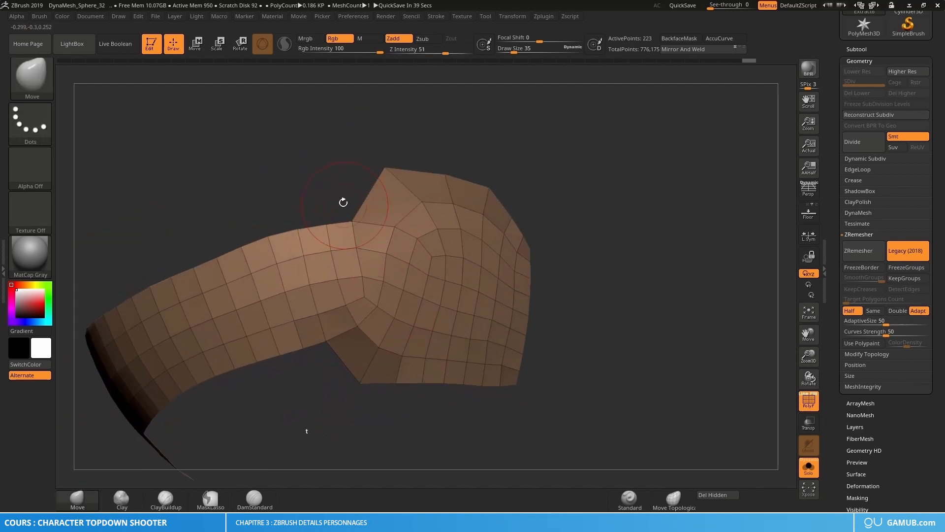
pyautogui.keyDown('ctrl'); pyautogui.moveTo(341, 204); pyautogui.dragTo(358, 227); pyautogui.keyUp('ctrl')
# Apply the Polish By Features deformation to the panel.
pyautogui.keyDown('ctrl'); pyautogui.moveTo(677, 190); pyautogui.dragTo(702, 176, button='right'); pyautogui.keyUp('ctrl')
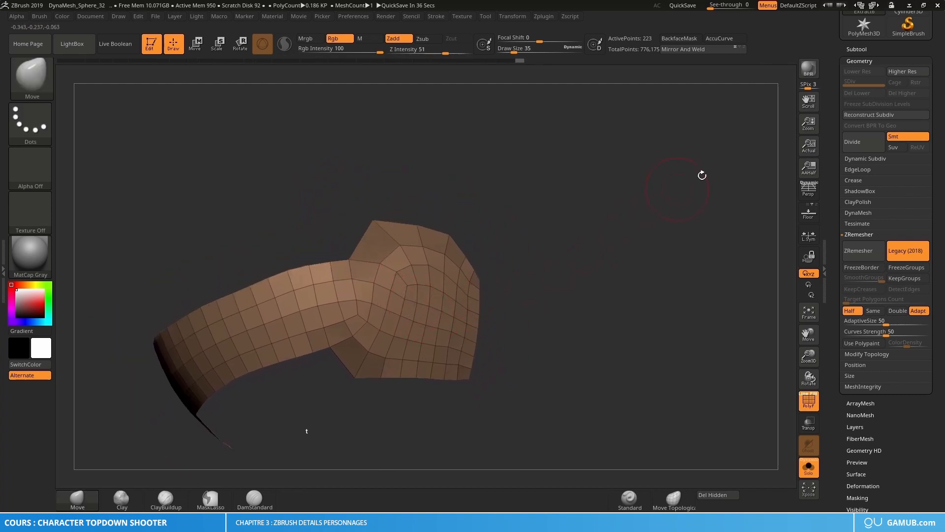
pyautogui.click(859, 61)
pyautogui.click(867, 156)
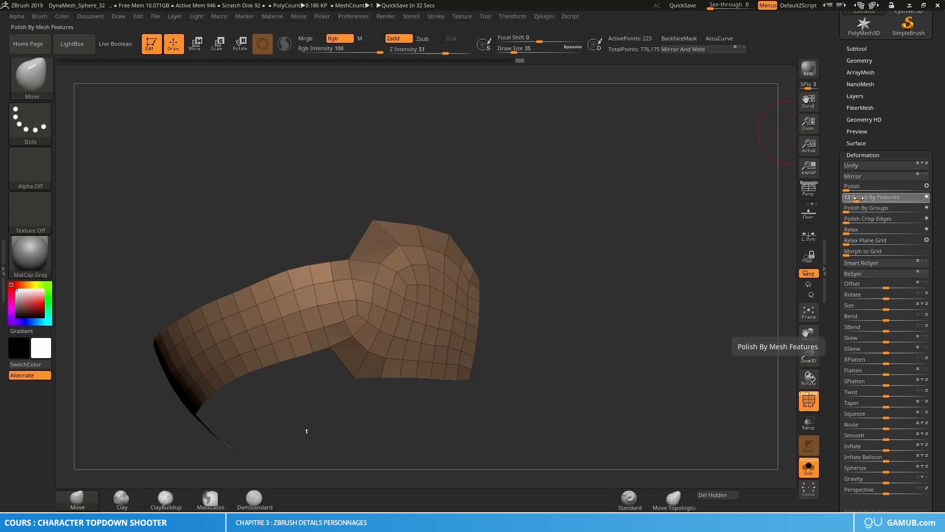
pyautogui.moveTo(854, 198); pyautogui.dragTo(866, 198)
# Examine the polished panel without wireframe from the side and front, checking its surface and outline.
pyautogui.moveTo(646, 245)
pyautogui.keyDown('alt'); pyautogui.mouseDown()
pyautogui.moveTo(673, 212)
pyautogui.moveTo(655, 251)
pyautogui.moveTo(654, 291)
pyautogui.moveTo(649, 260)
pyautogui.moveTo(595, 272)
pyautogui.moveTo(528, 266)
pyautogui.moveTo(534, 257)
pyautogui.mouseUp(); pyautogui.keyUp('alt')
pyautogui.hotkey('shift', 'f')
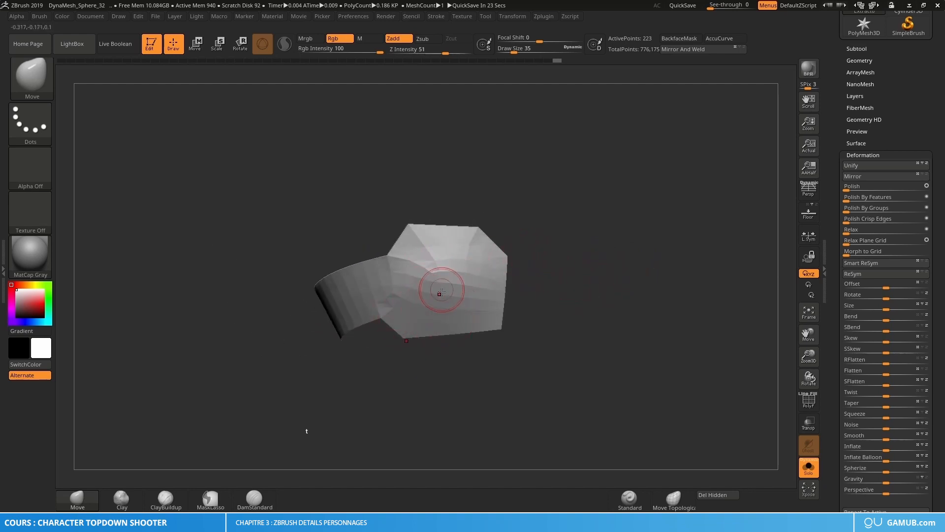
pyautogui.keyDown('alt'); pyautogui.moveTo(422, 251); pyautogui.dragTo(391, 264, button='right'); pyautogui.keyUp('alt')
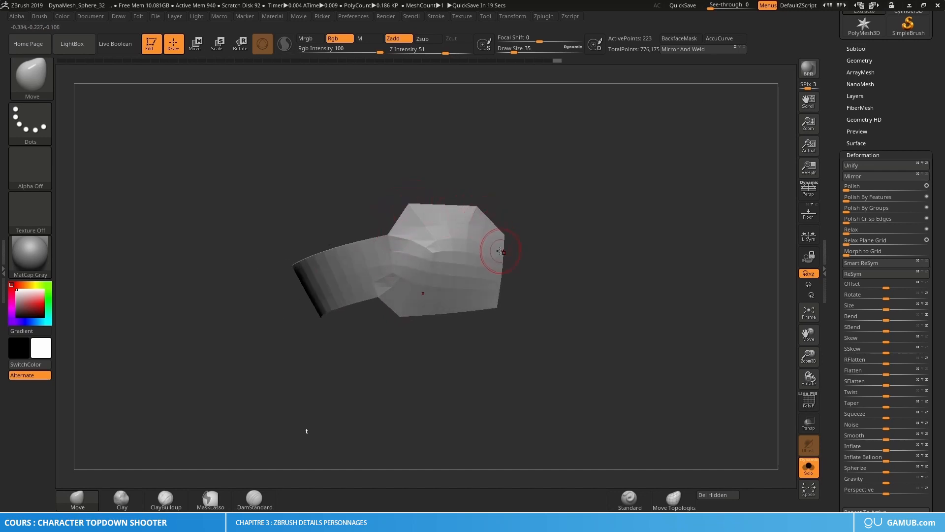
pyautogui.keyDown('alt'); pyautogui.moveTo(545, 273); pyautogui.dragTo(542, 295, button='right'); pyautogui.keyUp('alt')
pyautogui.moveTo(459, 276)
pyautogui.keyDown('ctrl'); pyautogui.mouseDown(button='right')
pyautogui.moveTo(462, 288)
pyautogui.moveTo(445, 262)
pyautogui.moveTo(465, 256)
pyautogui.moveTo(433, 231)
pyautogui.mouseUp(button='right'); pyautogui.keyUp('ctrl')
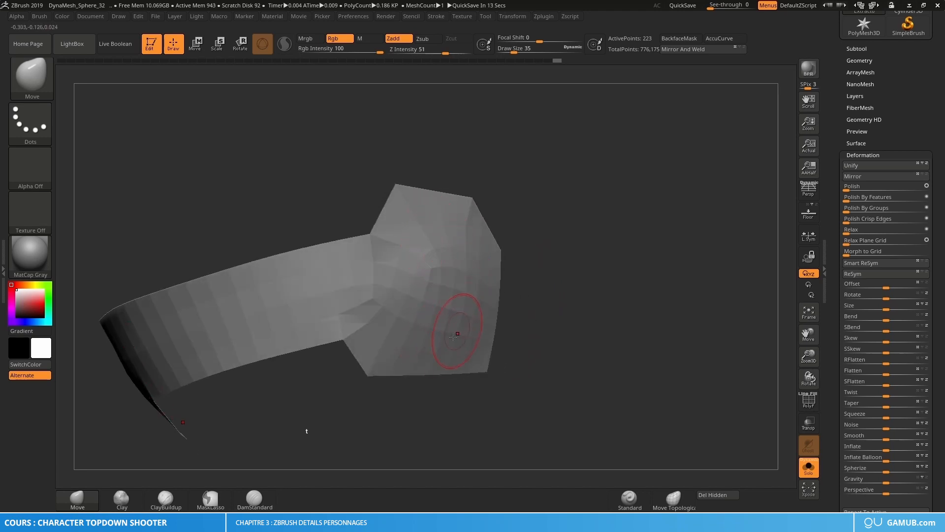
pyautogui.moveTo(436, 306); pyautogui.dragTo(458, 302, button='right')
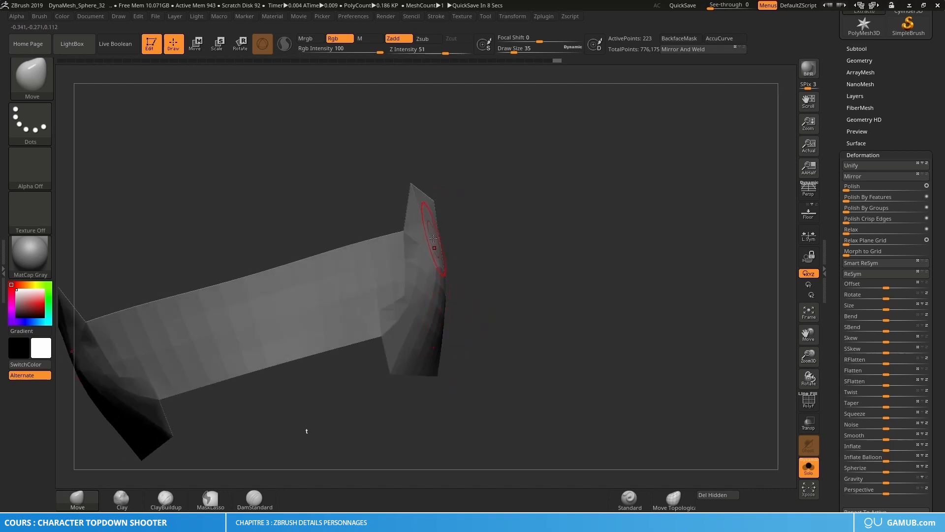
pyautogui.moveTo(444, 281)
pyautogui.mouseDown(button='right')
pyautogui.moveTo(418, 300)
pyautogui.moveTo(451, 301)
pyautogui.mouseUp(button='right')
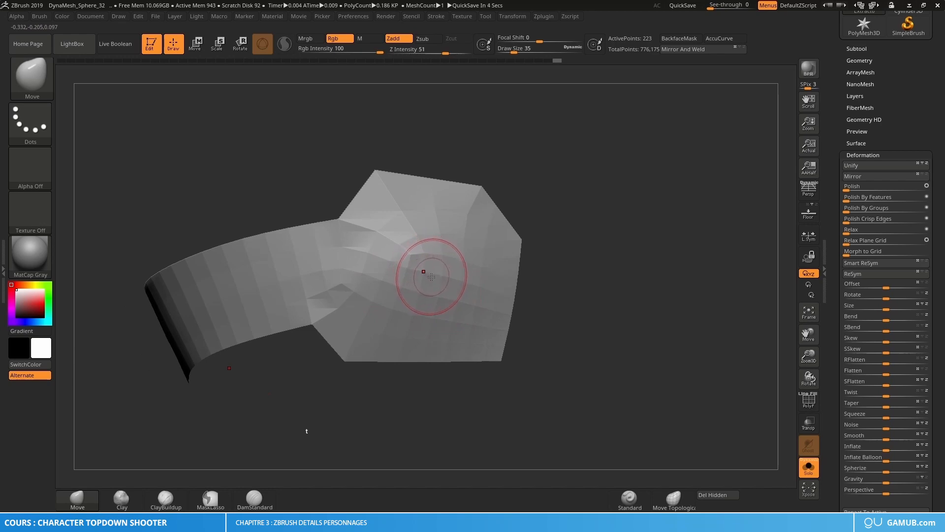
# Flatten the side panel's uneven surface with the hPolish brush at a draw size of 129.
pyautogui.press('b')
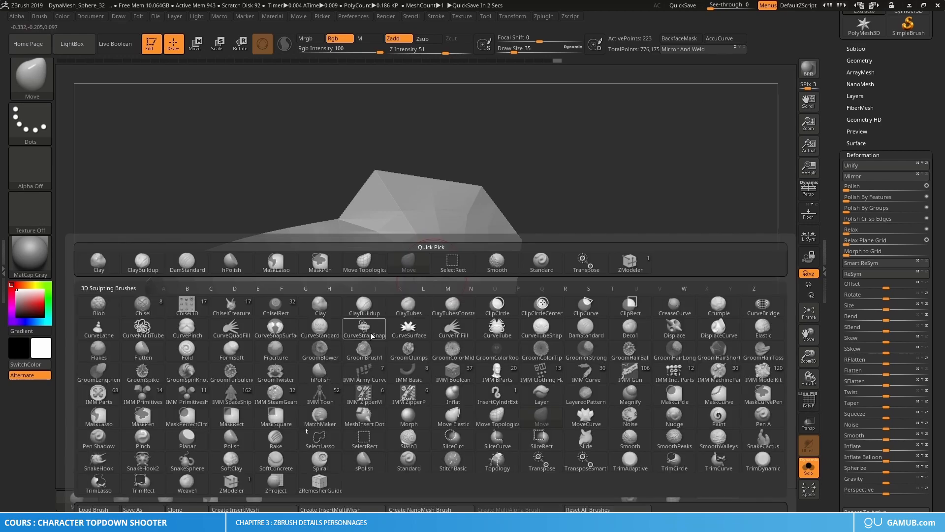
pyautogui.click(326, 369)
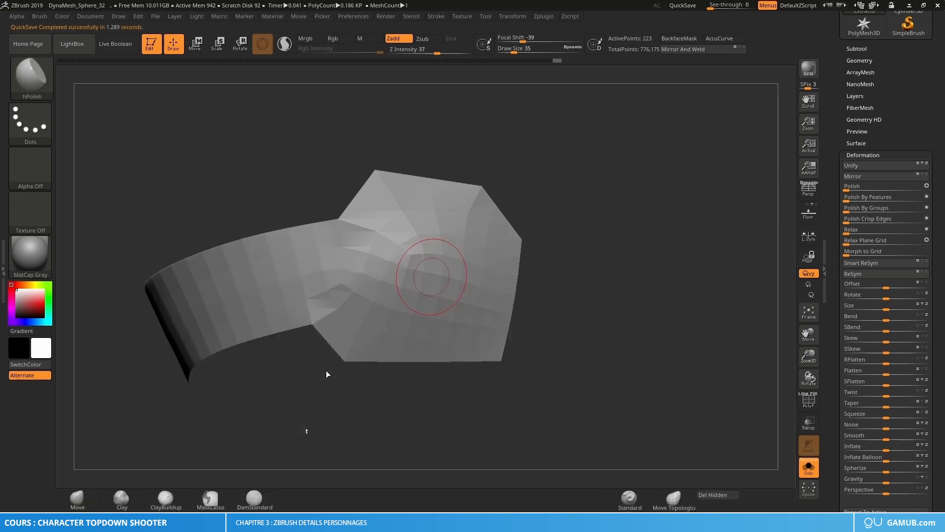
pyautogui.press('s')
pyautogui.moveTo(418, 268); pyautogui.dragTo(420, 269)
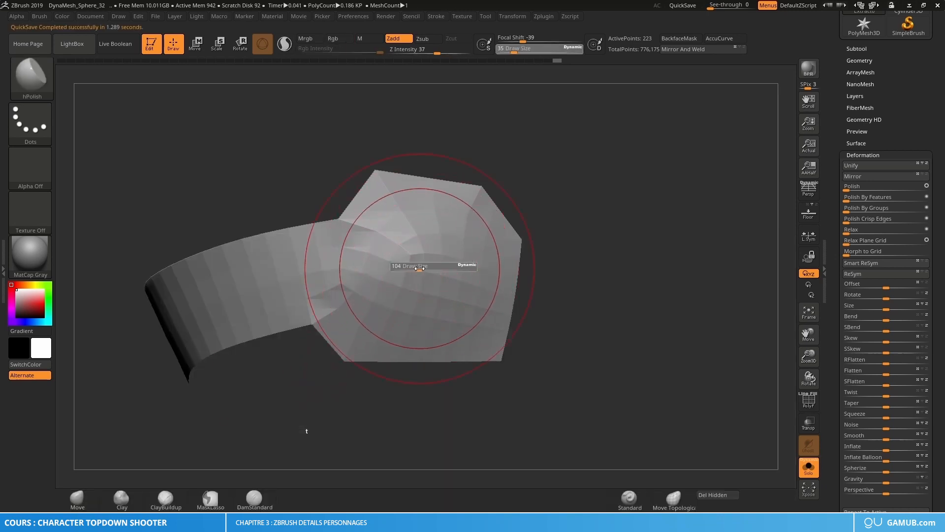
pyautogui.moveTo(445, 273)
pyautogui.keyDown('ctrl'); pyautogui.mouseDown(button='right')
pyautogui.moveTo(440, 258)
pyautogui.moveTo(456, 276)
pyautogui.moveTo(416, 284)
pyautogui.mouseUp(button='right'); pyautogui.keyUp('ctrl')
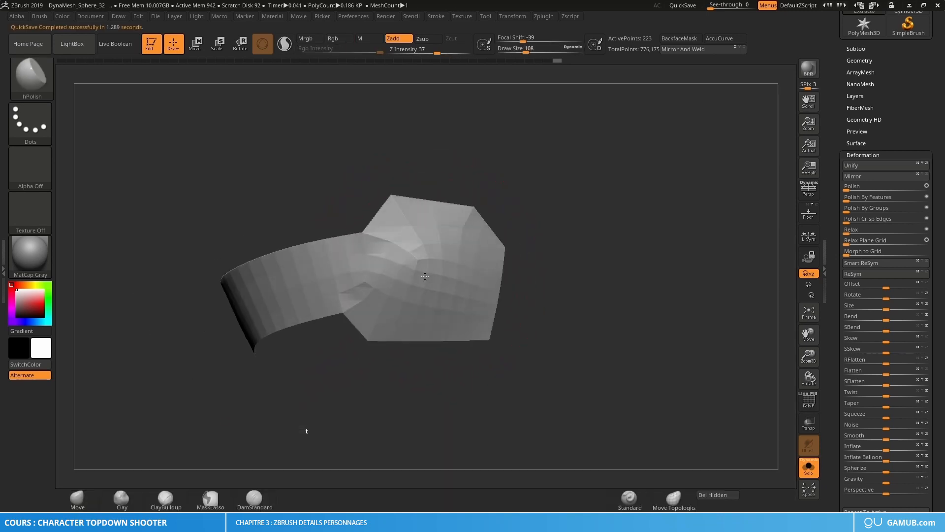
pyautogui.press('s')
pyautogui.moveTo(416, 284); pyautogui.dragTo(417, 284)
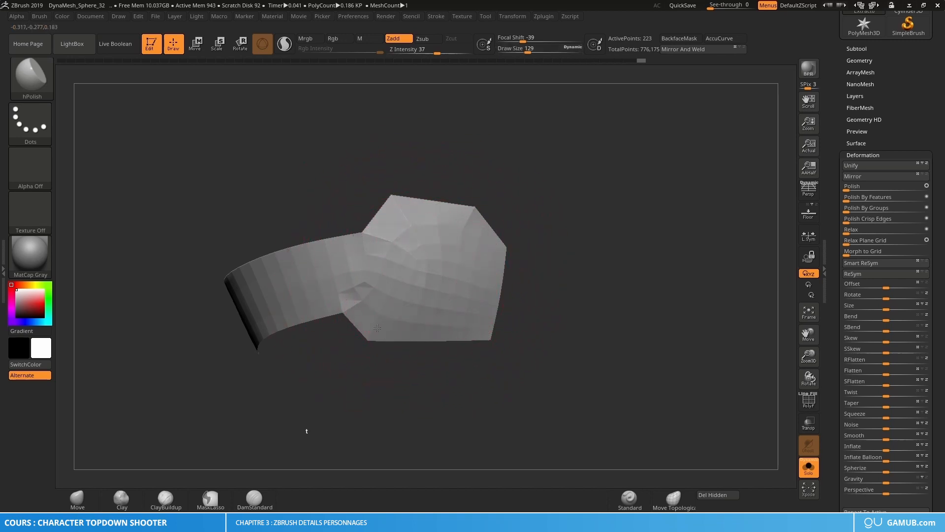
# Scrub through the undo history and set the hPolish brush's draw size to 48.
pyautogui.moveTo(422, 285)
pyautogui.mouseDown(button='right')
pyautogui.moveTo(460, 270)
pyautogui.moveTo(449, 277)
pyautogui.moveTo(479, 289)
pyautogui.mouseUp(button='right')
pyautogui.rightClick(471, 290)
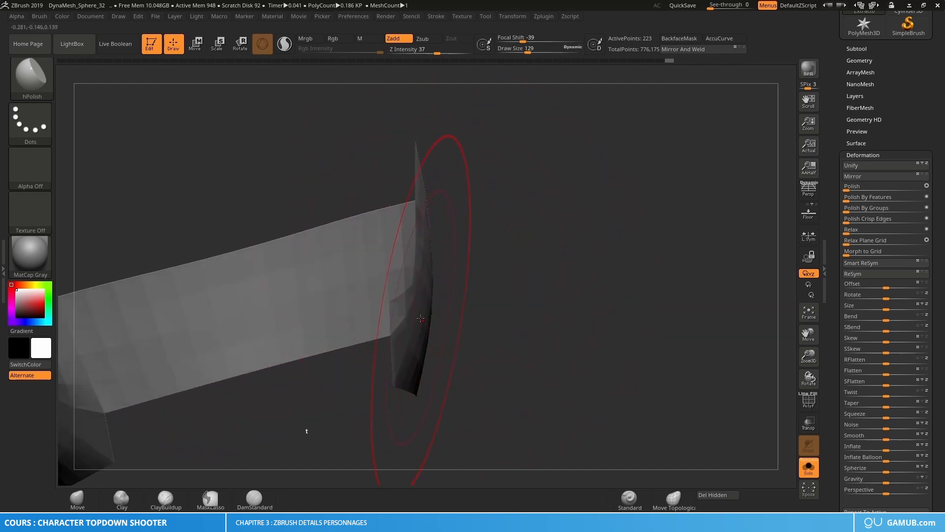
pyautogui.write('s6')
pyautogui.press('Return')
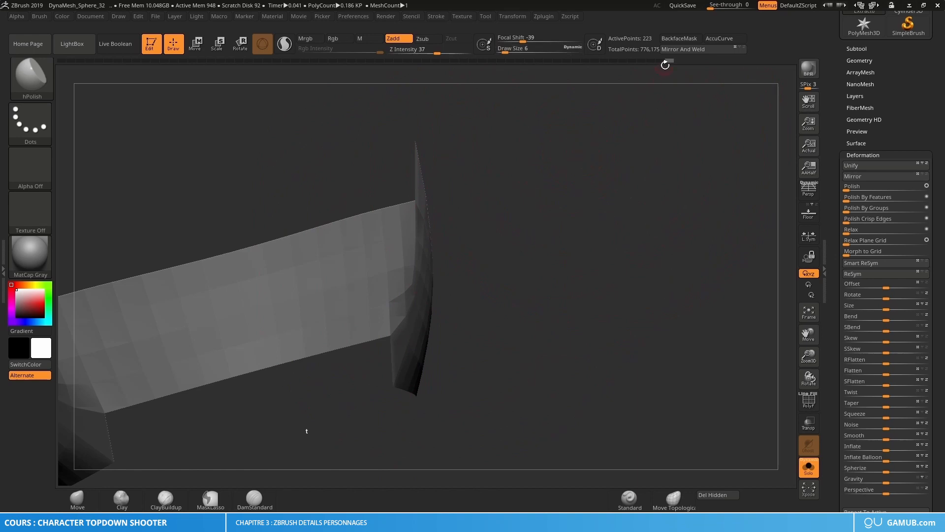
pyautogui.moveTo(644, 63)
pyautogui.mouseDown()
pyautogui.moveTo(625, 64)
pyautogui.moveTo(656, 69)
pyautogui.mouseUp()
pyautogui.press('s')
pyautogui.moveTo(502, 306)
pyautogui.mouseDown()
pyautogui.moveTo(488, 310)
pyautogui.moveTo(535, 307)
pyautogui.mouseUp()
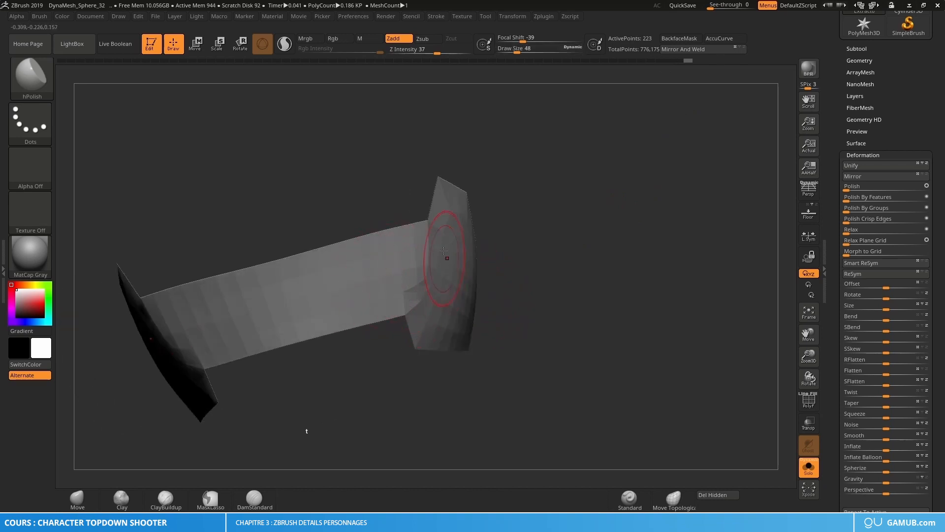
# Polish the side panel's outer face further with hPolish and reduce the draw size to 23.
pyautogui.moveTo(466, 280); pyautogui.dragTo(454, 276, button='right')
pyautogui.moveTo(453, 276); pyautogui.dragTo(491, 287)
pyautogui.moveTo(491, 287)
pyautogui.mouseDown(button='right')
pyautogui.moveTo(471, 255)
pyautogui.moveTo(465, 274)
pyautogui.mouseUp(button='right')
pyautogui.press('s')
pyautogui.moveTo(449, 254); pyautogui.dragTo(443, 256)
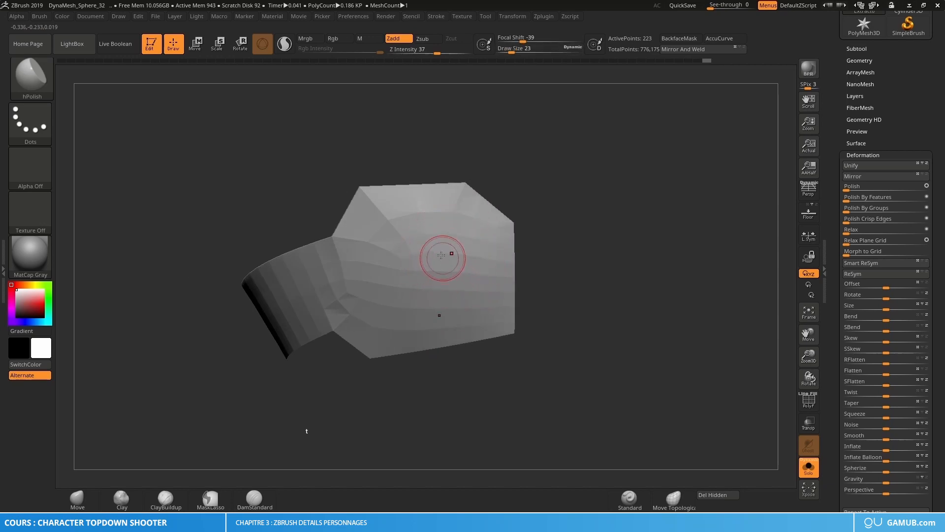
pyautogui.keyDown('ctrl'); pyautogui.moveTo(442, 255); pyautogui.dragTo(459, 250, button='right'); pyautogui.keyUp('ctrl')
# Switch to the ZModeler brush and display the panel's polygon wireframe.
pyautogui.press('b')
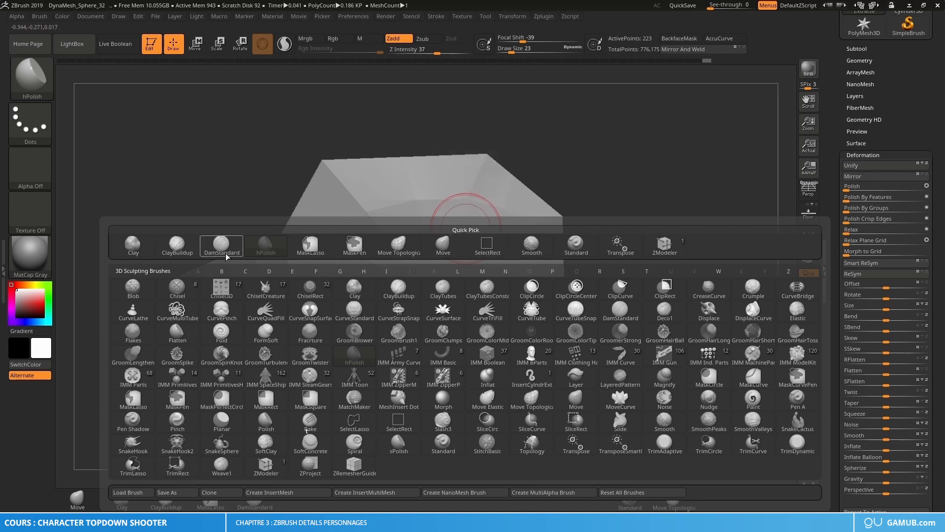
pyautogui.click(668, 245)
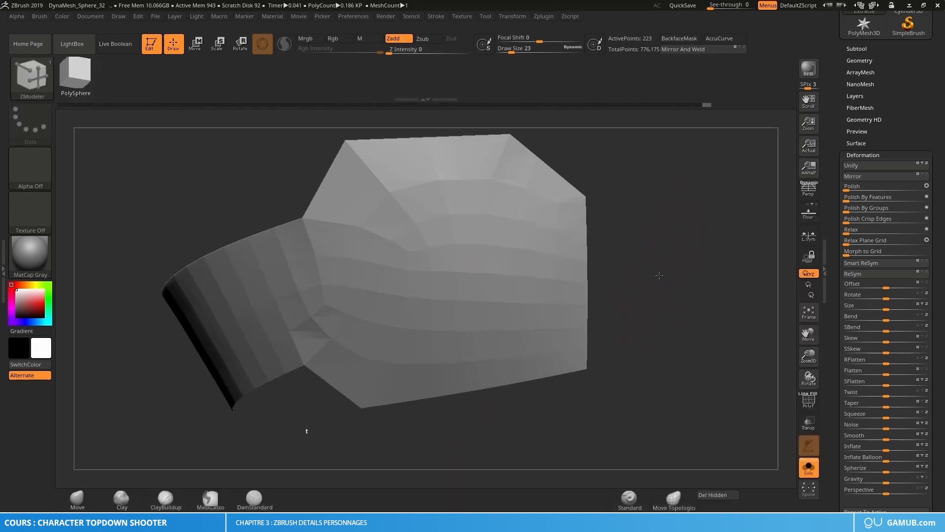
pyautogui.moveTo(482, 218)
pyautogui.mouseDown(button='right')
pyautogui.moveTo(437, 236)
pyautogui.moveTo(464, 243)
pyautogui.moveTo(460, 263)
pyautogui.moveTo(437, 220)
pyautogui.mouseUp(button='right')
pyautogui.hotkey('shift', 'f')
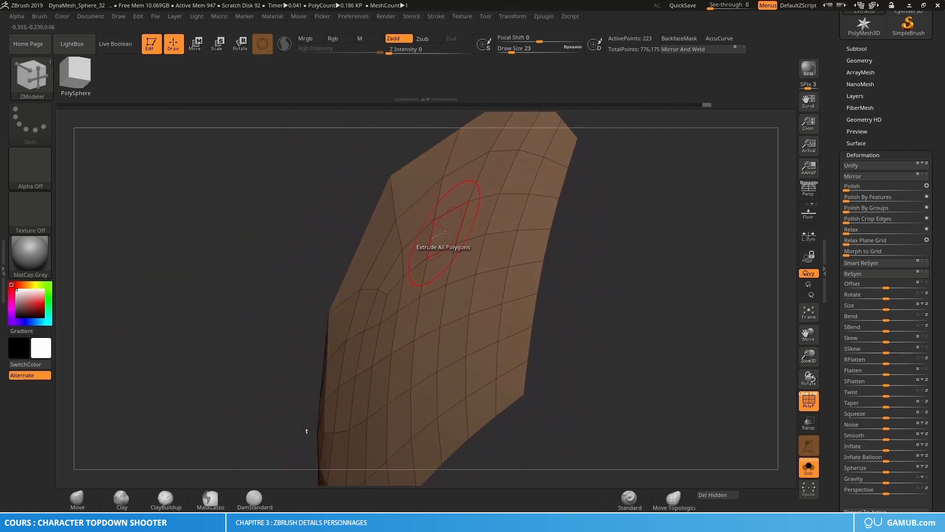
# Try thickening the whole panel twice with Extrude All Polygons and undo both extrusions.
pyautogui.moveTo(443, 233); pyautogui.dragTo(400, 214)
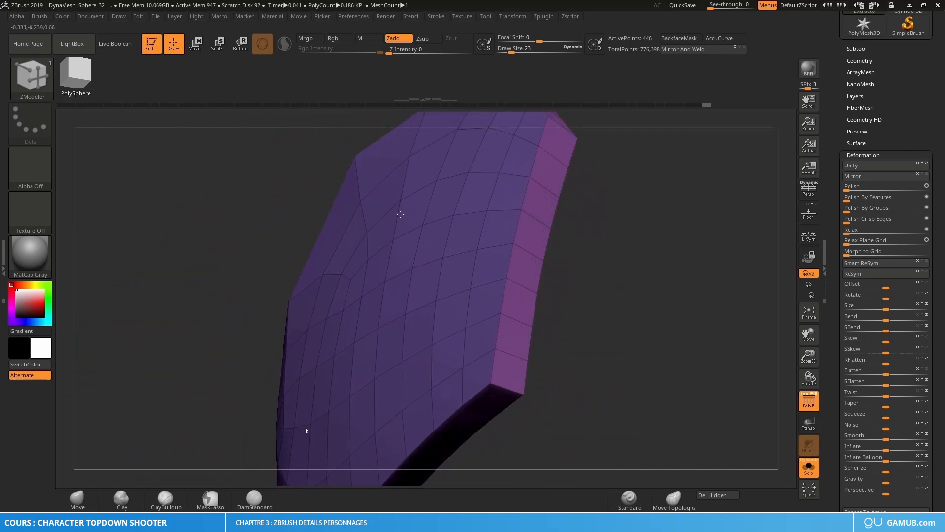
pyautogui.hotkey('ctrl', 'z')
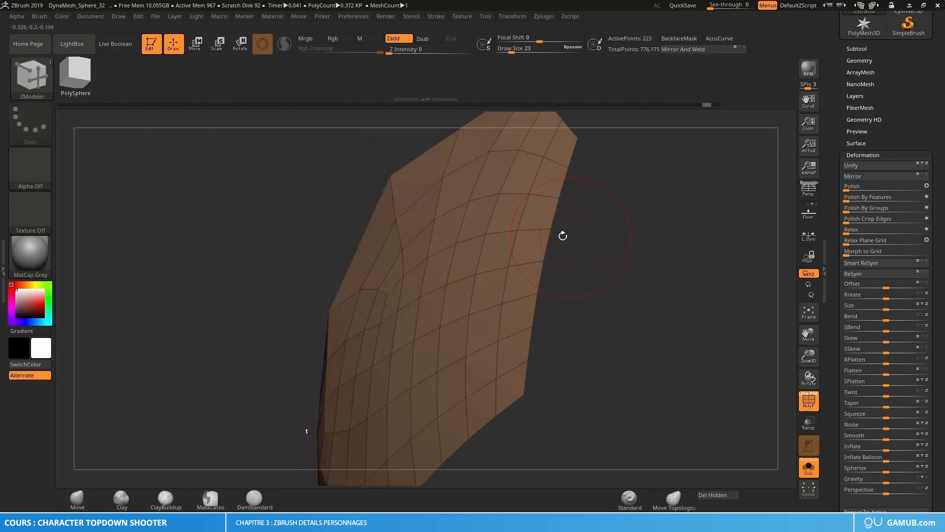
pyautogui.moveTo(563, 235); pyautogui.dragTo(488, 247, button='right')
pyautogui.moveTo(481, 244); pyautogui.dragTo(473, 222)
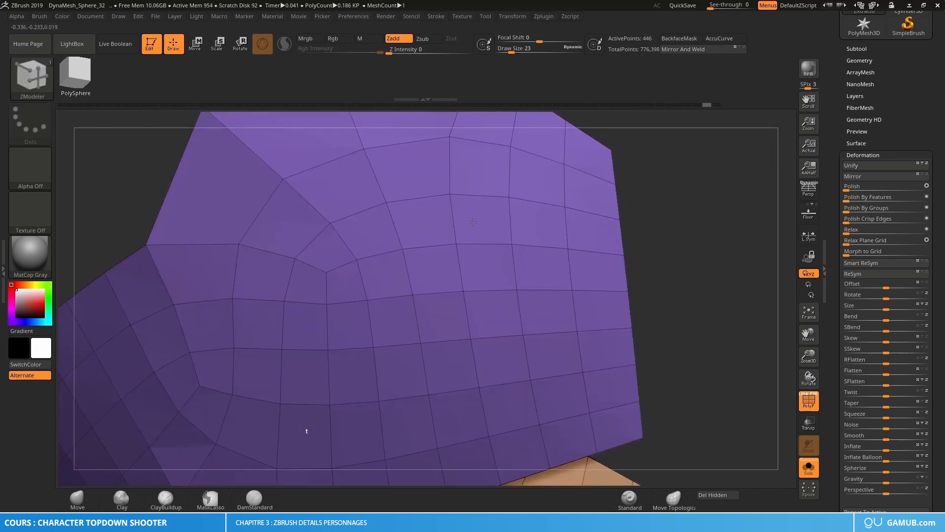
pyautogui.hotkey('ctrl', 'z')
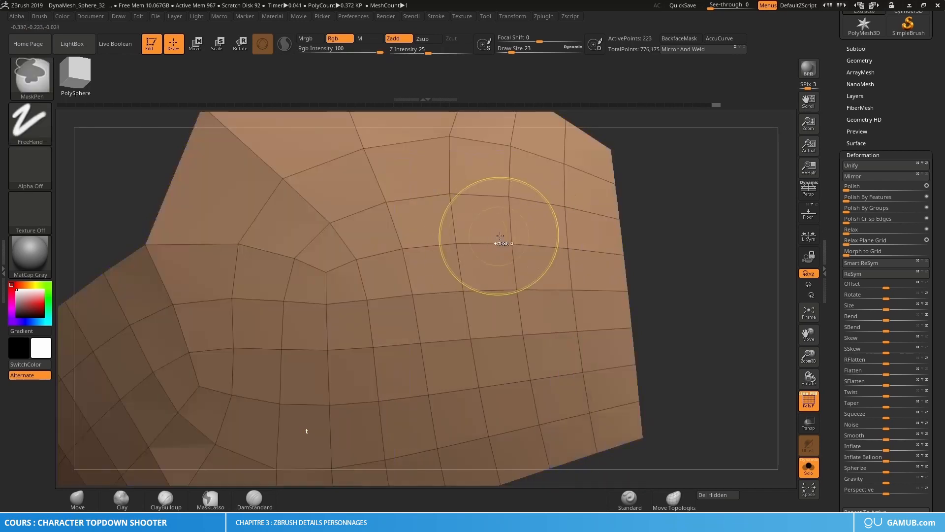
# Thicken the whole side panel with Extrude All Polygons and turn off Solo to show the full character.
pyautogui.moveTo(499, 236); pyautogui.dragTo(468, 225, button='right')
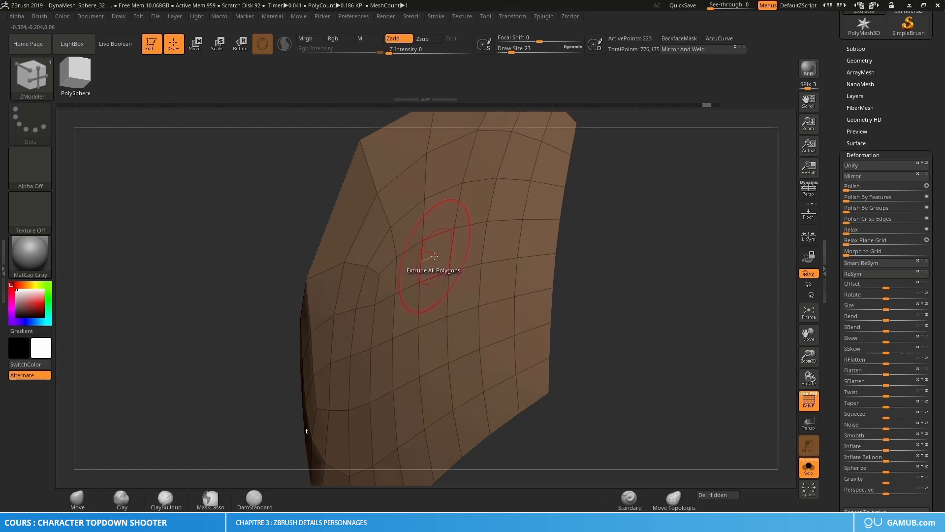
pyautogui.moveTo(434, 257); pyautogui.dragTo(340, 233)
pyautogui.keyDown('alt'); pyautogui.moveTo(581, 296); pyautogui.dragTo(555, 219); pyautogui.keyUp('alt')
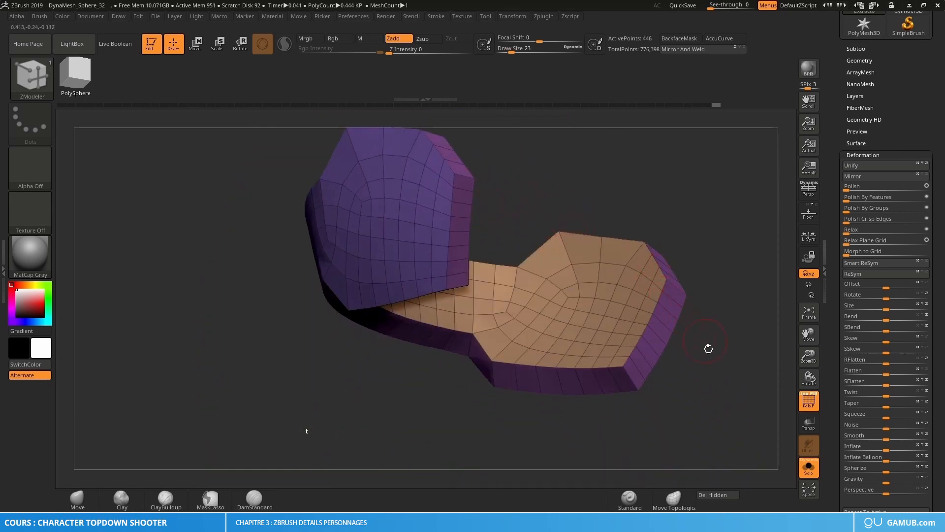
pyautogui.click(813, 471)
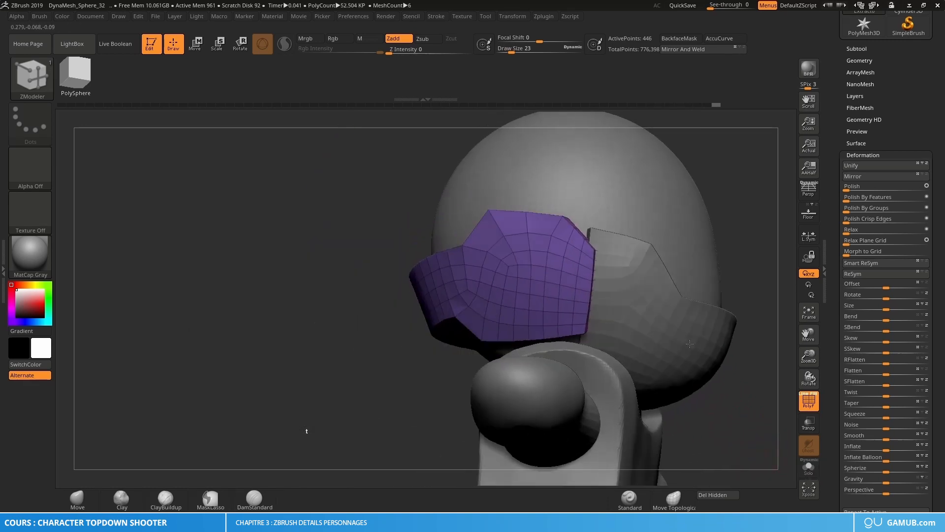
pyautogui.moveTo(699, 347)
pyautogui.mouseDown()
pyautogui.moveTo(694, 327)
pyautogui.moveTo(570, 296)
pyautogui.moveTo(572, 284)
pyautogui.moveTo(683, 269)
pyautogui.mouseUp()
# Switch to the Move brush, hide the polygon wireframe and set the draw size to 82.
pyautogui.press('b')
pyautogui.click(567, 274)
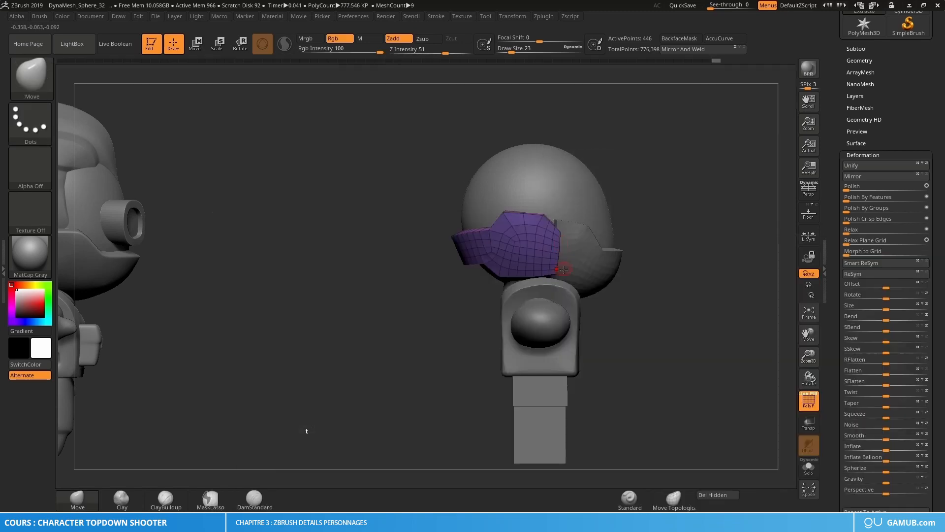
pyautogui.keyDown('alt'); pyautogui.moveTo(478, 278); pyautogui.dragTo(579, 284); pyautogui.keyUp('alt')
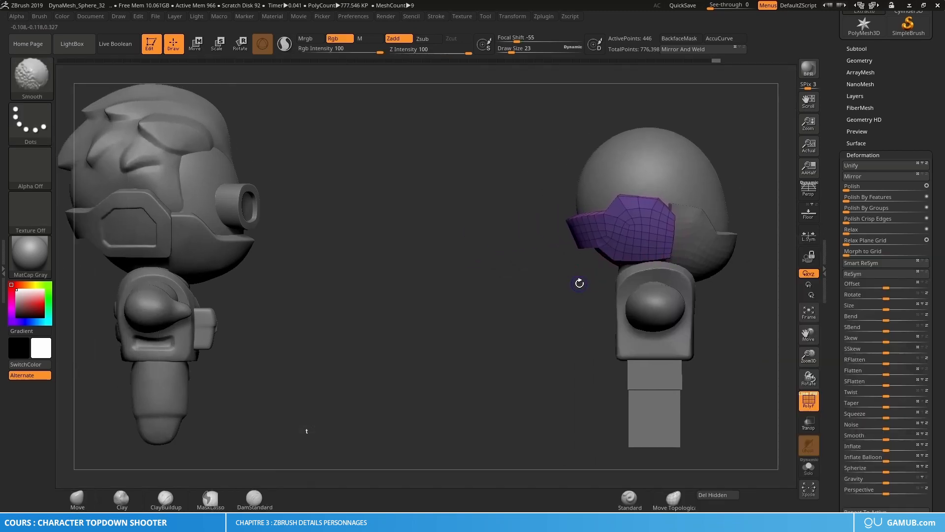
pyautogui.hotkey('shift', 'f')
pyautogui.keyDown('ctrl'); pyautogui.moveTo(620, 245); pyautogui.dragTo(577, 251, button='right'); pyautogui.keyUp('ctrl')
pyautogui.press('s')
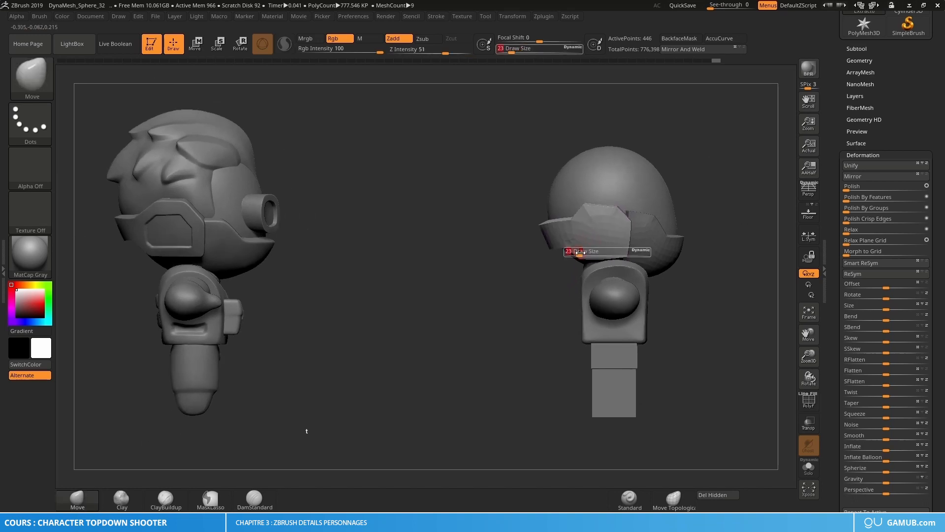
pyautogui.moveTo(577, 252); pyautogui.dragTo(588, 250)
pyautogui.moveTo(581, 240)
pyautogui.mouseDown(button='right')
pyautogui.moveTo(624, 230)
pyautogui.moveTo(530, 239)
pyautogui.mouseUp(button='right')
pyautogui.press('s')
pyautogui.moveTo(524, 238); pyautogui.dragTo(507, 235)
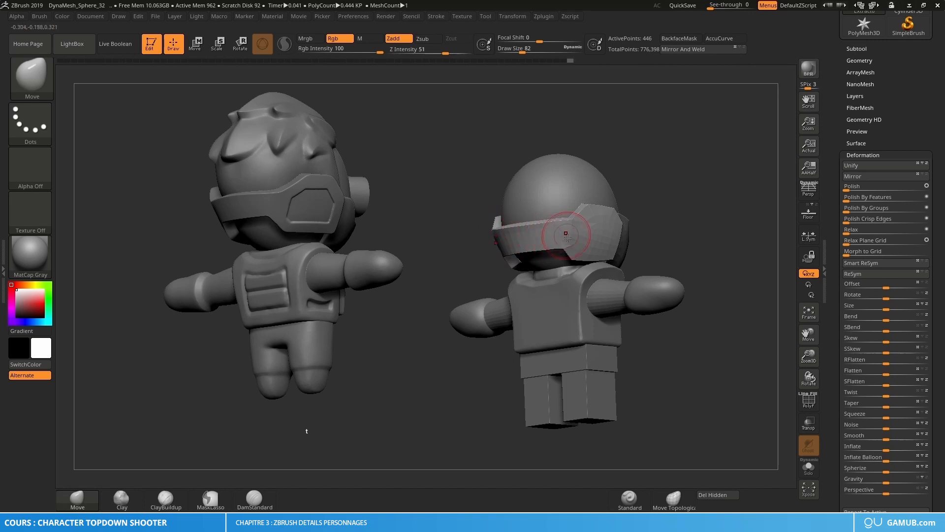
# Reshape the side panel's outline in side view with the Move brush, enlarging the draw size to 125.
pyautogui.moveTo(567, 237); pyautogui.dragTo(528, 248, button='right')
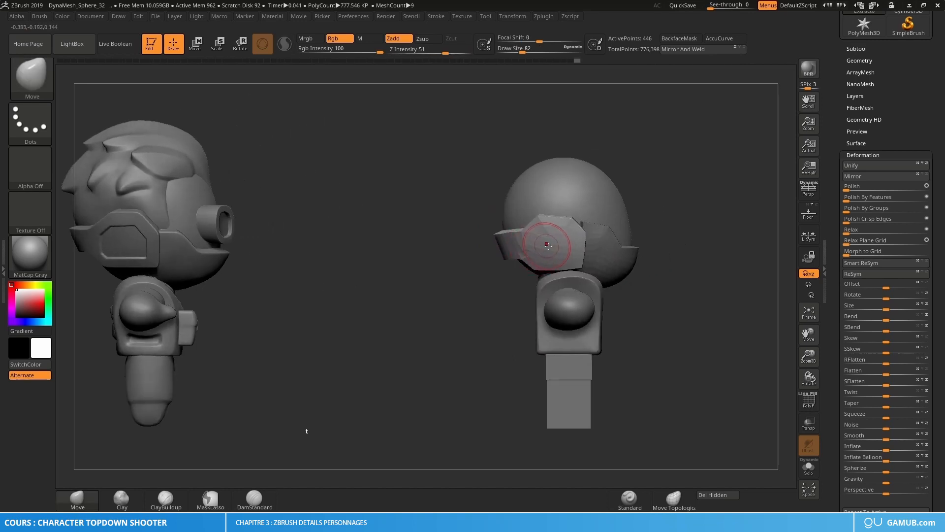
pyautogui.moveTo(539, 256); pyautogui.dragTo(544, 226)
pyautogui.press('s')
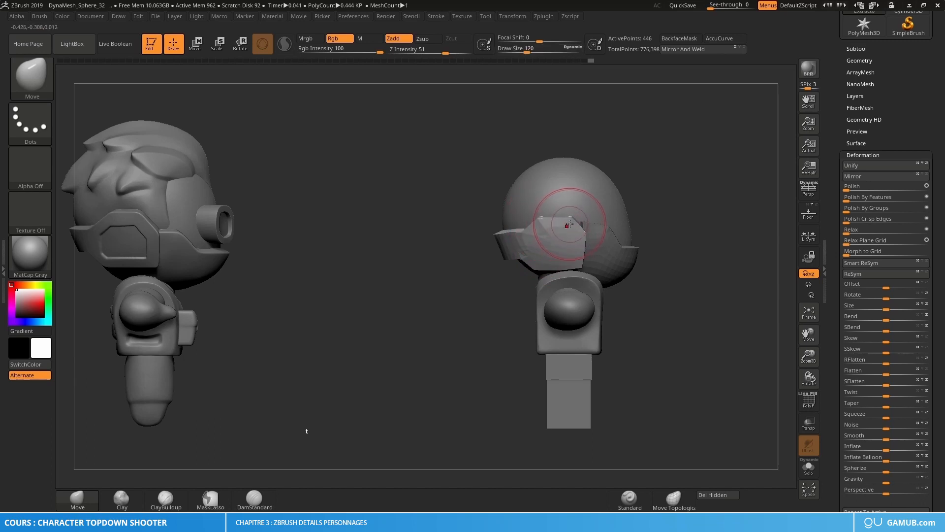
pyautogui.press('s')
pyautogui.moveTo(570, 224); pyautogui.dragTo(569, 218)
pyautogui.moveTo(568, 232); pyautogui.dragTo(567, 228)
pyautogui.keyDown('alt'); pyautogui.moveTo(573, 246); pyautogui.dragTo(558, 242, button='right'); pyautogui.keyUp('alt')
pyautogui.press('s')
pyautogui.moveTo(560, 255); pyautogui.dragTo(564, 254)
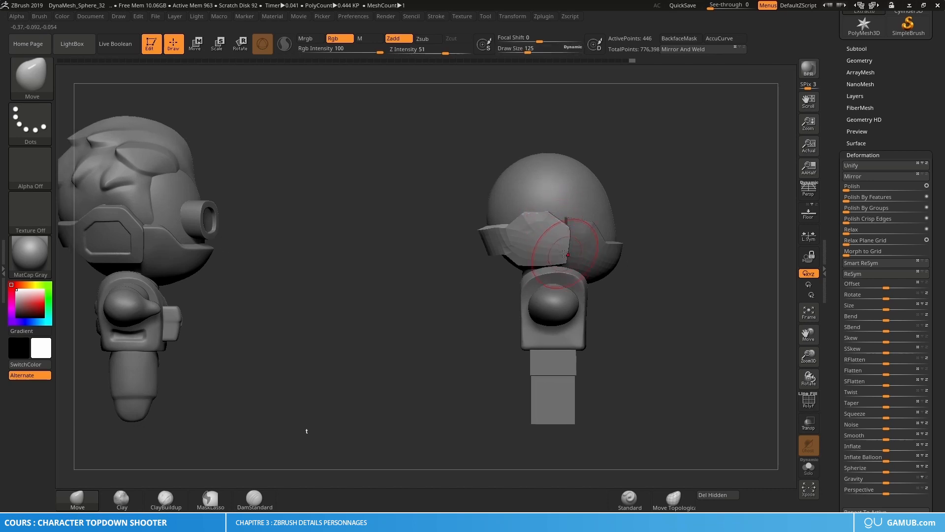
# Reduce the Move brush's draw size to 78 and adjust the side panel's front edge where it meets the jaw piece.
pyautogui.moveTo(552, 270)
pyautogui.mouseDown(button='right')
pyautogui.moveTo(570, 263)
pyautogui.moveTo(567, 249)
pyautogui.mouseUp(button='right')
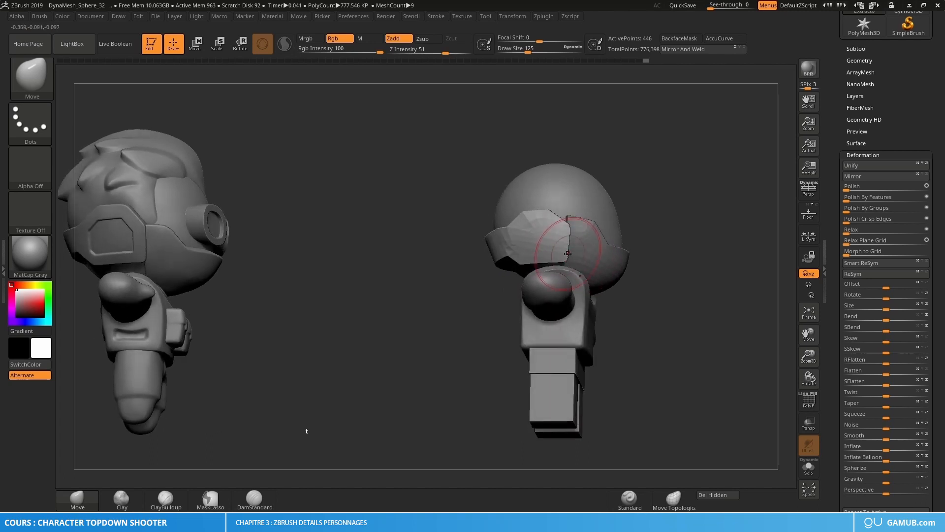
pyautogui.press('s')
pyautogui.moveTo(568, 250); pyautogui.dragTo(563, 242)
pyautogui.press('s')
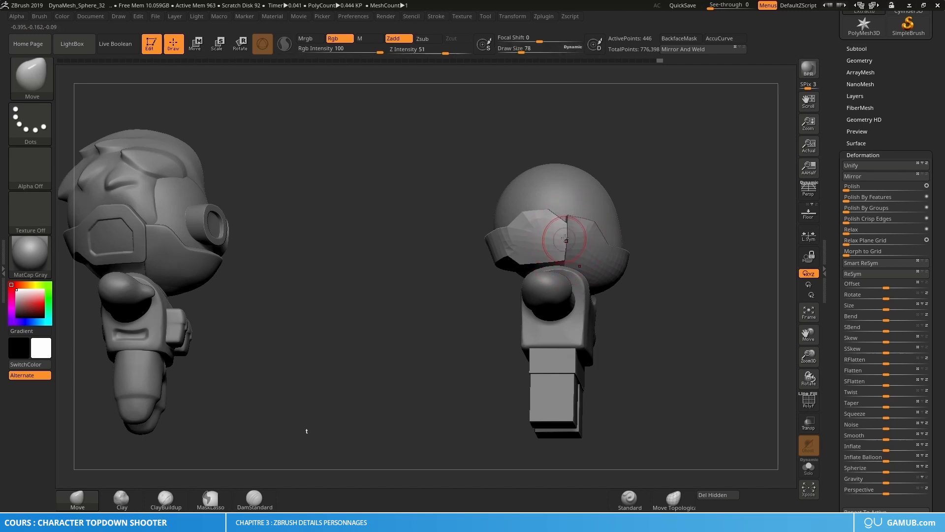
pyautogui.moveTo(566, 240); pyautogui.dragTo(568, 230, button='right')
pyautogui.moveTo(568, 228); pyautogui.dragTo(565, 233)
pyautogui.moveTo(566, 239)
pyautogui.mouseDown(button='right')
pyautogui.moveTo(574, 240)
pyautogui.moveTo(561, 265)
pyautogui.moveTo(547, 250)
pyautogui.moveTo(565, 258)
pyautogui.moveTo(547, 267)
pyautogui.moveTo(574, 274)
pyautogui.moveTo(538, 271)
pyautogui.mouseUp(button='right')
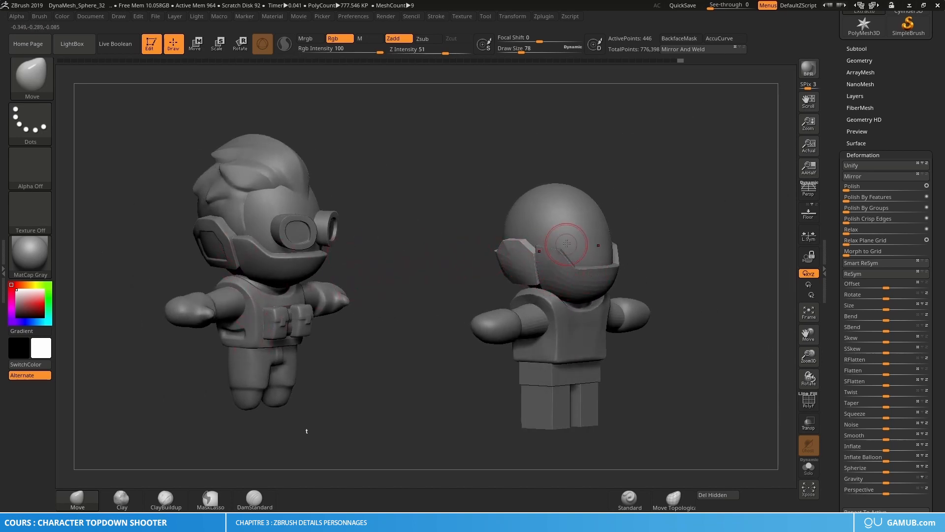
pyautogui.moveTo(566, 243); pyautogui.dragTo(505, 257, button='right')
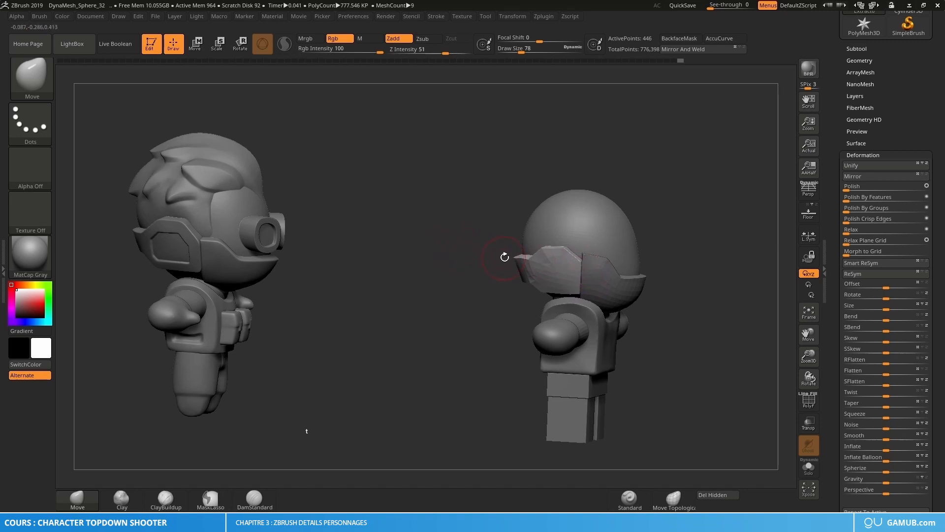
pyautogui.keyDown('alt'); pyautogui.moveTo(615, 253); pyautogui.dragTo(535, 253, button='right'); pyautogui.keyUp('alt')
# Select the head sphere PM3D_Sphere3D1 and duplicate it as a new subtool.
pyautogui.keyDown('alt'); pyautogui.click(542, 246); pyautogui.keyUp('alt')
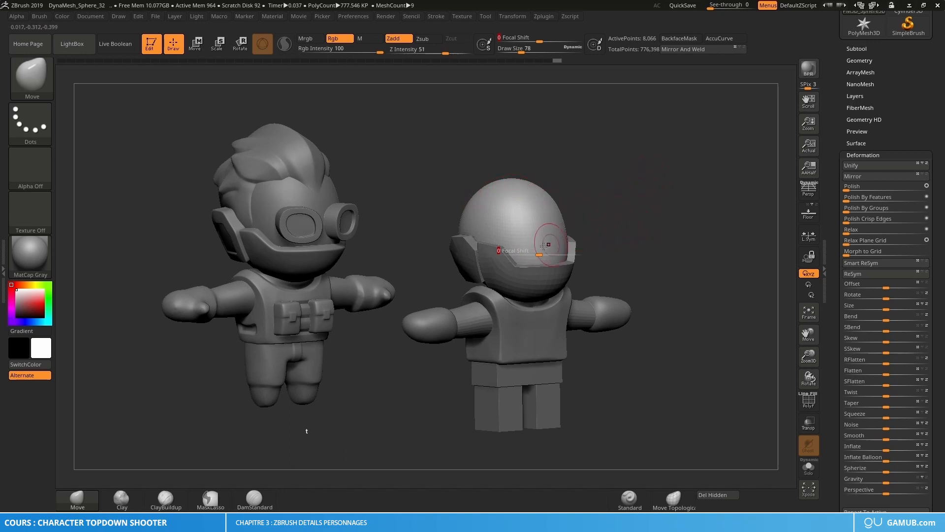
pyautogui.moveTo(534, 217); pyautogui.dragTo(414, 205, button='right')
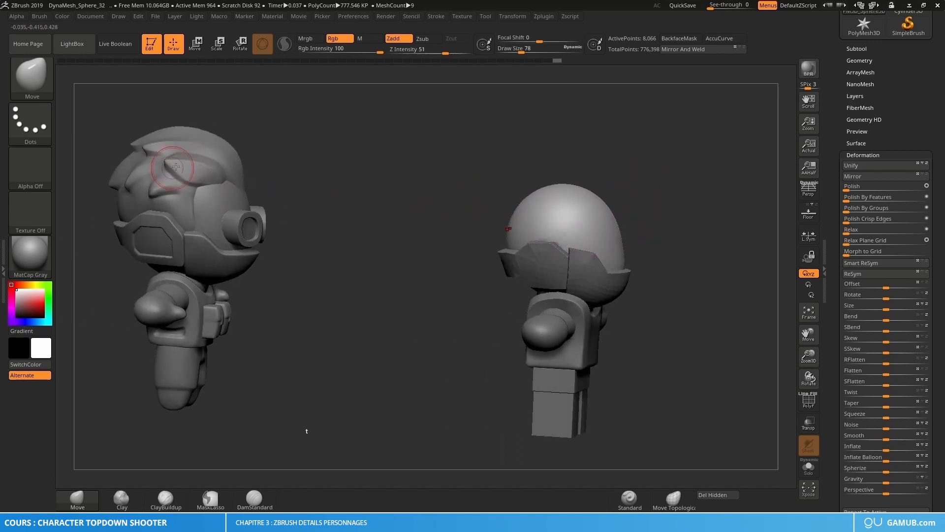
pyautogui.moveTo(655, 228)
pyautogui.mouseDown(button='right')
pyautogui.moveTo(621, 235)
pyautogui.moveTo(643, 236)
pyautogui.moveTo(622, 217)
pyautogui.moveTo(616, 225)
pyautogui.moveTo(571, 209)
pyautogui.mouseUp(button='right')
pyautogui.hotkey('shift', 'f')
pyautogui.hotkey('shift', 'f')
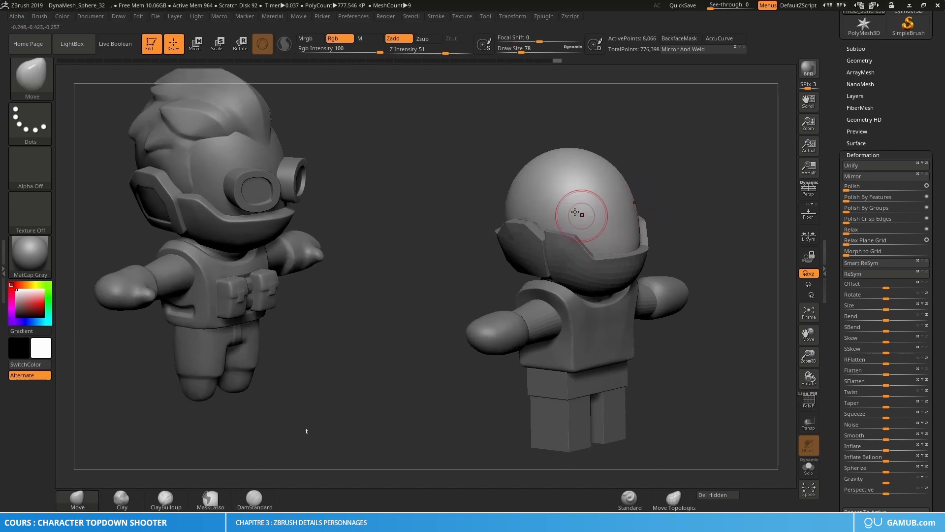
pyautogui.hotkey('shift', 'f')
pyautogui.hotkey('shift', 'f')
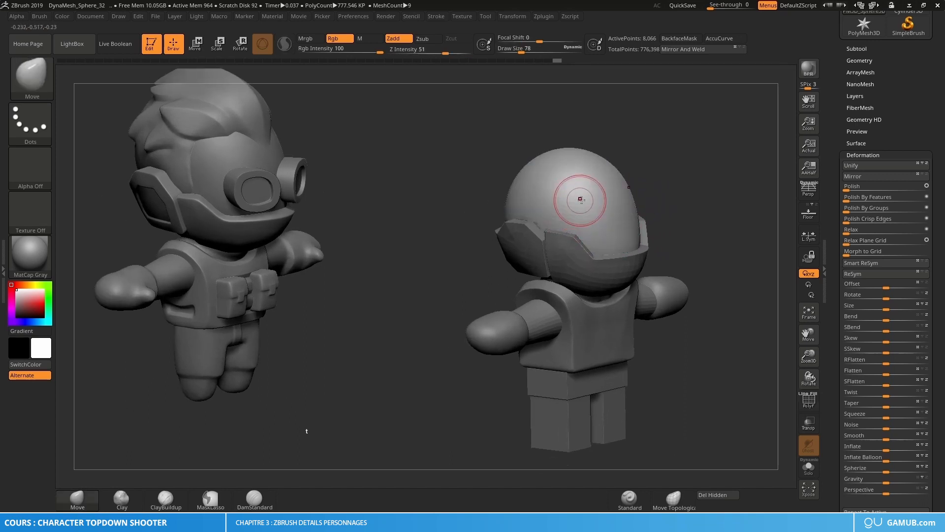
pyautogui.click(862, 49)
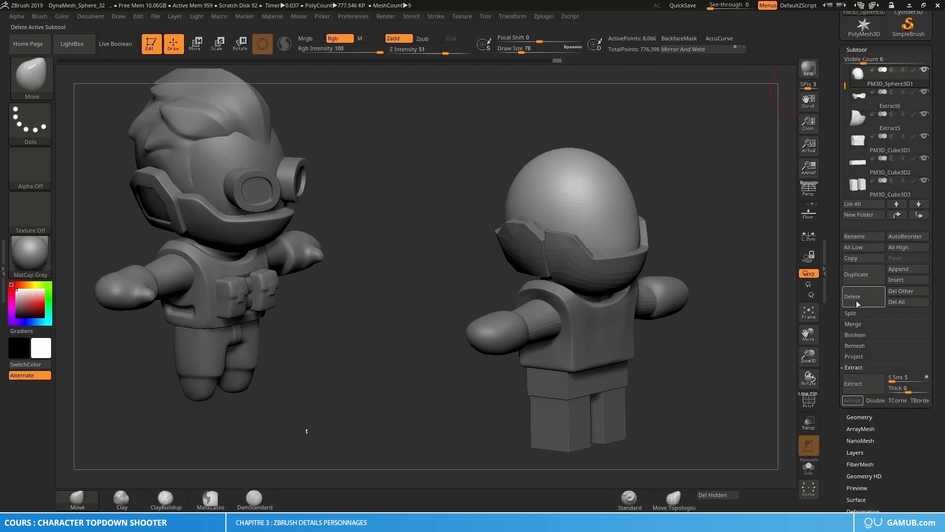
pyautogui.click(862, 276)
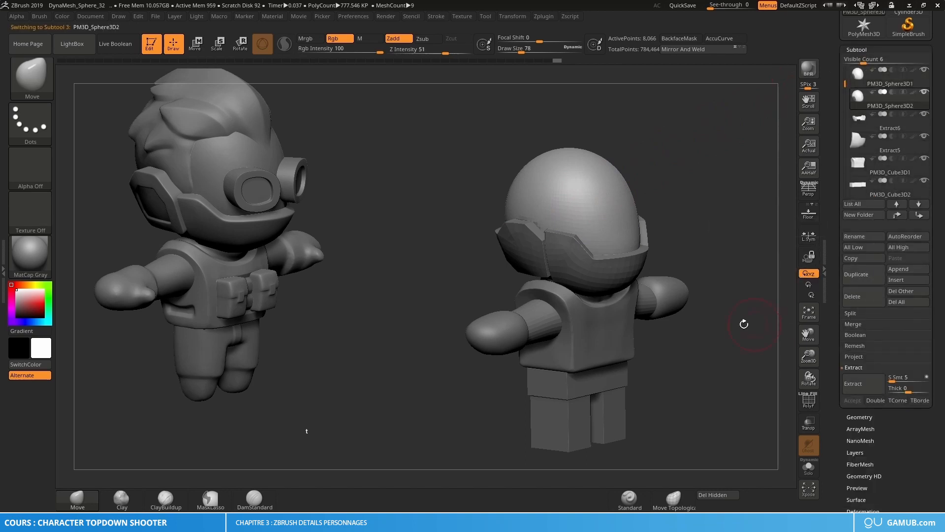
# Show the wireframe and scale the duplicated head sphere down slightly so it sits just inside the original head.
pyautogui.moveTo(743, 205); pyautogui.dragTo(670, 226)
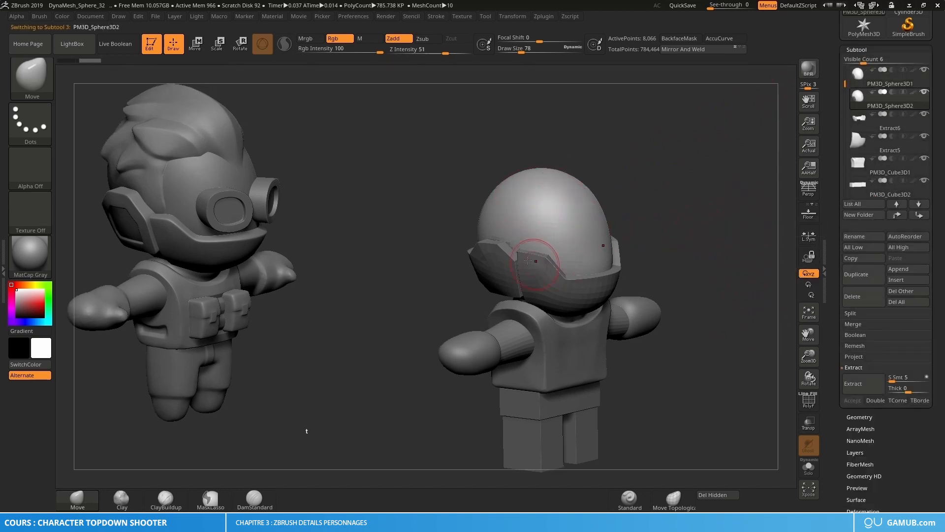
pyautogui.moveTo(545, 215)
pyautogui.keyDown('ctrl'); pyautogui.mouseDown(button='right')
pyautogui.moveTo(600, 232)
pyautogui.moveTo(448, 246)
pyautogui.moveTo(545, 245)
pyautogui.moveTo(487, 252)
pyautogui.mouseUp(button='right'); pyautogui.keyUp('ctrl')
pyautogui.hotkey('shift', 'f')
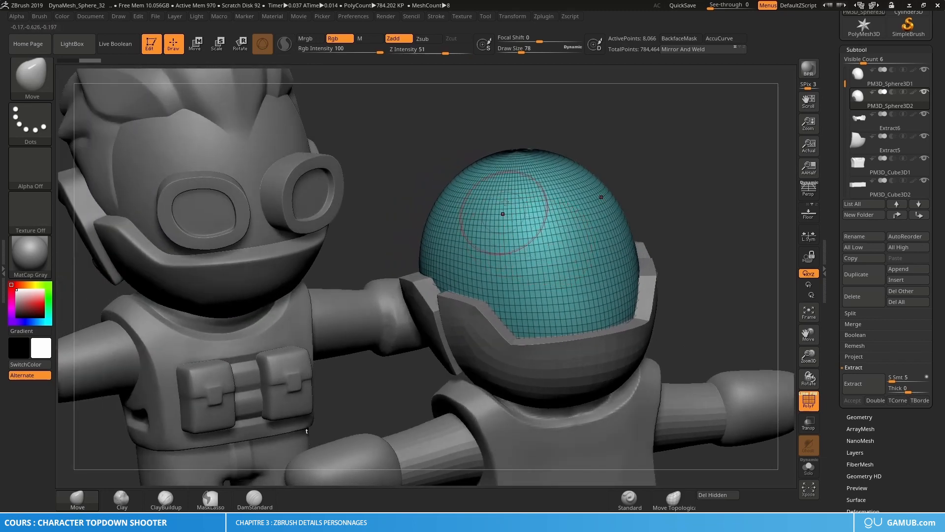
pyautogui.moveTo(860, 77)
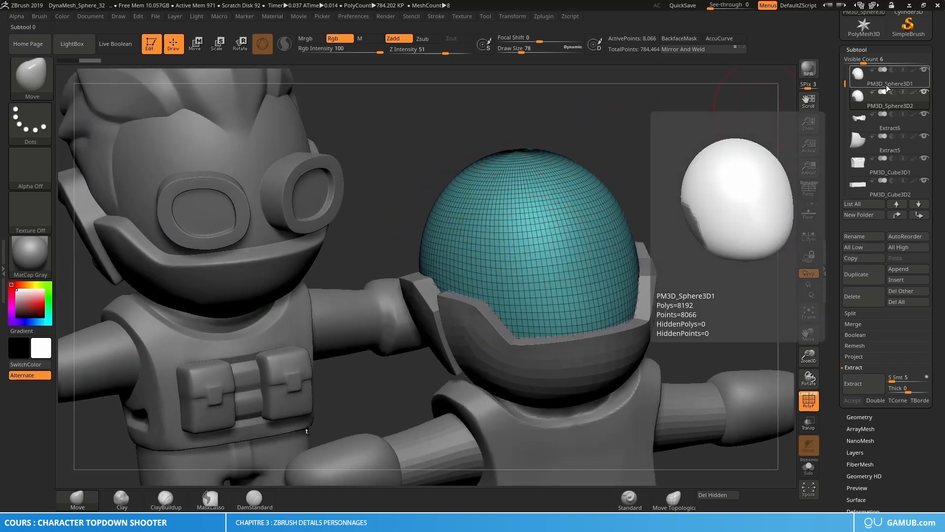
pyautogui.moveTo(864, 103)
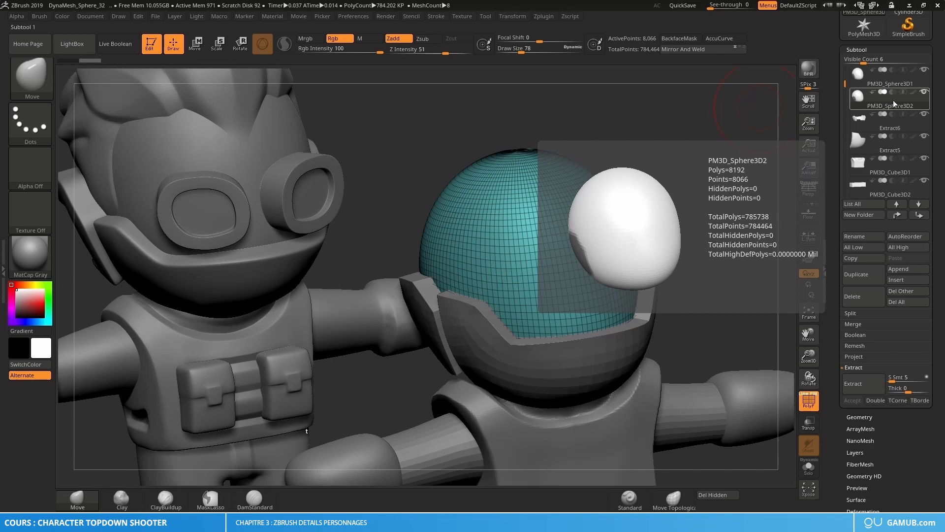
pyautogui.press('e')
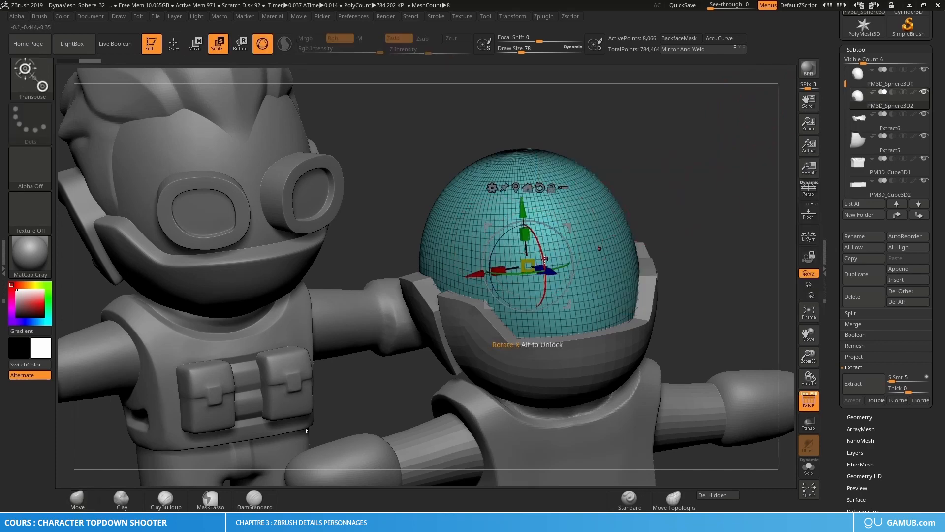
pyautogui.moveTo(528, 265); pyautogui.dragTo(527, 265)
pyautogui.press('q')
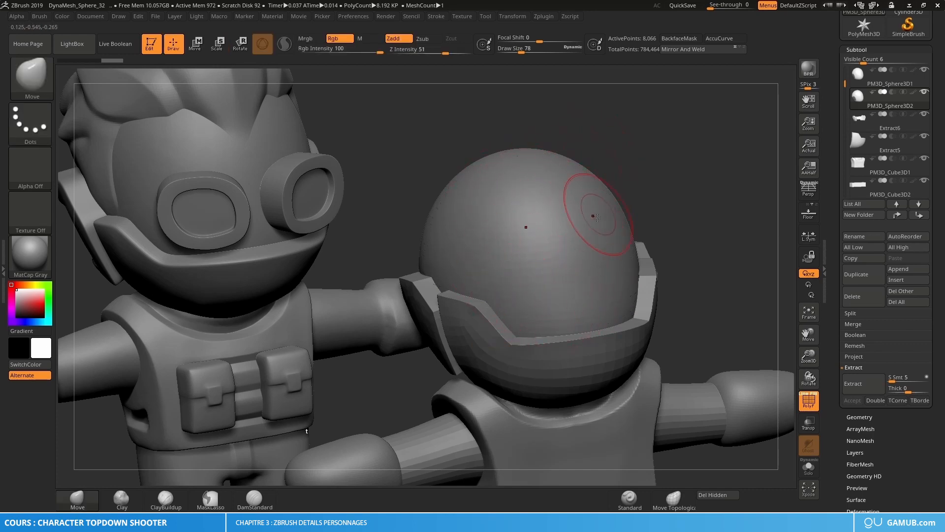
# Switch to the ClayBuildup brush and build a first clump of hair on top of the head with draw size 65.
pyautogui.moveTo(564, 249)
pyautogui.keyDown('ctrl'); pyautogui.mouseDown(button='right')
pyautogui.moveTo(453, 238)
pyautogui.moveTo(485, 247)
pyautogui.mouseUp(button='right'); pyautogui.keyUp('ctrl')
pyautogui.press('b')
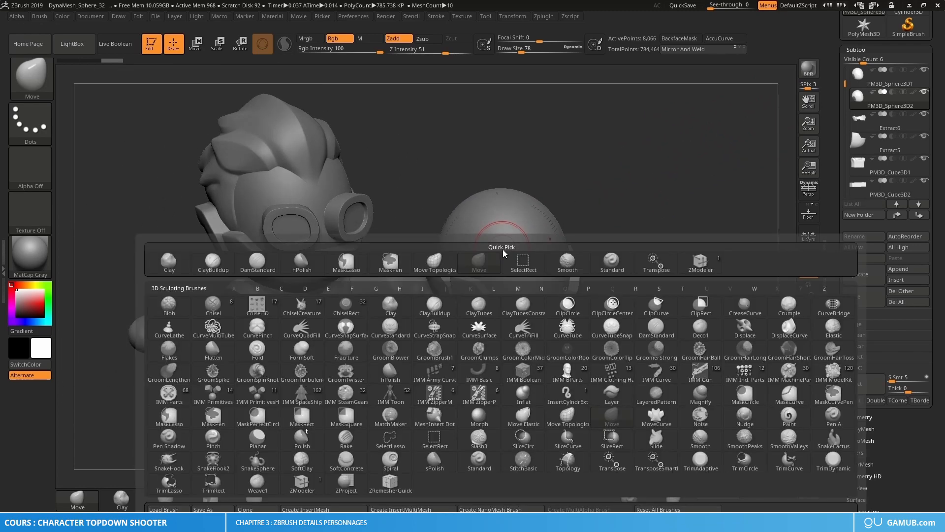
pyautogui.press('c')
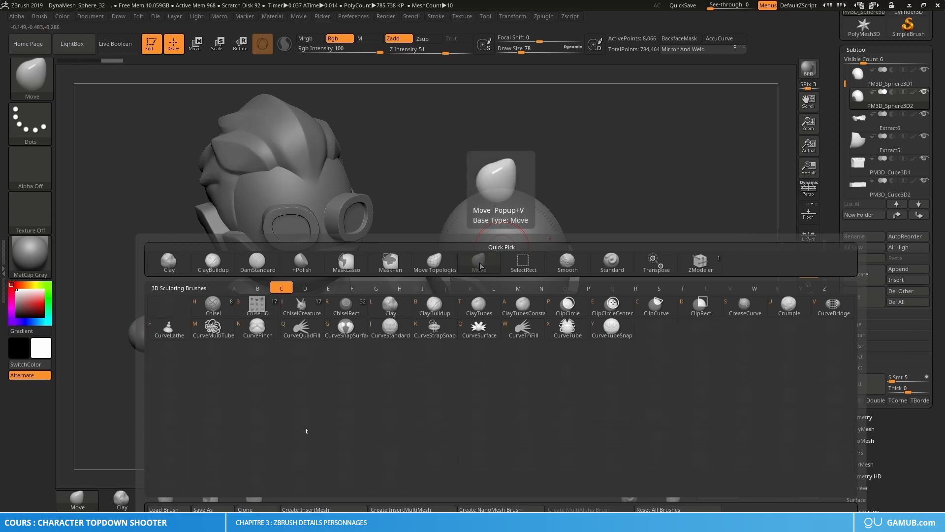
pyautogui.click(437, 311)
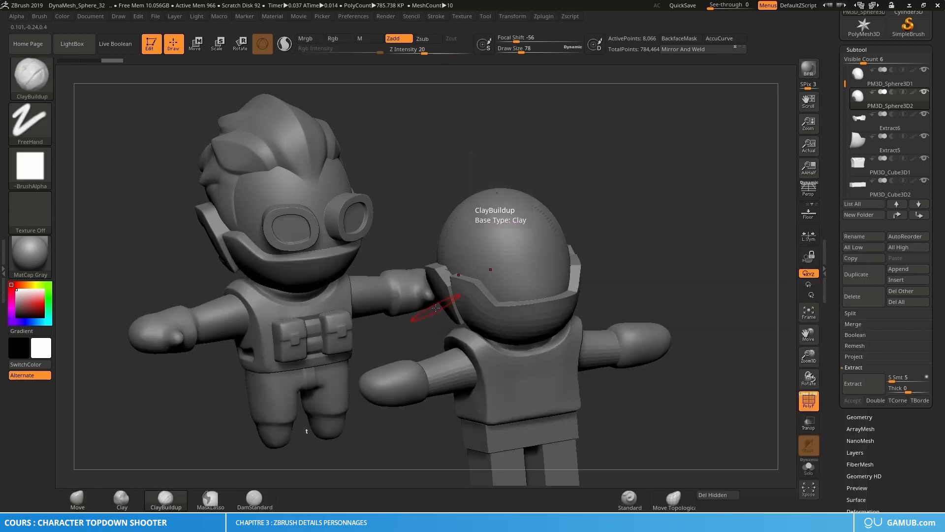
pyautogui.keyDown('ctrl'); pyautogui.moveTo(496, 232); pyautogui.dragTo(523, 362, button='right'); pyautogui.keyUp('ctrl')
pyautogui.moveTo(523, 362); pyautogui.dragTo(497, 307, button='right')
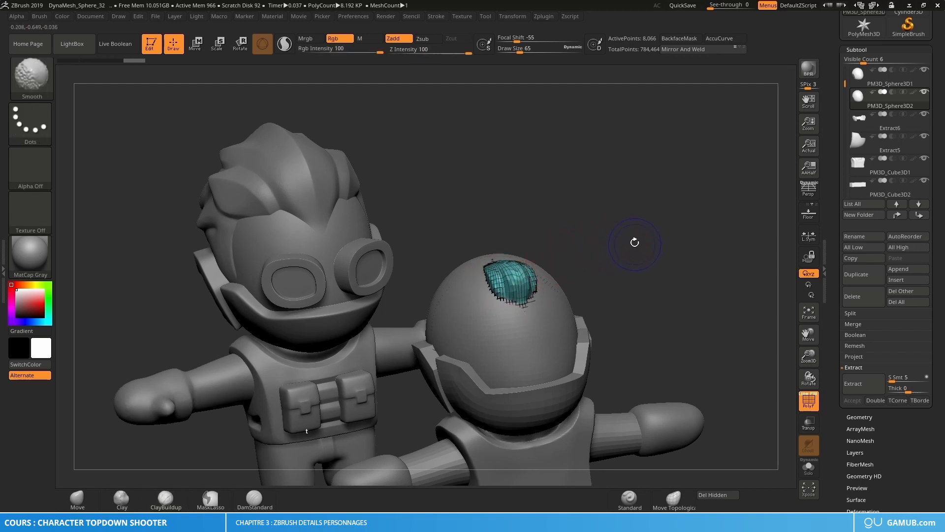
# Hide the wireframe, extend the hair clump beside the crown and raise the draw size to 85.
pyautogui.hotkey('shift', 'f')
pyautogui.moveTo(633, 267)
pyautogui.mouseDown()
pyautogui.moveTo(605, 233)
pyautogui.moveTo(548, 226)
pyautogui.moveTo(594, 239)
pyautogui.mouseUp()
pyautogui.moveTo(529, 260); pyautogui.dragTo(506, 251)
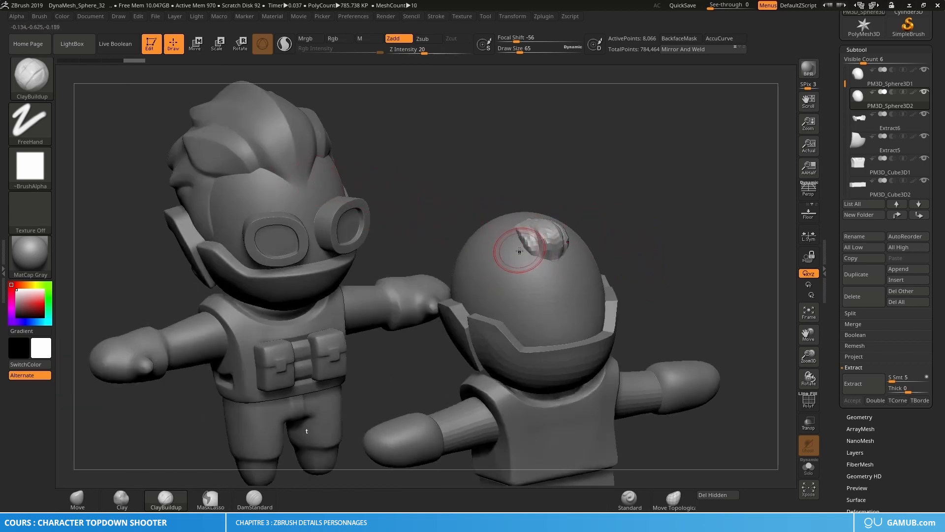
pyautogui.moveTo(519, 251)
pyautogui.mouseDown()
pyautogui.moveTo(455, 248)
pyautogui.moveTo(509, 257)
pyautogui.mouseUp()
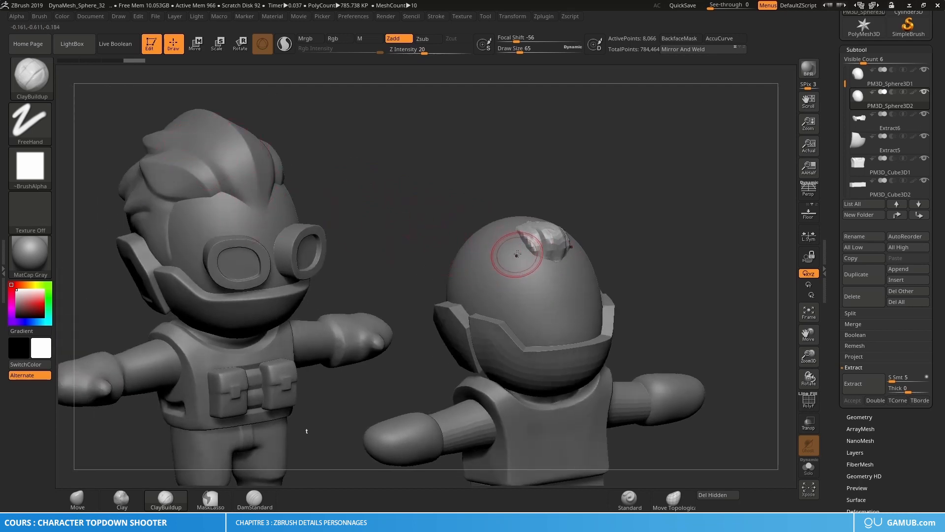
pyautogui.press(']')
pyautogui.press(']')
# Raise the ClayBuildup draw size to 104 and build up the hair volume along the top of the head.
pyautogui.moveTo(554, 256)
pyautogui.mouseDown(button='right')
pyautogui.moveTo(485, 251)
pyautogui.moveTo(591, 236)
pyautogui.mouseUp(button='right')
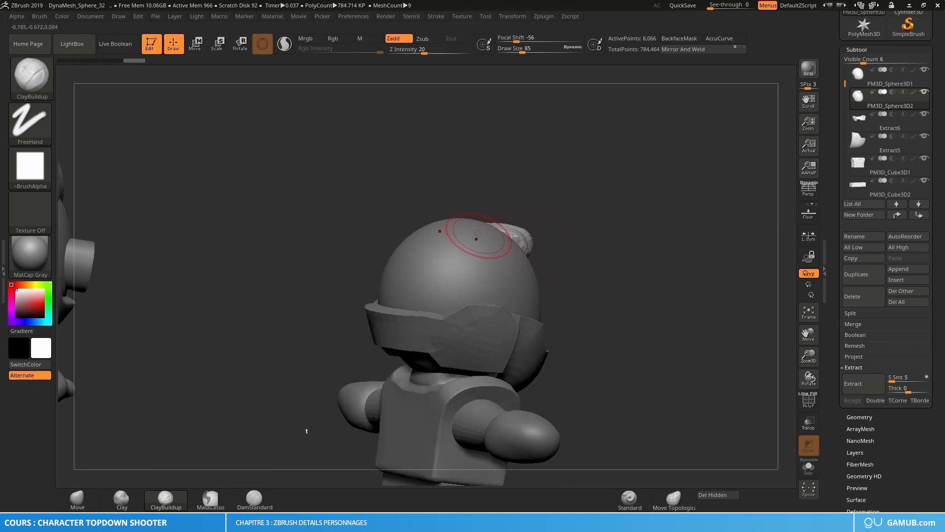
pyautogui.moveTo(477, 234); pyautogui.dragTo(397, 265, button='right')
pyautogui.moveTo(542, 237)
pyautogui.mouseDown(button='right')
pyautogui.moveTo(515, 231)
pyautogui.moveTo(537, 276)
pyautogui.moveTo(518, 296)
pyautogui.mouseUp(button='right')
pyautogui.press('s')
pyautogui.moveTo(527, 239); pyautogui.dragTo(530, 238)
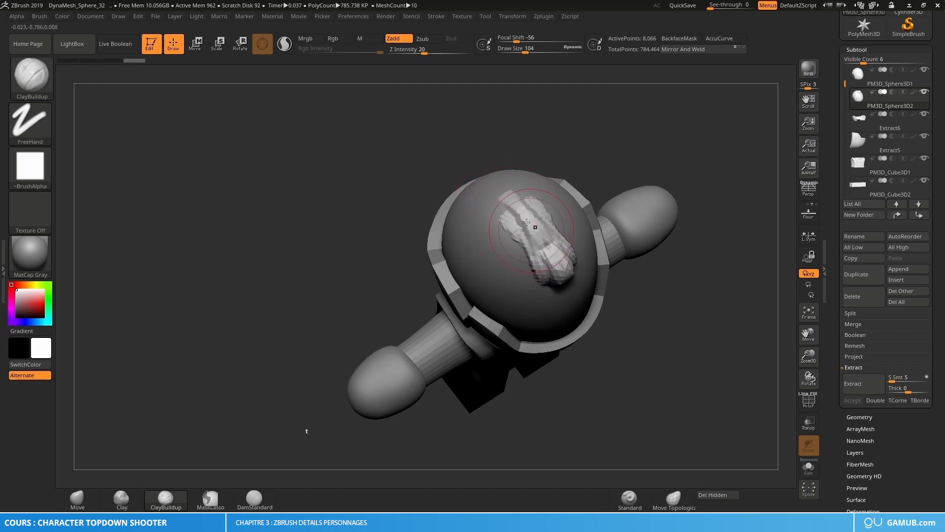
pyautogui.moveTo(510, 241); pyautogui.dragTo(308, 175, button='right')
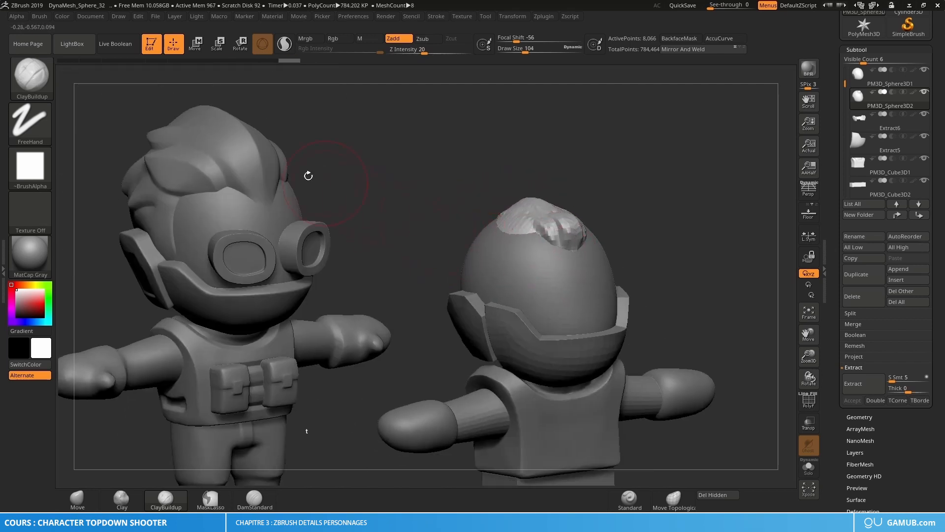
# Isolate the duplicated head sphere, smooth away the raised side-panel imprint on its side, and show all parts again.
pyautogui.click(808, 467)
pyautogui.moveTo(646, 342)
pyautogui.mouseDown(button='right')
pyautogui.moveTo(643, 355)
pyautogui.moveTo(676, 354)
pyautogui.moveTo(631, 358)
pyautogui.moveTo(665, 355)
pyautogui.moveTo(622, 349)
pyautogui.mouseUp(button='right')
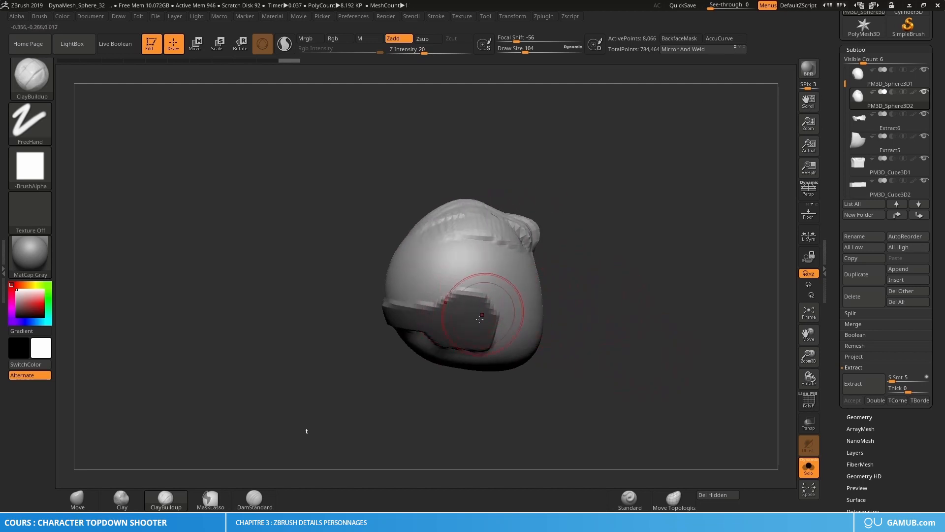
pyautogui.moveTo(487, 308)
pyautogui.mouseDown(button='right')
pyautogui.moveTo(527, 310)
pyautogui.moveTo(498, 310)
pyautogui.mouseUp(button='right')
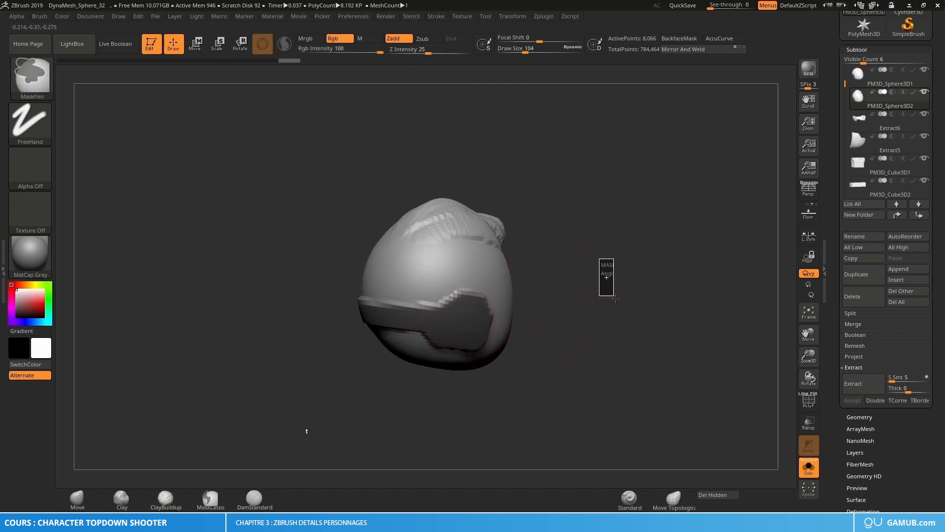
pyautogui.moveTo(630, 323); pyautogui.dragTo(608, 324, button='right')
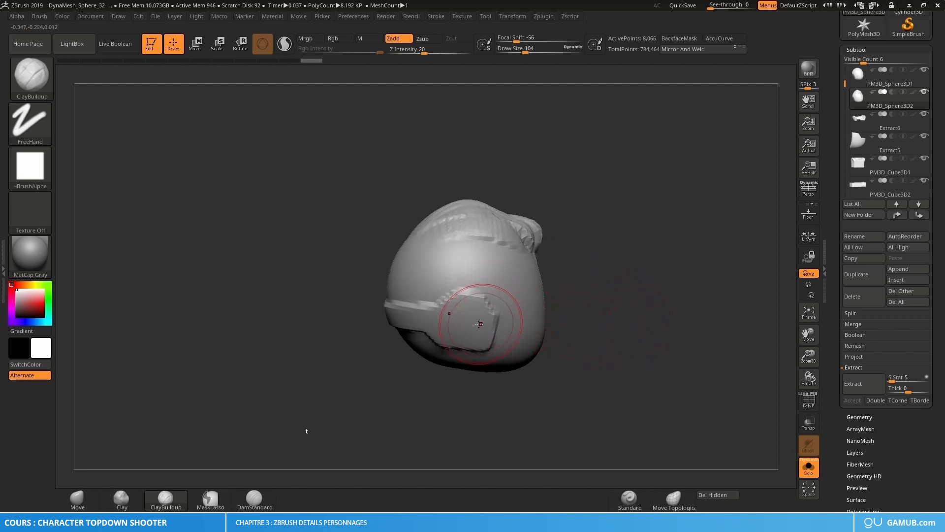
pyautogui.moveTo(479, 319)
pyautogui.keyDown('shift'); pyautogui.mouseDown()
pyautogui.moveTo(458, 318)
pyautogui.moveTo(466, 308)
pyautogui.moveTo(425, 318)
pyautogui.moveTo(520, 331)
pyautogui.mouseUp(); pyautogui.keyUp('shift')
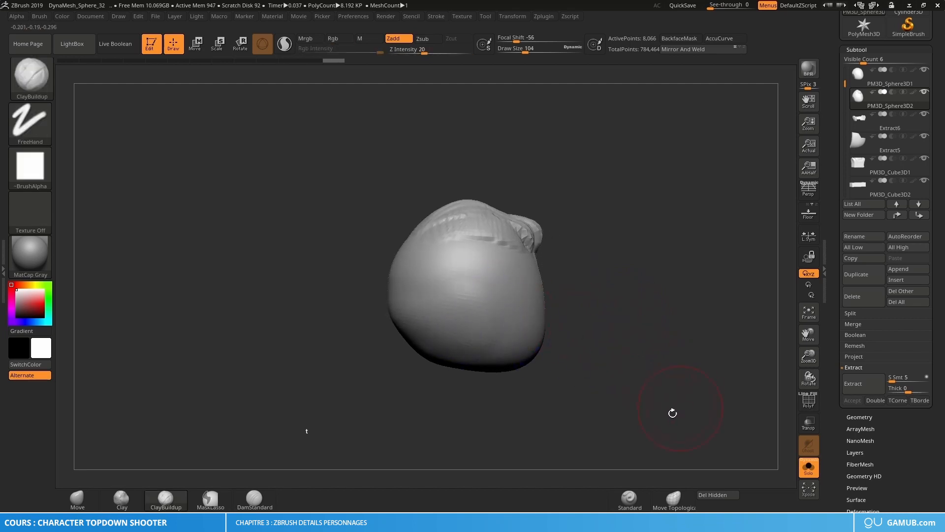
pyautogui.click(810, 476)
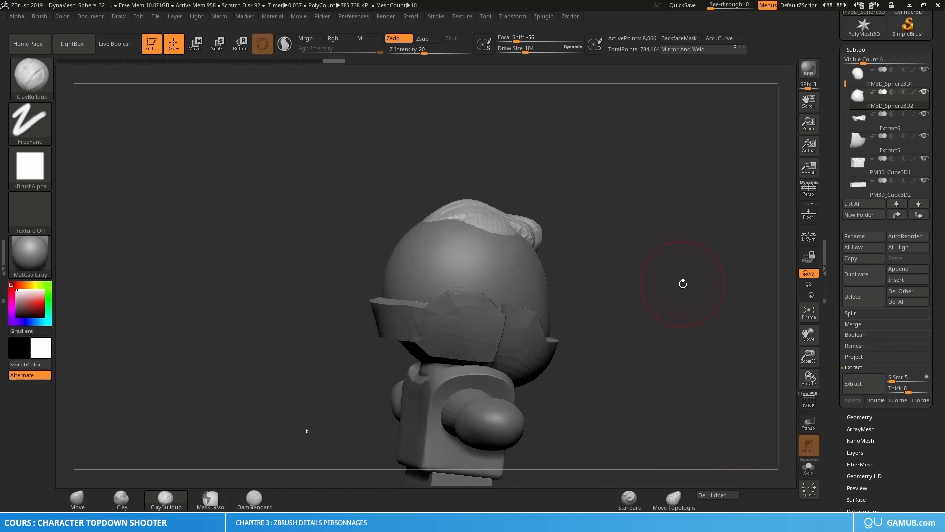
# Build up the hair with ClayBuildup in strokes along the top of the head, from the crown towards the forehead.
pyautogui.moveTo(680, 287); pyautogui.dragTo(627, 243)
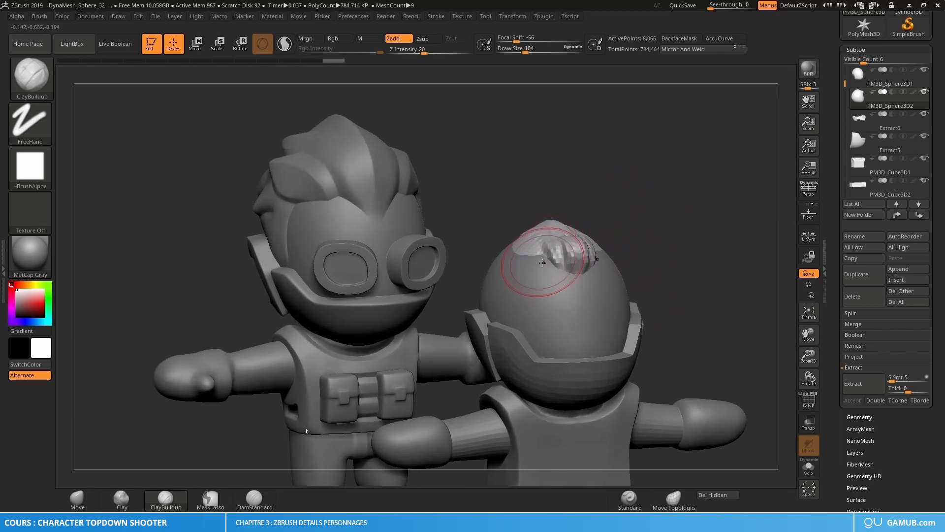
pyautogui.moveTo(455, 270); pyautogui.dragTo(502, 273)
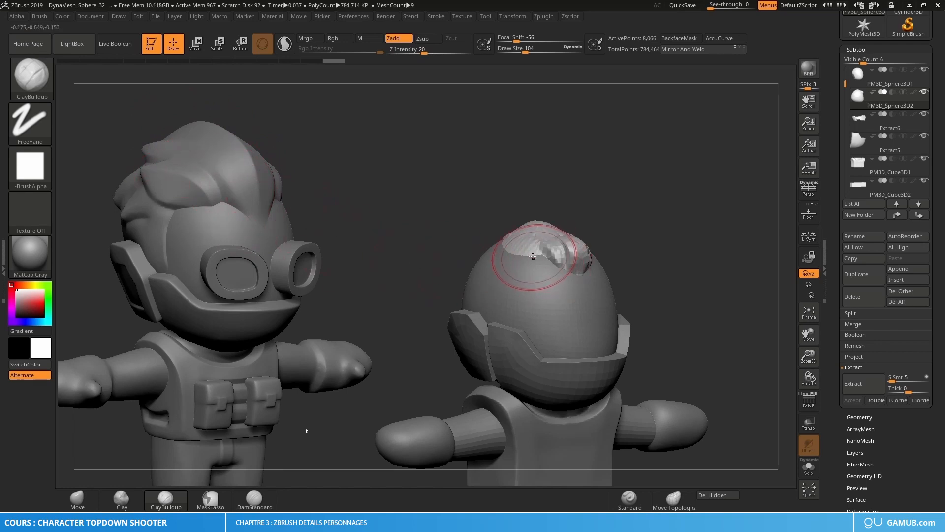
pyautogui.moveTo(581, 216); pyautogui.dragTo(570, 250)
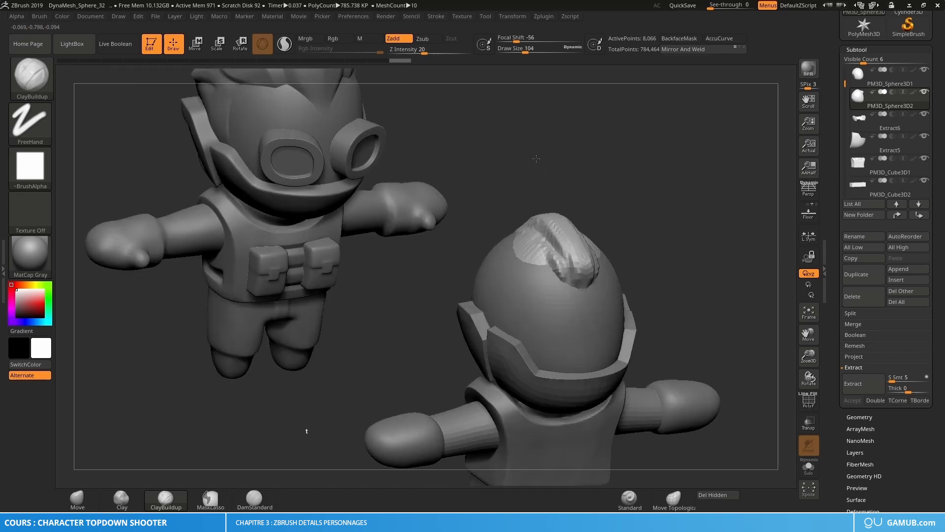
pyautogui.moveTo(228, 362); pyautogui.dragTo(561, 219)
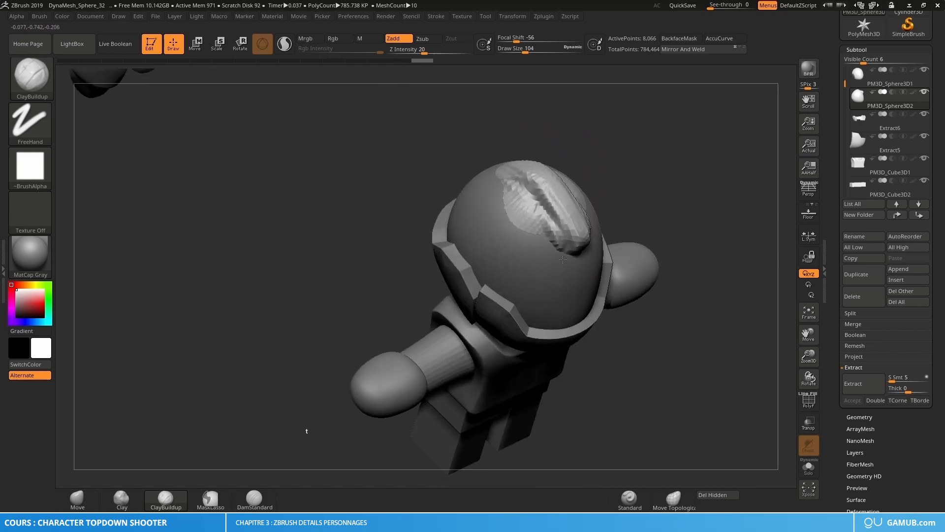
pyautogui.moveTo(394, 221); pyautogui.dragTo(453, 190)
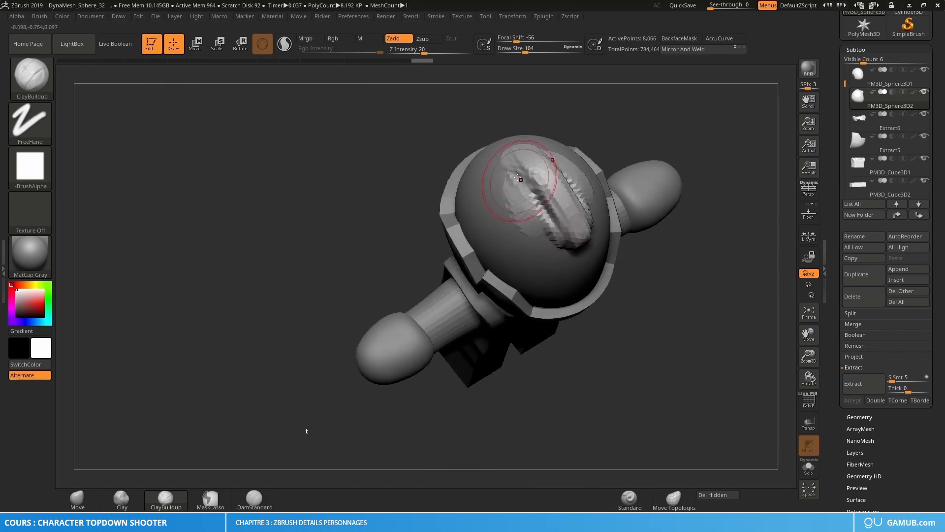
pyautogui.moveTo(506, 153)
pyautogui.mouseDown()
pyautogui.moveTo(550, 239)
pyautogui.moveTo(534, 183)
pyautogui.mouseUp()
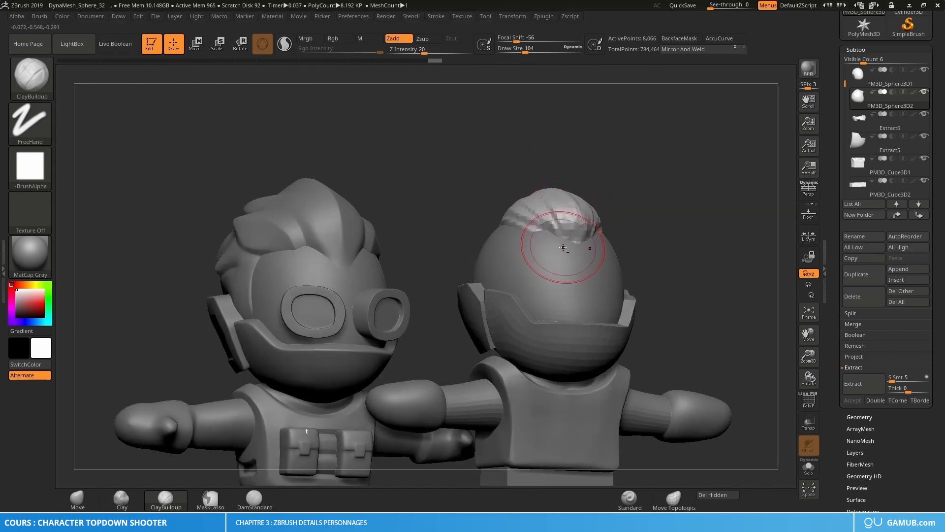
# Extend the hair volume from the crown down over the upper side of the head.
pyautogui.moveTo(562, 248)
pyautogui.keyDown('alt'); pyautogui.mouseDown(button='right')
pyautogui.moveTo(553, 232)
pyautogui.moveTo(517, 229)
pyautogui.moveTo(554, 252)
pyautogui.mouseUp(button='right'); pyautogui.keyUp('alt')
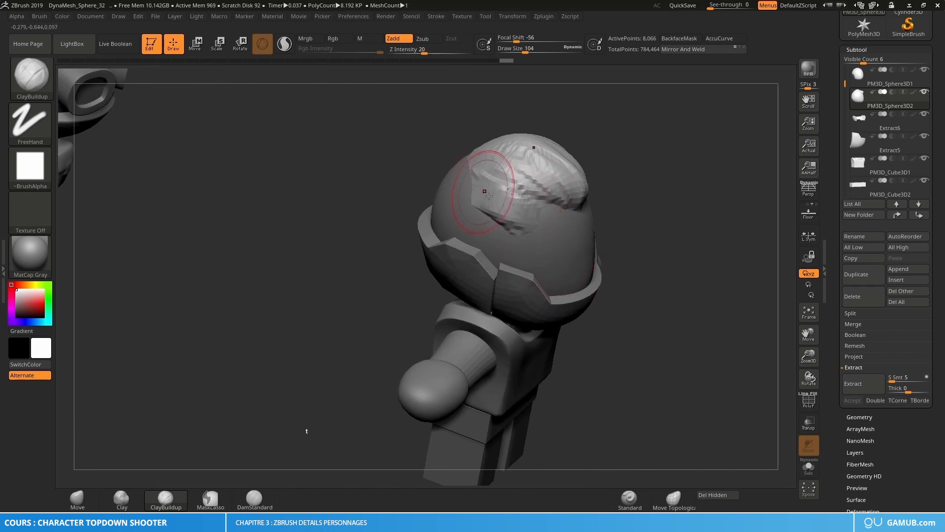
pyautogui.moveTo(489, 196); pyautogui.dragTo(453, 180, button='right')
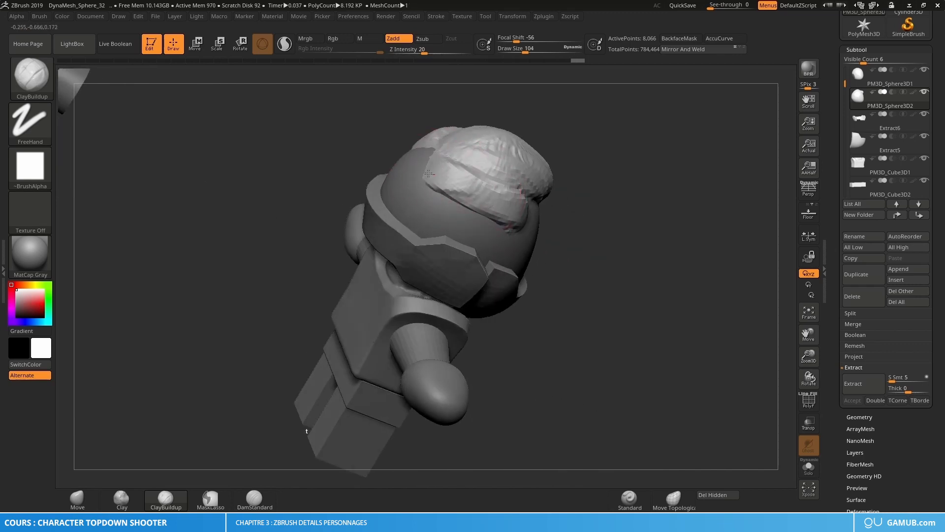
pyautogui.moveTo(428, 174); pyautogui.dragTo(451, 160)
pyautogui.moveTo(451, 160)
pyautogui.mouseDown(button='right')
pyautogui.moveTo(487, 197)
pyautogui.moveTo(495, 192)
pyautogui.moveTo(523, 285)
pyautogui.moveTo(521, 318)
pyautogui.mouseUp(button='right')
# Raise the ClayBuildup draw size to 129 and cover the back of the head with hair down to the side panels.
pyautogui.press(']')
pyautogui.moveTo(514, 266); pyautogui.dragTo(468, 291)
pyautogui.moveTo(492, 247); pyautogui.dragTo(479, 307)
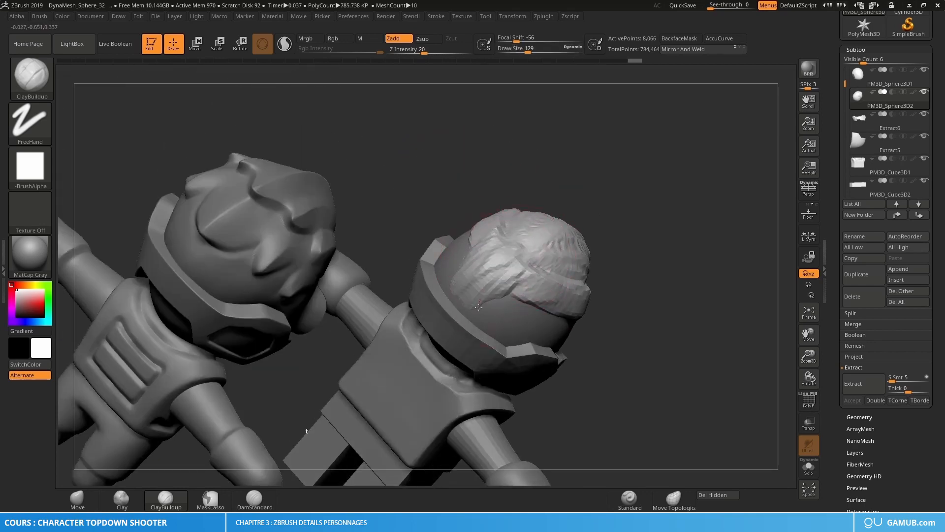
pyautogui.moveTo(517, 316); pyautogui.dragTo(490, 275, button='right')
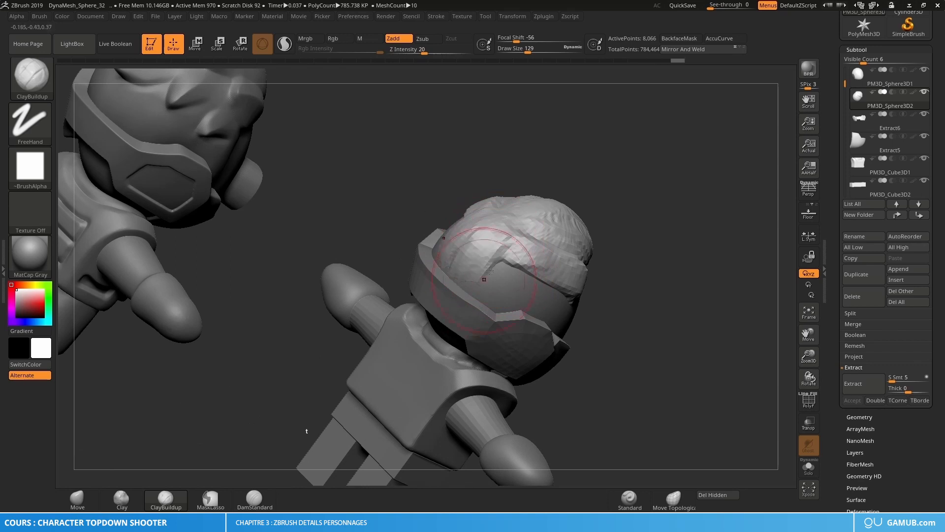
pyautogui.moveTo(490, 271); pyautogui.dragTo(498, 288)
pyautogui.moveTo(504, 251); pyautogui.dragTo(492, 291)
# Fill the side of the head with hair volume between the top clump and the side panel.
pyautogui.moveTo(522, 291); pyautogui.dragTo(500, 281, button='right')
pyautogui.moveTo(534, 266)
pyautogui.mouseDown()
pyautogui.moveTo(500, 295)
pyautogui.moveTo(530, 305)
pyautogui.moveTo(552, 334)
pyautogui.mouseUp()
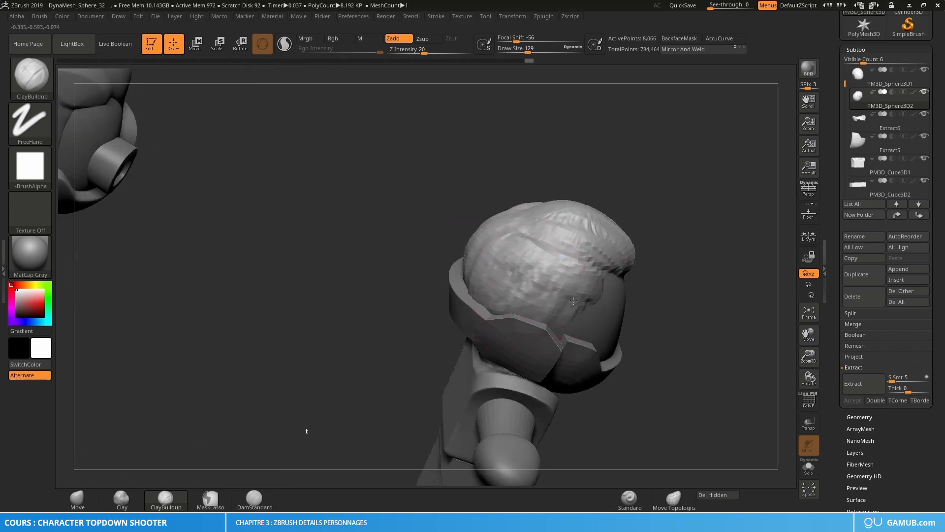
pyautogui.moveTo(573, 301)
pyautogui.mouseDown(button='right')
pyautogui.moveTo(591, 268)
pyautogui.moveTo(595, 310)
pyautogui.moveTo(555, 234)
pyautogui.moveTo(532, 249)
pyautogui.moveTo(575, 252)
pyautogui.mouseUp(button='right')
pyautogui.moveTo(577, 215); pyautogui.dragTo(570, 232)
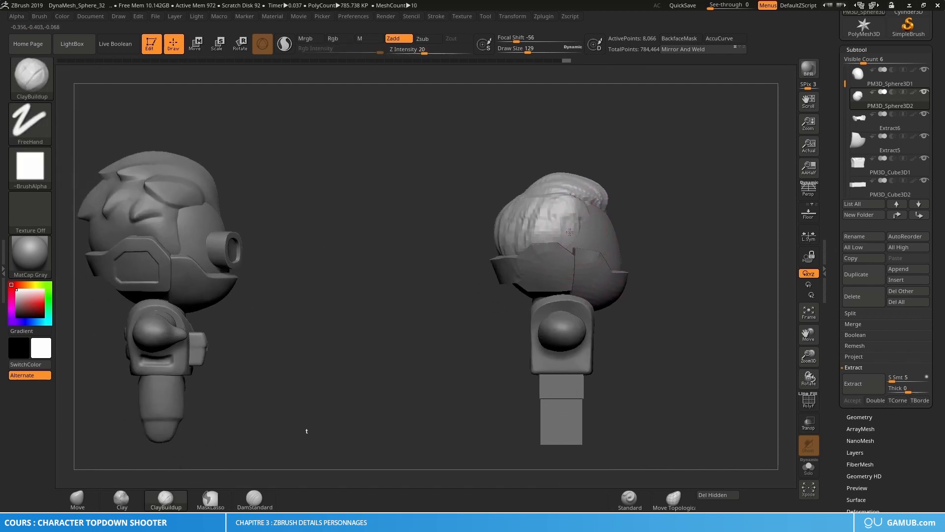
# Switch to the Move brush and pull the front edge of the top hair clump slightly forward with draw size 108.
pyautogui.moveTo(568, 199)
pyautogui.keyDown('alt'); pyautogui.mouseDown(button='right')
pyautogui.moveTo(601, 217)
pyautogui.moveTo(616, 248)
pyautogui.moveTo(595, 228)
pyautogui.mouseUp(button='right'); pyautogui.keyUp('alt')
pyautogui.press('b')
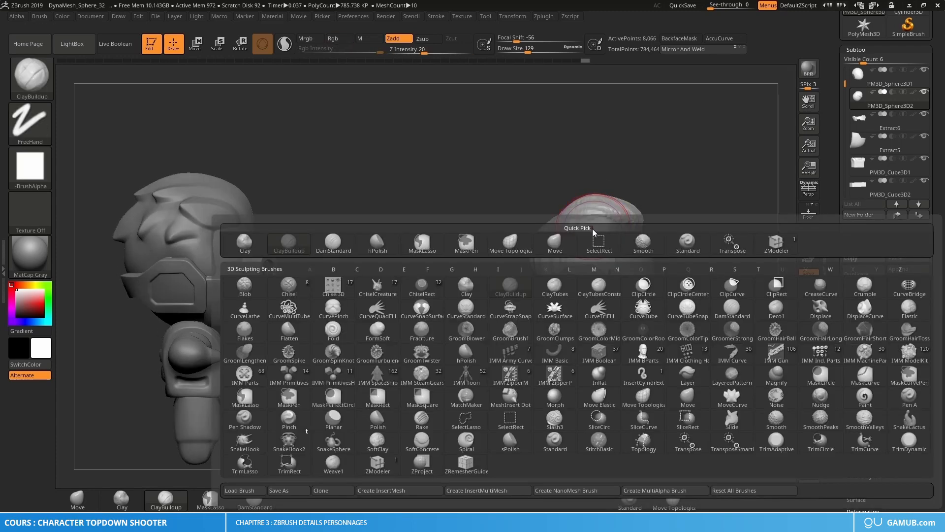
pyautogui.click(555, 245)
pyautogui.keyDown('alt'); pyautogui.moveTo(596, 207); pyautogui.dragTo(610, 211, button='right'); pyautogui.keyUp('alt')
pyautogui.press('s')
pyautogui.moveTo(609, 215); pyautogui.dragTo(609, 216)
pyautogui.keyDown('alt'); pyautogui.moveTo(590, 213); pyautogui.dragTo(614, 212, button='right'); pyautogui.keyUp('alt')
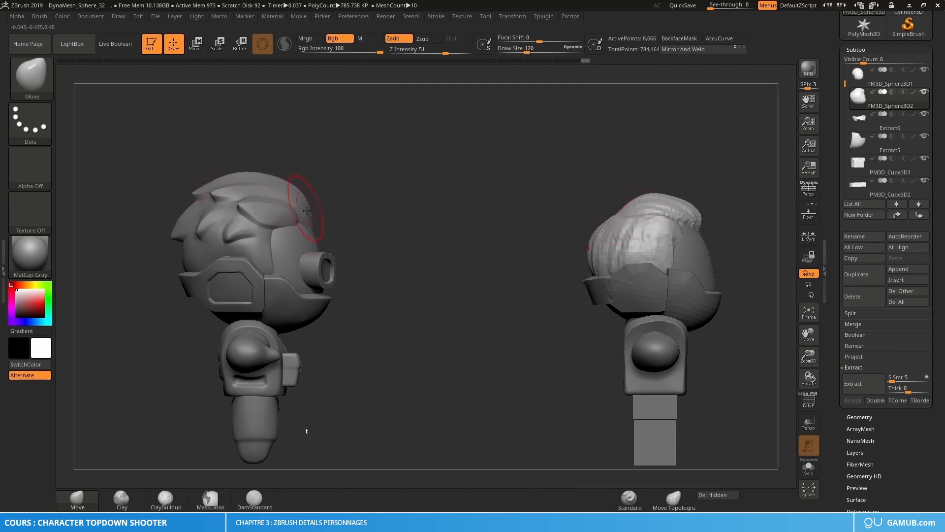
pyautogui.moveTo(265, 186); pyautogui.dragTo(202, 197)
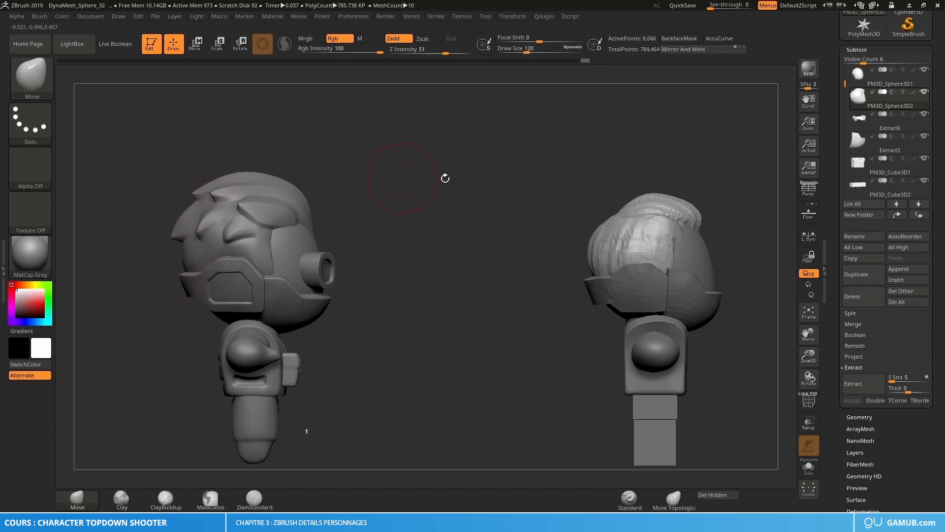
pyautogui.press('s')
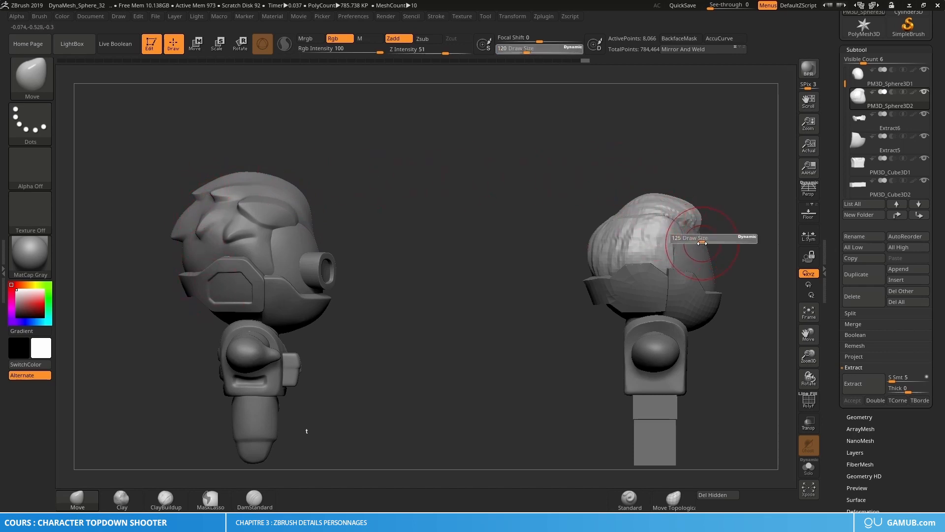
pyautogui.moveTo(700, 242); pyautogui.dragTo(705, 221)
pyautogui.press('s')
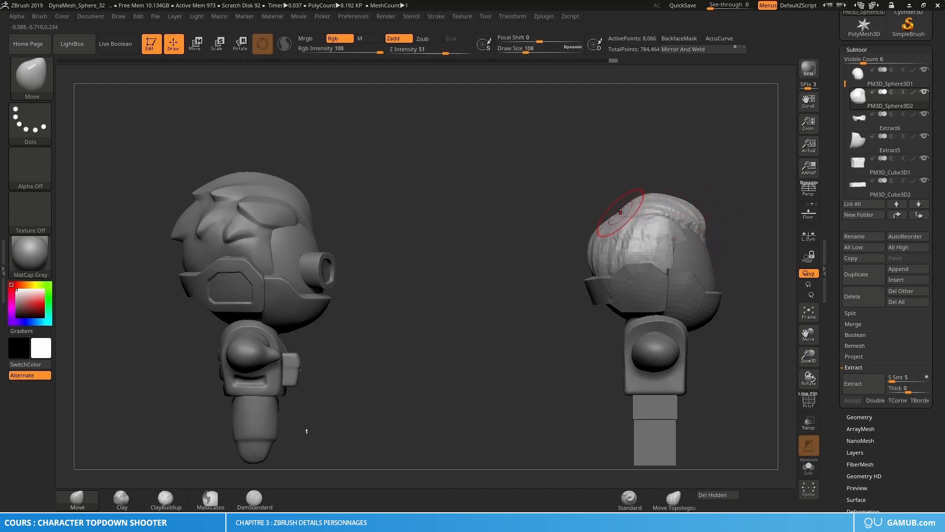
# Set the Move draw size to 120 and pull the rear of the top hair clump backwards into an overhanging tip.
pyautogui.press('s')
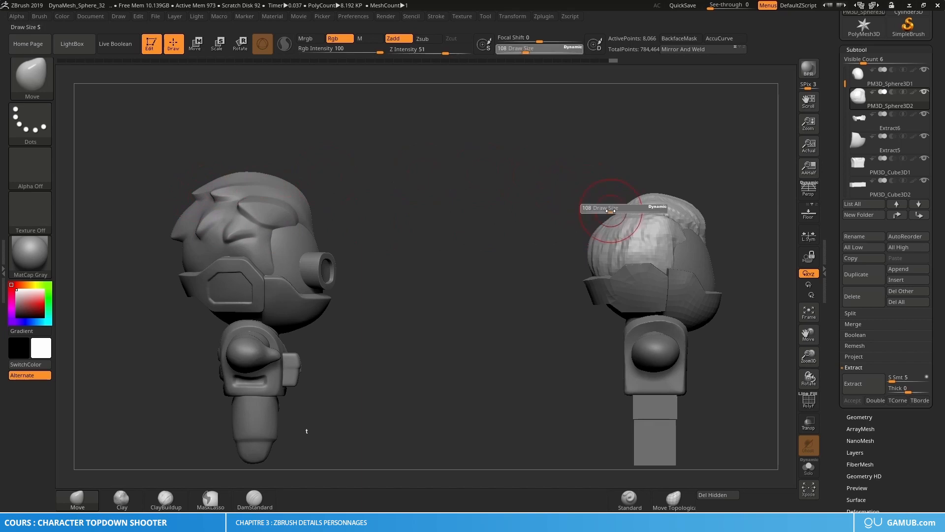
pyautogui.moveTo(611, 210); pyautogui.dragTo(600, 210)
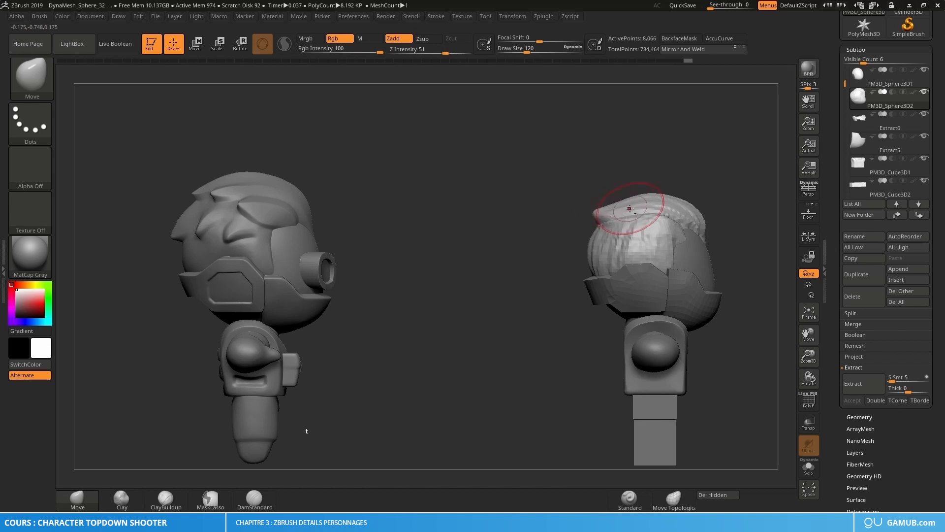
pyautogui.keyDown('alt'); pyautogui.moveTo(628, 208); pyautogui.dragTo(617, 212, button='right'); pyautogui.keyUp('alt')
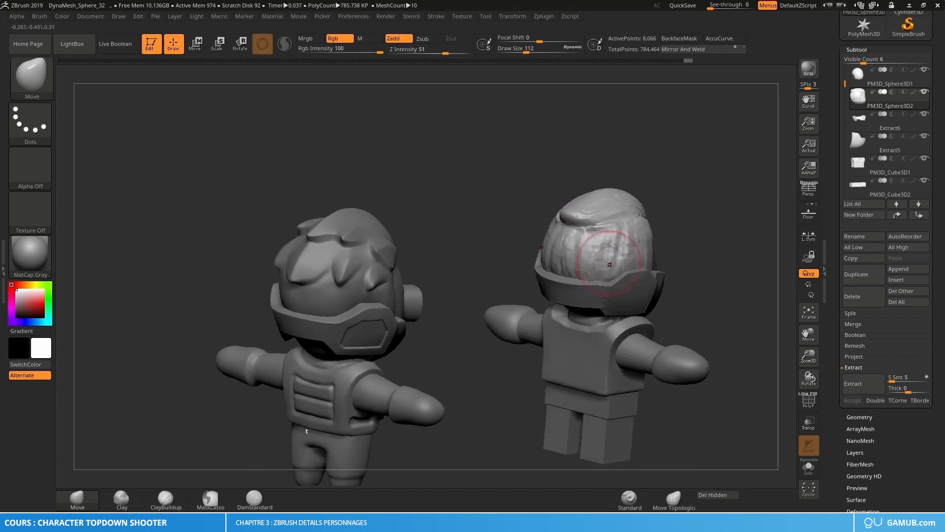
# Switch to ClayBuildup with draw size 62 and build a second hair clump at the back, below the overhanging tip.
pyautogui.press('b')
pyautogui.press('b')
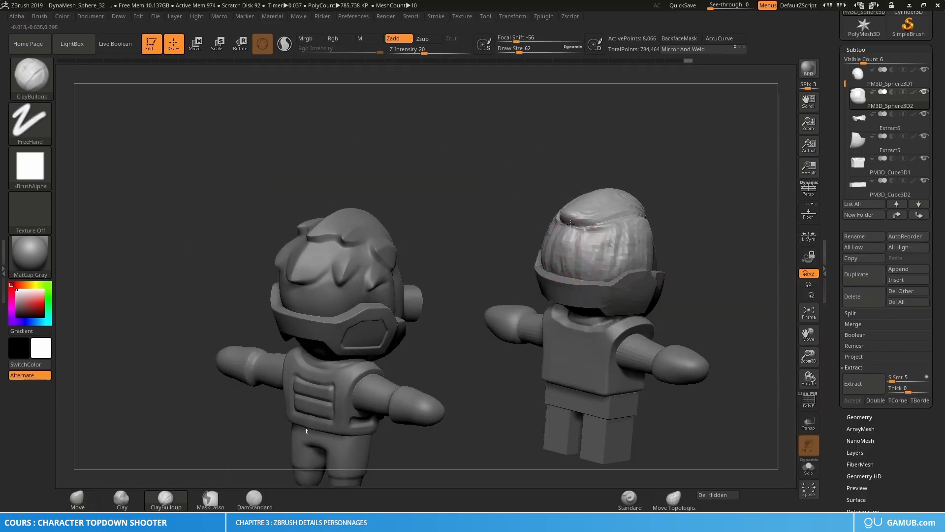
pyautogui.moveTo(562, 247)
pyautogui.mouseDown()
pyautogui.moveTo(570, 230)
pyautogui.moveTo(562, 255)
pyautogui.moveTo(585, 245)
pyautogui.moveTo(569, 239)
pyautogui.mouseUp()
pyautogui.moveTo(569, 239); pyautogui.dragTo(509, 234, button='right')
pyautogui.moveTo(619, 241); pyautogui.dragTo(618, 246)
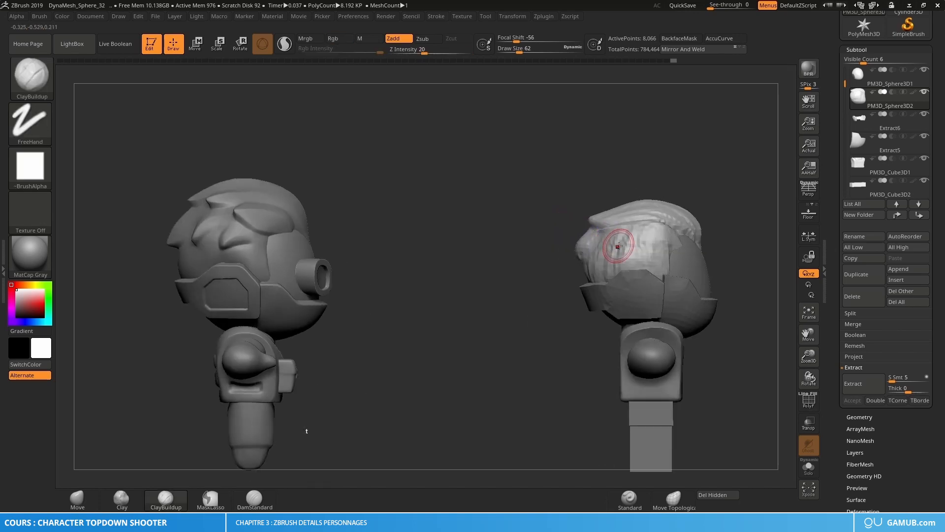
# Pull the second hair clump out into a point with the Move brush, raising the draw size from 62 to 100.
pyautogui.press('b')
pyautogui.click(557, 257)
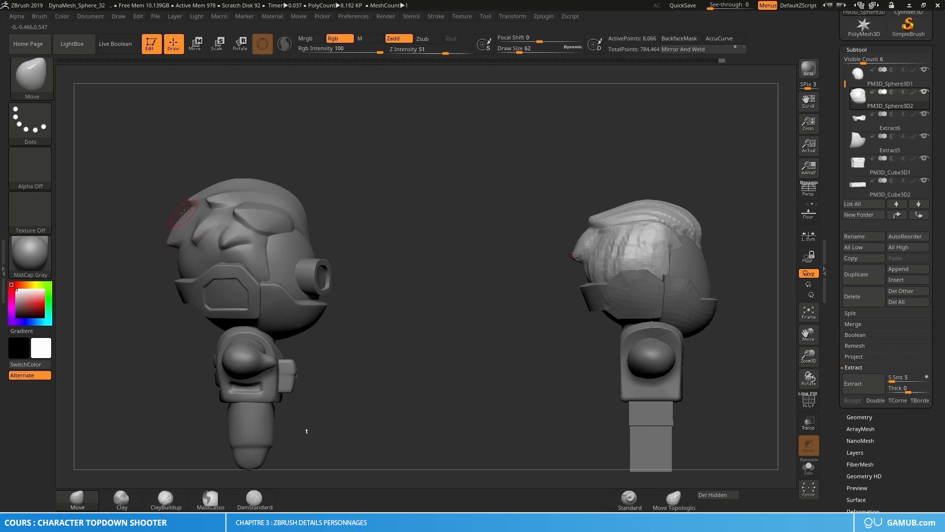
pyautogui.press('s')
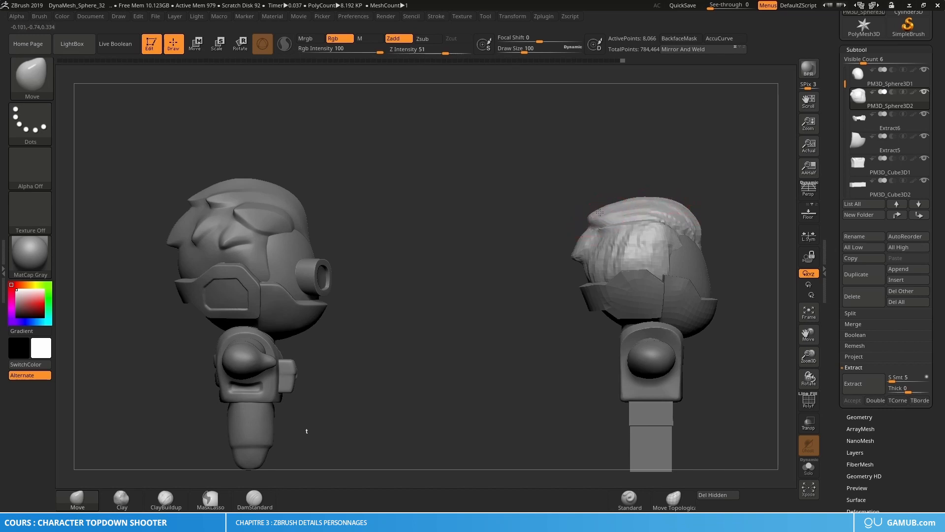
pyautogui.moveTo(612, 221)
pyautogui.keyDown('alt'); pyautogui.mouseDown(button='right')
pyautogui.moveTo(600, 218)
pyautogui.moveTo(575, 244)
pyautogui.moveTo(621, 239)
pyautogui.moveTo(613, 253)
pyautogui.moveTo(582, 265)
pyautogui.moveTo(591, 252)
pyautogui.moveTo(584, 244)
pyautogui.moveTo(654, 244)
pyautogui.moveTo(560, 253)
pyautogui.mouseUp(button='right'); pyautogui.keyUp('alt')
# Smooth the rough hair surface on the side and back of the head and along the front hairline.
pyautogui.press('shift')
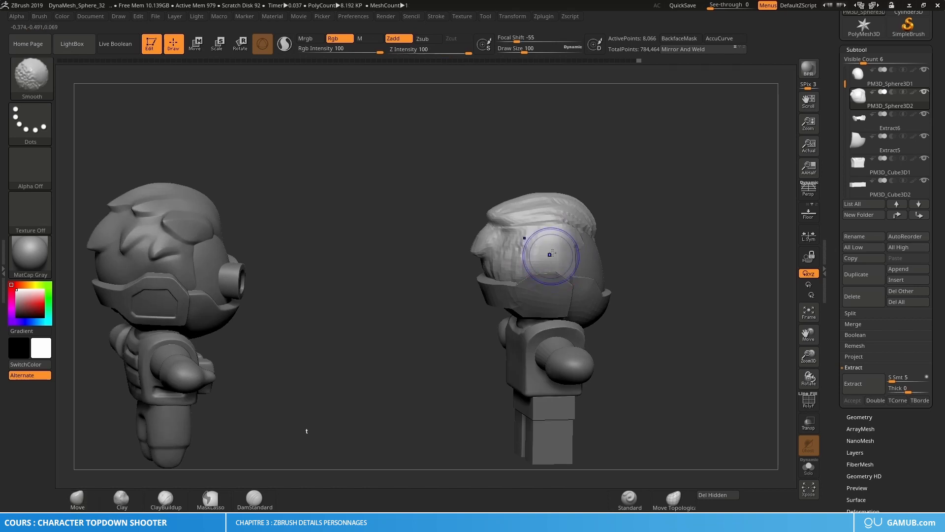
pyautogui.moveTo(552, 253)
pyautogui.keyDown('shift'); pyautogui.mouseDown()
pyautogui.moveTo(511, 249)
pyautogui.moveTo(495, 271)
pyautogui.mouseUp(); pyautogui.keyUp('shift')
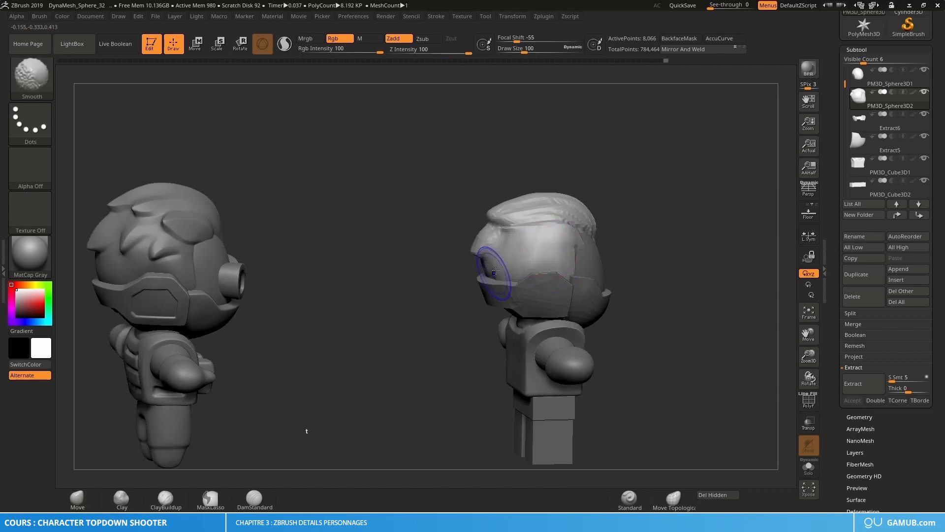
pyautogui.moveTo(596, 212); pyautogui.dragTo(559, 226, button='right')
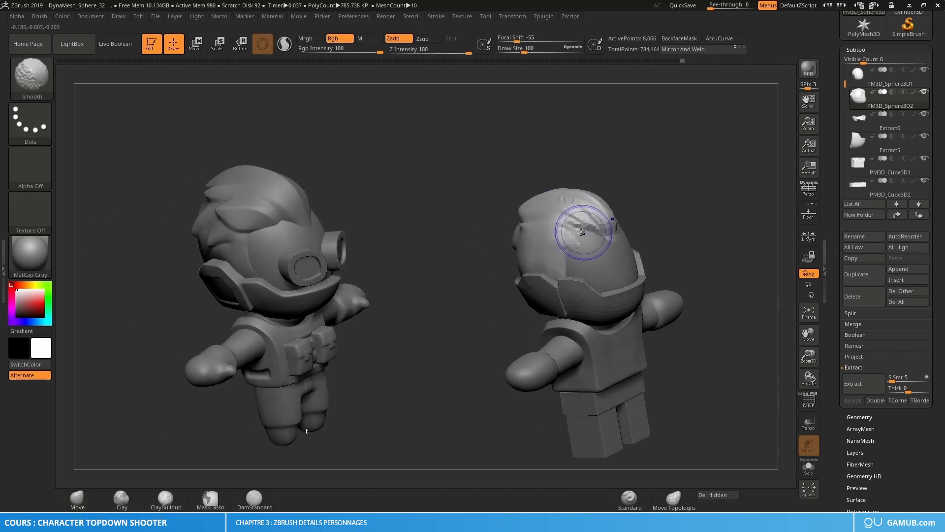
pyautogui.moveTo(599, 217)
pyautogui.keyDown('shift'); pyautogui.mouseDown()
pyautogui.moveTo(604, 229)
pyautogui.moveTo(558, 211)
pyautogui.mouseUp(); pyautogui.keyUp('shift')
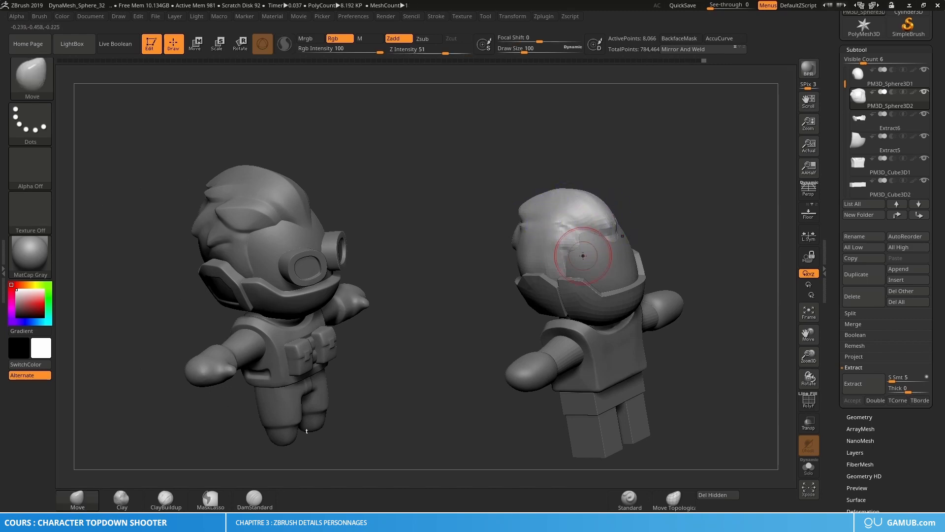
pyautogui.moveTo(582, 254)
pyautogui.keyDown('shift'); pyautogui.mouseDown(button='right')
pyautogui.moveTo(552, 251)
pyautogui.moveTo(560, 244)
pyautogui.mouseUp(button='right'); pyautogui.keyUp('shift')
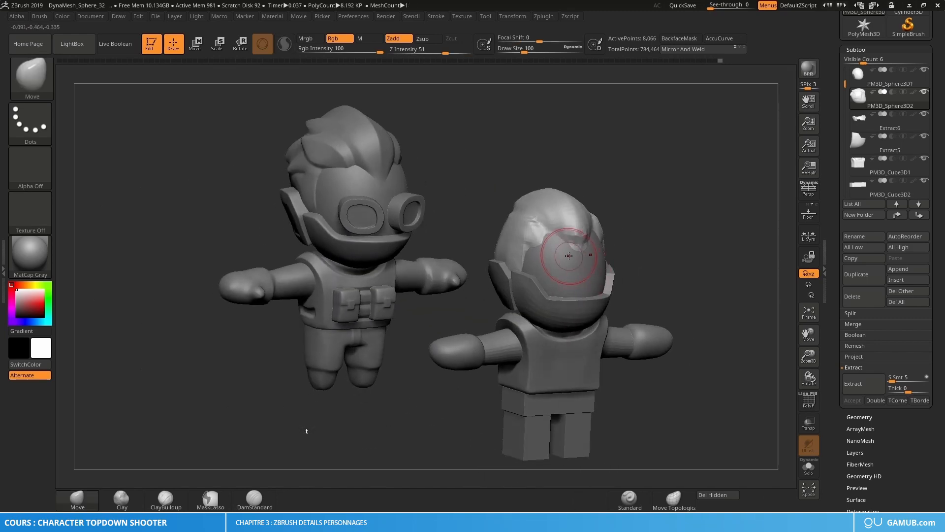
# Switch to ClayBuildup with draw size 53 and build up the hair clump at the centre of the front hairline.
pyautogui.press('b')
pyautogui.press('c')
pyautogui.press('b')
pyautogui.press('s')
pyautogui.moveTo(574, 252); pyautogui.dragTo(565, 255)
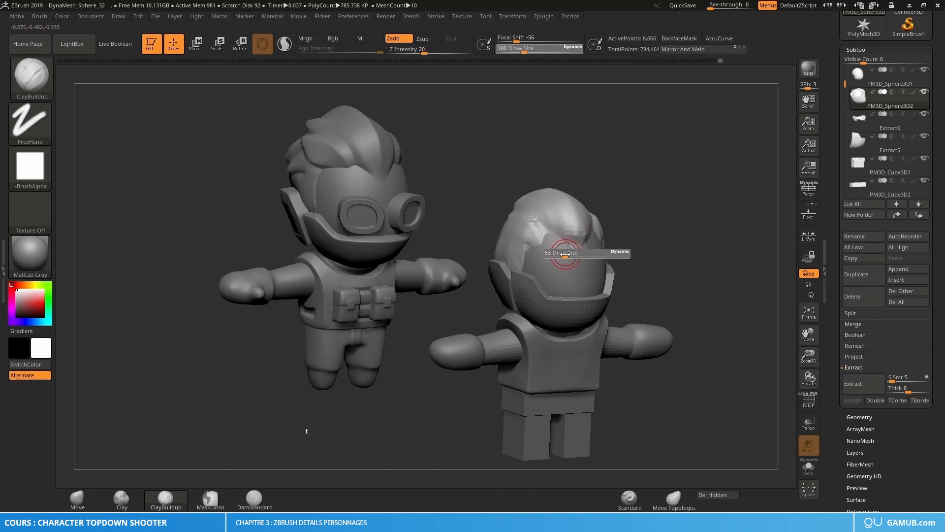
pyautogui.moveTo(566, 255)
pyautogui.mouseDown(button='right')
pyautogui.moveTo(588, 255)
pyautogui.moveTo(580, 254)
pyautogui.mouseUp(button='right')
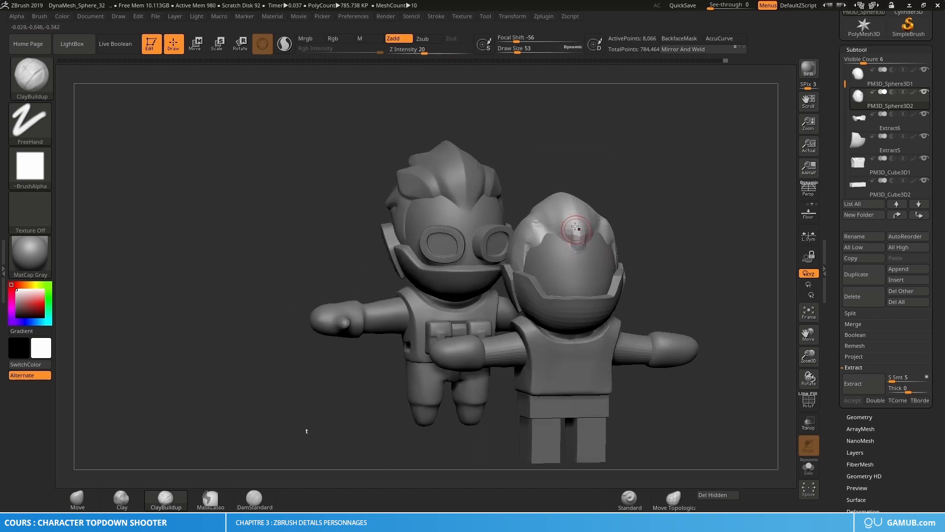
pyautogui.moveTo(576, 227)
pyautogui.mouseDown()
pyautogui.moveTo(577, 255)
pyautogui.moveTo(566, 228)
pyautogui.moveTo(566, 248)
pyautogui.moveTo(575, 250)
pyautogui.moveTo(574, 223)
pyautogui.mouseUp()
pyautogui.moveTo(573, 259); pyautogui.dragTo(606, 262, button='right')
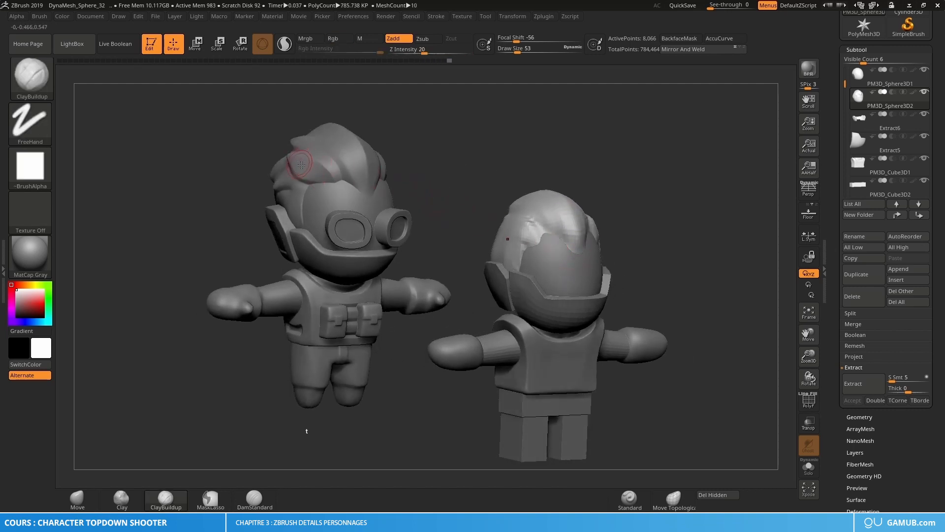
# Raise the ClayBuildup draw size to 92 and build a hair clump on the side of the head above the temple.
pyautogui.keyDown('alt'); pyautogui.moveTo(455, 180); pyautogui.dragTo(442, 215, button='right'); pyautogui.keyUp('alt')
pyautogui.press('s')
pyautogui.moveTo(524, 275); pyautogui.dragTo(513, 263)
pyautogui.press('s')
pyautogui.click(513, 266)
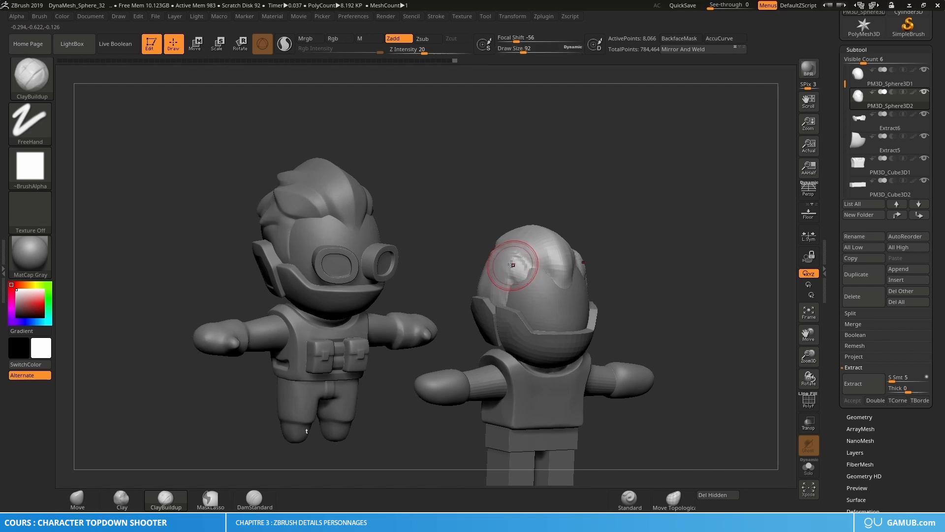
pyautogui.moveTo(495, 257); pyautogui.dragTo(502, 264, button='right')
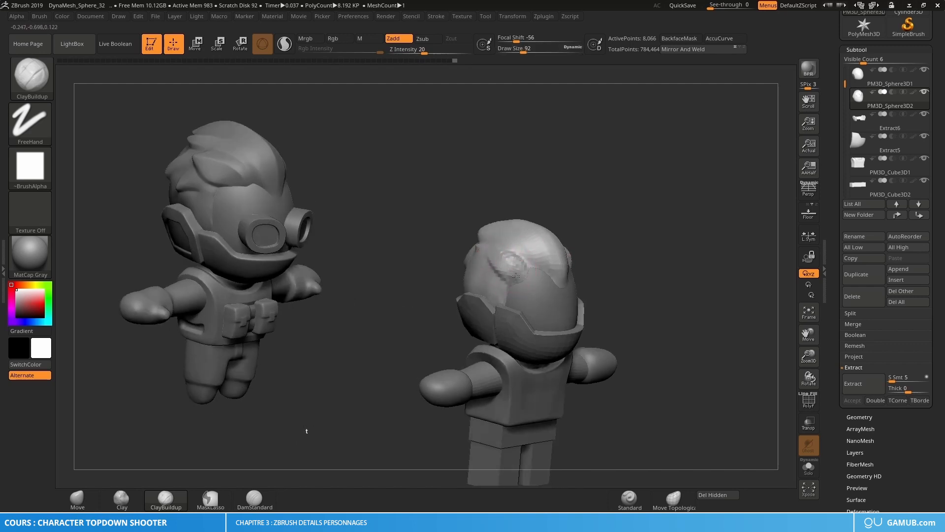
pyautogui.moveTo(495, 250); pyautogui.dragTo(489, 247)
pyautogui.moveTo(507, 272); pyautogui.dragTo(493, 265, button='right')
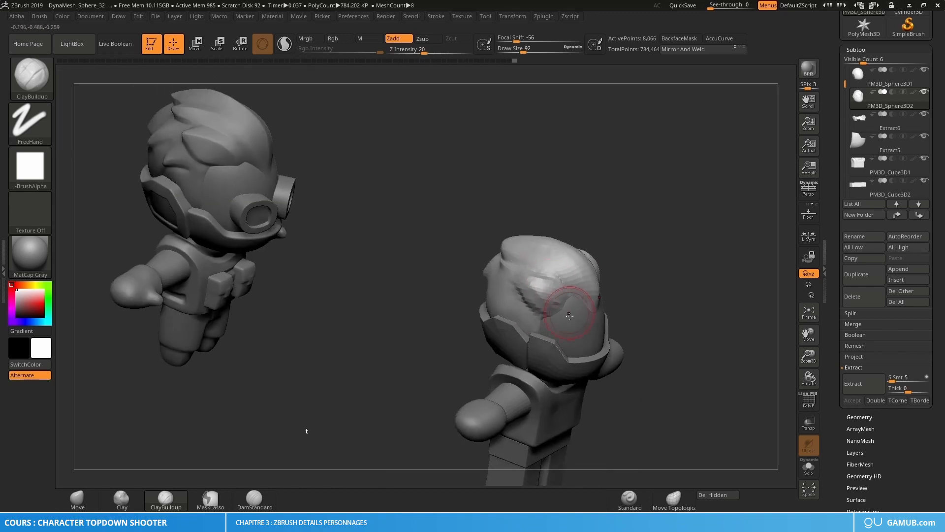
pyautogui.moveTo(569, 316)
pyautogui.mouseDown(button='right')
pyautogui.moveTo(548, 295)
pyautogui.moveTo(377, 215)
pyautogui.mouseUp(button='right')
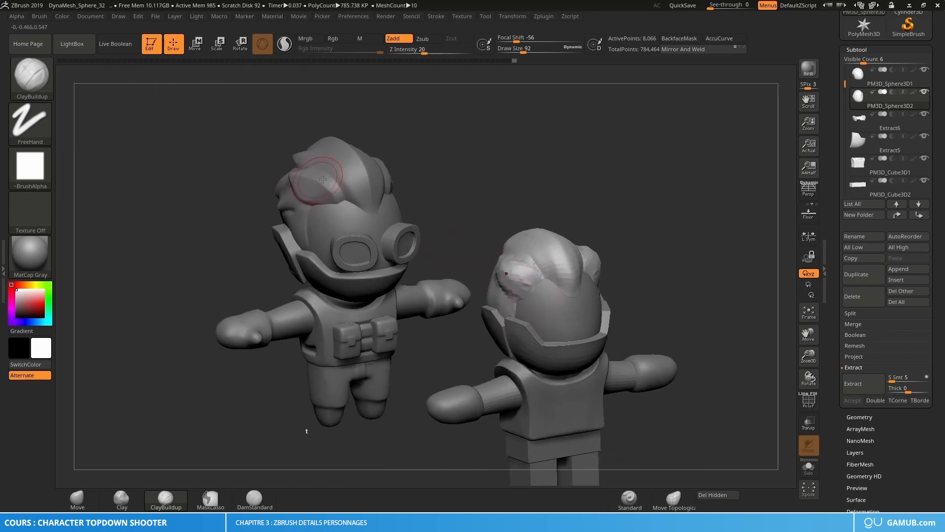
pyautogui.moveTo(322, 179)
pyautogui.mouseDown(button='right')
pyautogui.moveTo(519, 291)
pyautogui.moveTo(537, 287)
pyautogui.moveTo(513, 285)
pyautogui.moveTo(510, 274)
pyautogui.moveTo(529, 265)
pyautogui.moveTo(510, 281)
pyautogui.mouseUp(button='right')
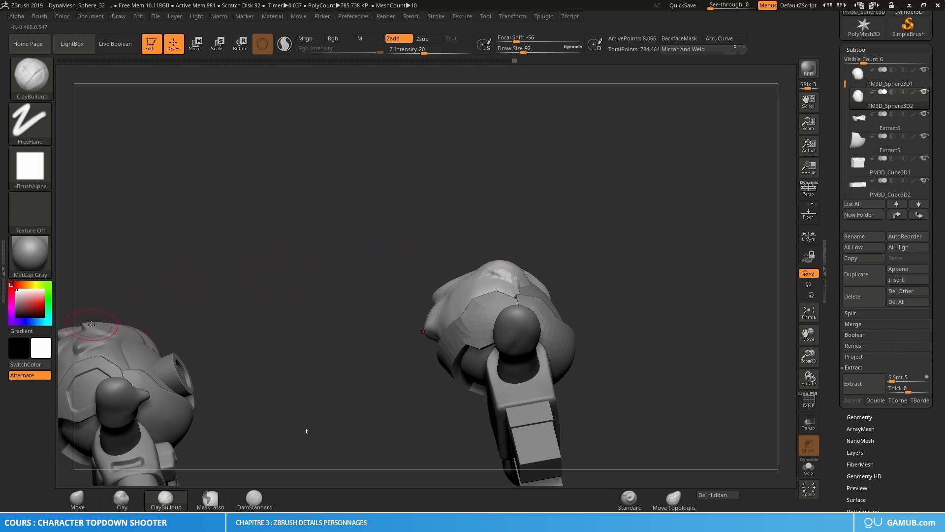
# Switch to the Move brush with draw size 45 and pull the rear of the side hair clump into a point.
pyautogui.moveTo(484, 257)
pyautogui.mouseDown(button='right')
pyautogui.moveTo(495, 287)
pyautogui.moveTo(505, 277)
pyautogui.moveTo(500, 288)
pyautogui.mouseUp(button='right')
pyautogui.press('b')
pyautogui.press('m')
pyautogui.press('v')
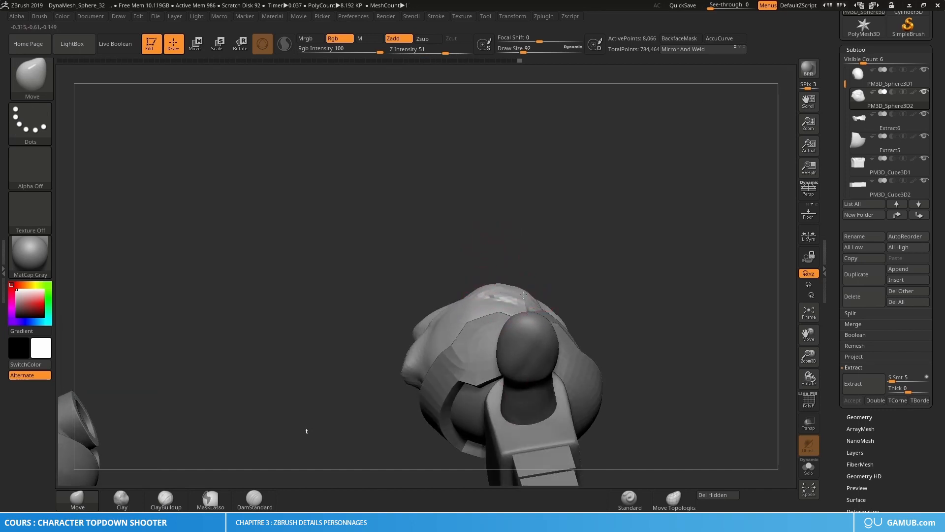
pyautogui.moveTo(500, 286)
pyautogui.mouseDown(button='right')
pyautogui.moveTo(523, 290)
pyautogui.moveTo(521, 315)
pyautogui.moveTo(502, 299)
pyautogui.moveTo(522, 342)
pyautogui.moveTo(486, 285)
pyautogui.moveTo(507, 304)
pyautogui.moveTo(536, 291)
pyautogui.moveTo(526, 281)
pyautogui.mouseUp(button='right')
pyautogui.press('s')
pyautogui.click(495, 291)
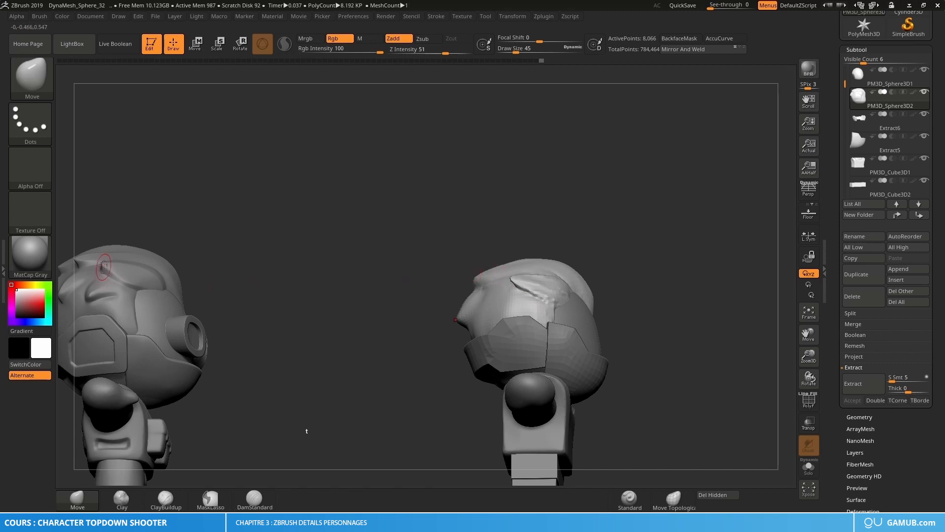
# Refine the side hair clump's tip and outline with the Move brush at draw size 62.
pyautogui.moveTo(555, 273)
pyautogui.mouseDown(button='right')
pyautogui.moveTo(516, 306)
pyautogui.moveTo(531, 285)
pyautogui.moveTo(529, 299)
pyautogui.mouseUp(button='right')
pyautogui.press('s')
pyautogui.click(534, 286)
pyautogui.moveTo(523, 289); pyautogui.dragTo(536, 277)
pyautogui.moveTo(545, 274)
pyautogui.mouseDown(button='right')
pyautogui.moveTo(560, 309)
pyautogui.moveTo(549, 308)
pyautogui.mouseUp(button='right')
# Thicken the side hair clump with ClayBuildup and smooth its surface down towards the hairline.
pyautogui.press('b')
pyautogui.press('c')
pyautogui.press('b')
pyautogui.moveTo(521, 284)
pyautogui.mouseDown()
pyautogui.moveTo(521, 295)
pyautogui.moveTo(559, 276)
pyautogui.moveTo(560, 301)
pyautogui.moveTo(569, 284)
pyautogui.moveTo(527, 278)
pyautogui.moveTo(554, 295)
pyautogui.moveTo(534, 285)
pyautogui.mouseUp()
pyautogui.keyDown('shift'); pyautogui.moveTo(561, 314); pyautogui.dragTo(536, 280); pyautogui.keyUp('shift')
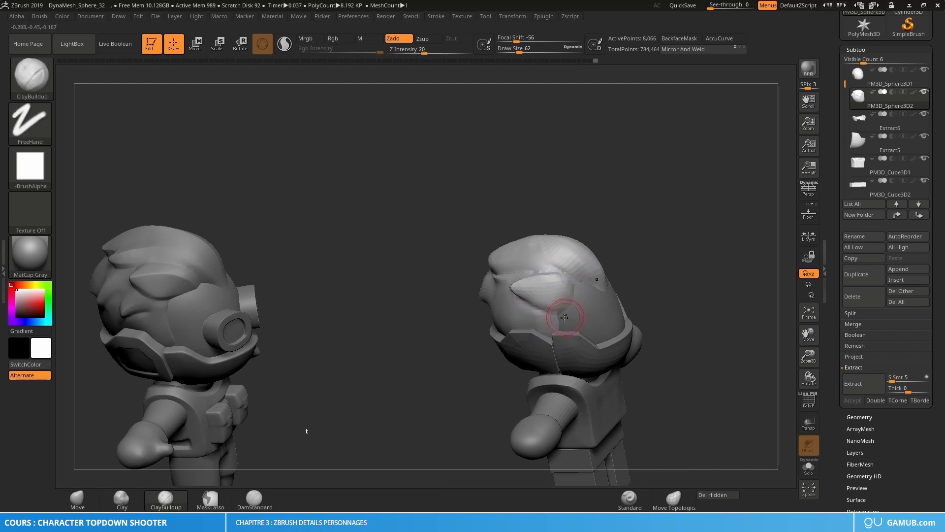
pyautogui.moveTo(564, 313)
pyautogui.keyDown('shift'); pyautogui.mouseDown(button='right')
pyautogui.moveTo(602, 309)
pyautogui.moveTo(560, 303)
pyautogui.moveTo(548, 289)
pyautogui.mouseUp(button='right'); pyautogui.keyUp('shift')
pyautogui.moveTo(547, 290); pyautogui.dragTo(550, 301, button='right')
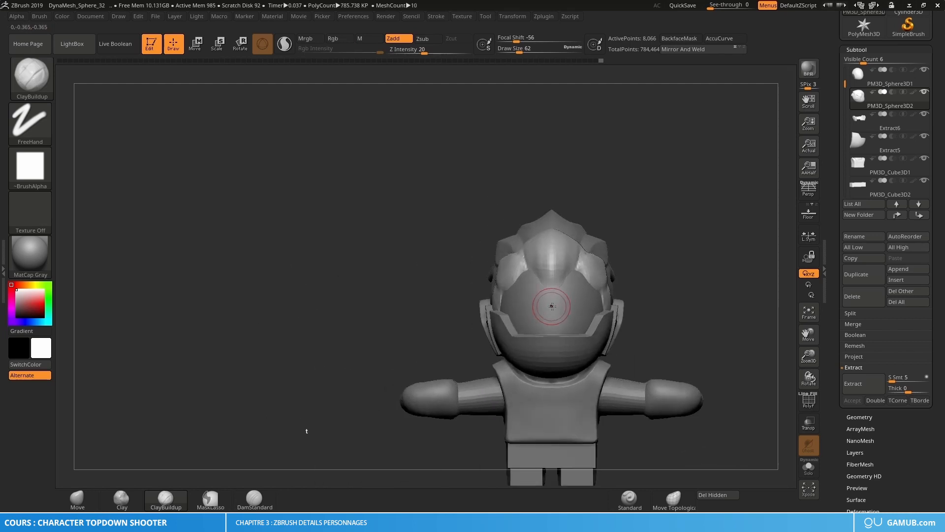
# Switch to the Move brush with draw size 82 and raise the central top hair clump above the side clumps.
pyautogui.keyDown('alt'); pyautogui.moveTo(545, 313); pyautogui.dragTo(550, 266, button='right'); pyautogui.keyUp('alt')
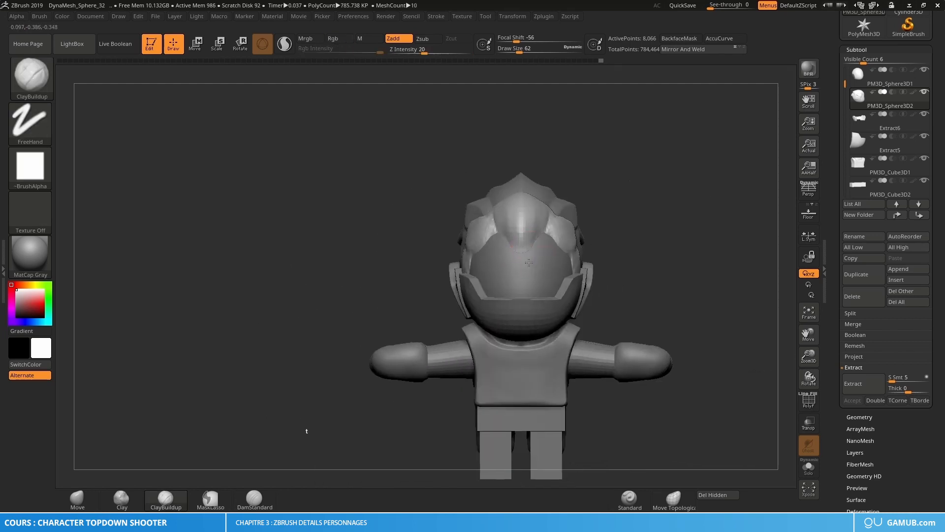
pyautogui.press('b')
pyautogui.press('m')
pyautogui.press('v')
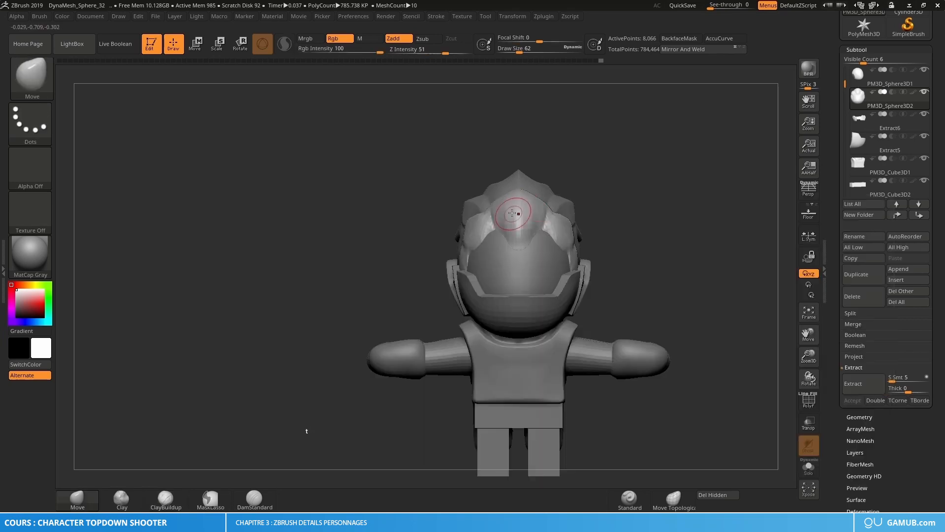
pyautogui.press('s')
pyautogui.moveTo(511, 213)
pyautogui.mouseDown()
pyautogui.moveTo(519, 214)
pyautogui.moveTo(518, 175)
pyautogui.moveTo(466, 209)
pyautogui.mouseUp()
pyautogui.press('s')
pyautogui.press('s')
pyautogui.moveTo(462, 212); pyautogui.dragTo(482, 216, button='right')
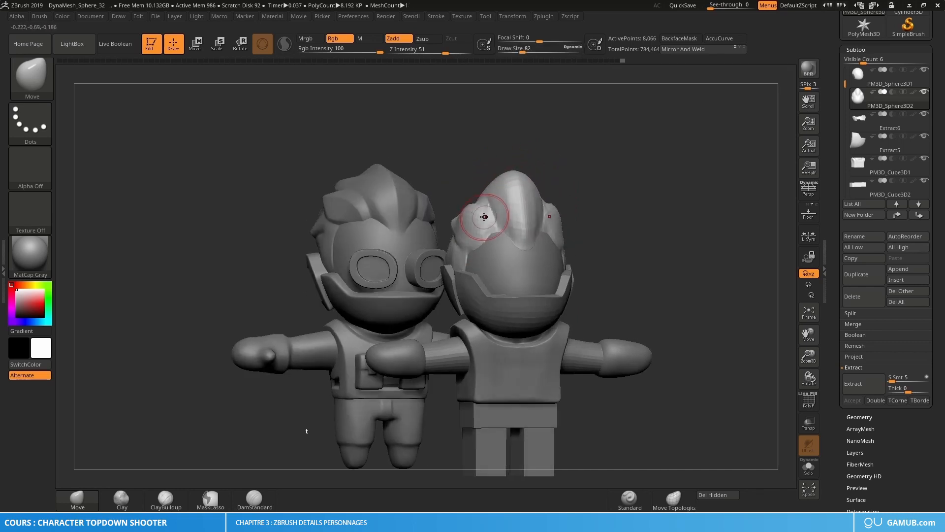
pyautogui.moveTo(483, 215); pyautogui.dragTo(471, 216)
# Reshape the side hair clumps with the Move brush, raising the draw size to 96 and 120.
pyautogui.moveTo(424, 217); pyautogui.dragTo(454, 220, button='right')
pyautogui.press('s')
pyautogui.moveTo(455, 220); pyautogui.dragTo(445, 221)
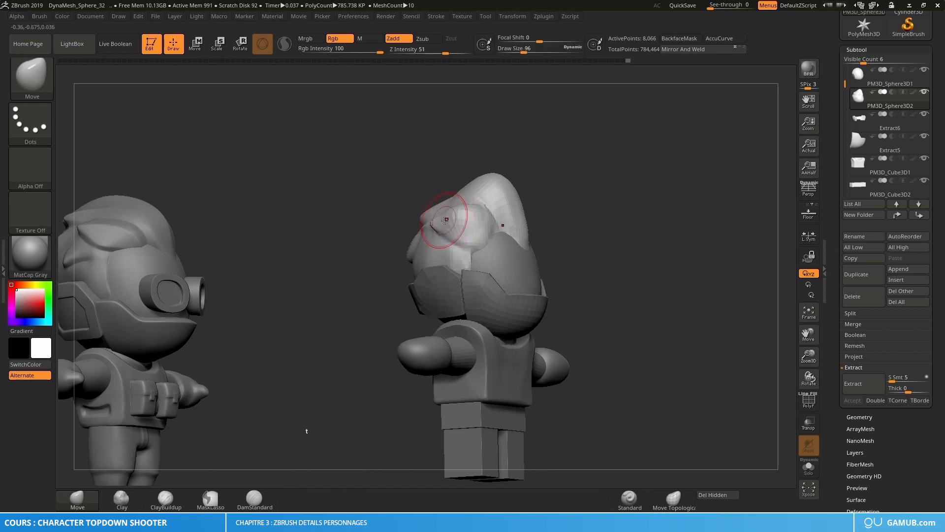
pyautogui.moveTo(477, 227); pyautogui.dragTo(494, 225, button='right')
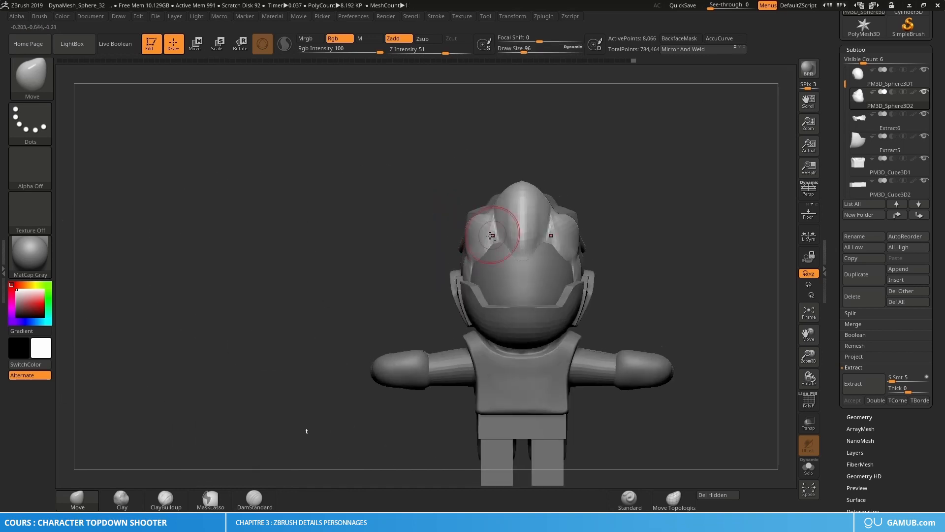
pyautogui.press('s')
pyautogui.moveTo(486, 230); pyautogui.dragTo(491, 230)
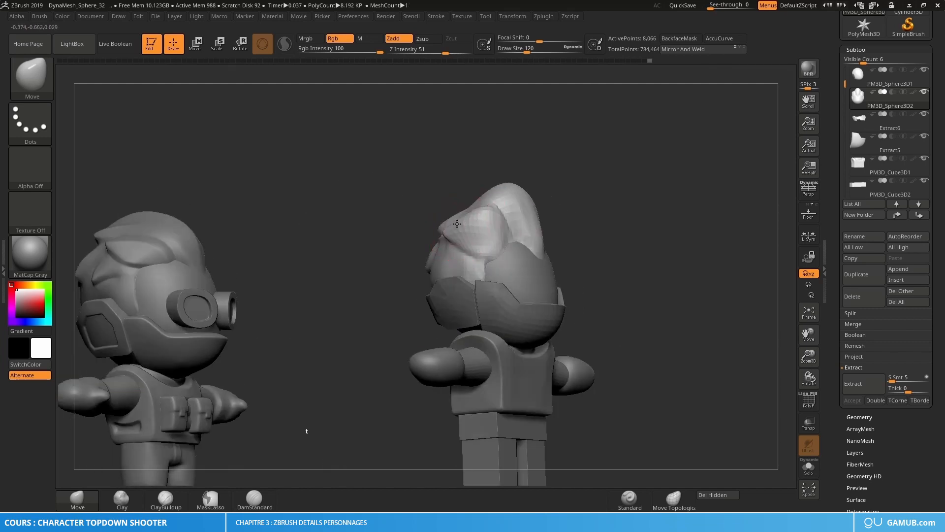
# Adjust the side and top hair clumps in side view with the Move brush at draw sizes 157 and 143.
pyautogui.keyDown('shift'); pyautogui.moveTo(457, 223); pyautogui.dragTo(433, 221, button='right'); pyautogui.keyUp('shift')
pyautogui.press('s')
pyautogui.moveTo(462, 213); pyautogui.dragTo(455, 219)
pyautogui.keyDown('ctrl'); pyautogui.moveTo(460, 222); pyautogui.dragTo(465, 236, button='right'); pyautogui.keyUp('ctrl')
pyautogui.moveTo(465, 236)
pyautogui.keyDown('alt'); pyautogui.mouseDown(button='right')
pyautogui.moveTo(541, 233)
pyautogui.moveTo(552, 220)
pyautogui.mouseUp(button='right'); pyautogui.keyUp('alt')
pyautogui.press('s')
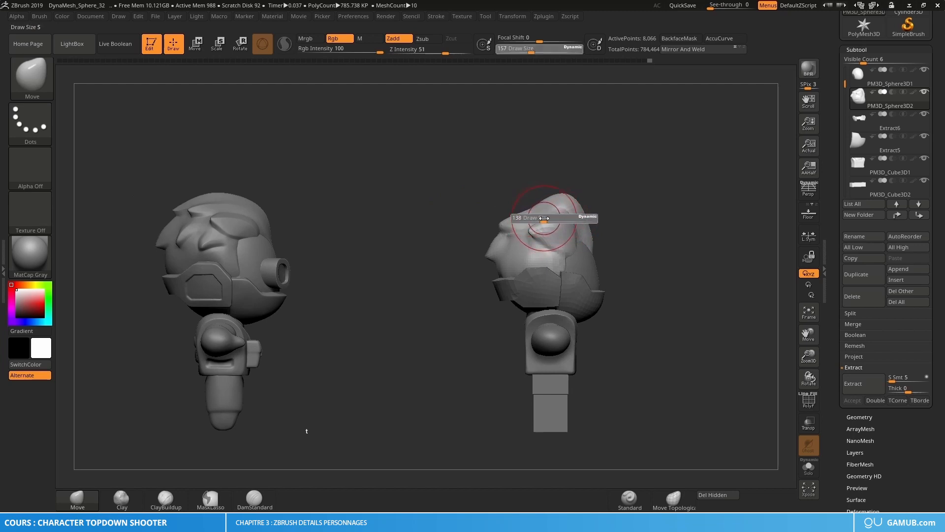
pyautogui.click(544, 218)
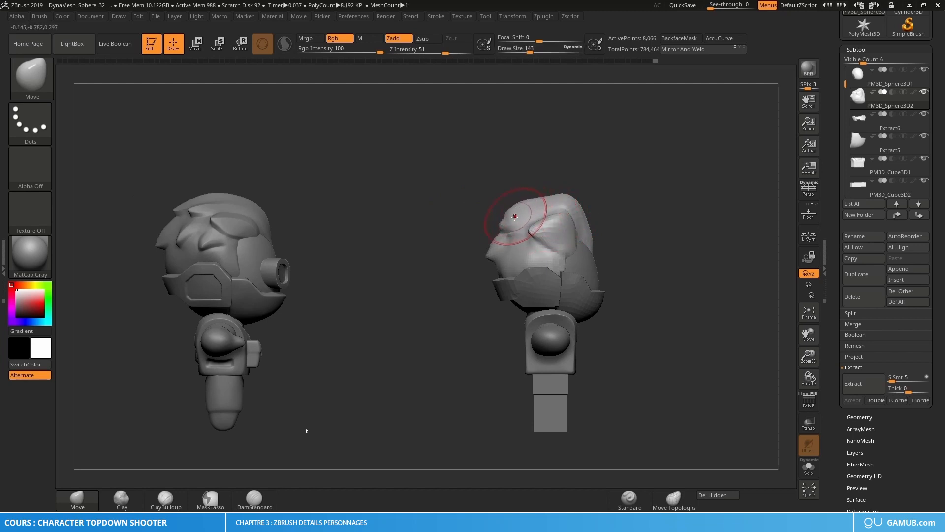
# Lower and round the top hair profile and reshape its rear tip with the Move brush at draw sizes 120, 129 and 75.
pyautogui.press('s')
pyautogui.click(572, 209)
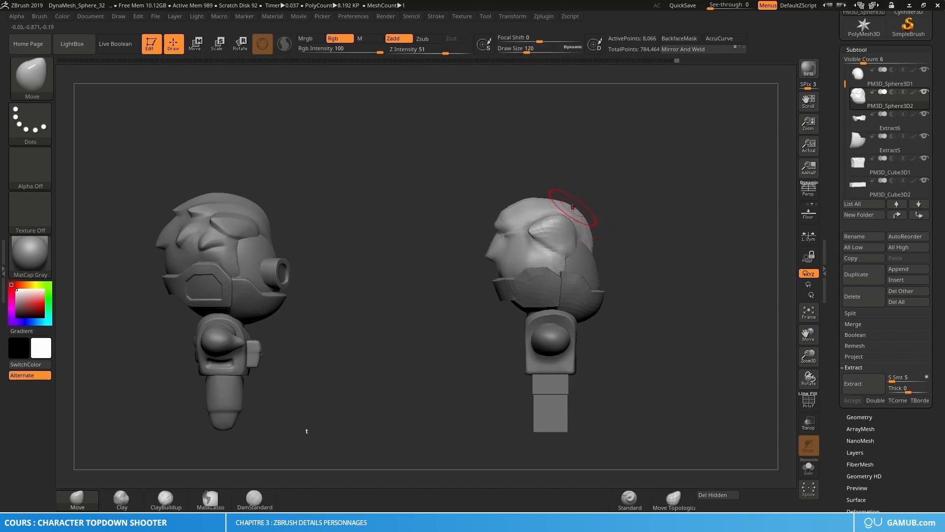
pyautogui.press('s')
pyautogui.click(525, 209)
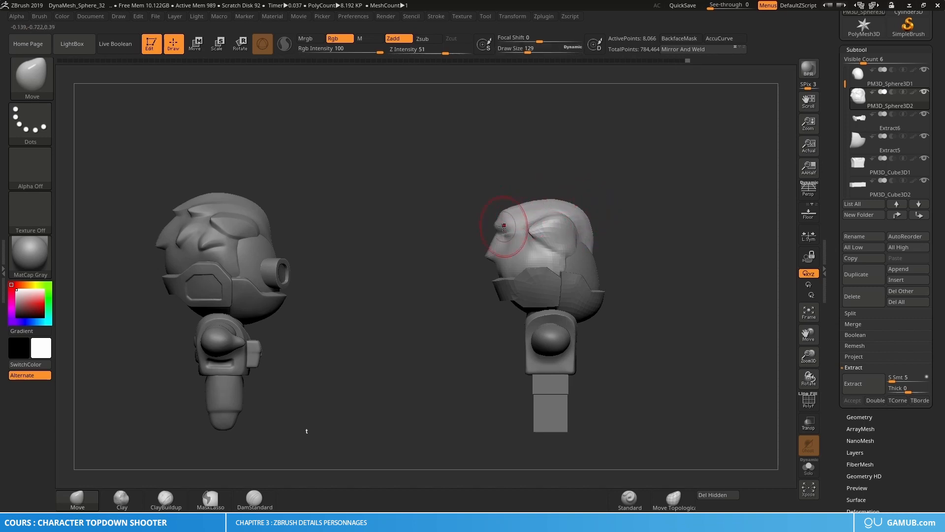
pyautogui.press('s')
pyautogui.click(506, 216)
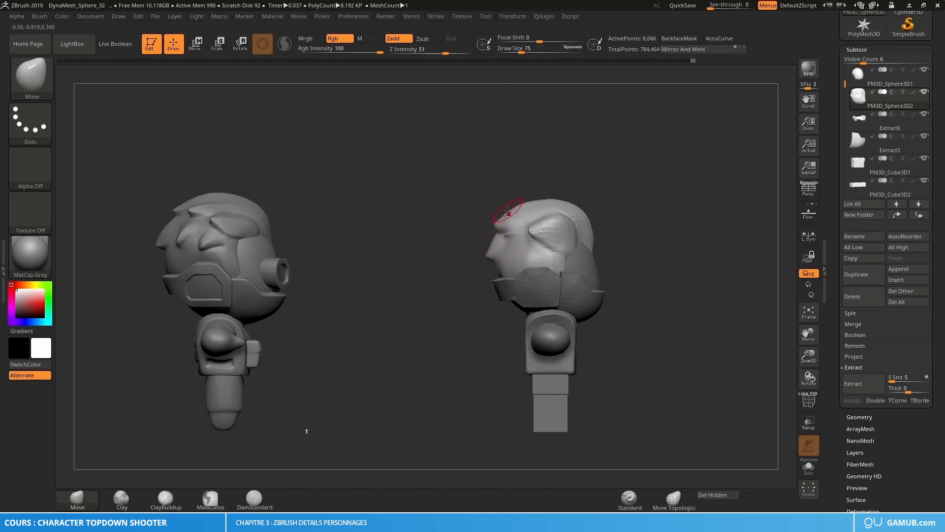
pyautogui.press('shift')
# Set the Move draw size to 125 and adjust the side hair clump's outline and the hairline at the temple.
pyautogui.moveTo(604, 214); pyautogui.dragTo(556, 228, button='right')
pyautogui.press('s')
pyautogui.moveTo(556, 229); pyautogui.dragTo(563, 232)
pyautogui.moveTo(562, 233); pyautogui.dragTo(551, 241, button='right')
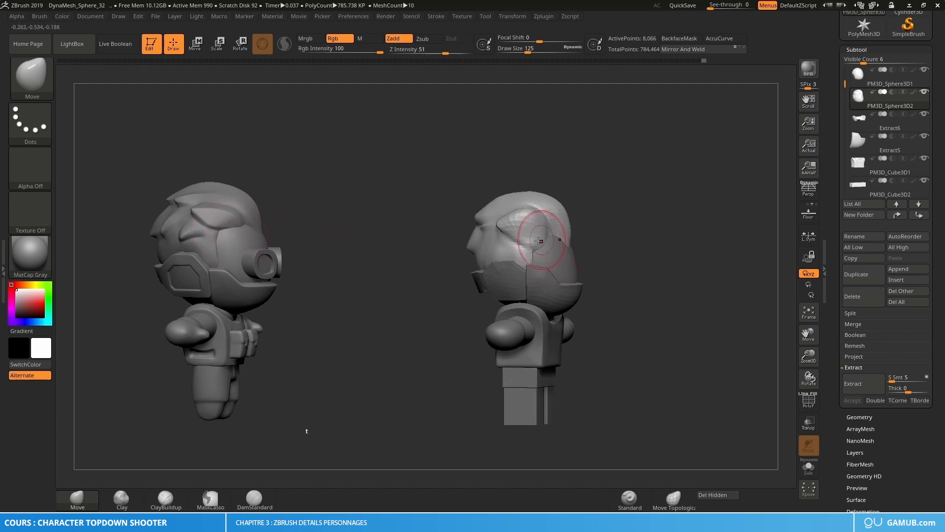
pyautogui.moveTo(543, 247); pyautogui.dragTo(552, 249, button='right')
pyautogui.moveTo(538, 244); pyautogui.dragTo(537, 243)
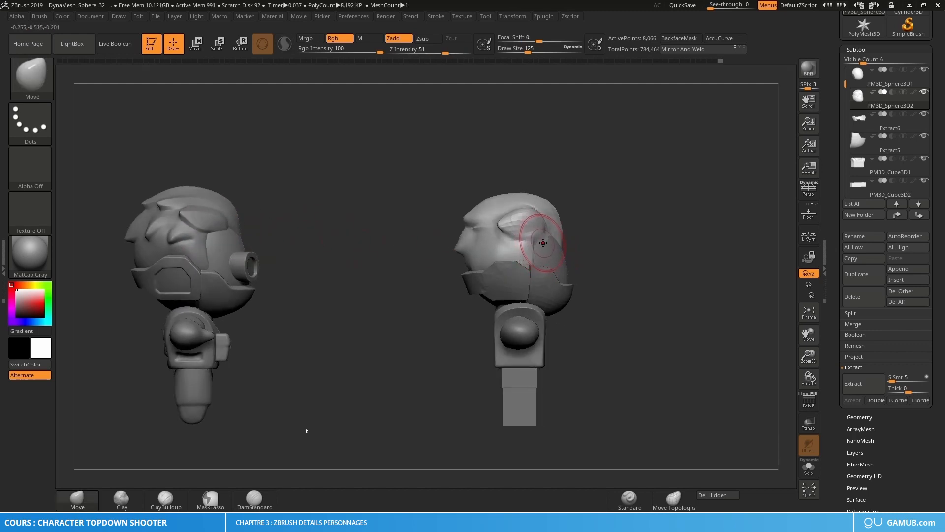
pyautogui.moveTo(545, 245)
pyautogui.mouseDown(button='right')
pyautogui.moveTo(524, 262)
pyautogui.moveTo(565, 242)
pyautogui.moveTo(553, 252)
pyautogui.moveTo(536, 240)
pyautogui.moveTo(560, 244)
pyautogui.moveTo(548, 240)
pyautogui.mouseUp(button='right')
# Switch to ClayBuildup with draw size 56 and build up the hairline at the temple beneath the side clump.
pyautogui.press('b')
pyautogui.press('c')
pyautogui.press('b')
pyautogui.press('s')
pyautogui.click(547, 241)
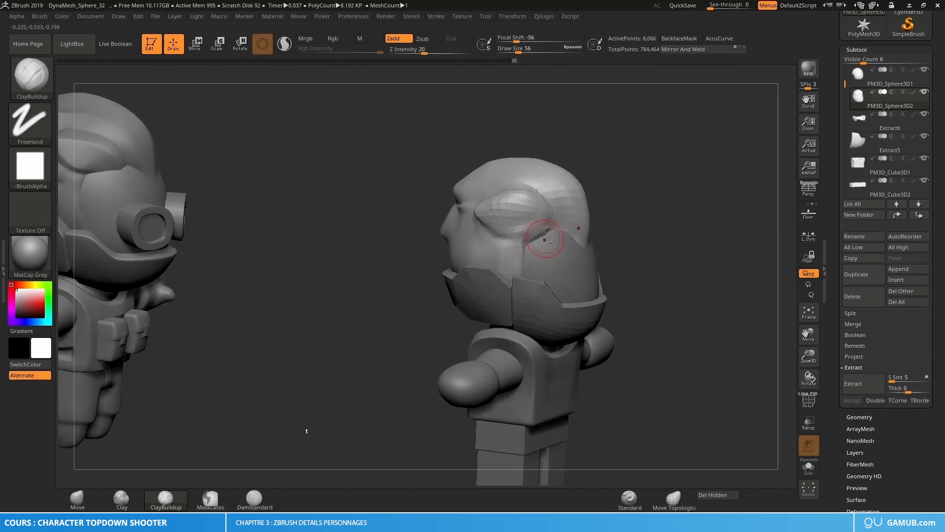
pyautogui.moveTo(535, 237); pyautogui.dragTo(561, 239, button='right')
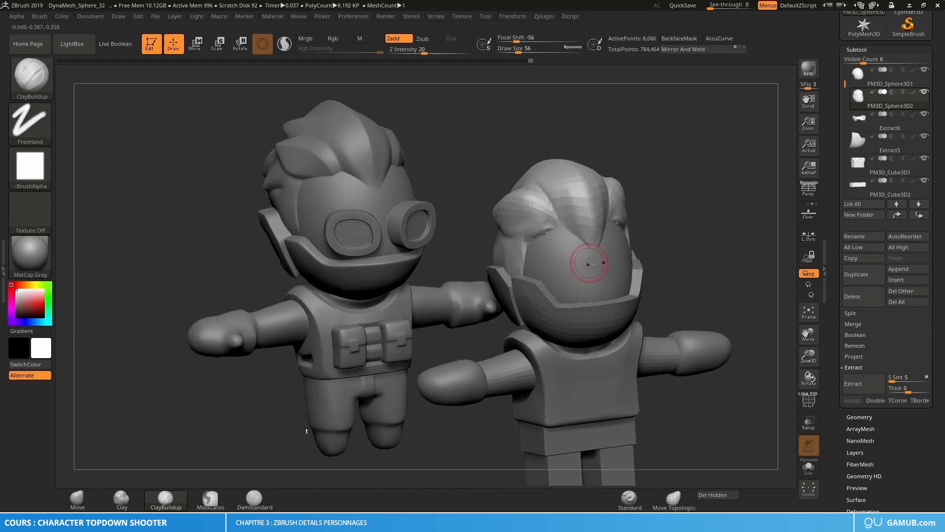
pyautogui.moveTo(565, 225)
pyautogui.mouseDown(button='right')
pyautogui.moveTo(566, 253)
pyautogui.moveTo(597, 220)
pyautogui.moveTo(597, 246)
pyautogui.moveTo(529, 240)
pyautogui.moveTo(544, 251)
pyautogui.moveTo(531, 266)
pyautogui.moveTo(582, 260)
pyautogui.moveTo(578, 268)
pyautogui.moveTo(545, 269)
pyautogui.moveTo(503, 252)
pyautogui.moveTo(548, 251)
pyautogui.mouseUp(button='right')
pyautogui.keyDown('alt'); pyautogui.moveTo(548, 255); pyautogui.dragTo(582, 250, button='right'); pyautogui.keyUp('alt')
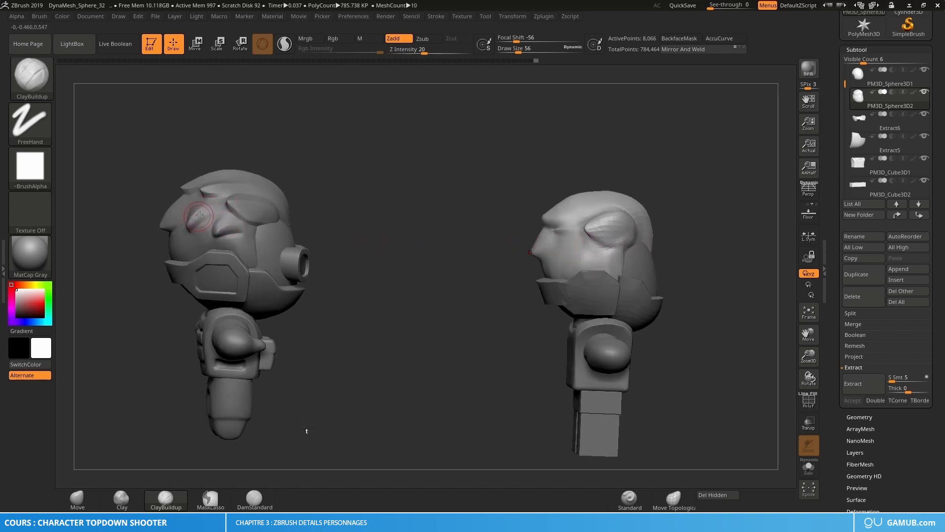
# Build hair strands on the rear side of the head below the side clump using ClayBuildup at draw size 59.
pyautogui.moveTo(538, 260); pyautogui.dragTo(565, 258, button='right')
pyautogui.press('b')
pyautogui.press('b')
pyautogui.press('b')
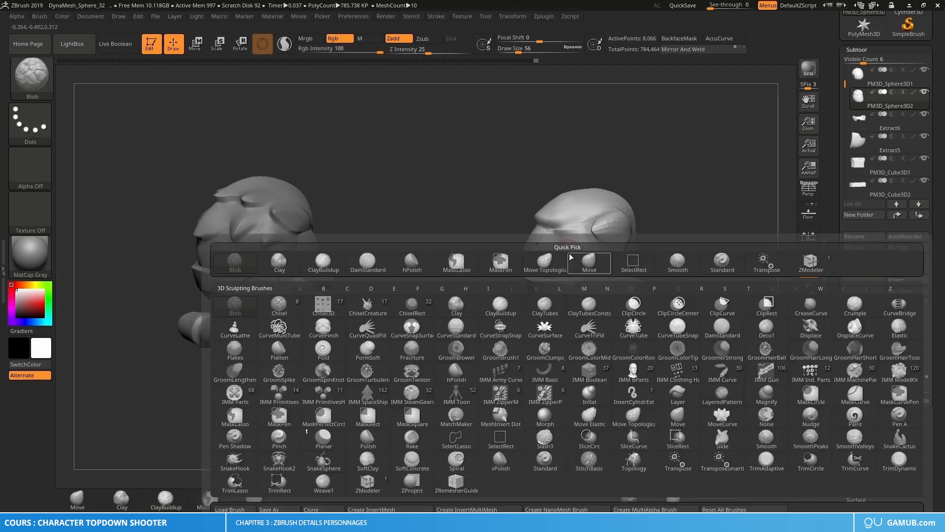
pyautogui.press('b')
pyautogui.press('c')
pyautogui.press('b')
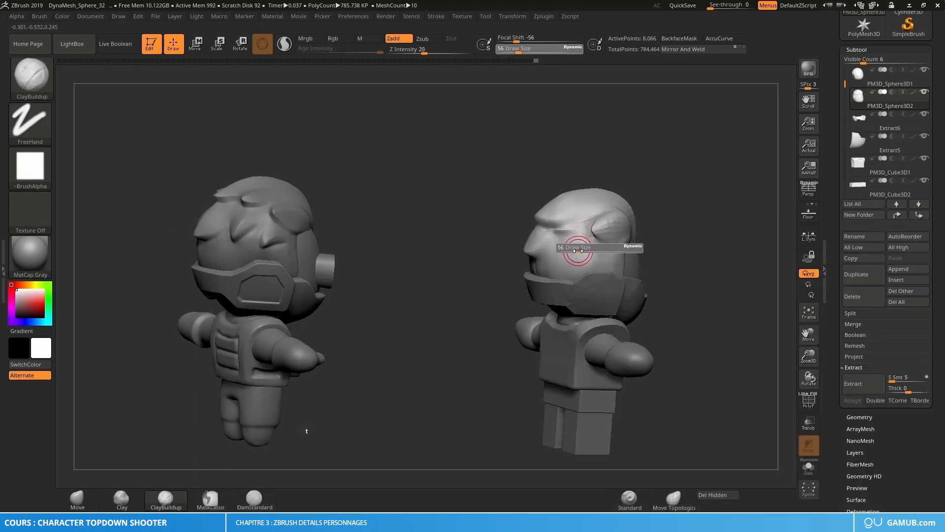
pyautogui.moveTo(573, 256); pyautogui.dragTo(571, 245, button='right')
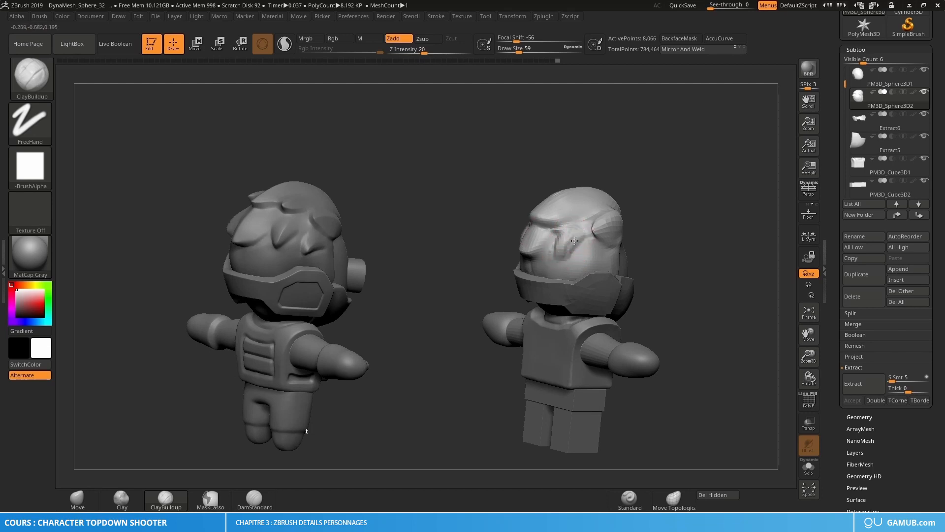
pyautogui.moveTo(597, 250); pyautogui.dragTo(601, 265, button='right')
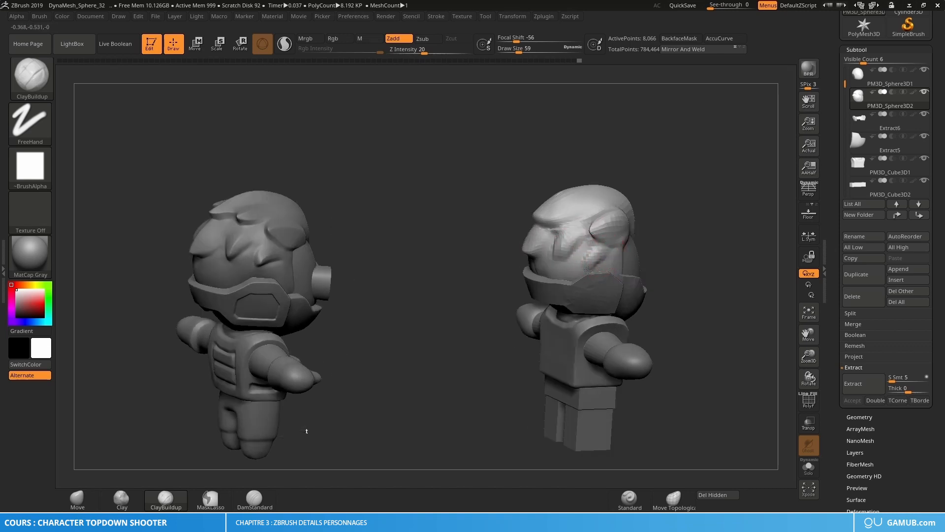
# Extend the lower hair strands with ClayBuildup down the side of the head towards the mask.
pyautogui.moveTo(597, 243); pyautogui.dragTo(590, 266)
pyautogui.keyDown('alt'); pyautogui.moveTo(585, 261); pyautogui.dragTo(586, 283, button='right'); pyautogui.keyUp('alt')
pyautogui.press('b')
pyautogui.press('Escape')
pyautogui.moveTo(599, 263); pyautogui.dragTo(620, 251)
pyautogui.keyDown('alt'); pyautogui.moveTo(620, 252); pyautogui.dragTo(590, 269, button='right'); pyautogui.keyUp('alt')
pyautogui.moveTo(591, 269)
pyautogui.mouseDown(button='right')
pyautogui.moveTo(571, 270)
pyautogui.moveTo(650, 266)
pyautogui.moveTo(587, 268)
pyautogui.moveTo(597, 267)
pyautogui.moveTo(591, 286)
pyautogui.moveTo(510, 213)
pyautogui.mouseUp(button='right')
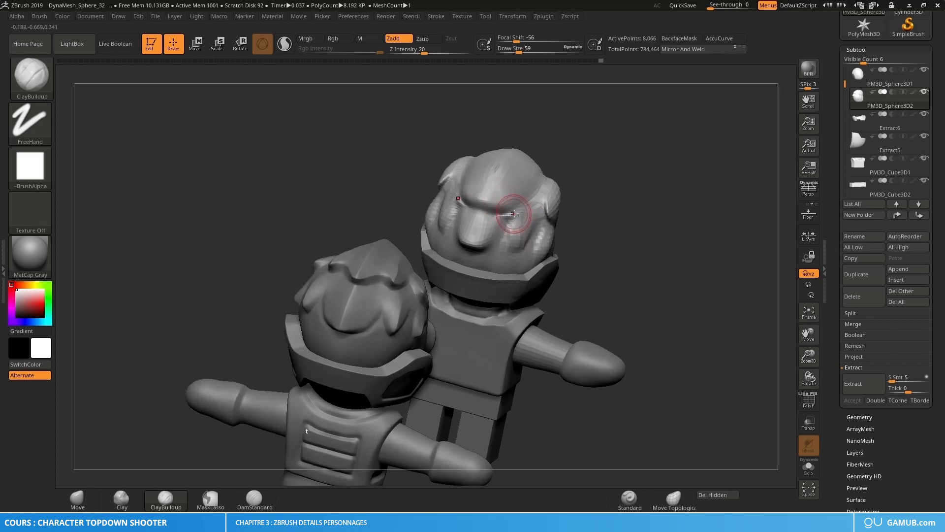
# Switch to the Move brush and adjust the back hair beneath the top clump at draw sizes 100 and 85.
pyautogui.press('b')
pyautogui.press('m')
pyautogui.press('v')
pyautogui.moveTo(514, 213)
pyautogui.mouseDown(button='right')
pyautogui.moveTo(524, 233)
pyautogui.moveTo(526, 207)
pyautogui.mouseUp(button='right')
pyautogui.press('s')
pyautogui.moveTo(506, 202); pyautogui.dragTo(507, 202)
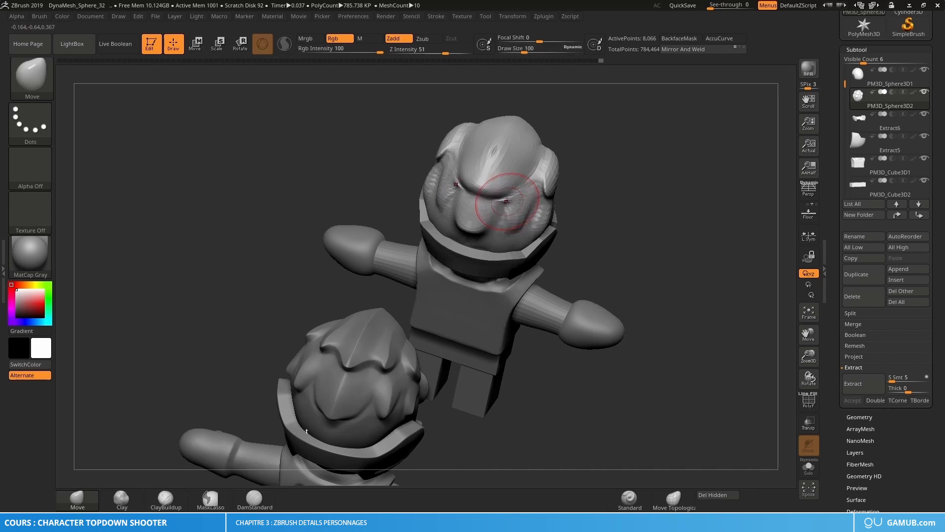
pyautogui.moveTo(507, 201)
pyautogui.mouseDown(button='right')
pyautogui.moveTo(518, 180)
pyautogui.moveTo(517, 211)
pyautogui.mouseUp(button='right')
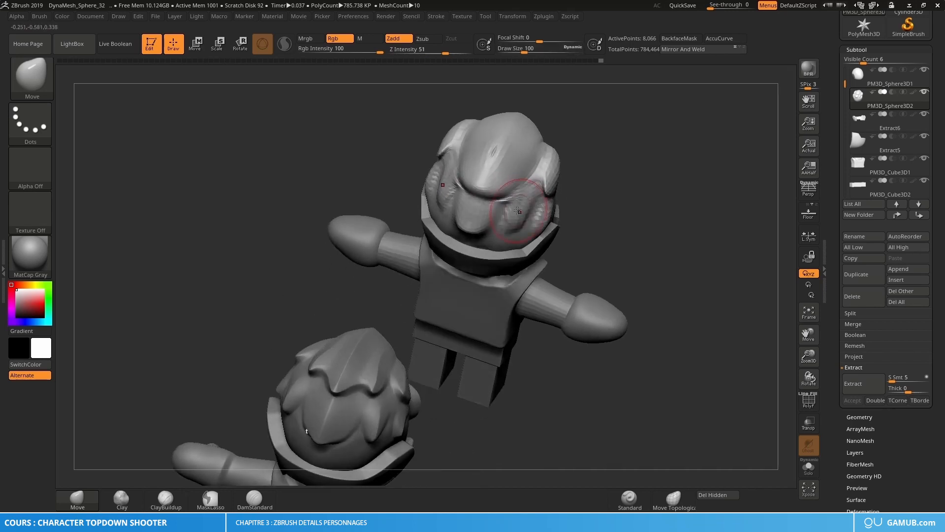
pyautogui.press('s')
pyautogui.click(489, 194)
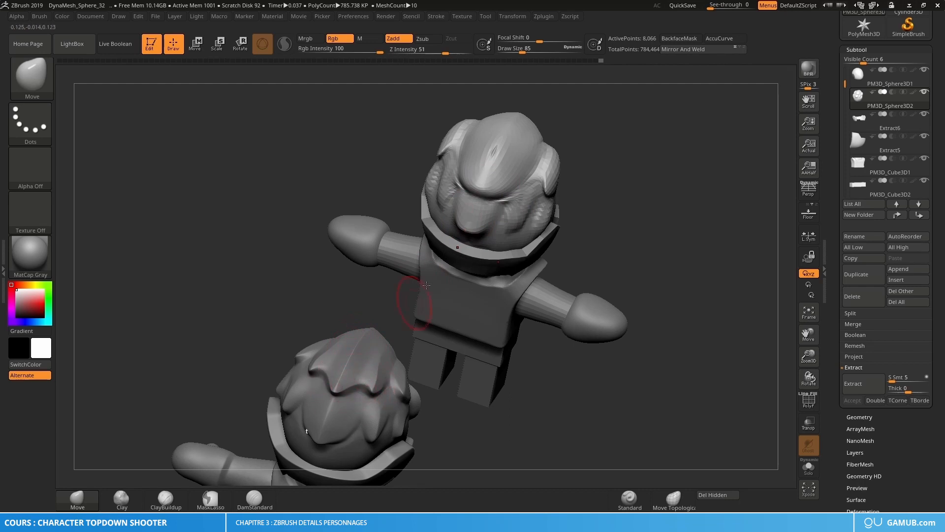
# Check the head's wireframe around the top clump and remesh the head with DynaMesh at resolution 128.
pyautogui.moveTo(511, 189)
pyautogui.mouseDown(button='right')
pyautogui.moveTo(503, 201)
pyautogui.moveTo(513, 177)
pyautogui.moveTo(490, 226)
pyautogui.moveTo(526, 253)
pyautogui.moveTo(505, 246)
pyautogui.moveTo(501, 272)
pyautogui.mouseUp(button='right')
pyautogui.hotkey('shift', 'f')
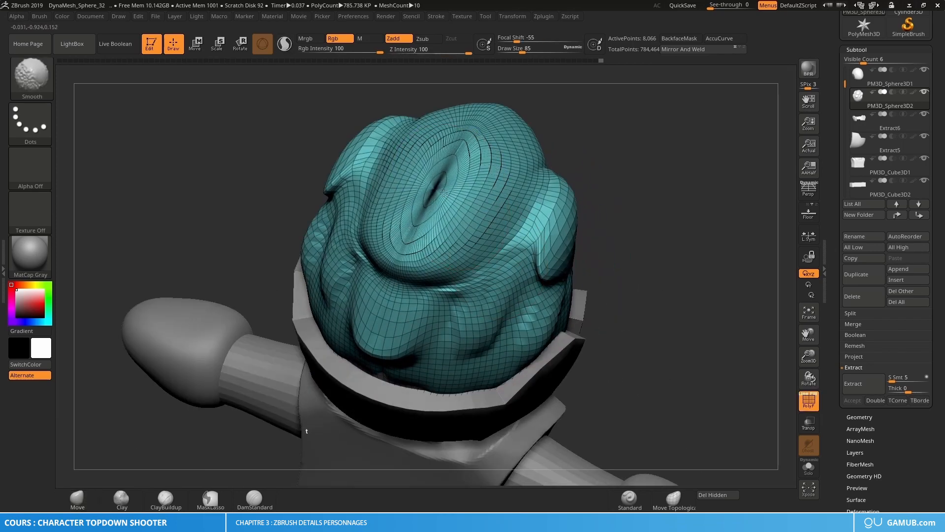
pyautogui.moveTo(450, 190)
pyautogui.mouseDown(button='right')
pyautogui.moveTo(463, 220)
pyautogui.moveTo(450, 195)
pyautogui.mouseUp(button='right')
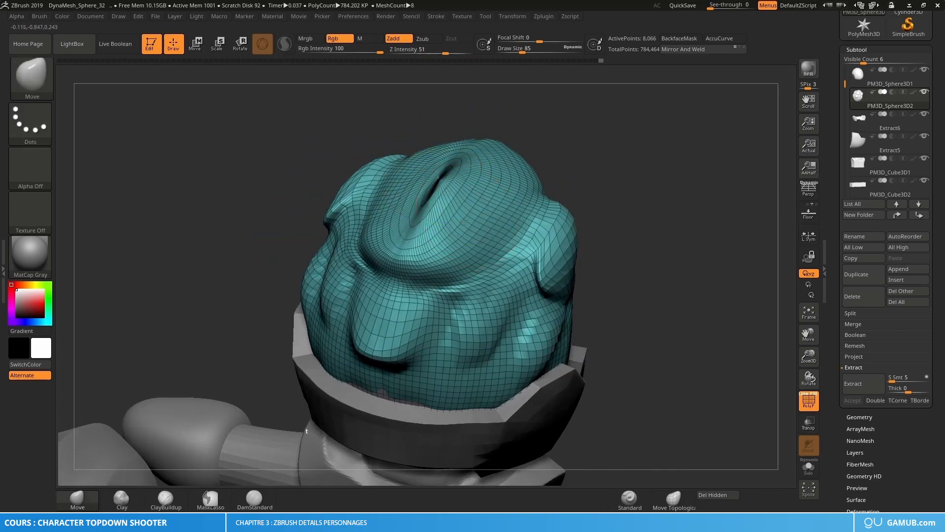
pyautogui.moveTo(512, 231)
pyautogui.mouseDown(button='right')
pyautogui.moveTo(490, 225)
pyautogui.moveTo(630, 311)
pyautogui.moveTo(576, 276)
pyautogui.moveTo(487, 248)
pyautogui.moveTo(492, 257)
pyautogui.moveTo(461, 218)
pyautogui.moveTo(460, 261)
pyautogui.mouseUp(button='right')
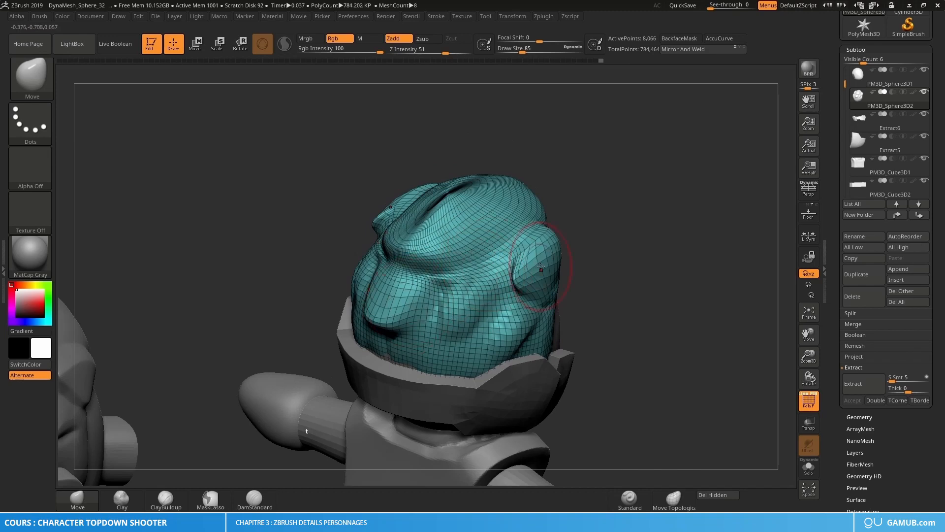
pyautogui.moveTo(499, 295)
pyautogui.mouseDown(button='right')
pyautogui.moveTo(489, 250)
pyautogui.moveTo(707, 143)
pyautogui.mouseUp(button='right')
pyautogui.hotkey('shift', 'f')
pyautogui.click(859, 52)
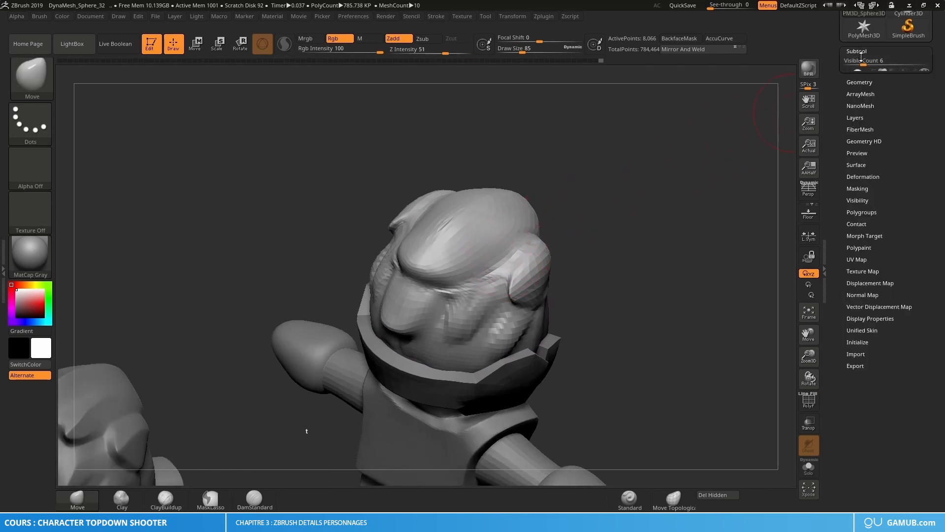
pyautogui.click(862, 63)
pyautogui.click(859, 214)
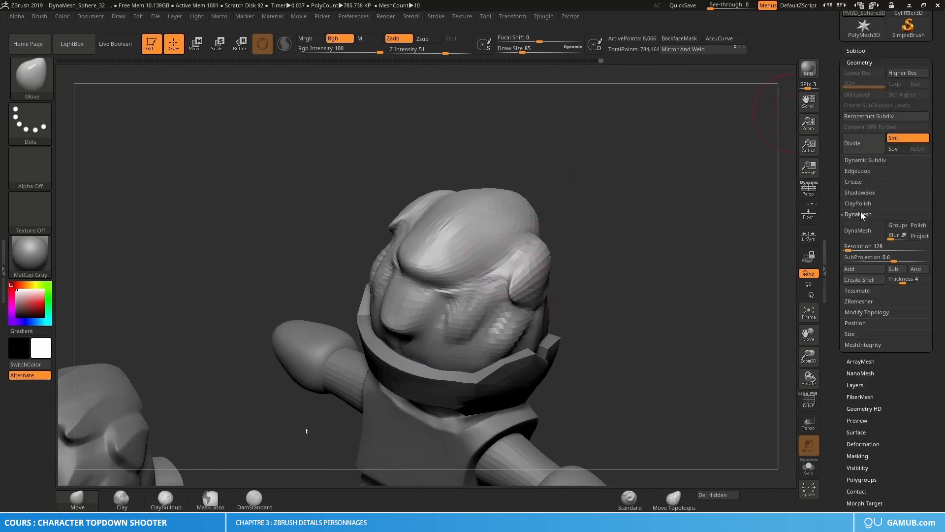
pyautogui.click(845, 246)
pyautogui.click(861, 230)
# Compare the head's wireframe before and after the DynaMesh remesh, keeping the remeshed version.
pyautogui.hotkey('shift', 'f')
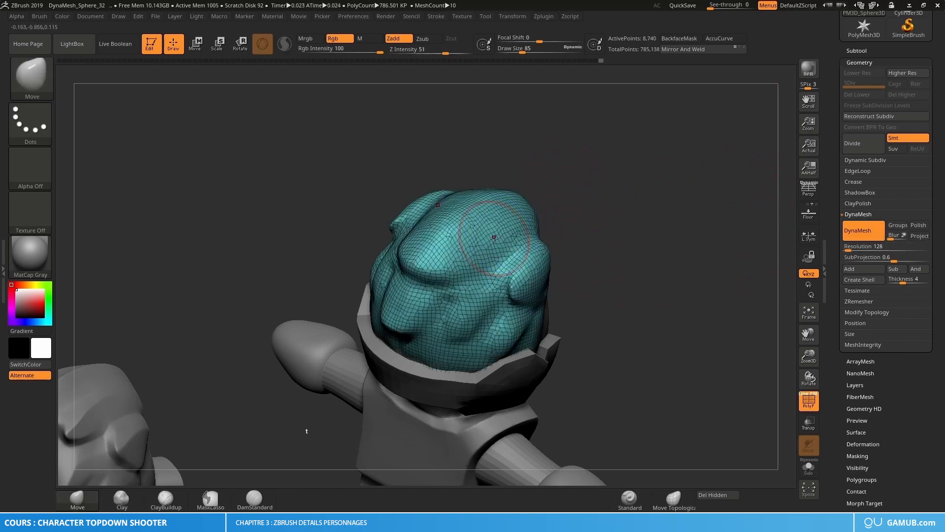
pyautogui.moveTo(475, 246)
pyautogui.keyDown('ctrl'); pyautogui.mouseDown(button='right')
pyautogui.moveTo(478, 275)
pyautogui.moveTo(483, 256)
pyautogui.mouseUp(button='right'); pyautogui.keyUp('ctrl')
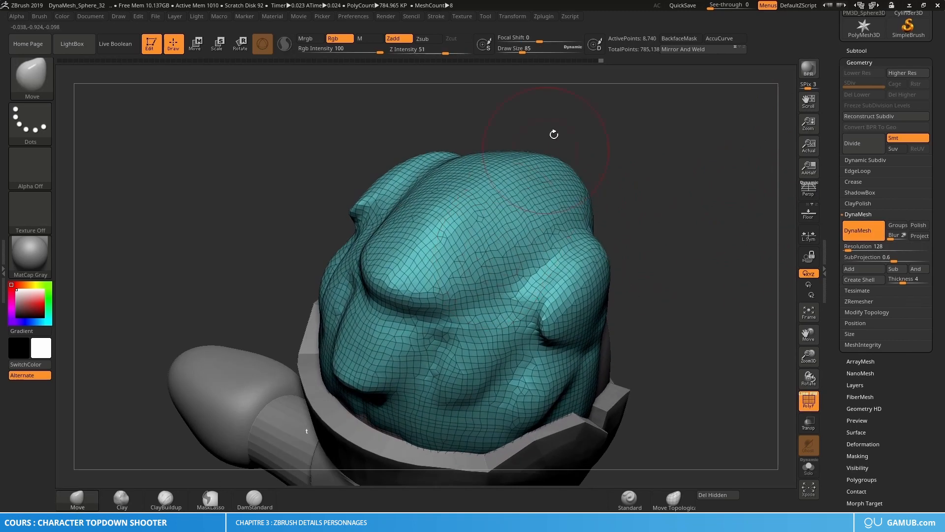
pyautogui.hotkey('ctrl', 'z')
pyautogui.hotkey('ctrl', 'z')
pyautogui.hotkey('ctrl', 'shift', 'z')
pyautogui.hotkey('ctrl', 'shift', 'z')
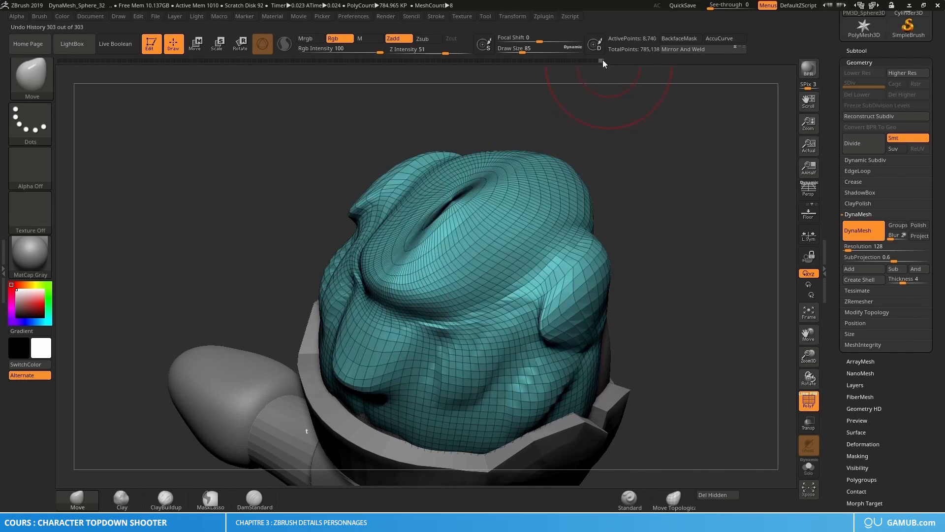
pyautogui.moveTo(604, 58); pyautogui.dragTo(604, 59)
pyautogui.moveTo(531, 238)
pyautogui.keyDown('ctrl'); pyautogui.mouseDown(button='right')
pyautogui.moveTo(498, 220)
pyautogui.moveTo(545, 215)
pyautogui.moveTo(534, 239)
pyautogui.moveTo(527, 225)
pyautogui.mouseUp(button='right'); pyautogui.keyUp('ctrl')
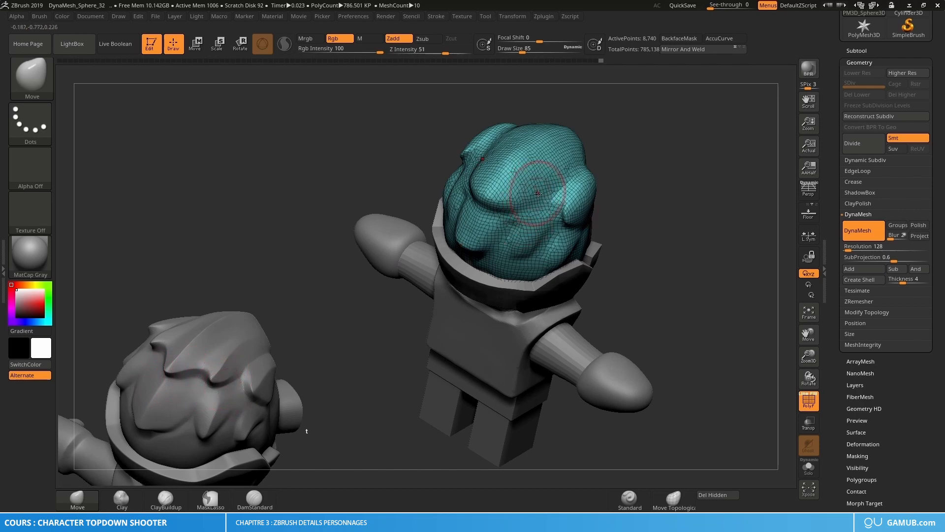
pyautogui.hotkey('shift', 'f')
# Switch to DamStandard with draw size 59 and carve the rear lower edge of the top hair clump.
pyautogui.keyDown('alt'); pyautogui.moveTo(539, 194); pyautogui.dragTo(567, 163, button='right'); pyautogui.keyUp('alt')
pyautogui.press('b')
pyautogui.press('d')
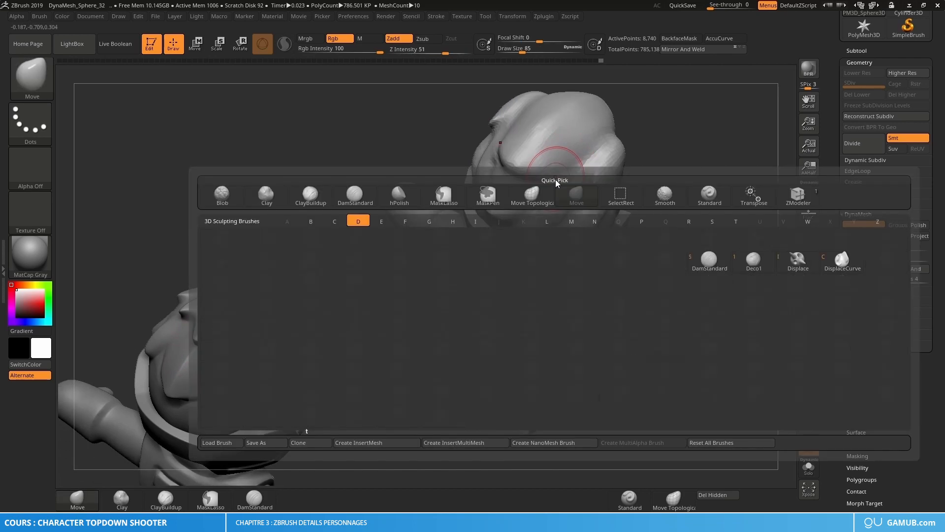
pyautogui.press('s')
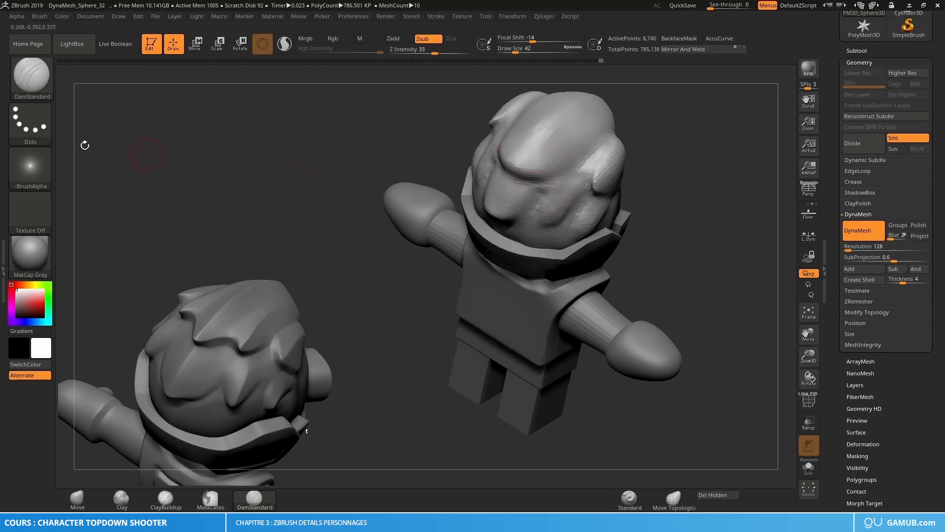
pyautogui.keyDown('alt'); pyautogui.moveTo(564, 183); pyautogui.dragTo(572, 192, button='right'); pyautogui.keyUp('alt')
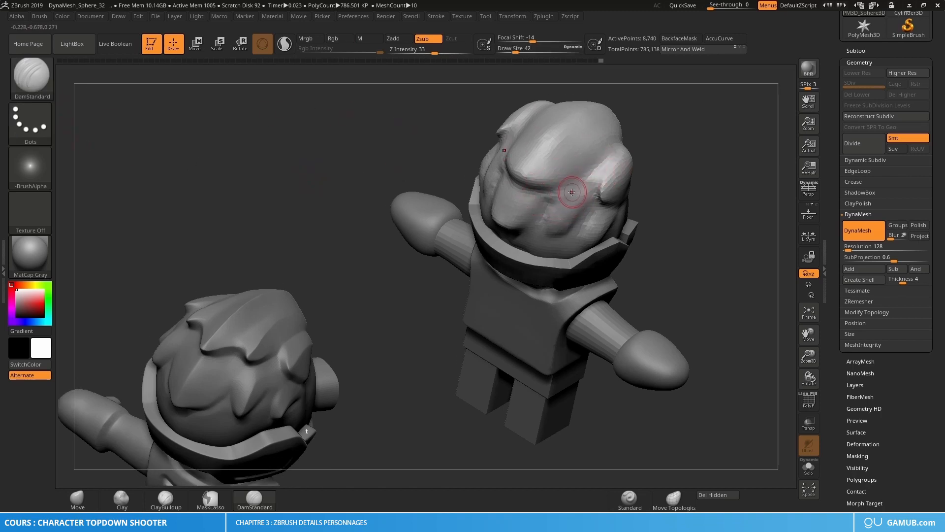
pyautogui.press('s')
pyautogui.moveTo(572, 195); pyautogui.dragTo(525, 180)
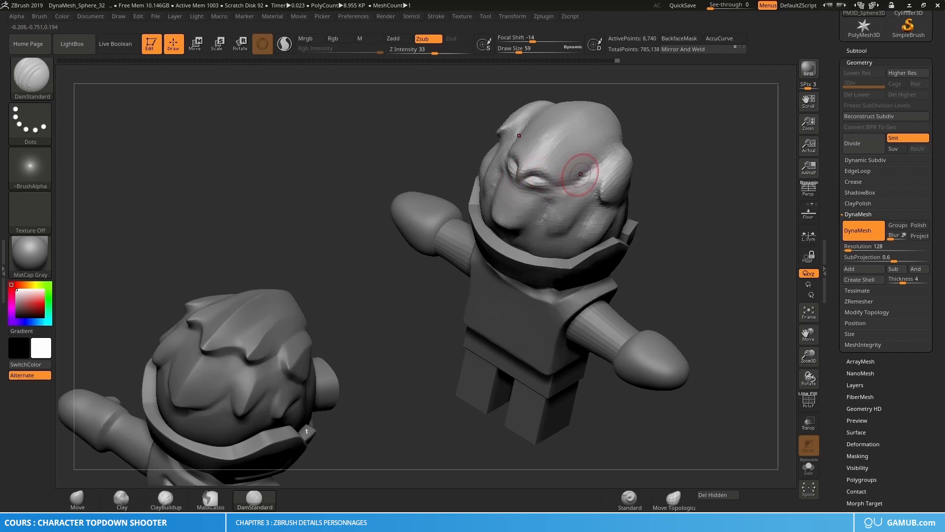
# Switch to the Move brush and adjust the top clump's rear edge, reducing the draw size to 42.
pyautogui.press('b')
pyautogui.click(594, 193)
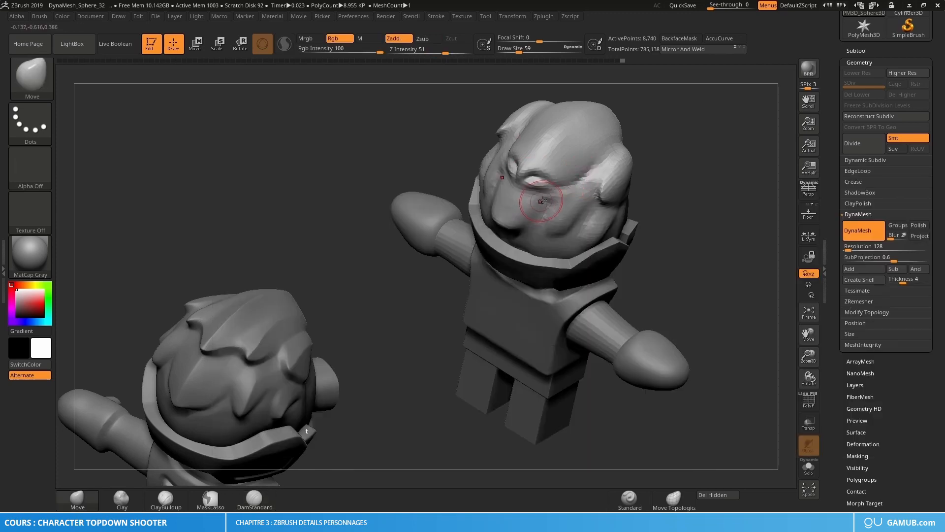
pyautogui.press('s')
pyautogui.moveTo(557, 199); pyautogui.dragTo(551, 200)
pyautogui.moveTo(559, 190)
pyautogui.mouseDown(button='right')
pyautogui.moveTo(548, 214)
pyautogui.moveTo(569, 131)
pyautogui.mouseUp(button='right')
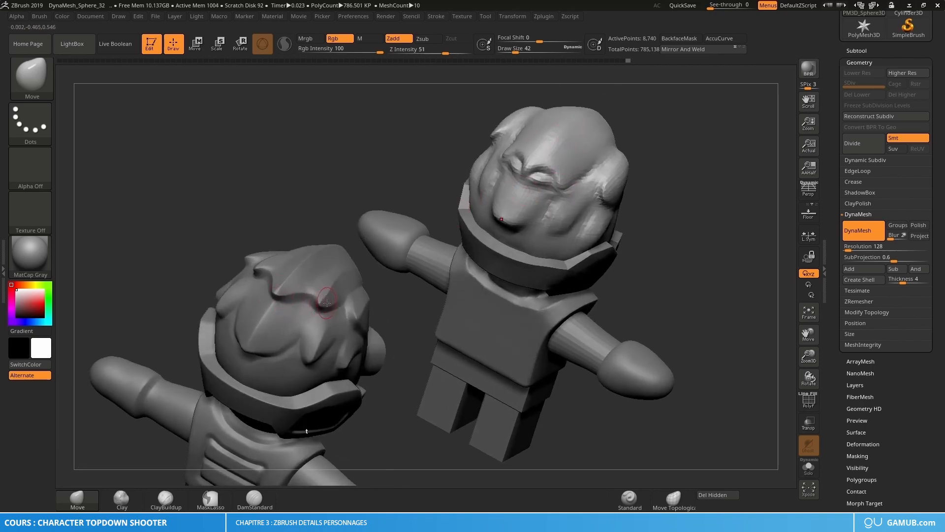
# Switch to ClayBuildup with draw size 31 and fill in the hollows beneath the top clump's rear edge.
pyautogui.press('b')
pyautogui.press('c')
pyautogui.press('b')
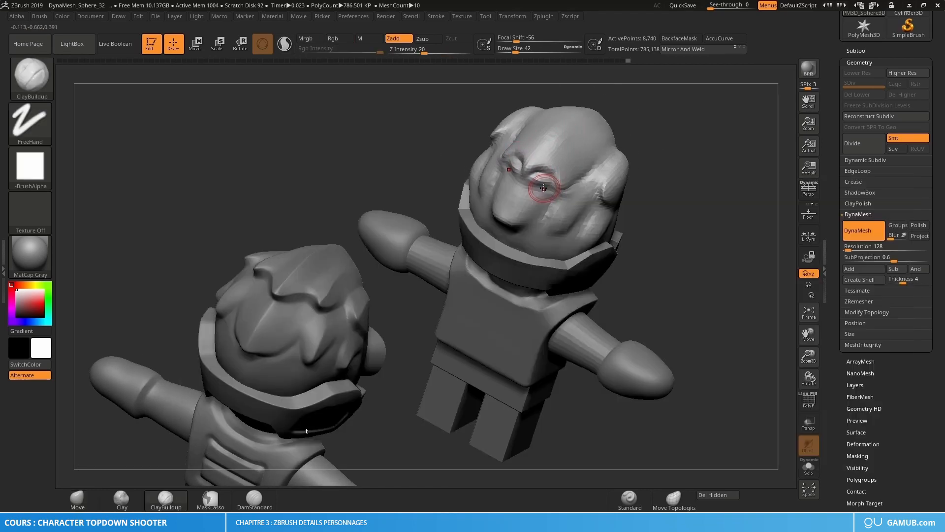
pyautogui.press('s')
pyautogui.moveTo(541, 186)
pyautogui.mouseDown()
pyautogui.moveTo(543, 175)
pyautogui.moveTo(551, 185)
pyautogui.moveTo(527, 183)
pyautogui.moveTo(544, 188)
pyautogui.moveTo(536, 198)
pyautogui.mouseUp()
pyautogui.press('s')
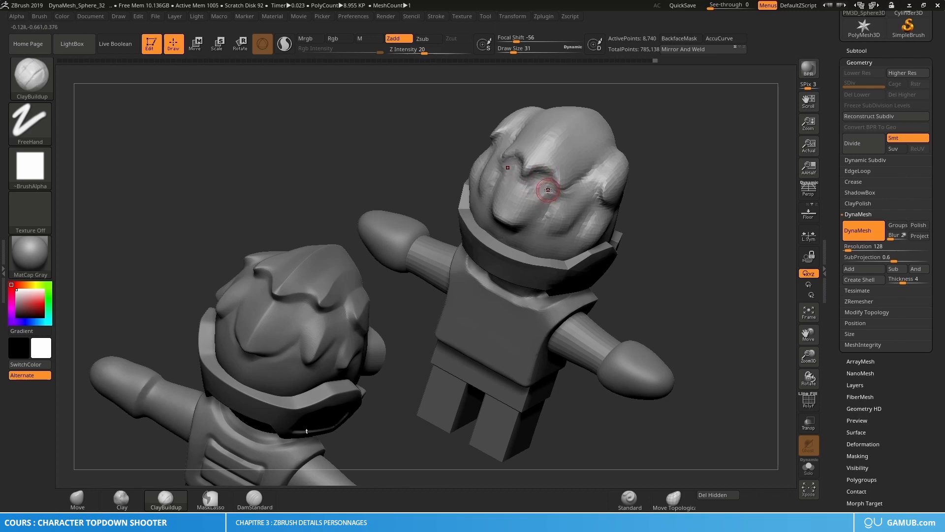
# Pull the top clump's rear edge into pointed locks with Move at draw size 53 and smooth the surface beneath it.
pyautogui.press('b')
pyautogui.press('m')
pyautogui.press('v')
pyautogui.press('s')
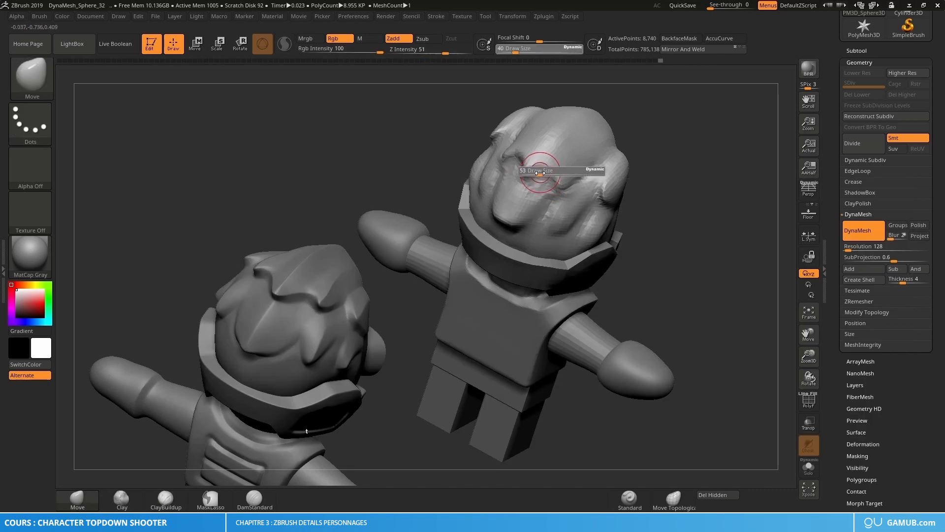
pyautogui.moveTo(540, 174); pyautogui.dragTo(578, 180)
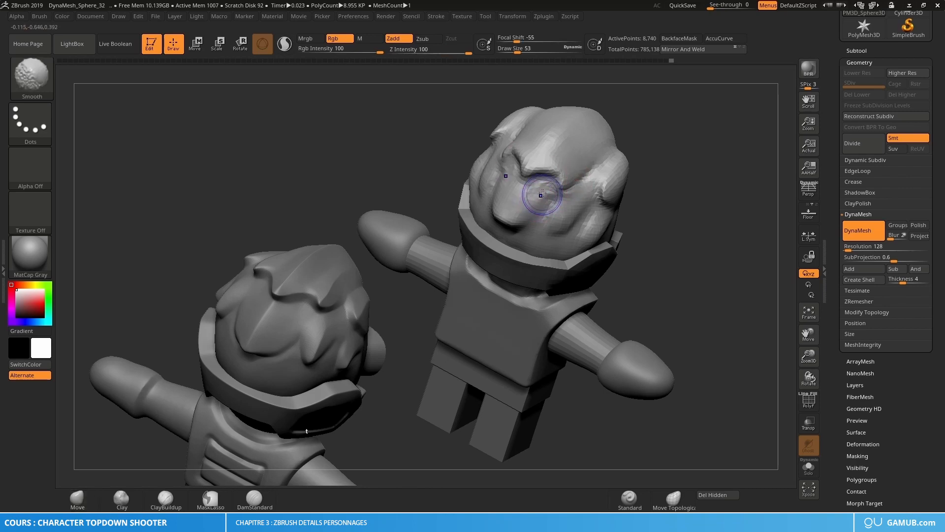
pyautogui.moveTo(528, 201)
pyautogui.keyDown('shift'); pyautogui.mouseDown()
pyautogui.moveTo(542, 219)
pyautogui.moveTo(563, 206)
pyautogui.mouseUp(); pyautogui.keyUp('shift')
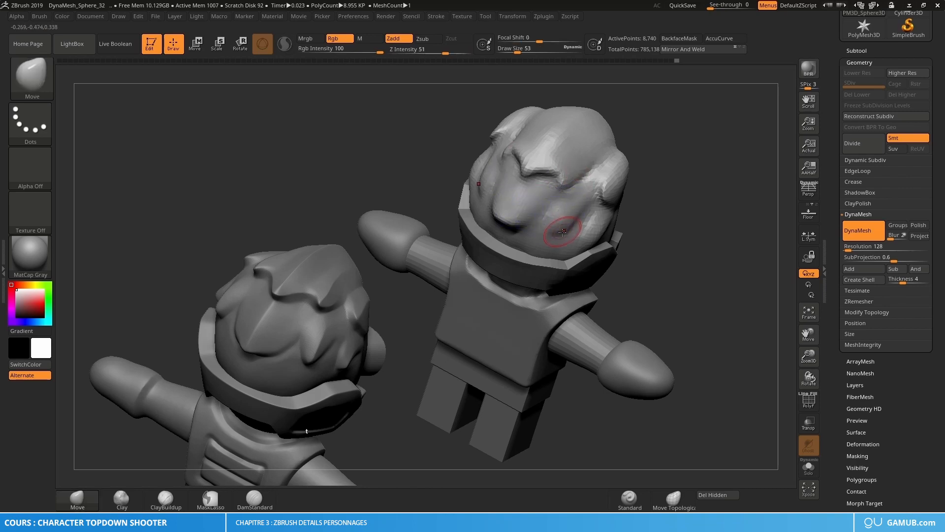
# Switch to DamStandard with draw size 68 and try carving along the central strand at the back of the head.
pyautogui.moveTo(562, 225)
pyautogui.mouseDown(button='right')
pyautogui.moveTo(557, 214)
pyautogui.moveTo(527, 235)
pyautogui.moveTo(538, 209)
pyautogui.mouseUp(button='right')
pyautogui.press('b')
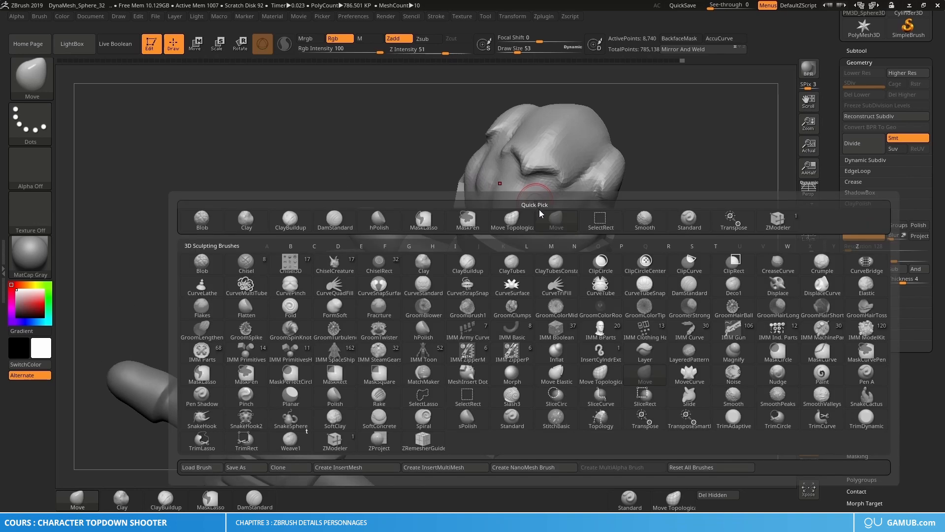
pyautogui.press('d')
pyautogui.press('s')
pyautogui.press('s')
pyautogui.moveTo(537, 207); pyautogui.dragTo(540, 207)
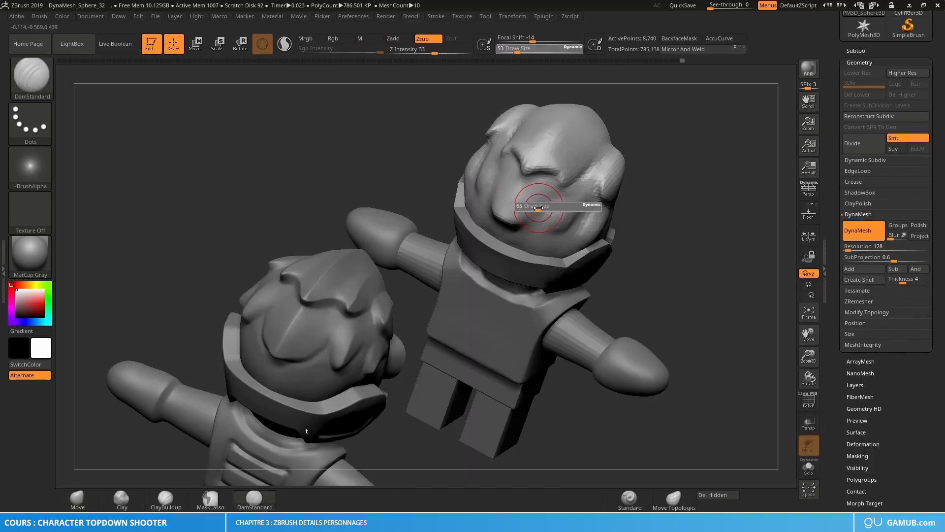
pyautogui.keyDown('alt'); pyautogui.moveTo(535, 208); pyautogui.dragTo(527, 217, button='right'); pyautogui.keyUp('alt')
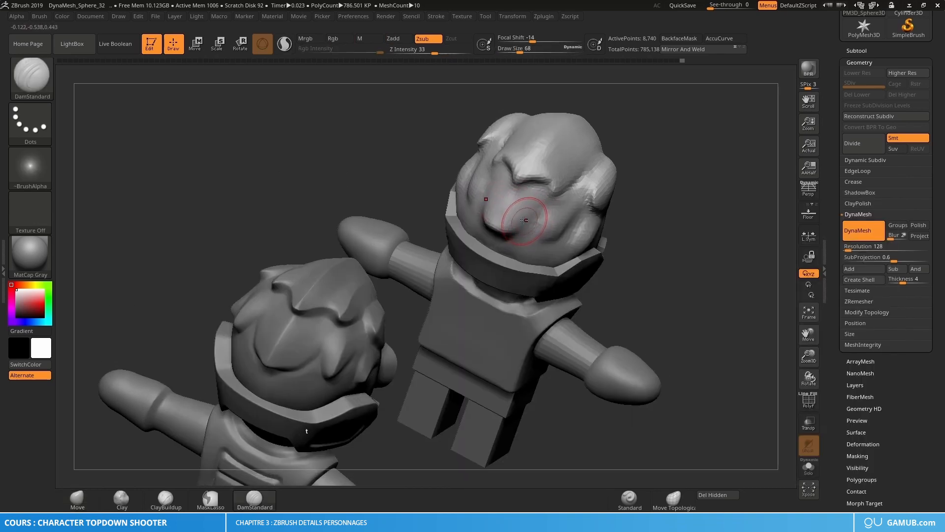
pyautogui.moveTo(533, 199); pyautogui.dragTo(507, 222)
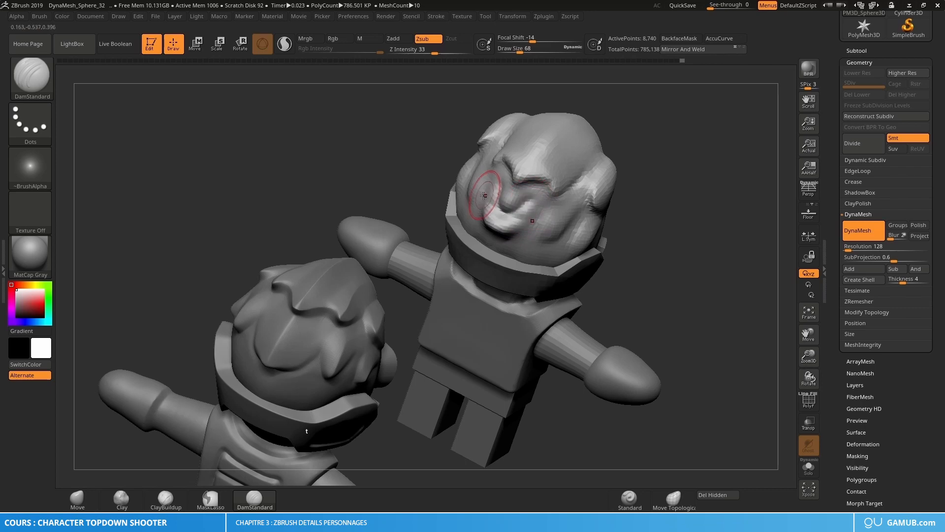
pyautogui.hotkey('ctrl', 'z')
# Carve the sides and a centre line into the central strand at the back of the head with DamStandard.
pyautogui.moveTo(524, 218); pyautogui.dragTo(528, 209, button='right')
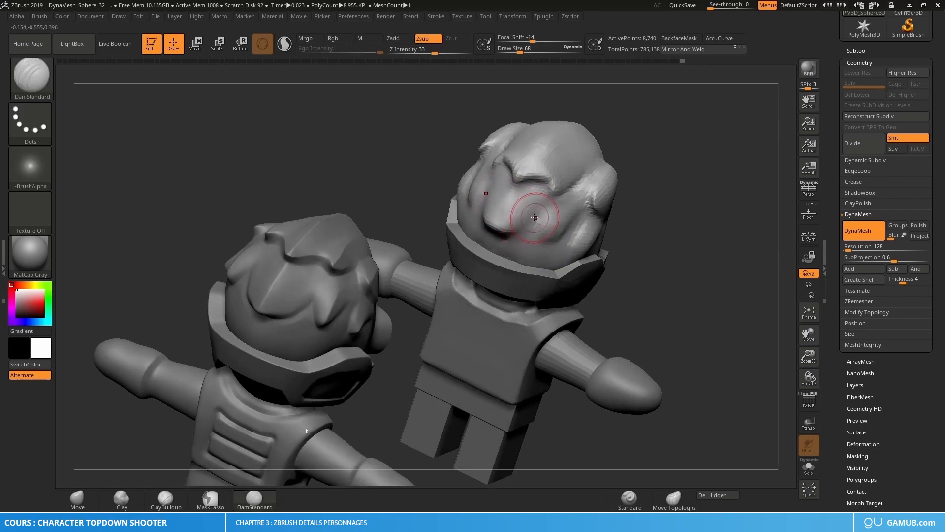
pyautogui.moveTo(546, 203); pyautogui.dragTo(540, 202)
pyautogui.moveTo(492, 229); pyautogui.dragTo(483, 209)
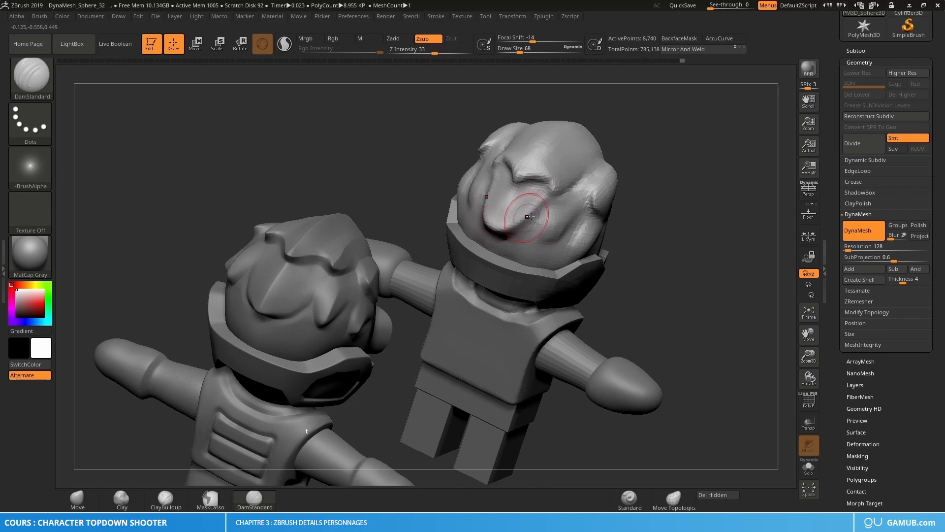
pyautogui.moveTo(516, 225)
pyautogui.mouseDown(button='right')
pyautogui.moveTo(495, 212)
pyautogui.moveTo(496, 250)
pyautogui.mouseUp(button='right')
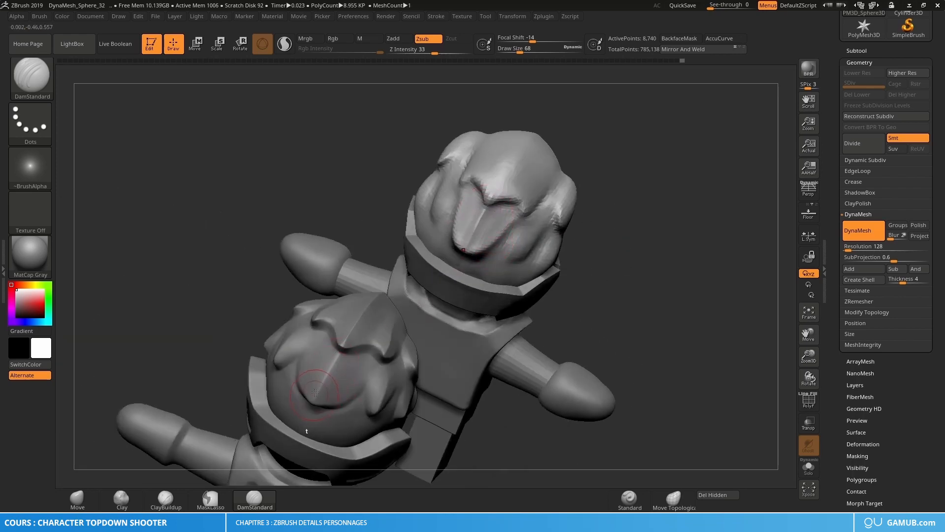
# Sculpt a sharp central ridge along the top hair clump with DamStandard at draw sizes 108 and 92.
pyautogui.moveTo(544, 153)
pyautogui.mouseDown(button='right')
pyautogui.moveTo(536, 177)
pyautogui.moveTo(545, 179)
pyautogui.mouseUp(button='right')
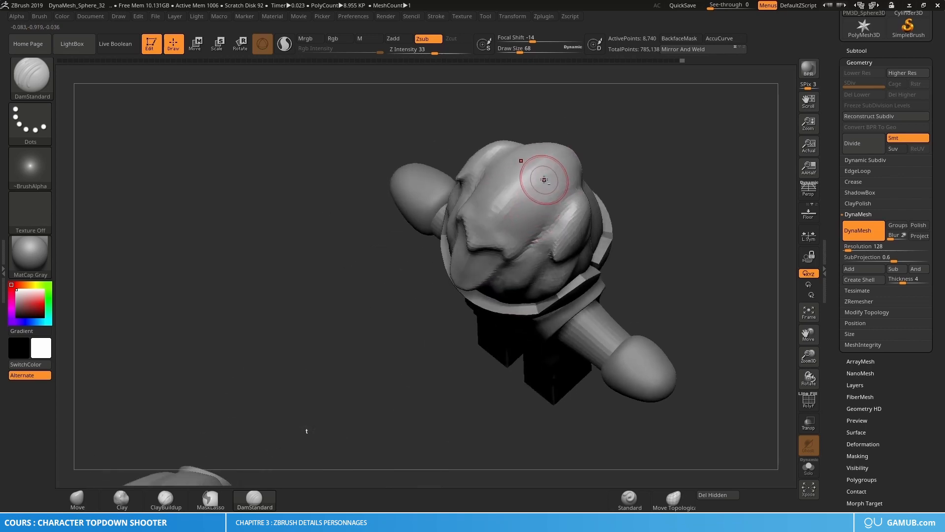
pyautogui.press('s')
pyautogui.moveTo(544, 179); pyautogui.dragTo(551, 179)
pyautogui.moveTo(551, 179)
pyautogui.mouseDown(button='right')
pyautogui.moveTo(559, 183)
pyautogui.moveTo(566, 150)
pyautogui.mouseUp(button='right')
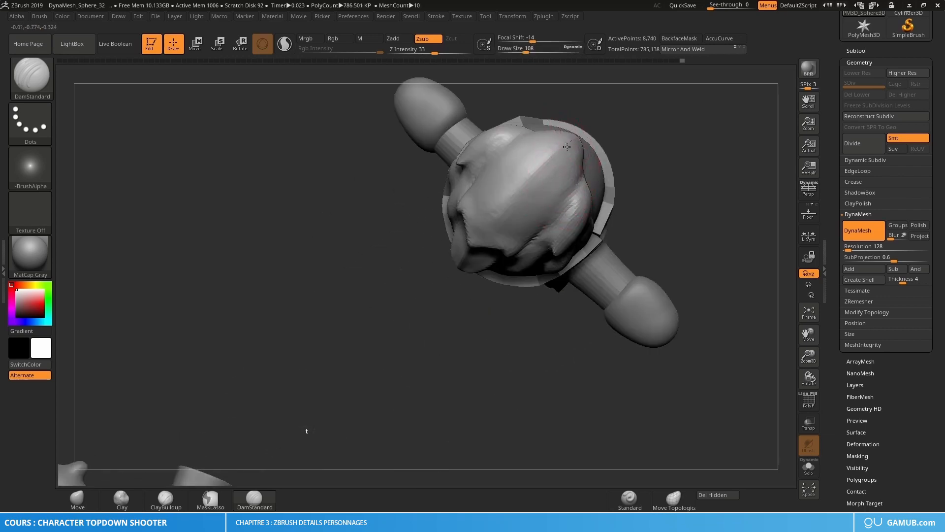
pyautogui.moveTo(492, 226); pyautogui.dragTo(514, 197, button='right')
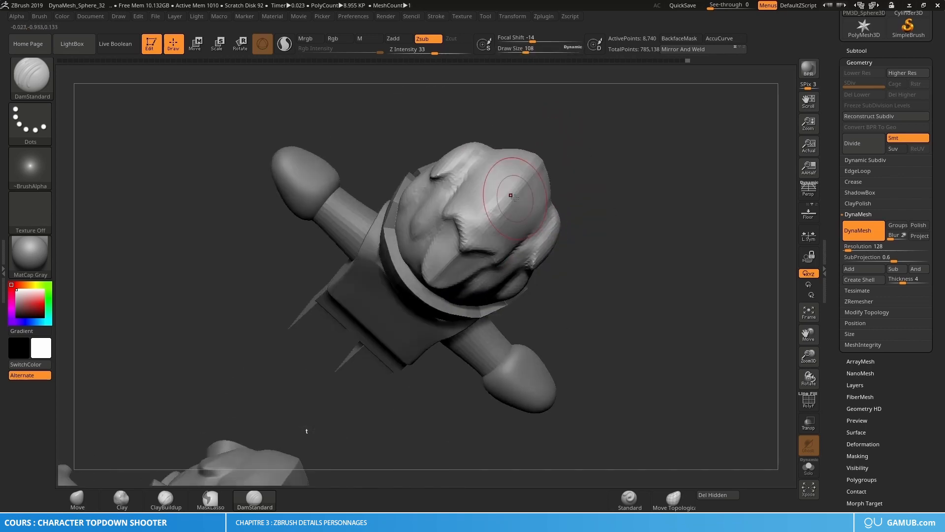
pyautogui.press('s')
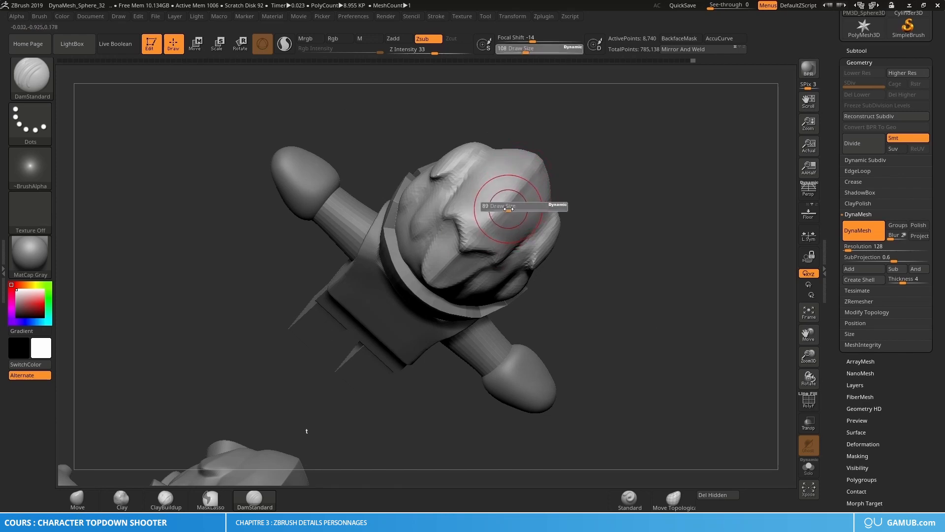
pyautogui.moveTo(509, 208); pyautogui.dragTo(506, 207)
pyautogui.moveTo(466, 244)
pyautogui.mouseDown(button='right')
pyautogui.moveTo(515, 238)
pyautogui.moveTo(529, 188)
pyautogui.moveTo(538, 200)
pyautogui.mouseUp(button='right')
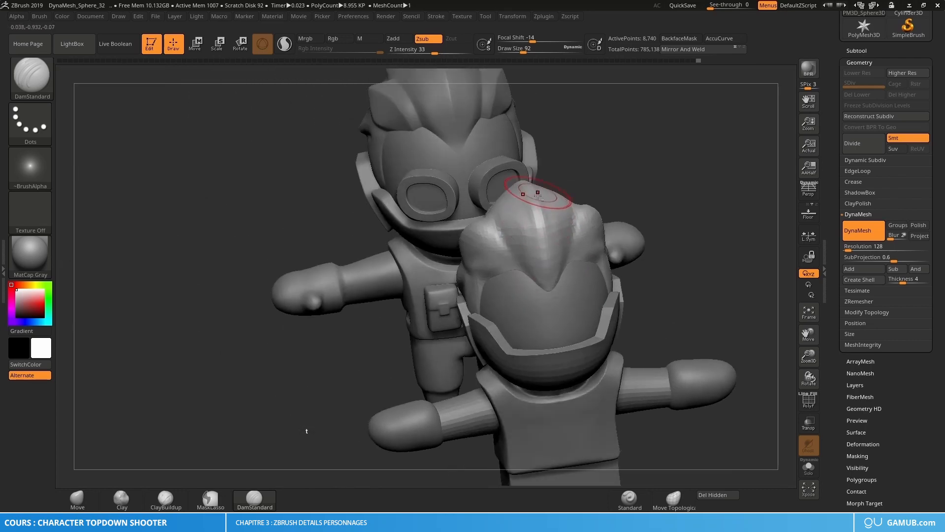
# Flatten the faces on both sides of the top hair clump's central ridge with hPolish at draw size 92.
pyautogui.moveTo(552, 280); pyautogui.dragTo(531, 217, button='right')
pyautogui.press('b')
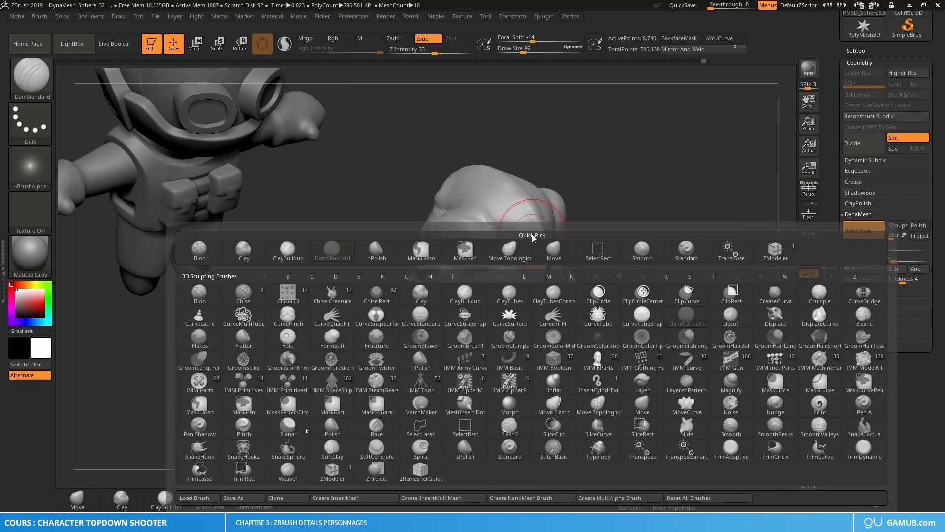
pyautogui.click(423, 361)
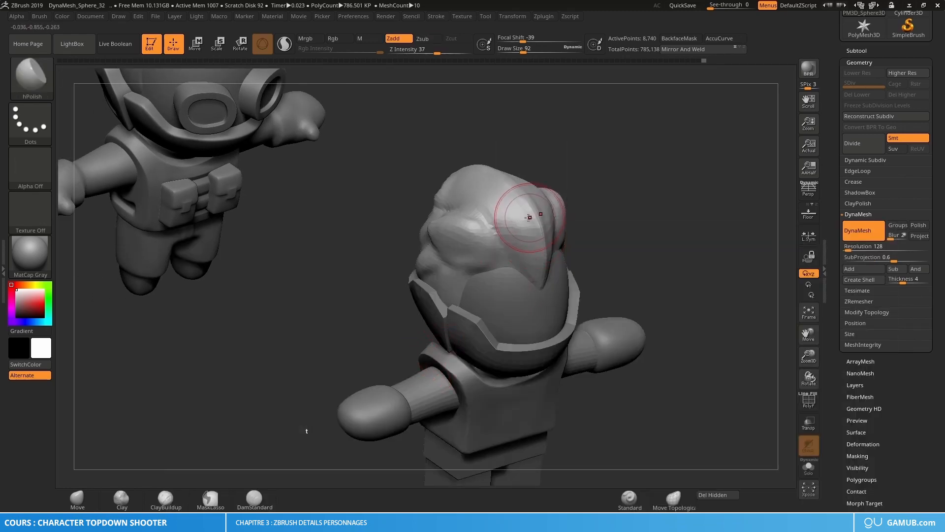
pyautogui.moveTo(528, 217); pyautogui.dragTo(519, 206)
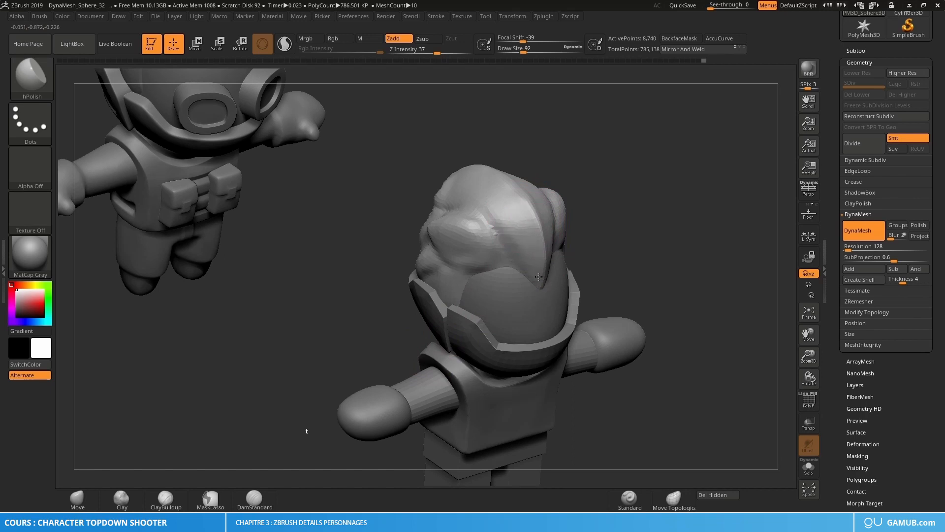
pyautogui.moveTo(514, 196); pyautogui.dragTo(515, 254, button='right')
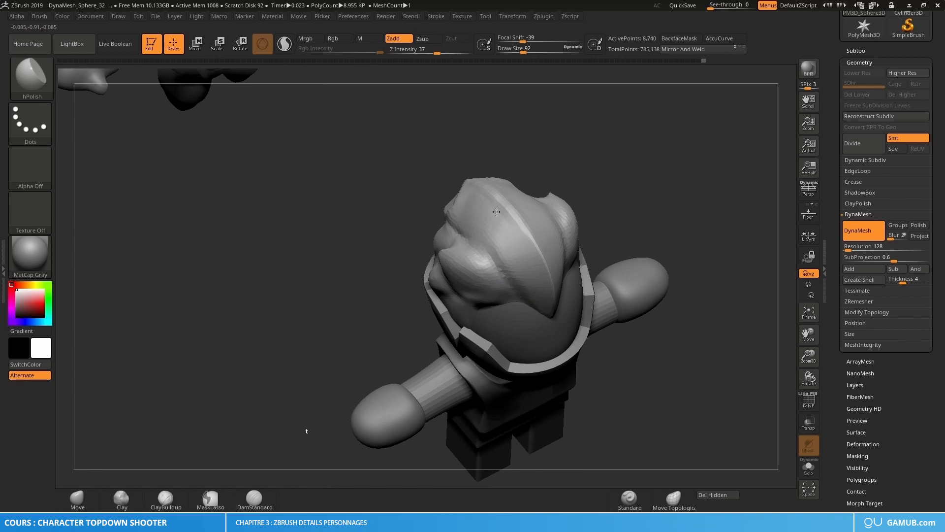
pyautogui.moveTo(491, 214); pyautogui.dragTo(485, 220, button='right')
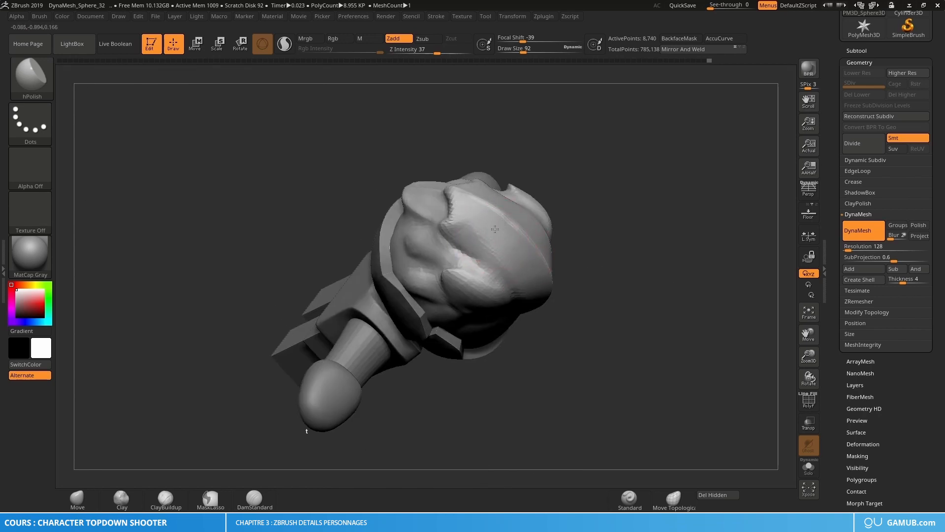
pyautogui.moveTo(495, 222); pyautogui.dragTo(518, 243, button='right')
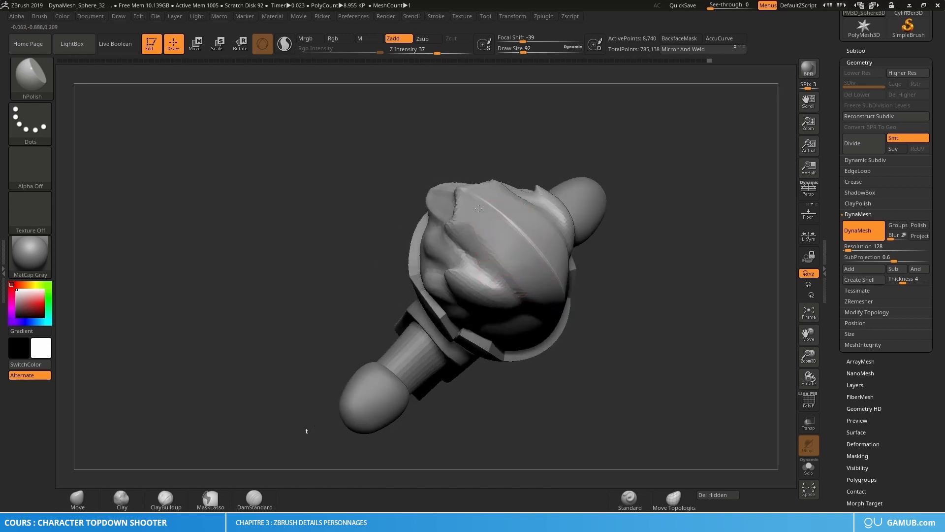
pyautogui.moveTo(472, 211); pyautogui.dragTo(530, 238, button='right')
pyautogui.moveTo(510, 257)
pyautogui.mouseDown(button='right')
pyautogui.moveTo(480, 246)
pyautogui.moveTo(446, 257)
pyautogui.mouseUp(button='right')
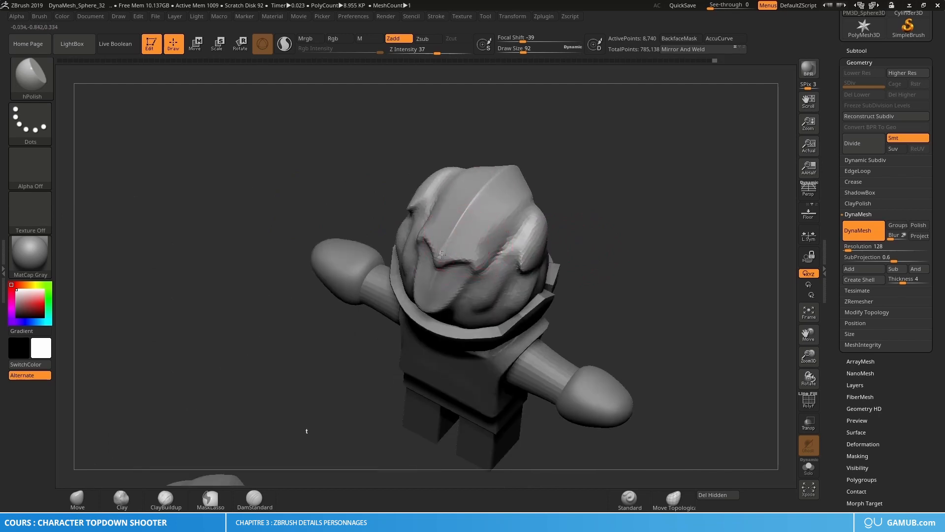
# Flatten the rear side face of the top clump next to the side clump with hPolish at draw size 53.
pyautogui.moveTo(507, 224); pyautogui.dragTo(482, 227, button='right')
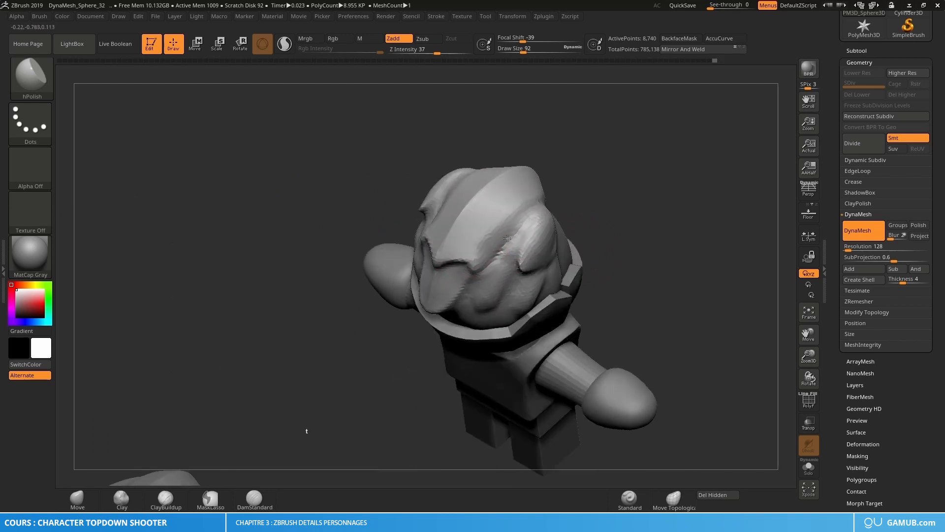
pyautogui.press('s')
pyautogui.moveTo(515, 227); pyautogui.dragTo(511, 225)
pyautogui.press('s')
pyautogui.moveTo(473, 269); pyautogui.dragTo(486, 228)
pyautogui.moveTo(464, 275); pyautogui.dragTo(445, 281, button='right')
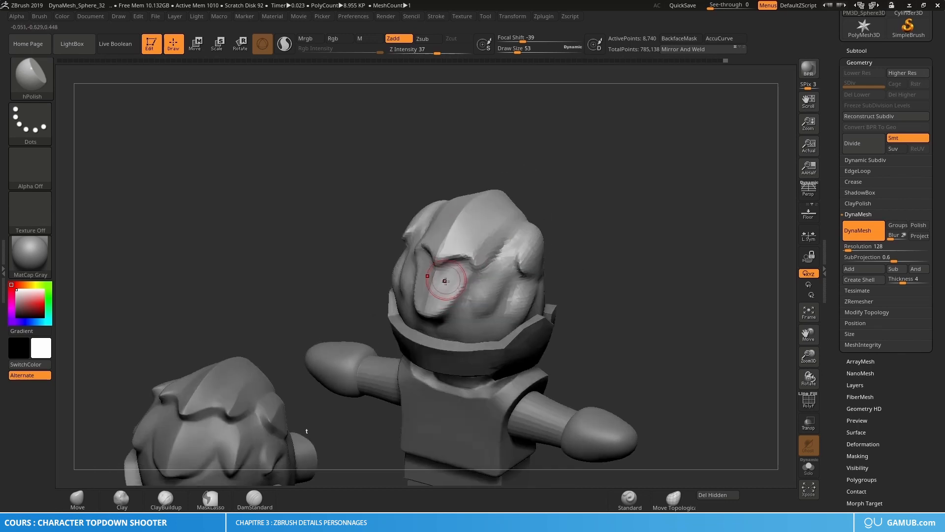
# Flatten the faces of the central strand at the back of the head with hPolish at draw size 50.
pyautogui.press('s')
pyautogui.moveTo(446, 288); pyautogui.dragTo(449, 288)
pyautogui.moveTo(461, 289); pyautogui.dragTo(451, 286, button='right')
pyautogui.press('s')
pyautogui.moveTo(451, 285); pyautogui.dragTo(444, 286)
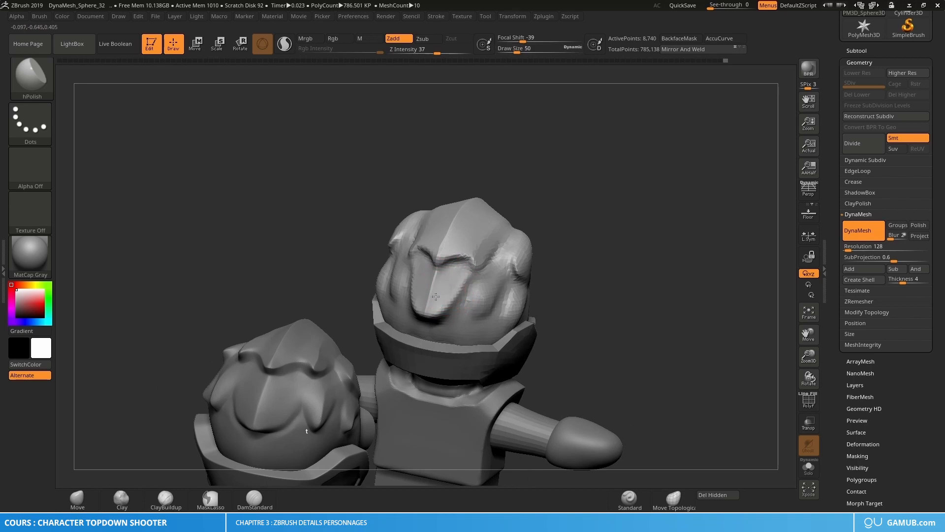
pyautogui.moveTo(446, 292); pyautogui.dragTo(434, 274, button='right')
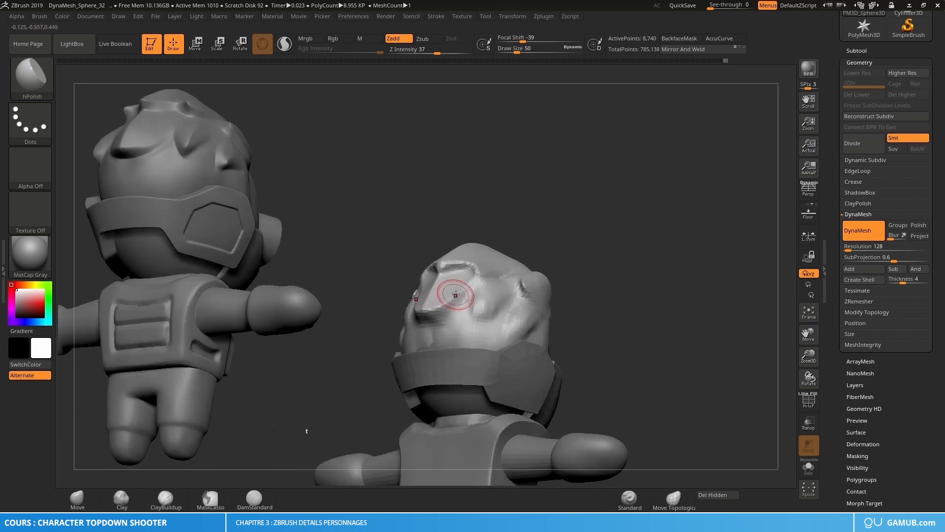
# Carve the creases around the side hair clump and its pointed tip with DamStandard at draw size 71.
pyautogui.moveTo(460, 316); pyautogui.dragTo(468, 275, button='right')
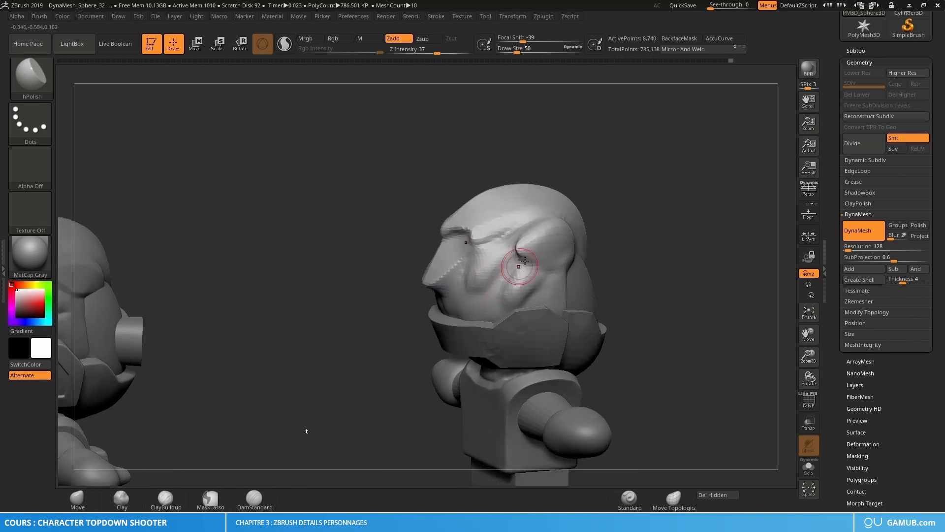
pyautogui.moveTo(545, 238); pyautogui.dragTo(600, 244, button='right')
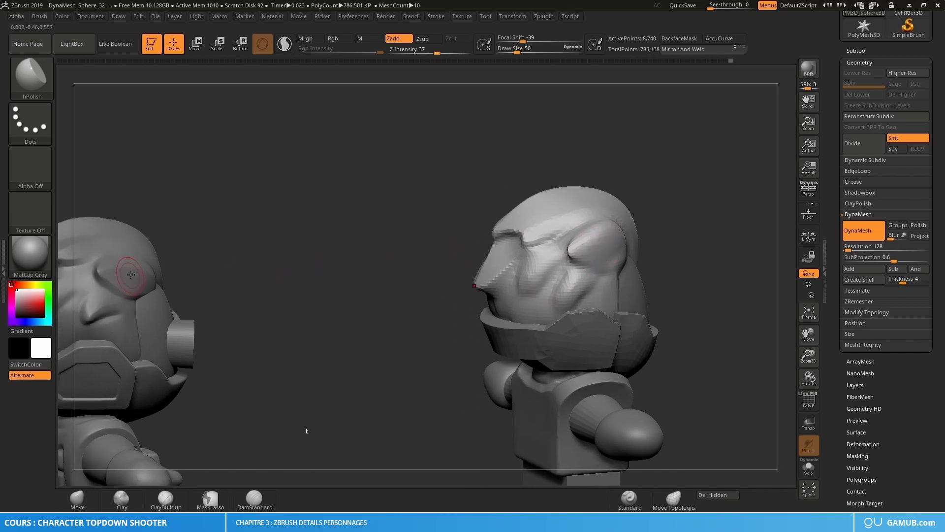
pyautogui.keyDown('alt'); pyautogui.moveTo(592, 242); pyautogui.dragTo(522, 259, button='right'); pyautogui.keyUp('alt')
pyautogui.press('b')
pyautogui.press('d')
pyautogui.press('s')
pyautogui.press('s')
pyautogui.moveTo(528, 266); pyautogui.dragTo(530, 266)
pyautogui.moveTo(532, 265); pyautogui.dragTo(565, 250, button='right')
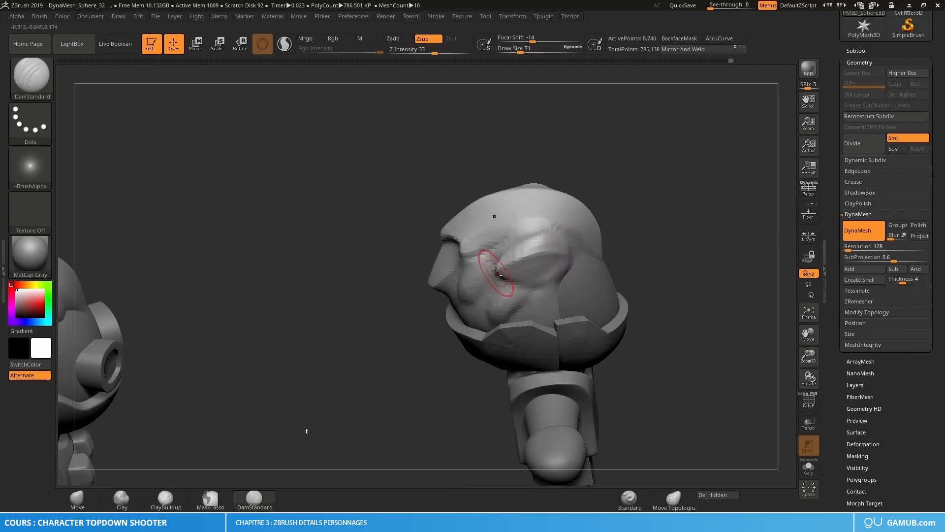
pyautogui.moveTo(497, 270); pyautogui.dragTo(541, 261, button='right')
# Flatten the upper and lower faces of the side hair clump with hPolish at draw sizes 48 and 65.
pyautogui.press('b')
pyautogui.press('h')
pyautogui.press('p')
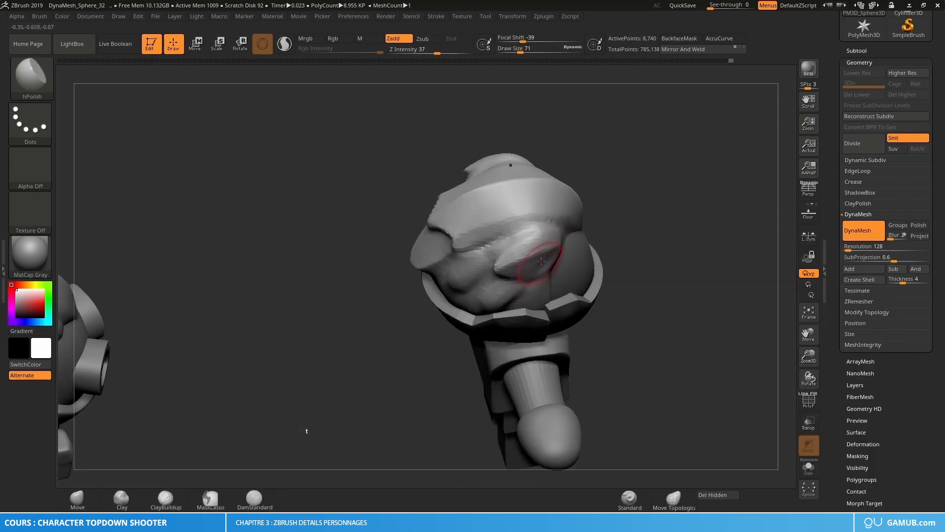
pyautogui.moveTo(542, 261)
pyautogui.mouseDown()
pyautogui.moveTo(545, 243)
pyautogui.moveTo(538, 245)
pyautogui.mouseUp()
pyautogui.press('s')
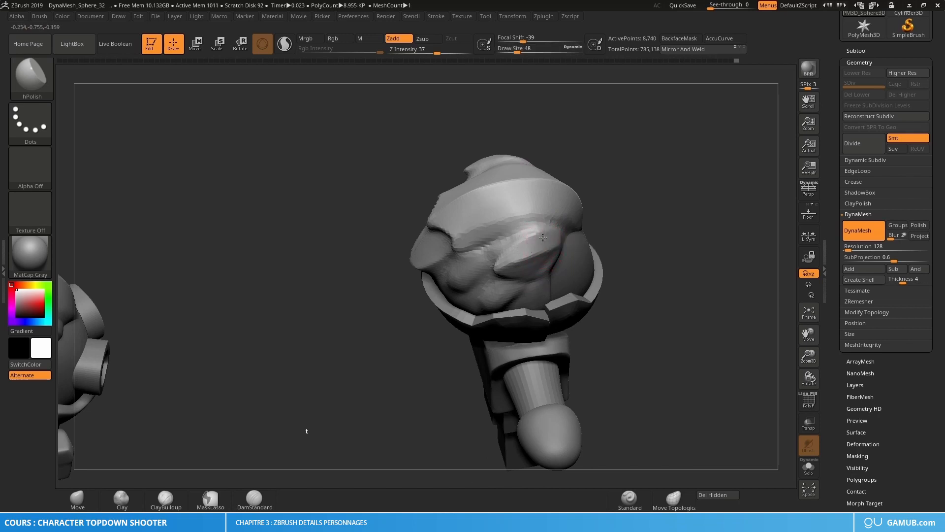
pyautogui.moveTo(517, 257)
pyautogui.mouseDown(button='right')
pyautogui.moveTo(527, 286)
pyautogui.moveTo(521, 269)
pyautogui.mouseUp(button='right')
pyautogui.press('s')
pyautogui.moveTo(522, 267); pyautogui.dragTo(503, 264)
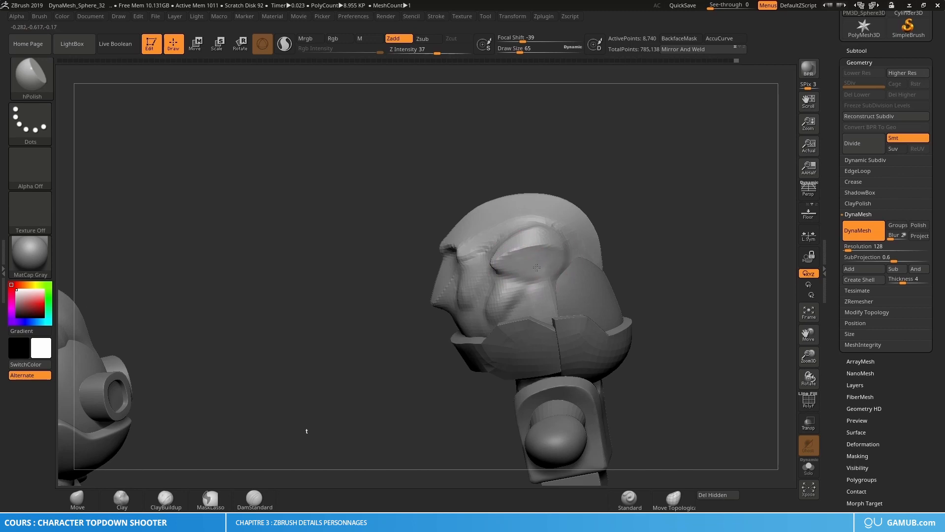
# Carve the outline of the lock between the central back strand and the side clump with DamStandard at draw sizes 45 and 50.
pyautogui.moveTo(561, 261)
pyautogui.mouseDown(button='right')
pyautogui.moveTo(536, 248)
pyautogui.moveTo(551, 247)
pyautogui.mouseUp(button='right')
pyautogui.press('b')
pyautogui.press('d')
pyautogui.press('s')
pyautogui.press('s')
pyautogui.moveTo(545, 250); pyautogui.dragTo(542, 250)
pyautogui.moveTo(542, 250); pyautogui.dragTo(536, 239, button='right')
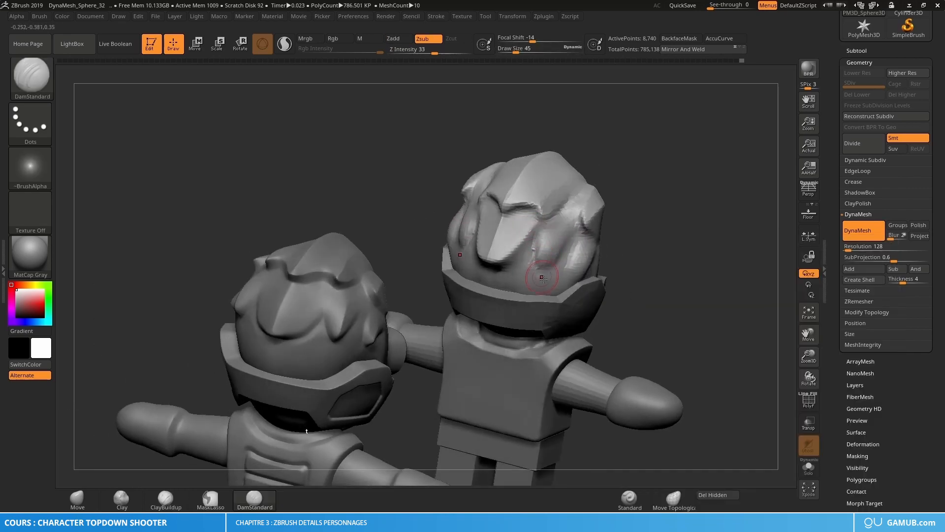
pyautogui.moveTo(543, 278); pyautogui.dragTo(536, 252)
pyautogui.moveTo(560, 261); pyautogui.dragTo(544, 256, button='right')
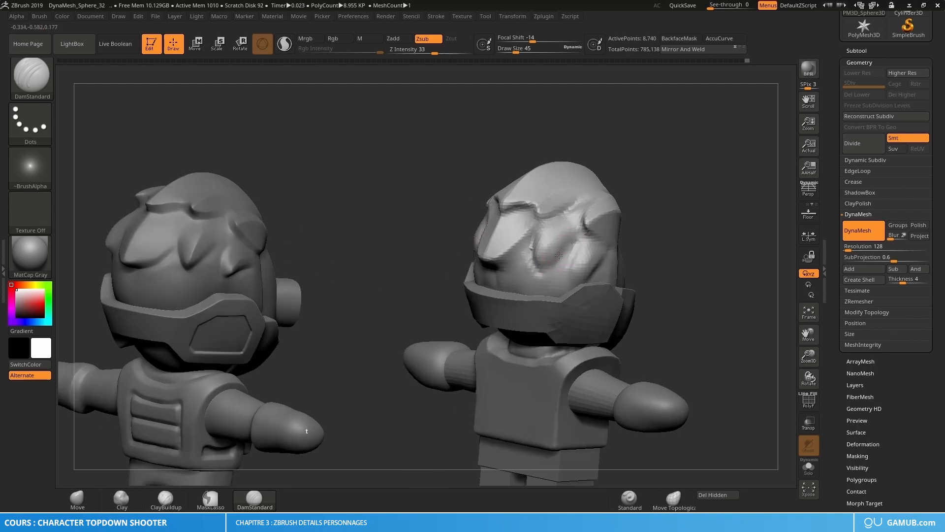
pyautogui.press('s')
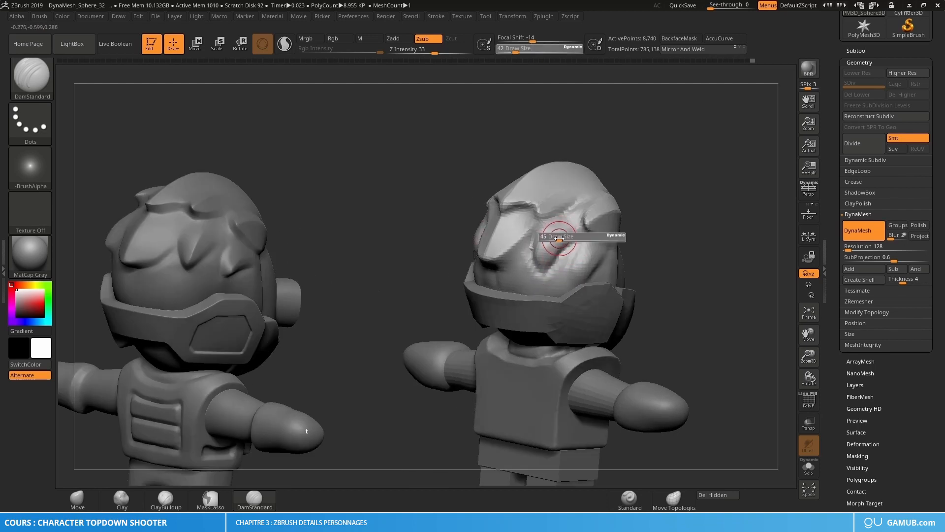
pyautogui.click(561, 239)
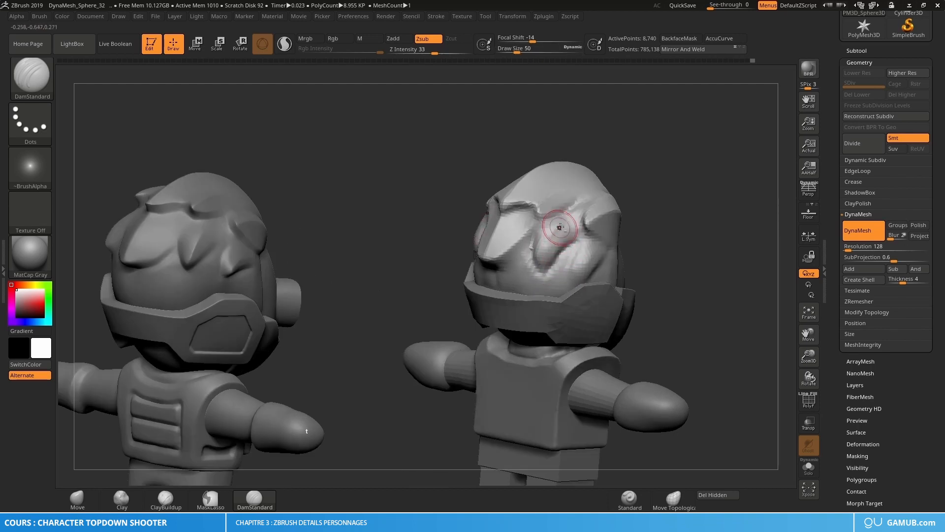
pyautogui.moveTo(549, 245); pyautogui.dragTo(547, 272)
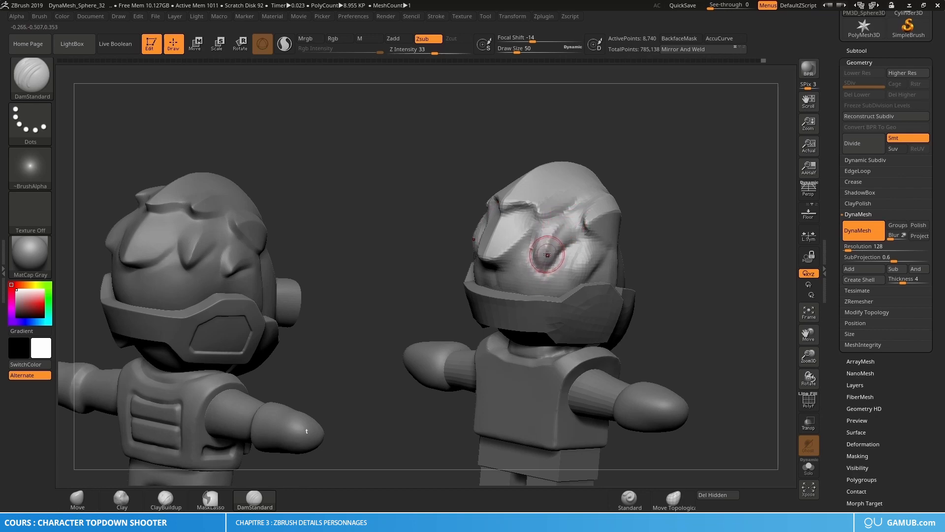
# Flatten the lock beside the central back strand and the surface around it with hPolish at draw size 50.
pyautogui.press('b')
pyautogui.press('h')
pyautogui.press('p')
pyautogui.moveTo(554, 249)
pyautogui.mouseDown(button='right')
pyautogui.moveTo(565, 226)
pyautogui.moveTo(545, 237)
pyautogui.mouseUp(button='right')
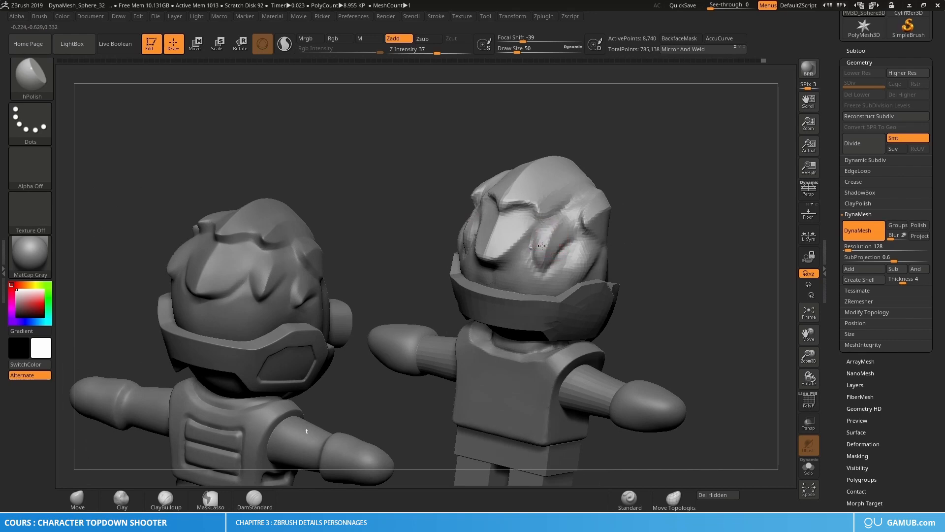
pyautogui.moveTo(544, 239)
pyautogui.mouseDown()
pyautogui.moveTo(531, 274)
pyautogui.moveTo(555, 276)
pyautogui.mouseUp()
pyautogui.keyDown('alt'); pyautogui.moveTo(574, 269); pyautogui.dragTo(530, 254, button='right'); pyautogui.keyUp('alt')
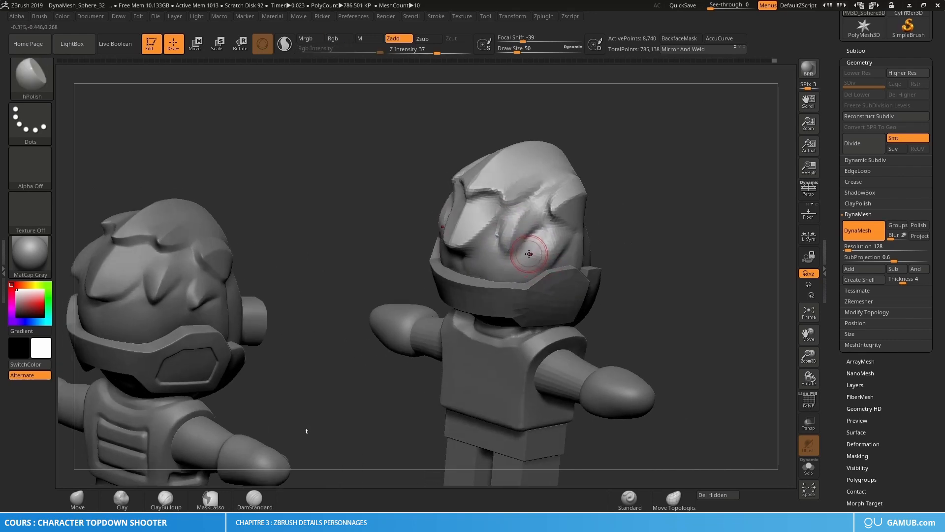
# Pull the tip and edges of the lock beside the central back strand into shape with Move at draw size 35.
pyautogui.press('b')
pyautogui.press('m')
pyautogui.press('v')
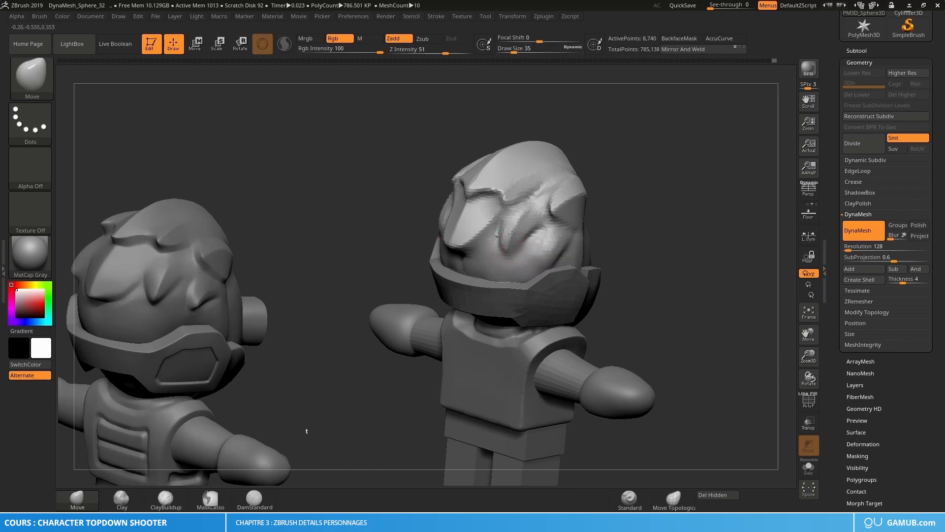
pyautogui.moveTo(542, 253)
pyautogui.keyDown('alt'); pyautogui.mouseDown(button='right')
pyautogui.moveTo(561, 240)
pyautogui.moveTo(545, 227)
pyautogui.moveTo(524, 238)
pyautogui.moveTo(544, 241)
pyautogui.moveTo(531, 240)
pyautogui.mouseUp(button='right'); pyautogui.keyUp('alt')
# Carve the small lock below the side clump with DamStandard at draw size 42 and smooth the surface around it.
pyautogui.press('b')
pyautogui.press('d')
pyautogui.press('s')
pyautogui.press('s')
pyautogui.moveTo(572, 231); pyautogui.dragTo(574, 231)
pyautogui.moveTo(564, 231); pyautogui.dragTo(572, 224, button='right')
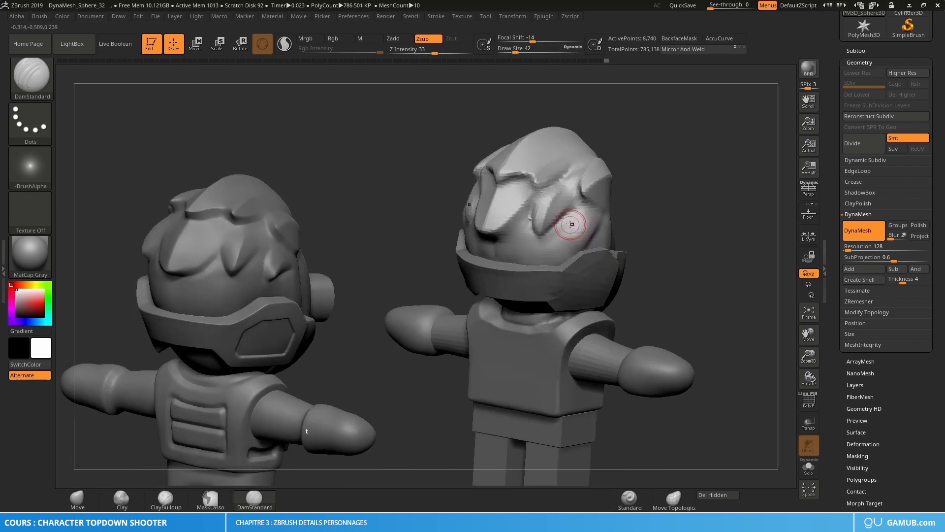
pyautogui.moveTo(566, 238)
pyautogui.mouseDown()
pyautogui.moveTo(576, 215)
pyautogui.moveTo(570, 247)
pyautogui.mouseUp()
pyautogui.moveTo(574, 238); pyautogui.dragTo(566, 232, button='right')
pyautogui.moveTo(568, 234)
pyautogui.keyDown('shift'); pyautogui.mouseDown()
pyautogui.moveTo(571, 251)
pyautogui.moveTo(583, 234)
pyautogui.mouseUp(); pyautogui.keyUp('shift')
pyautogui.moveTo(595, 226)
pyautogui.mouseDown(button='right')
pyautogui.moveTo(583, 225)
pyautogui.moveTo(579, 237)
pyautogui.mouseUp(button='right')
# Reshape the small lock below the side clump with Move at draw sizes 53 and 62.
pyautogui.press('b')
pyautogui.press('m')
pyautogui.press('v')
pyautogui.press('s')
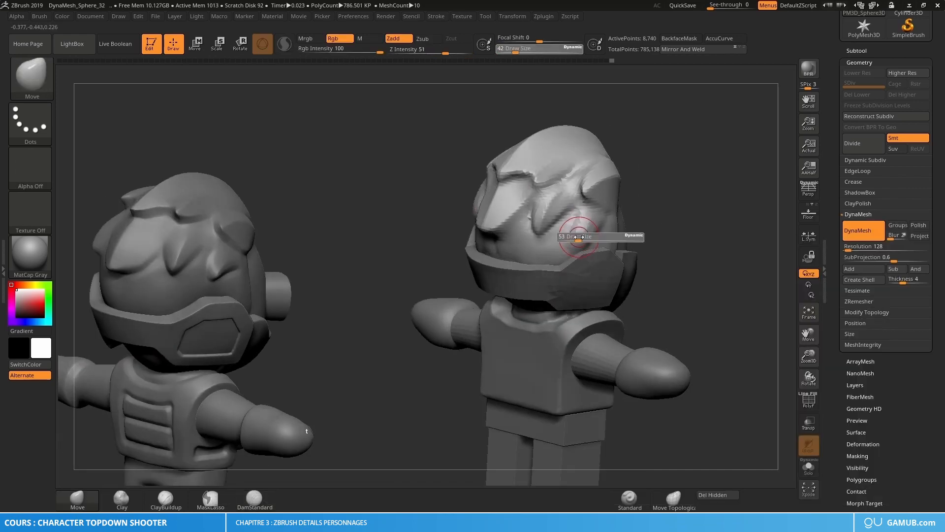
pyautogui.click(579, 237)
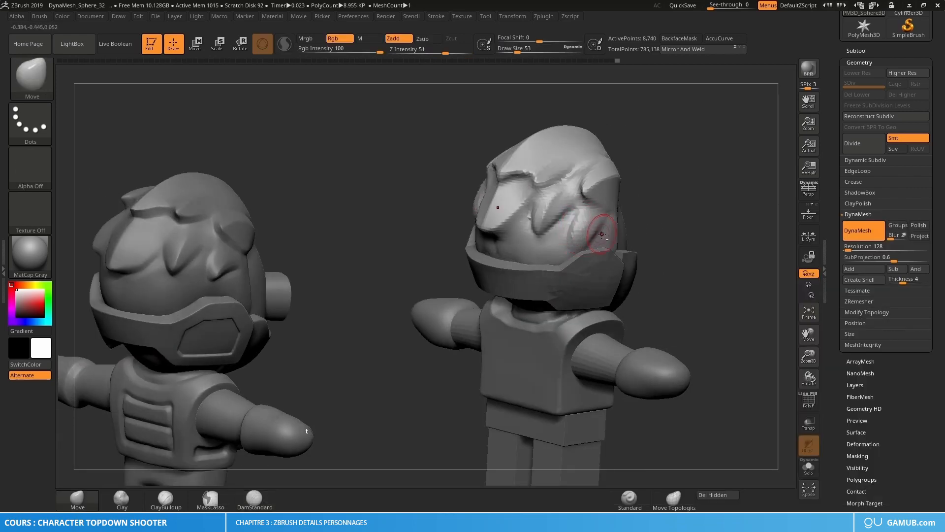
pyautogui.moveTo(602, 236)
pyautogui.mouseDown(button='right')
pyautogui.moveTo(584, 228)
pyautogui.moveTo(563, 239)
pyautogui.moveTo(638, 275)
pyautogui.mouseUp(button='right')
pyautogui.press('s')
pyautogui.click(564, 240)
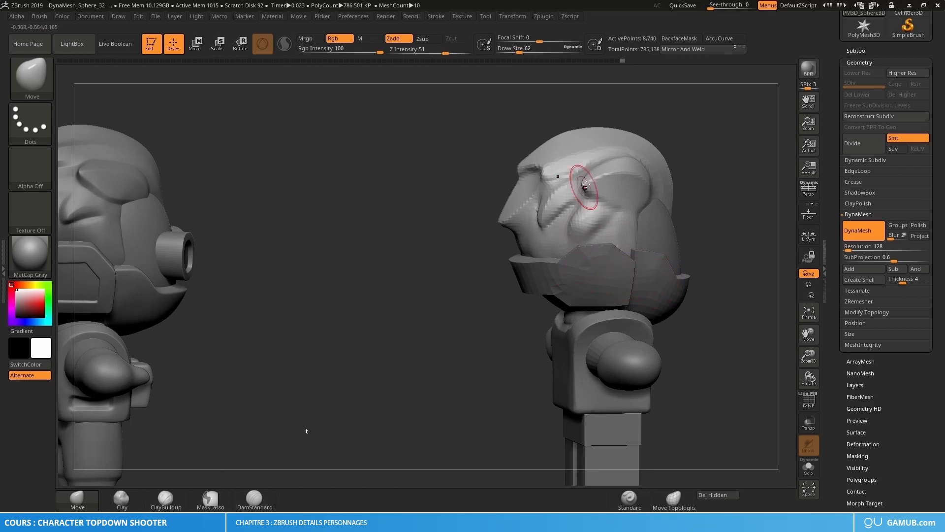
pyautogui.moveTo(593, 205); pyautogui.dragTo(590, 217, button='right')
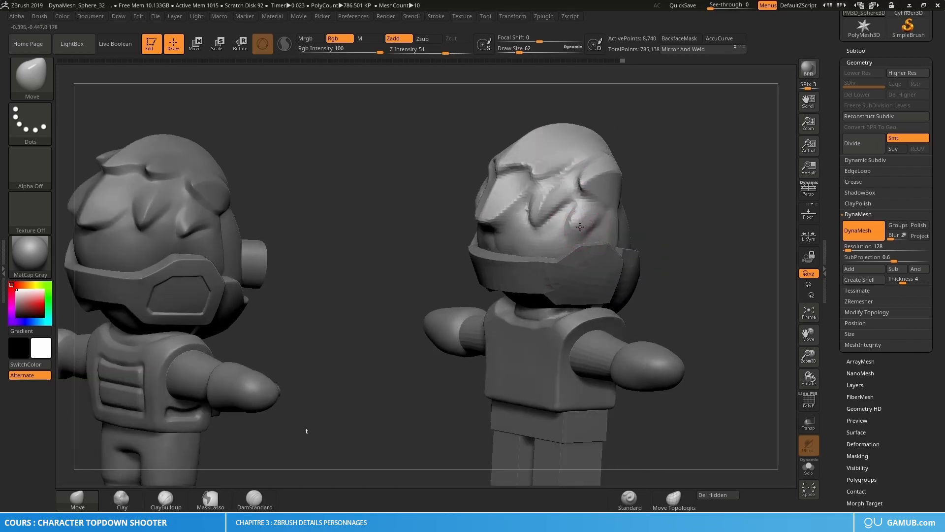
# Deepen the crease around the small lock below the side clump with DamStandard at draw size 62.
pyautogui.press('b')
pyautogui.press('d')
pyautogui.press('s')
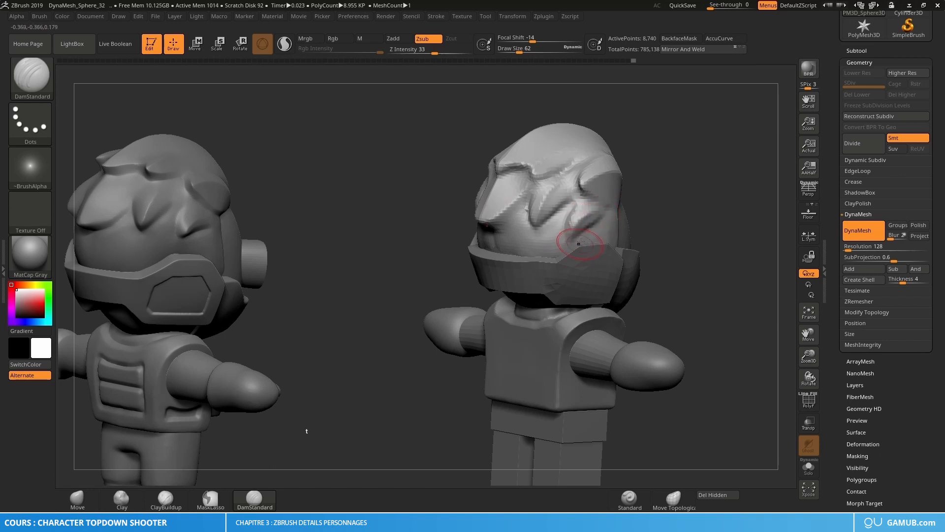
pyautogui.moveTo(577, 203)
pyautogui.mouseDown(button='right')
pyautogui.moveTo(598, 217)
pyautogui.moveTo(578, 212)
pyautogui.mouseUp(button='right')
# Refine the small lock's tip and edges below the side clump with the Move brush.
pyautogui.press('b')
pyautogui.press('m')
pyautogui.press('v')
pyautogui.press('s')
pyautogui.moveTo(585, 210); pyautogui.dragTo(591, 211)
pyautogui.moveTo(586, 210)
pyautogui.mouseDown(button='right')
pyautogui.moveTo(594, 207)
pyautogui.moveTo(583, 211)
pyautogui.mouseUp(button='right')
pyautogui.press('s')
pyautogui.moveTo(584, 211)
pyautogui.mouseDown()
pyautogui.moveTo(593, 213)
pyautogui.moveTo(576, 222)
pyautogui.mouseUp()
# Adjust the overall shape of the hair at the back of the head with Move at draw size 276.
pyautogui.press('s')
pyautogui.keyDown('alt'); pyautogui.moveTo(532, 234); pyautogui.dragTo(558, 236, button='right'); pyautogui.keyUp('alt')
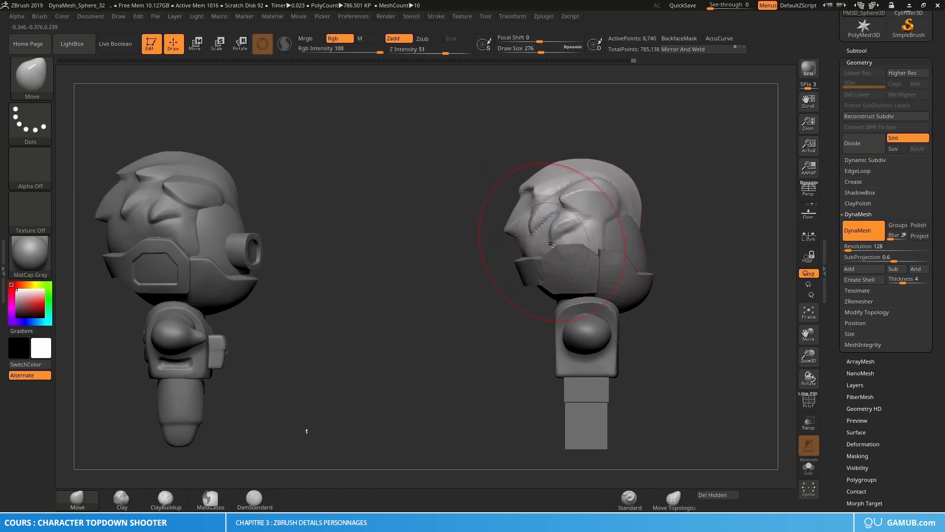
pyautogui.moveTo(532, 241)
pyautogui.mouseDown()
pyautogui.moveTo(528, 208)
pyautogui.moveTo(542, 182)
pyautogui.mouseUp()
# Refine the shape of the large side clump with Move at draw sizes 120 and 48.
pyautogui.press('s')
pyautogui.moveTo(604, 210); pyautogui.dragTo(591, 211)
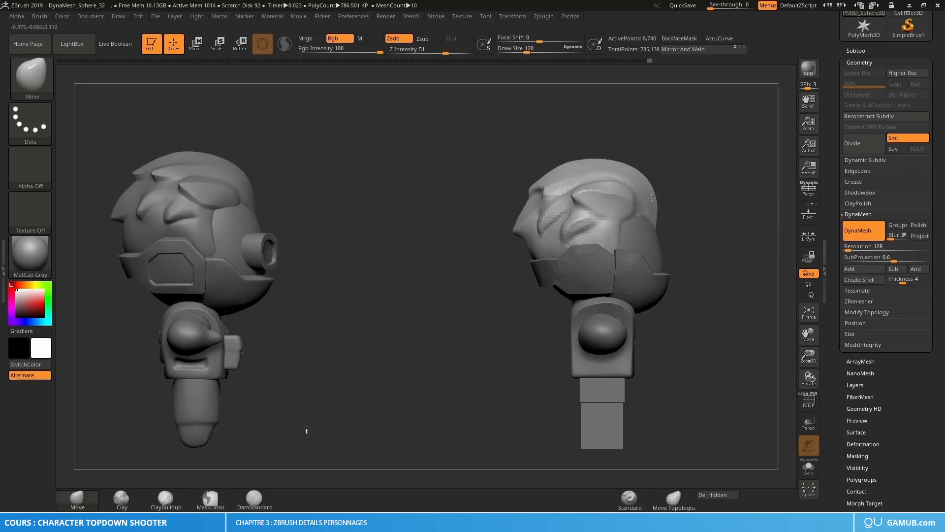
pyautogui.press('s')
pyautogui.moveTo(607, 196); pyautogui.dragTo(595, 196)
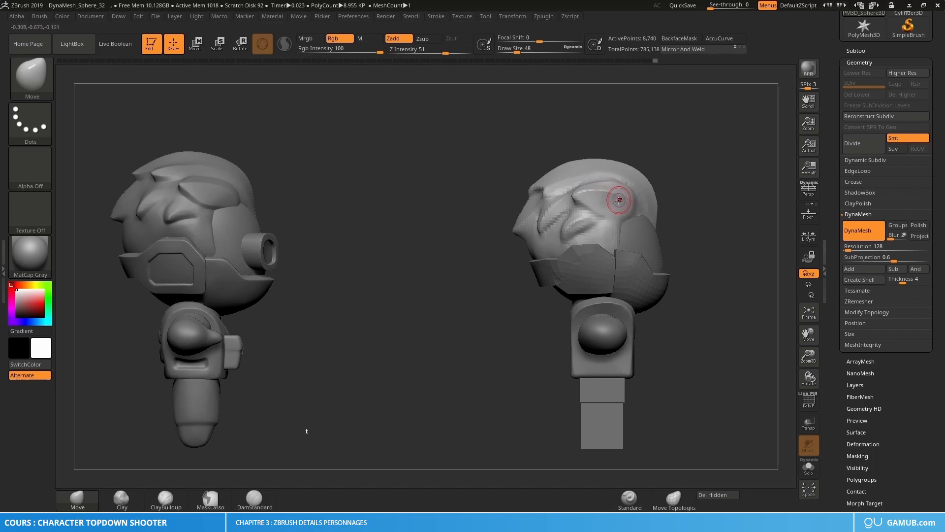
# Flatten the surface of the large side hair clump with the hPolish brush at draw size 71.
pyautogui.press('b')
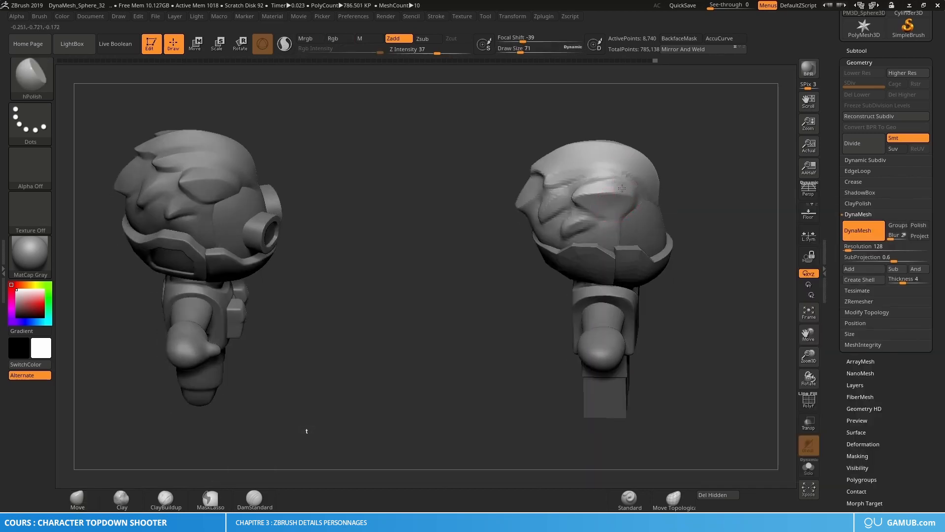
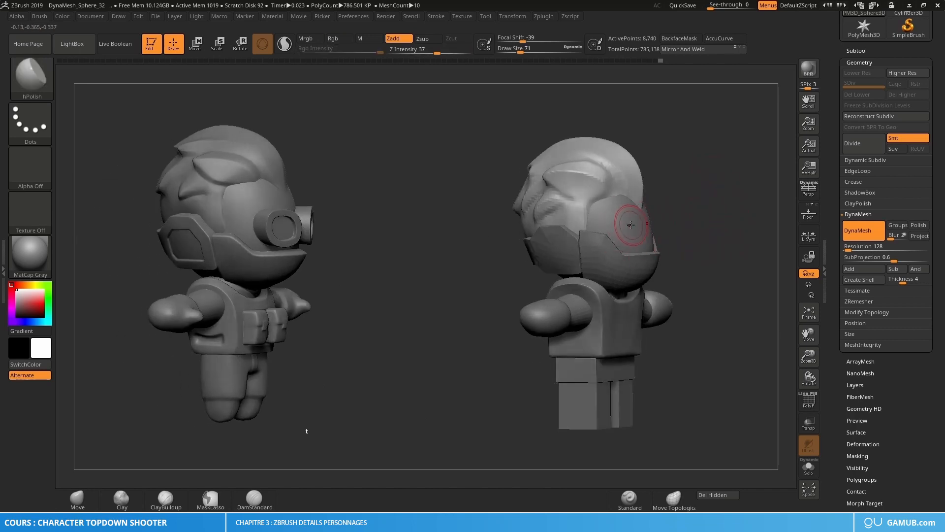
# Make the face's sphere the active subtool, set the draw size to 40 and open the subtool list.
pyautogui.keyDown('alt'); pyautogui.click(641, 237); pyautogui.keyUp('alt')
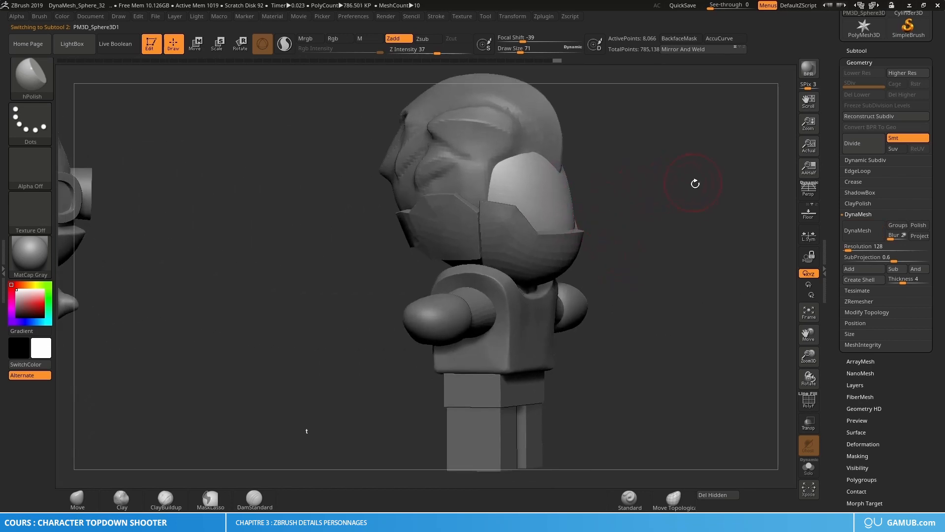
pyautogui.press('s')
pyautogui.moveTo(685, 196); pyautogui.dragTo(683, 196)
pyautogui.keyDown('alt'); pyautogui.moveTo(634, 225); pyautogui.dragTo(682, 251); pyautogui.keyUp('alt')
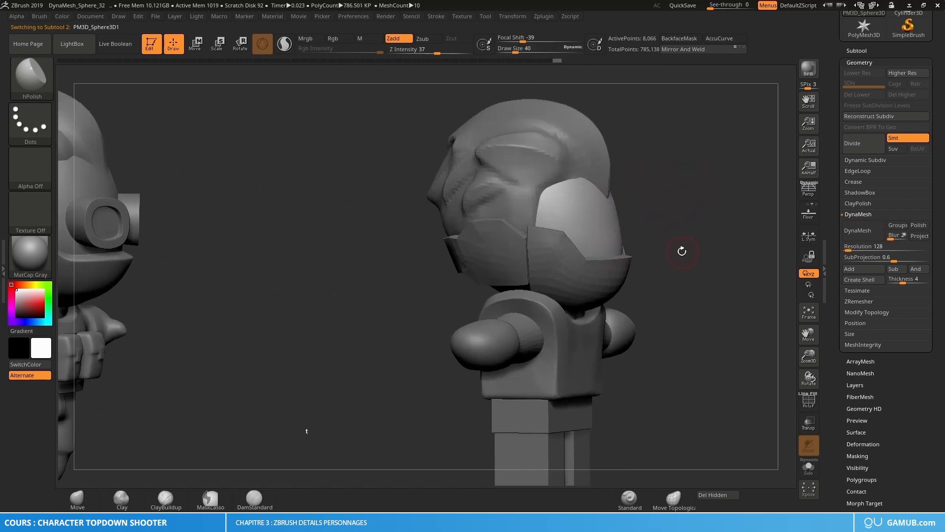
pyautogui.click(863, 62)
pyautogui.click(858, 50)
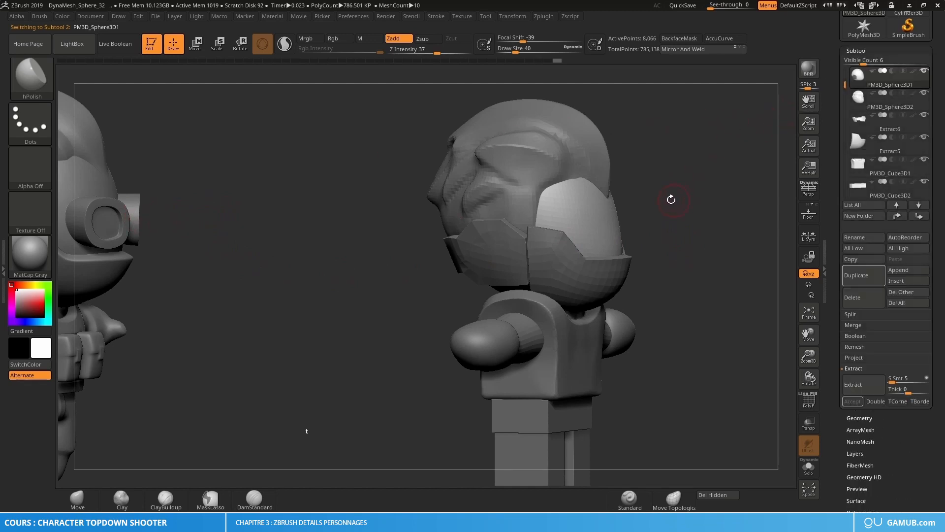
# Insert a Cylinder3D as a new subtool below the face sphere to start the goggles.
pyautogui.moveTo(357, 221); pyautogui.dragTo(198, 224)
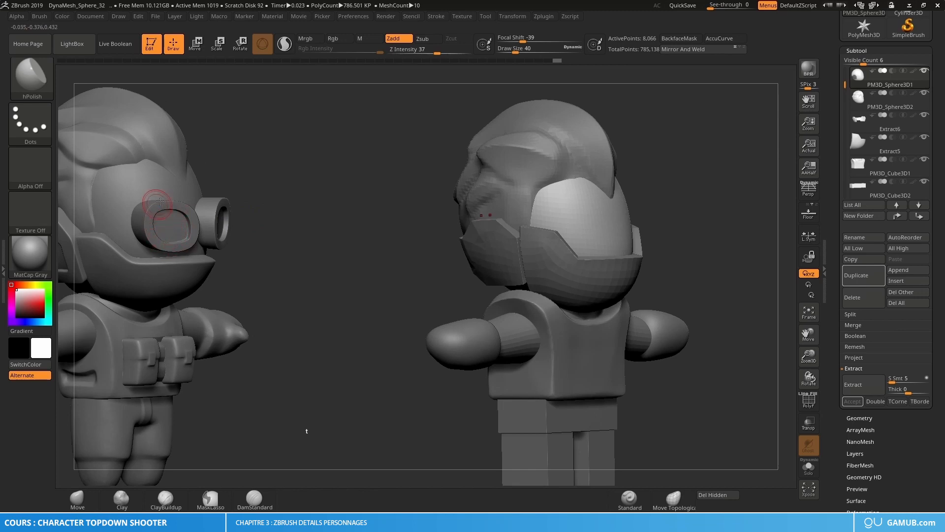
pyautogui.moveTo(653, 231)
pyautogui.mouseDown()
pyautogui.moveTo(670, 218)
pyautogui.moveTo(650, 224)
pyautogui.mouseUp()
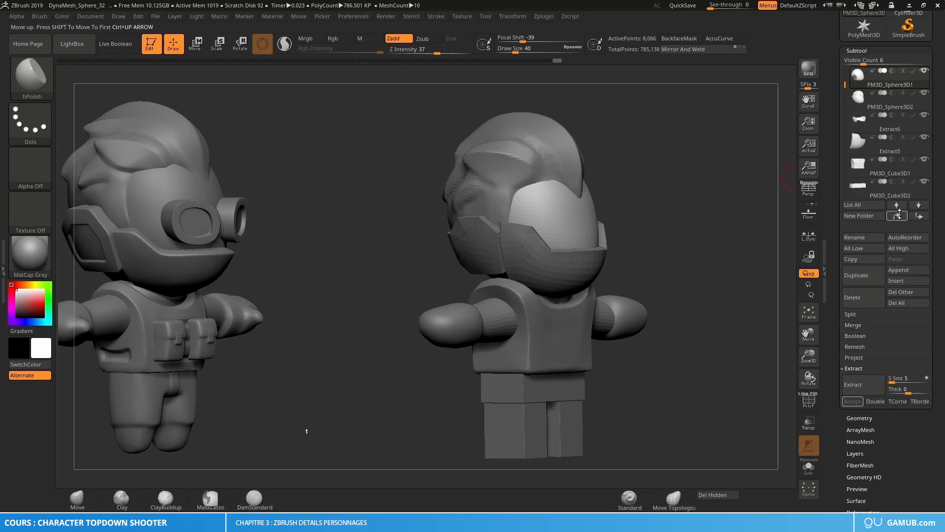
pyautogui.click(859, 51)
pyautogui.click(860, 51)
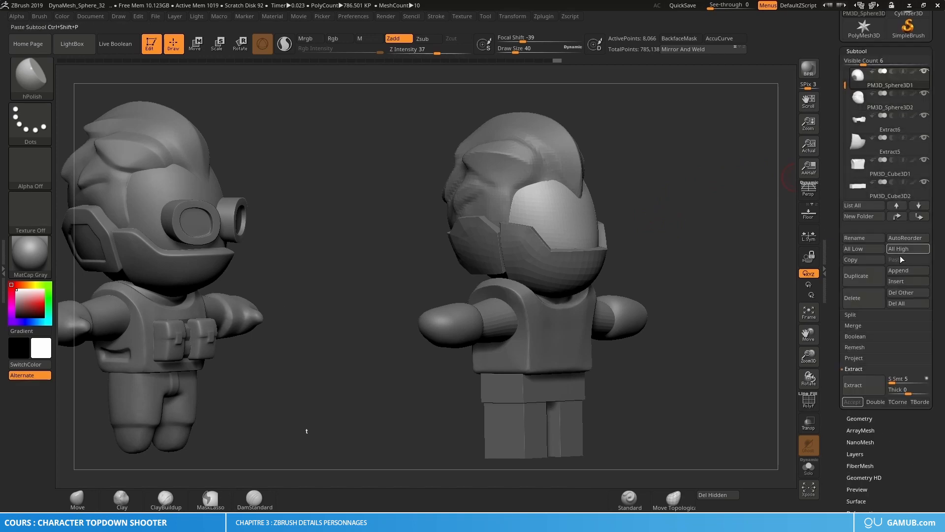
pyautogui.click(907, 281)
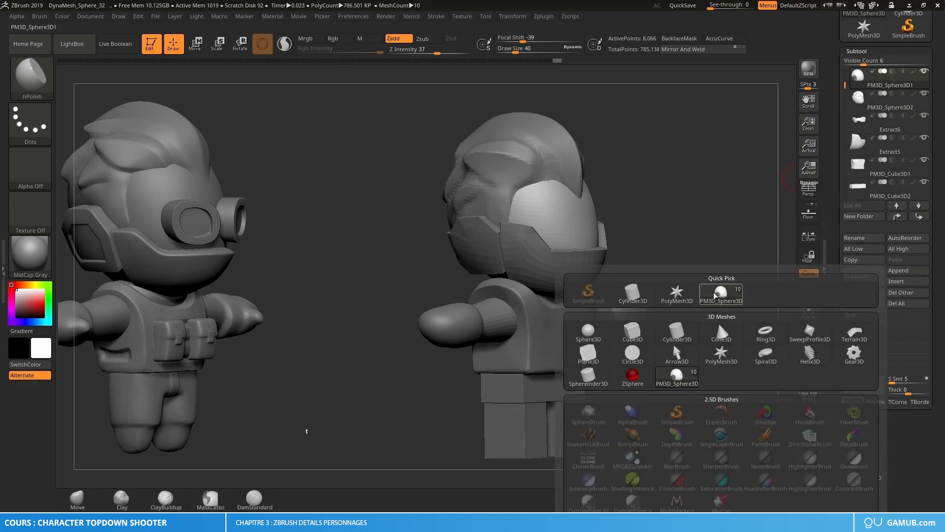
pyautogui.click(633, 293)
# Scale the cylinder down, turn its axis forward and move it to the front of the face at eye height.
pyautogui.press('f')
pyautogui.keyDown('shift'); pyautogui.moveTo(710, 205); pyautogui.dragTo(711, 224); pyautogui.keyUp('shift')
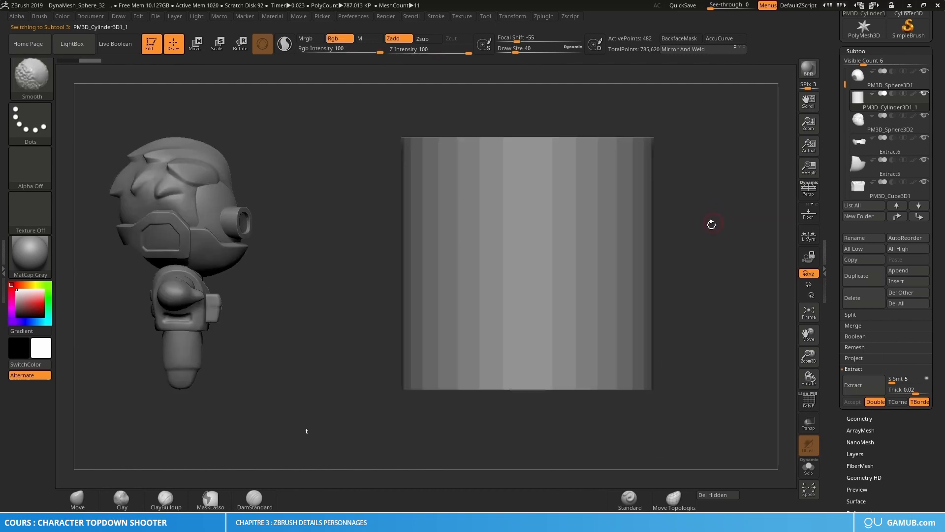
pyautogui.press('e')
pyautogui.moveTo(532, 260); pyautogui.dragTo(408, 262)
pyautogui.moveTo(565, 225); pyautogui.dragTo(631, 225)
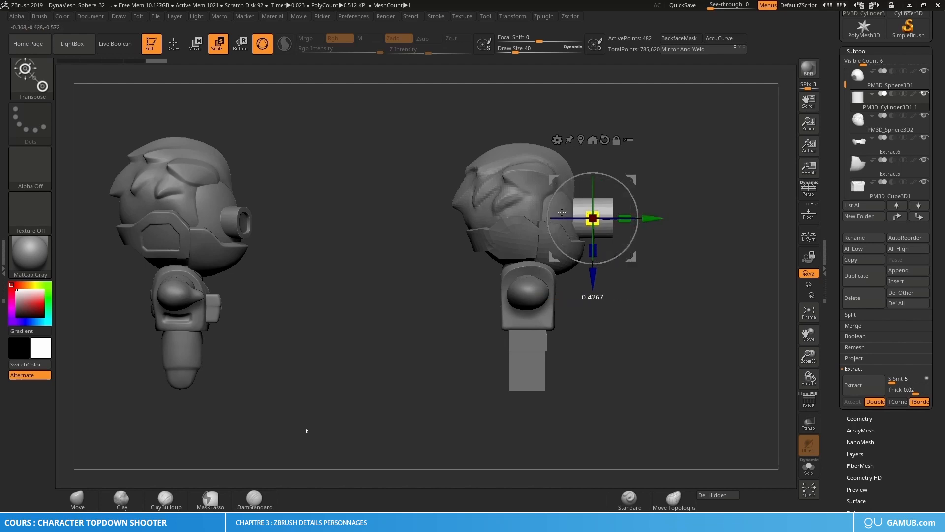
# Position the cylinder over one eye and scale it down further to match the reference goggle's size.
pyautogui.moveTo(555, 212); pyautogui.dragTo(429, 217, button='right')
pyautogui.keyDown('ctrl'); pyautogui.moveTo(625, 211); pyautogui.dragTo(636, 251, button='right'); pyautogui.keyUp('ctrl')
pyautogui.moveTo(604, 189); pyautogui.dragTo(604, 188)
pyautogui.moveTo(602, 191); pyautogui.dragTo(684, 205, button='right')
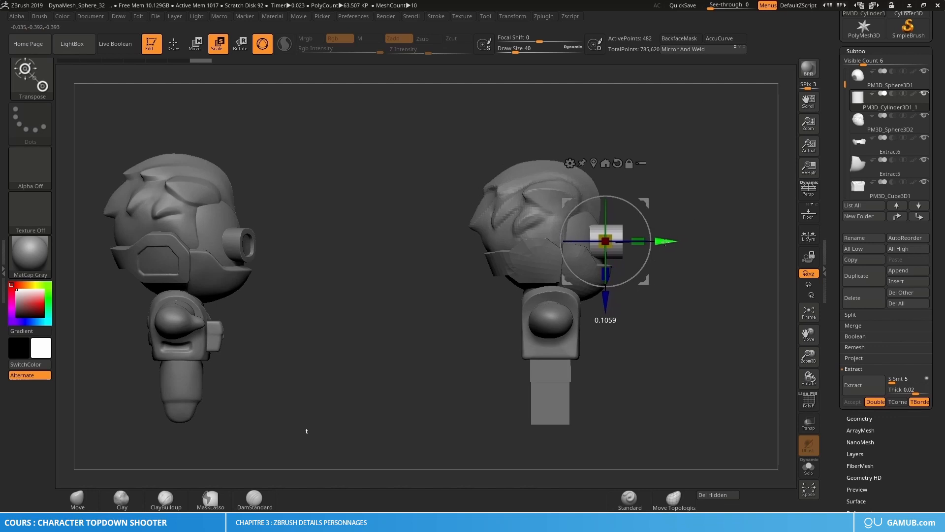
pyautogui.moveTo(666, 242); pyautogui.dragTo(666, 242)
# Rotate the eye cylinder by about 4.5 degrees to follow the curve of the face.
pyautogui.moveTo(697, 213); pyautogui.dragTo(666, 220, button='right')
pyautogui.keyDown('ctrl'); pyautogui.moveTo(656, 222); pyautogui.dragTo(667, 247, button='right'); pyautogui.keyUp('ctrl')
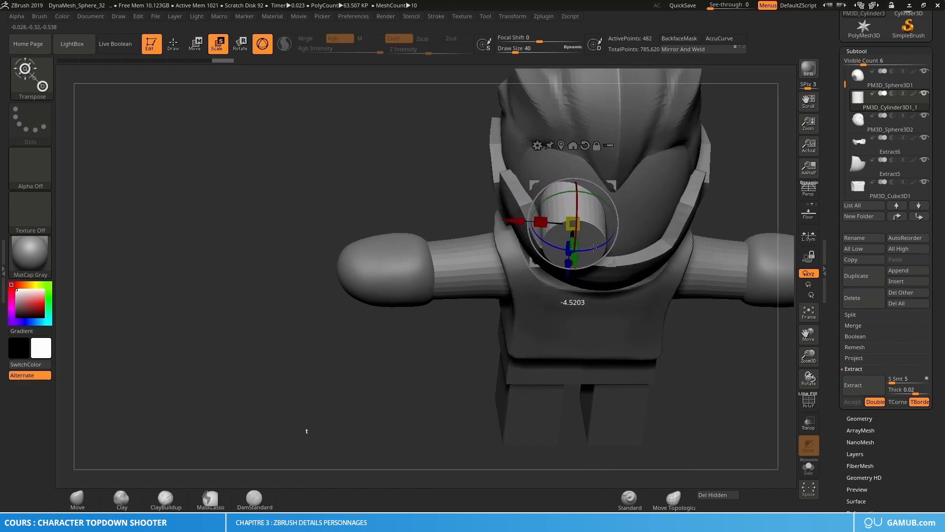
pyautogui.moveTo(588, 246); pyautogui.dragTo(590, 248)
pyautogui.press('q')
pyautogui.moveTo(630, 293)
pyautogui.mouseDown(button='right')
pyautogui.moveTo(633, 251)
pyautogui.moveTo(622, 229)
pyautogui.moveTo(673, 236)
pyautogui.moveTo(656, 227)
pyautogui.moveTo(662, 240)
pyautogui.mouseUp(button='right')
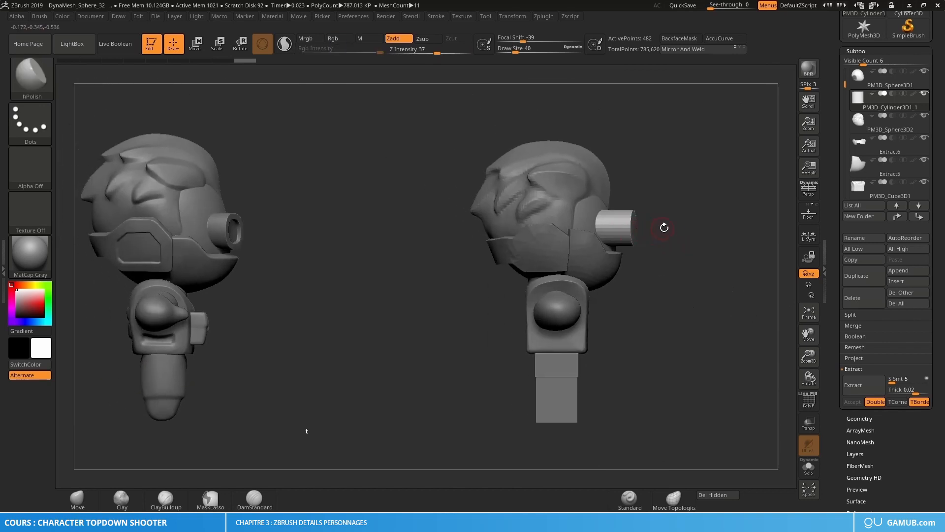
# Push the eye cylinder back along its axis so it sits deeper in the face.
pyautogui.press('w')
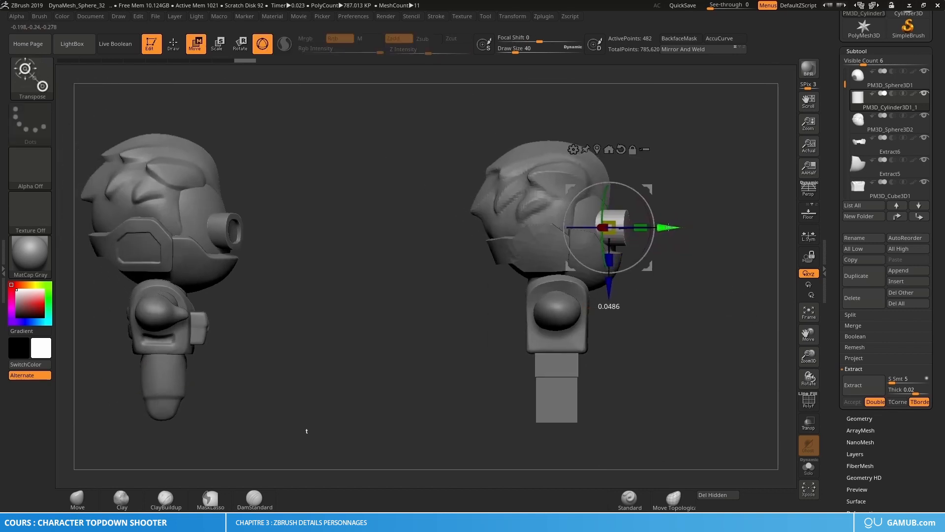
pyautogui.moveTo(669, 227); pyautogui.dragTo(666, 237)
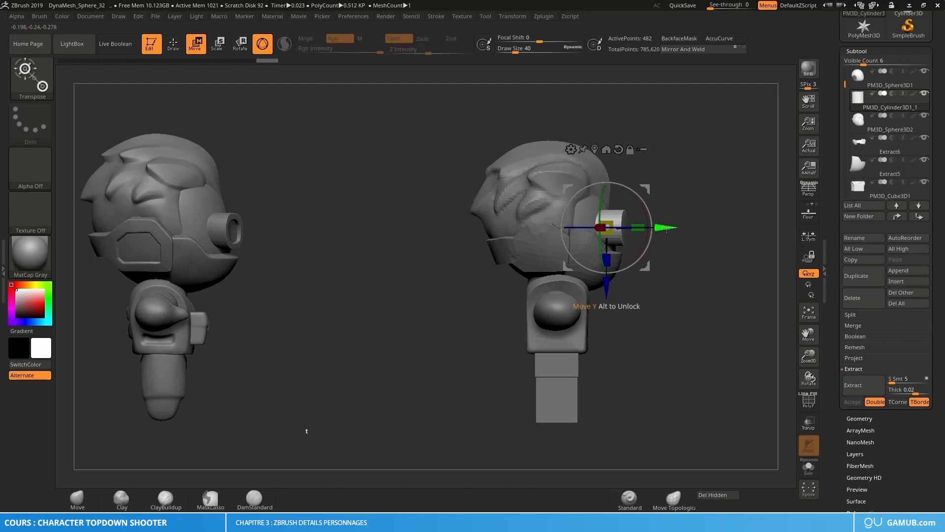
pyautogui.press('q')
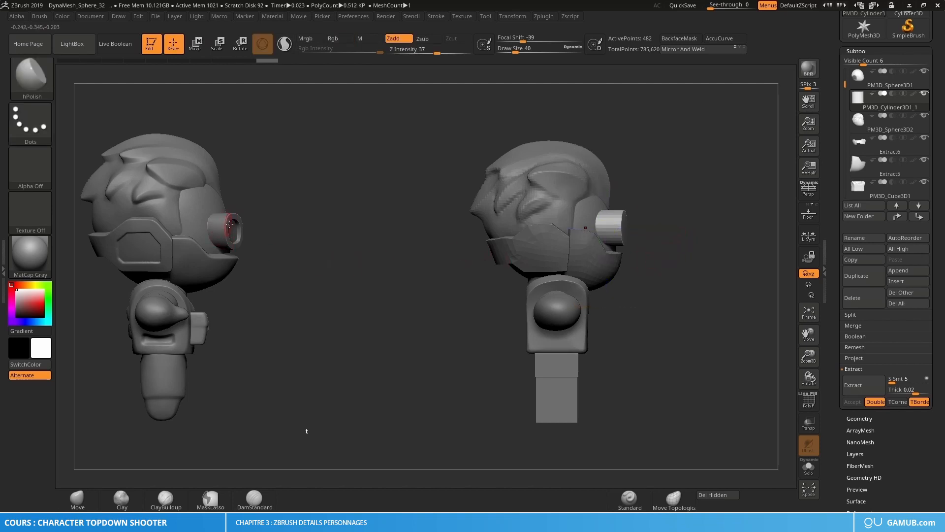
# Compare the eye cylinder with the reference goggle and stretch it sideways with the Scale gizmo.
pyautogui.moveTo(337, 266); pyautogui.dragTo(355, 253)
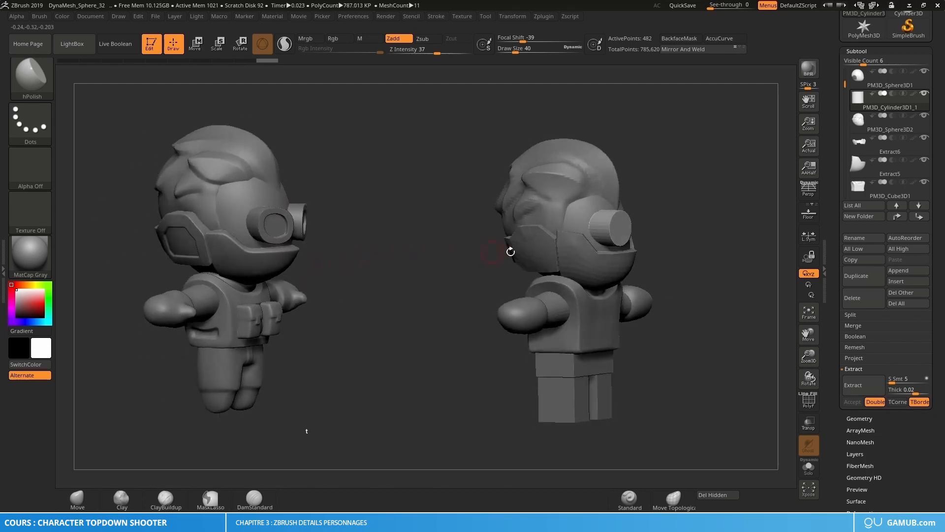
pyautogui.moveTo(640, 268); pyautogui.dragTo(561, 274)
pyautogui.keyDown('shift'); pyautogui.moveTo(561, 274); pyautogui.dragTo(530, 270, button='right'); pyautogui.keyUp('shift')
pyautogui.moveTo(529, 256); pyautogui.dragTo(551, 247, button='right')
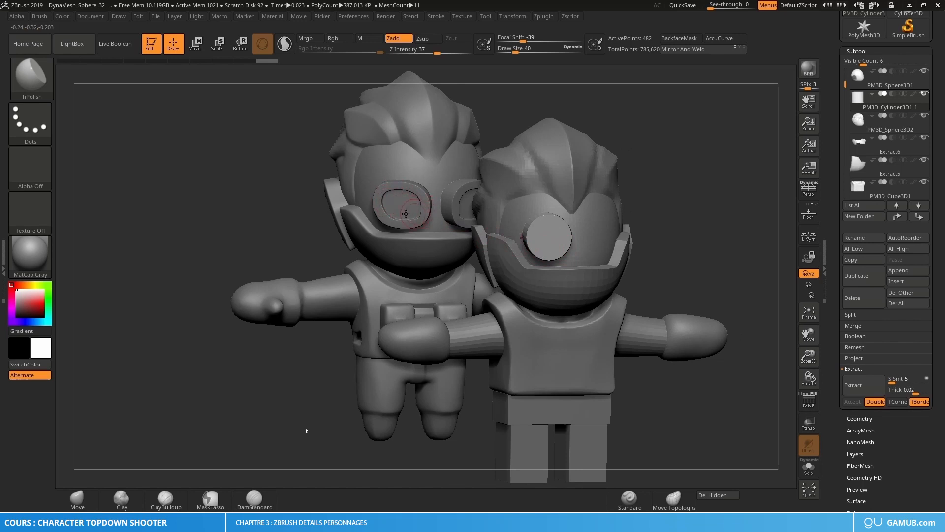
pyautogui.press('e')
pyautogui.moveTo(520, 235); pyautogui.dragTo(510, 232)
pyautogui.press('q')
pyautogui.moveTo(579, 266)
pyautogui.mouseDown(button='right')
pyautogui.moveTo(555, 271)
pyautogui.moveTo(573, 265)
pyautogui.mouseUp(button='right')
pyautogui.press('e')
pyautogui.moveTo(521, 228); pyautogui.dragTo(512, 222)
pyautogui.press('q')
pyautogui.moveTo(545, 285)
pyautogui.keyDown('shift'); pyautogui.mouseDown(button='right')
pyautogui.moveTo(571, 274)
pyautogui.moveTo(552, 261)
pyautogui.mouseUp(button='right'); pyautogui.keyUp('shift')
# Bend the eye cylinder's outline toward the reference goggle's shape with the Move brush at draw size 89.
pyautogui.press('b')
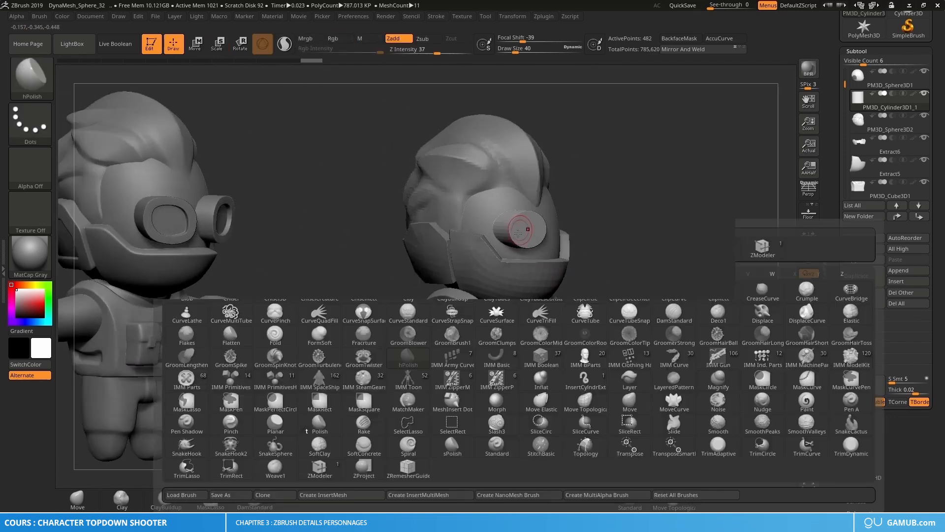
pyautogui.click(528, 244)
pyautogui.press('s')
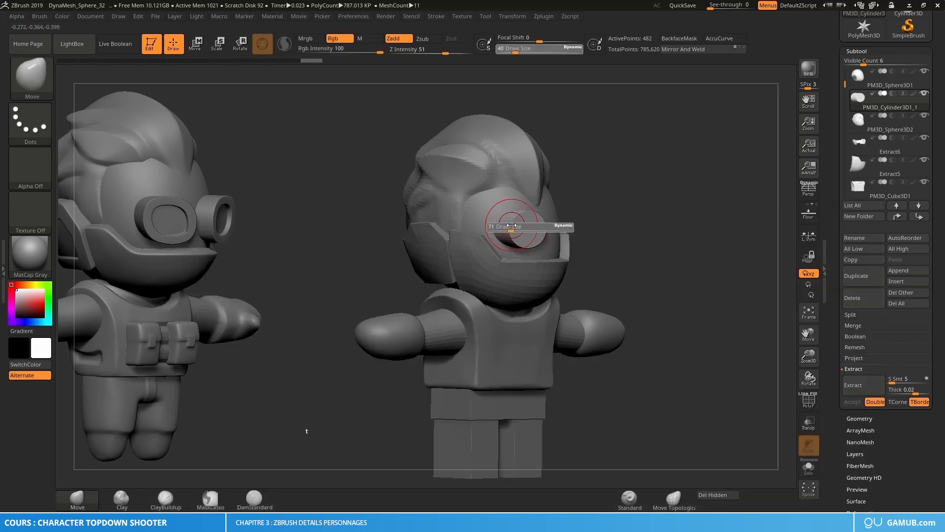
pyautogui.moveTo(541, 231); pyautogui.dragTo(514, 223, button='right')
pyautogui.press('s')
pyautogui.moveTo(515, 223); pyautogui.dragTo(517, 221)
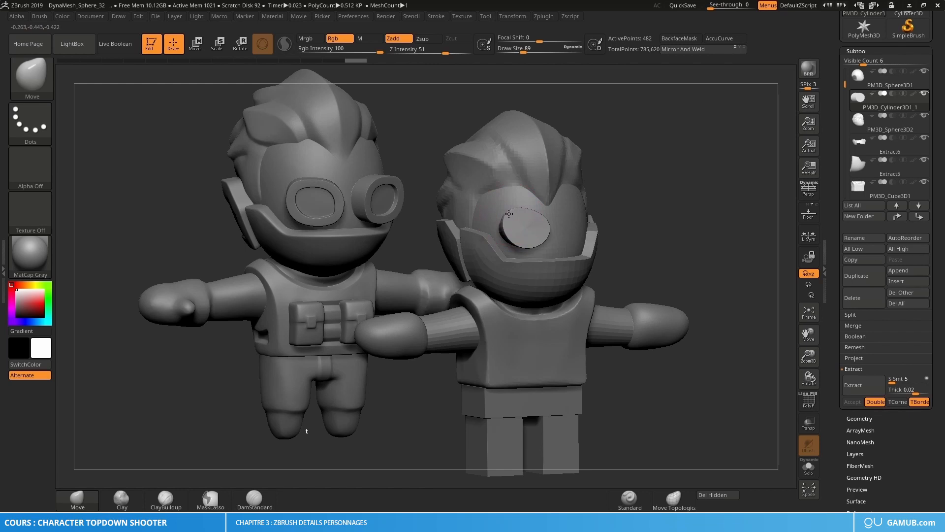
pyautogui.moveTo(512, 214); pyautogui.dragTo(490, 212, button='right')
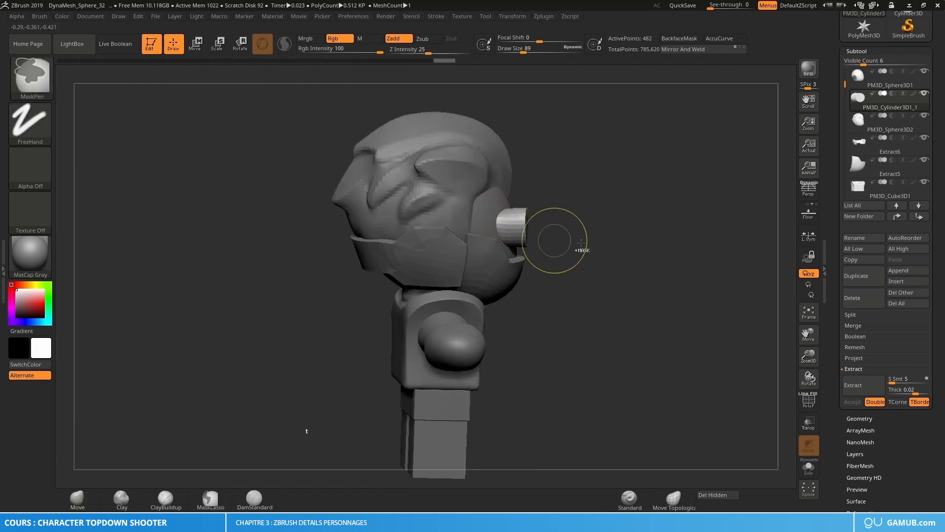
# Isolate the eye cylinder in Solo mode to inspect its shape, then show the whole model from the front.
pyautogui.click(808, 469)
pyautogui.click(810, 467)
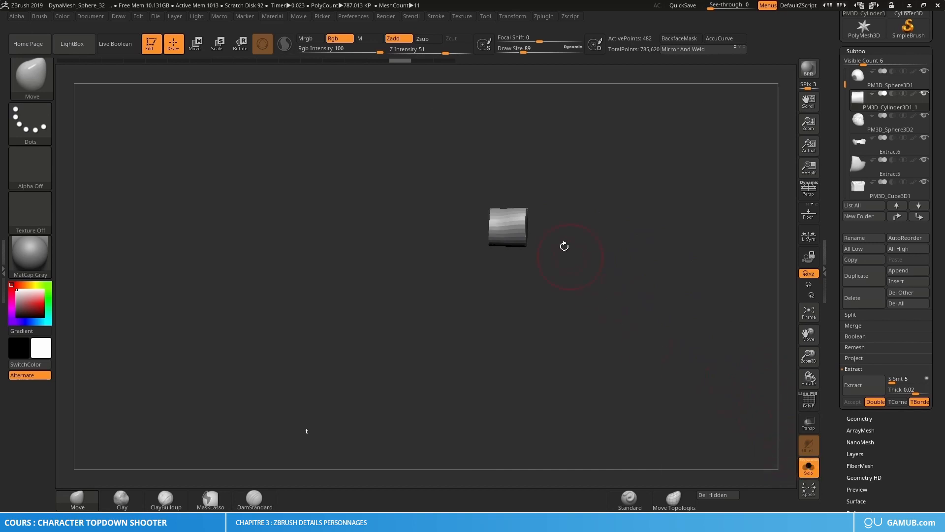
pyautogui.moveTo(517, 242); pyautogui.dragTo(515, 225, button='right')
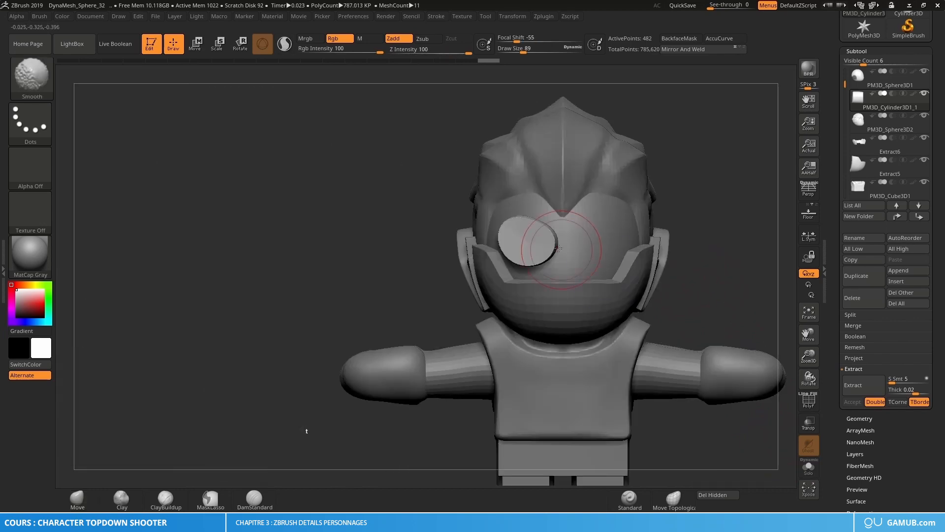
pyautogui.keyDown('shift'); pyautogui.moveTo(558, 248); pyautogui.dragTo(513, 233); pyautogui.keyUp('shift')
# Reshape the eye cylinder's rim and sides toward a rounded goggle outline with Move at draw sizes 96 and 59.
pyautogui.press('s')
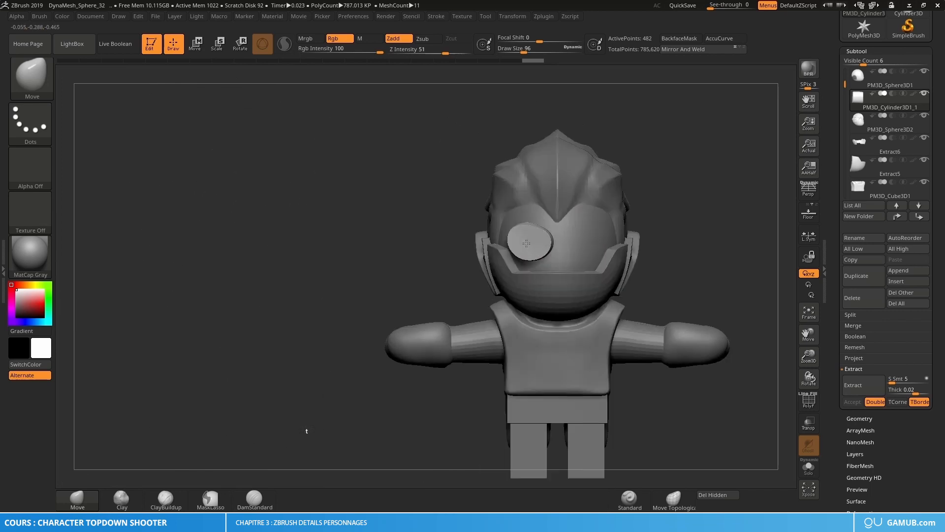
pyautogui.keyDown('ctrl'); pyautogui.moveTo(527, 244); pyautogui.dragTo(542, 261, button='right'); pyautogui.keyUp('ctrl')
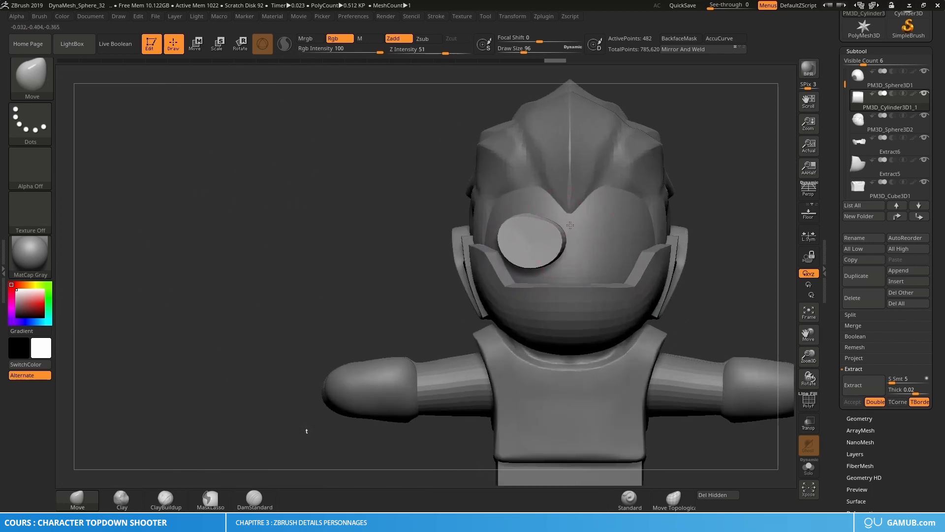
pyautogui.press('s')
pyautogui.moveTo(556, 257)
pyautogui.mouseDown()
pyautogui.moveTo(551, 261)
pyautogui.moveTo(544, 229)
pyautogui.mouseUp()
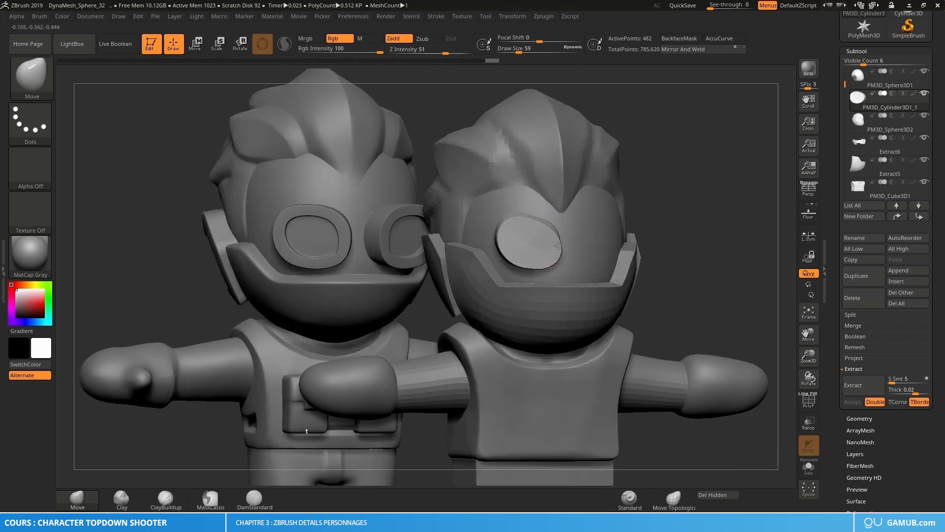
pyautogui.moveTo(536, 228)
pyautogui.mouseDown(button='right')
pyautogui.moveTo(544, 253)
pyautogui.moveTo(559, 253)
pyautogui.mouseUp(button='right')
pyautogui.press('s')
pyautogui.moveTo(520, 245); pyautogui.dragTo(526, 245)
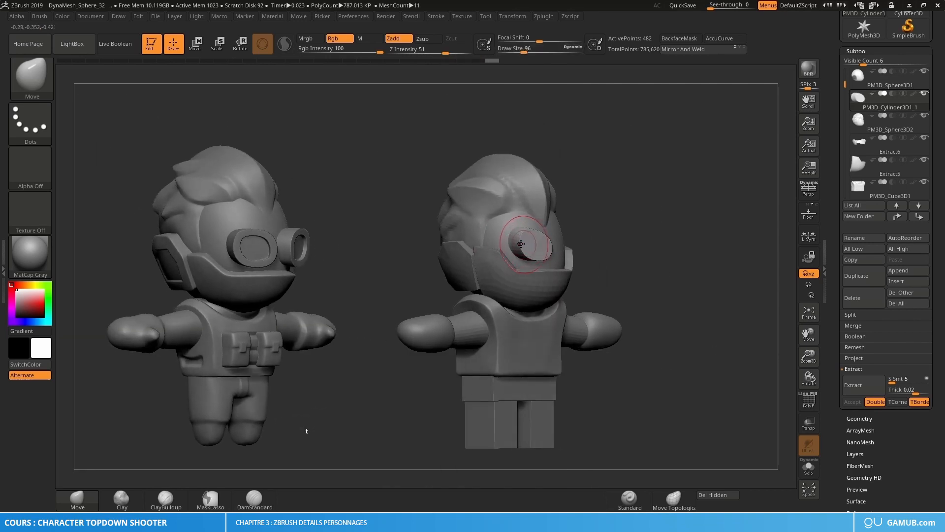
pyautogui.moveTo(524, 243); pyautogui.dragTo(559, 243, button='right')
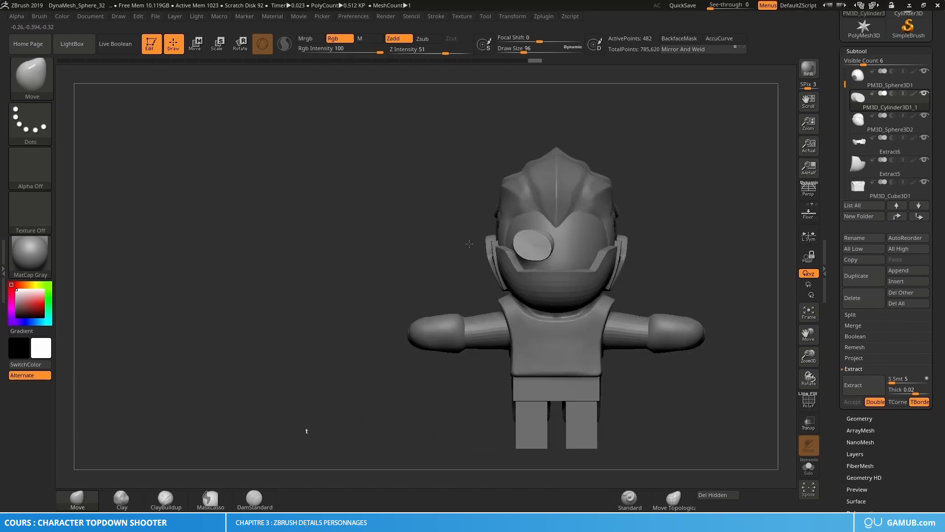
# Shift the eye cylinder slightly toward the centre of the face with the Move gizmo.
pyautogui.moveTo(515, 231); pyautogui.dragTo(492, 251, button='right')
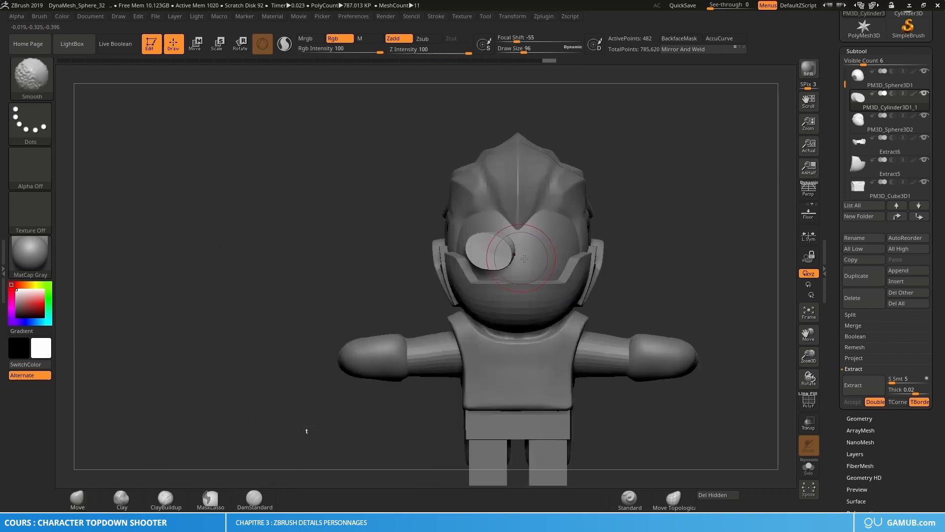
pyautogui.press('w')
pyautogui.moveTo(533, 213); pyautogui.dragTo(538, 215)
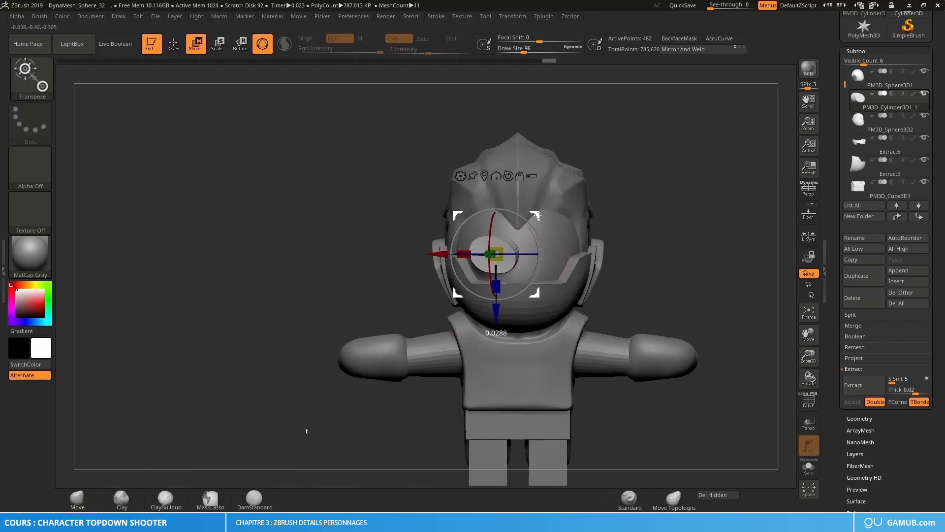
pyautogui.press('q')
pyautogui.moveTo(554, 255)
pyautogui.mouseDown(button='right')
pyautogui.moveTo(576, 259)
pyautogui.moveTo(580, 245)
pyautogui.moveTo(562, 266)
pyautogui.moveTo(551, 268)
pyautogui.moveTo(548, 253)
pyautogui.moveTo(547, 271)
pyautogui.moveTo(534, 262)
pyautogui.mouseUp(button='right')
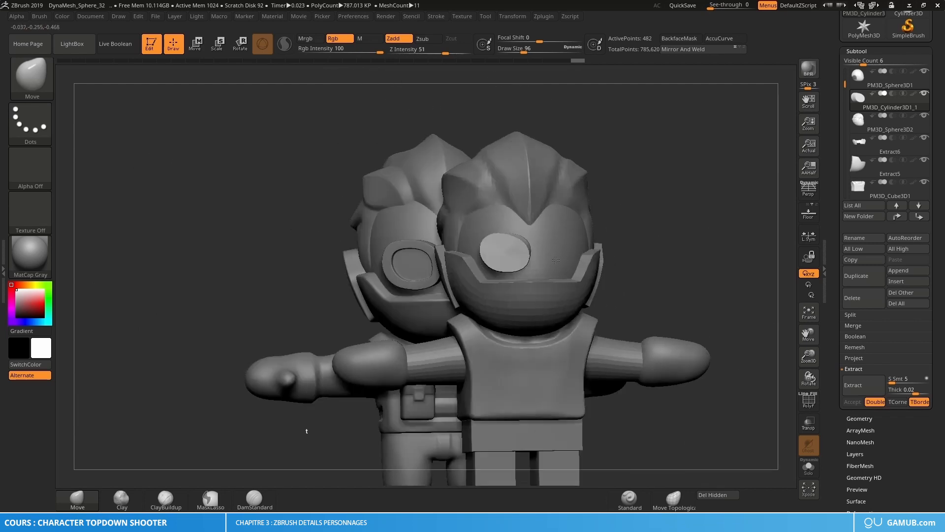
# Refine the lower and inner edges of the eye cylinder's front face with Move at draw size 62.
pyautogui.press('s')
pyautogui.moveTo(520, 262); pyautogui.dragTo(521, 262)
pyautogui.moveTo(522, 256); pyautogui.dragTo(521, 257)
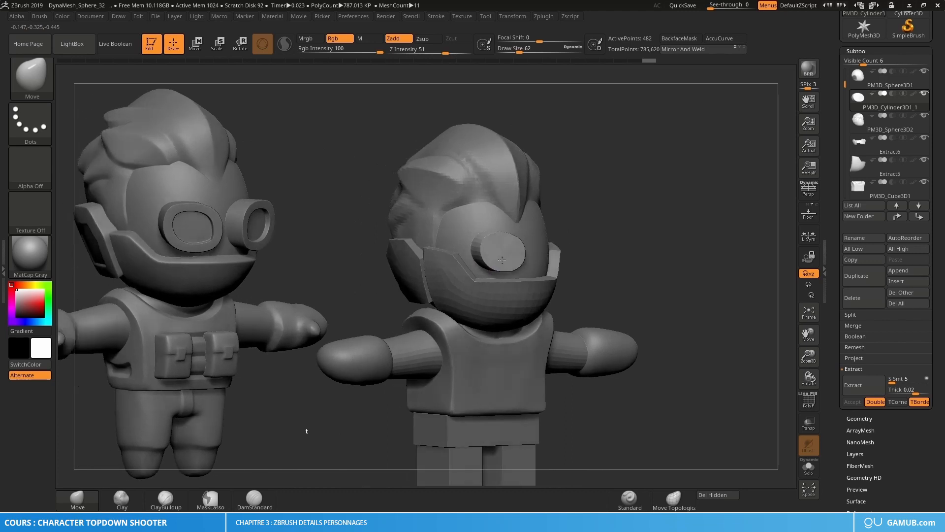
pyautogui.moveTo(502, 260); pyautogui.dragTo(494, 258)
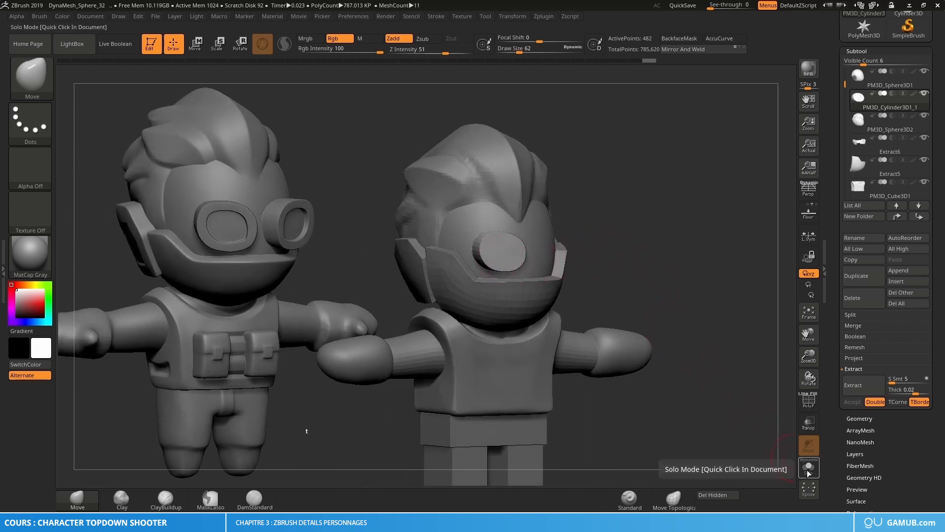
# Isolate the eye cylinder in Solo mode with its polygon wireframe shown and set the draw size to 15.
pyautogui.click(809, 468)
pyautogui.moveTo(502, 250)
pyautogui.keyDown('alt'); pyautogui.mouseDown(button='right')
pyautogui.moveTo(571, 301)
pyautogui.moveTo(627, 323)
pyautogui.moveTo(636, 344)
pyautogui.mouseUp(button='right'); pyautogui.keyUp('alt')
pyautogui.hotkey('shift', 'f')
pyautogui.moveTo(574, 233)
pyautogui.keyDown('alt'); pyautogui.mouseDown(button='right')
pyautogui.moveTo(561, 266)
pyautogui.moveTo(517, 275)
pyautogui.mouseUp(button='right'); pyautogui.keyUp('alt')
pyautogui.press('s')
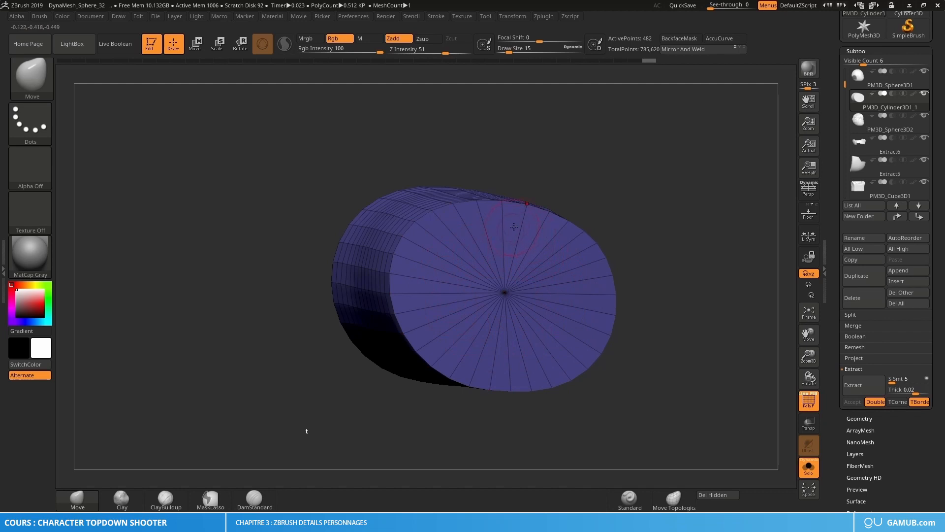
pyautogui.moveTo(531, 313); pyautogui.dragTo(511, 285, button='right')
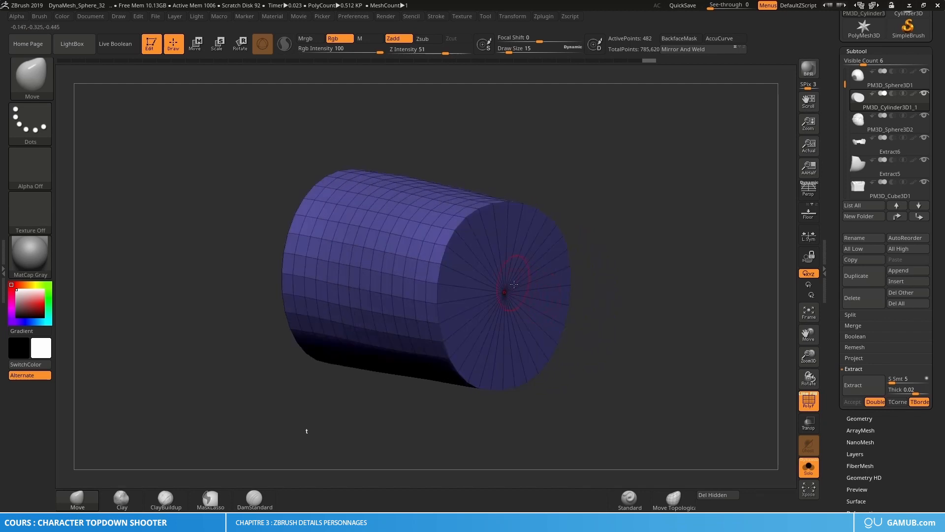
# Compare the cylinder with the reference goggles in the full scene, then isolate it again.
pyautogui.click(808, 467)
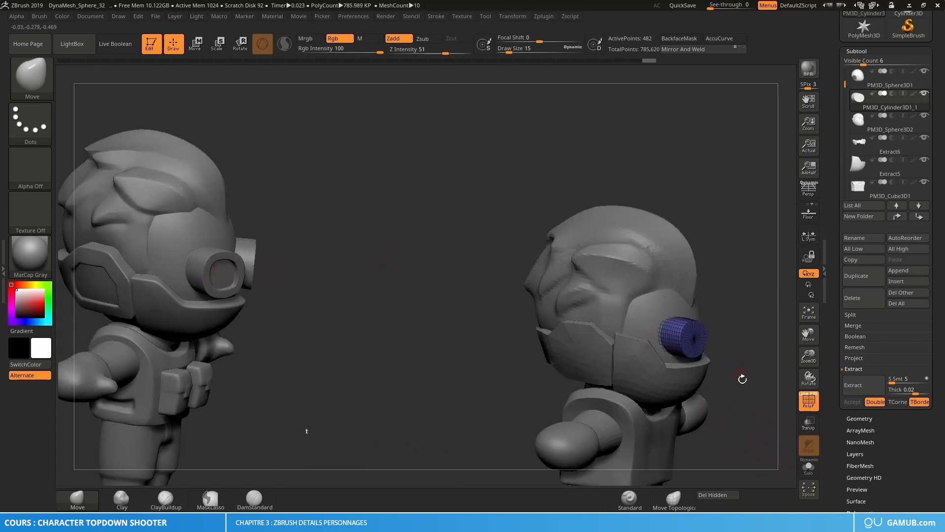
pyautogui.moveTo(742, 379); pyautogui.dragTo(578, 334, button='right')
pyautogui.click(812, 470)
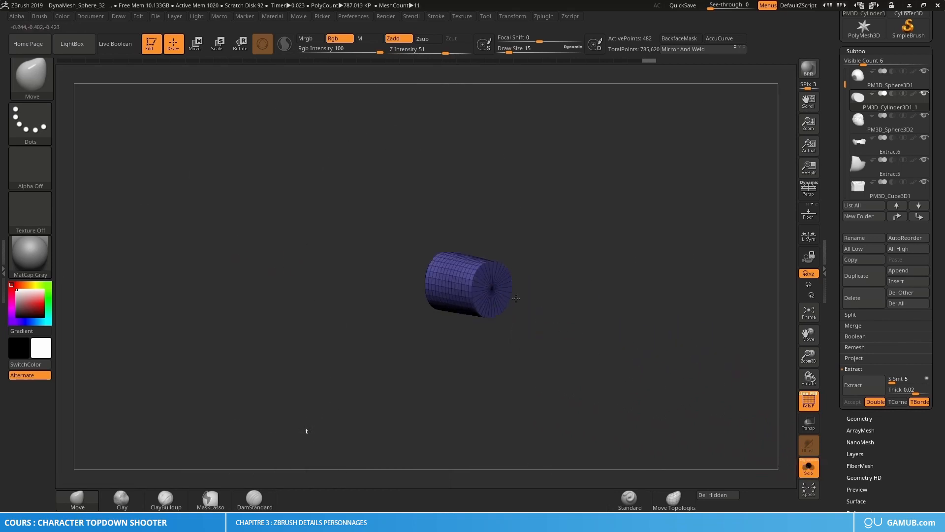
# Choose the ZModeler brush and insert an edge loop around the cylinder's front face, about a quarter of the way in from the rim.
pyautogui.press('b')
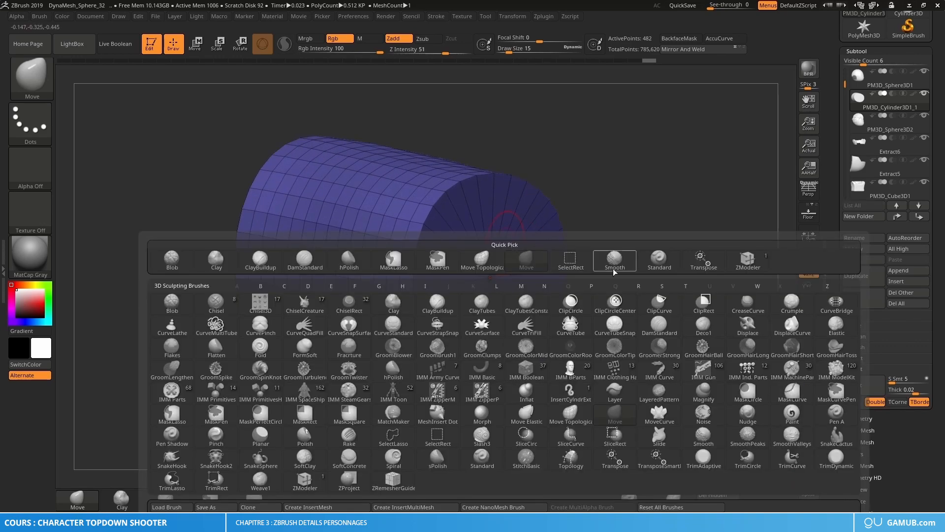
pyautogui.click(751, 263)
pyautogui.moveTo(503, 263)
pyautogui.mouseDown(button='right')
pyautogui.moveTo(482, 255)
pyautogui.moveTo(478, 199)
pyautogui.moveTo(448, 198)
pyautogui.mouseUp(button='right')
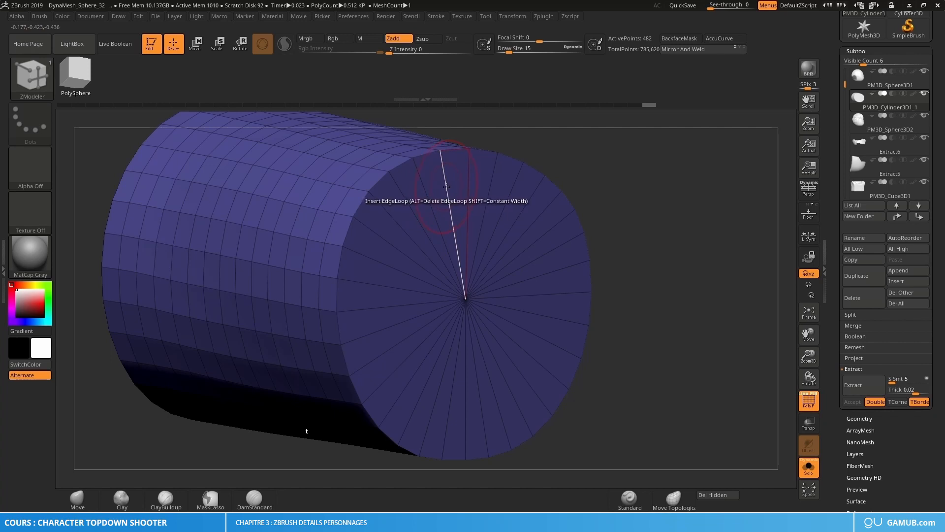
pyautogui.click(446, 186)
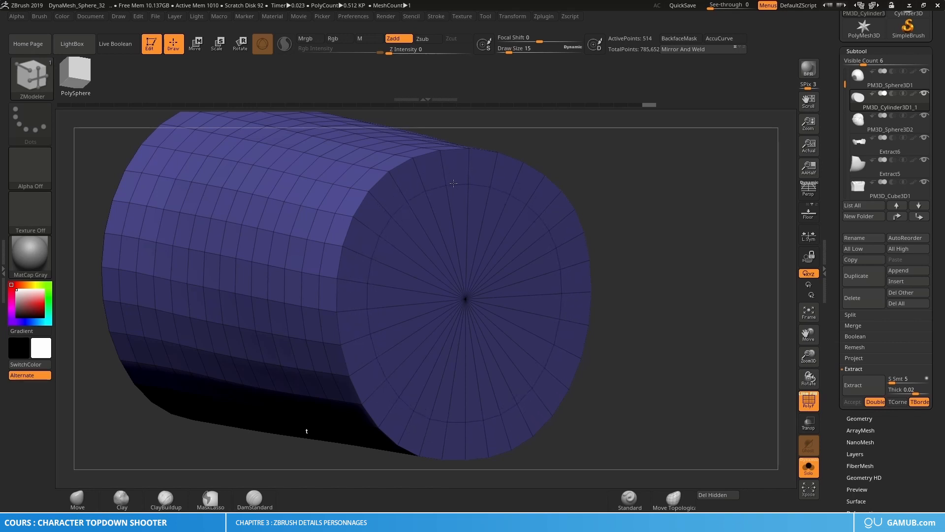
pyautogui.moveTo(453, 185); pyautogui.dragTo(456, 185)
pyautogui.moveTo(456, 185)
pyautogui.mouseDown(button='right')
pyautogui.moveTo(374, 191)
pyautogui.moveTo(468, 194)
pyautogui.mouseUp(button='right')
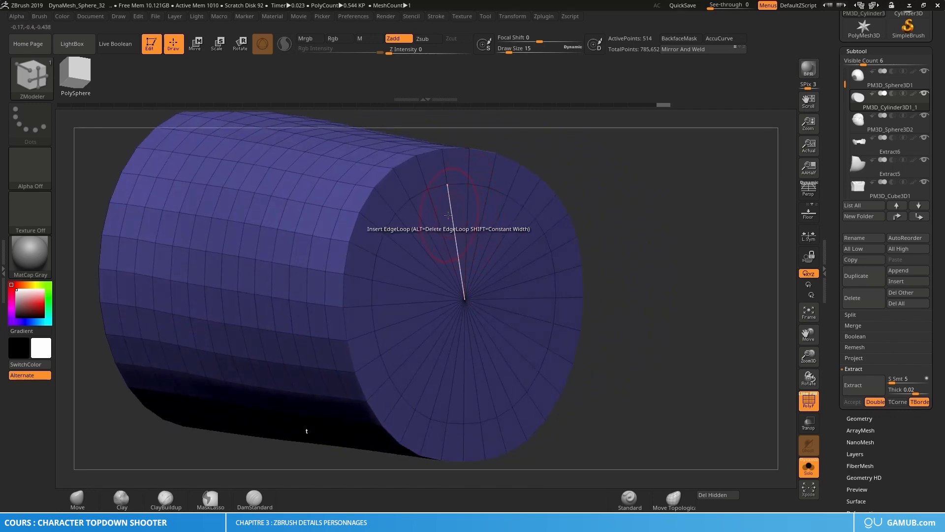
pyautogui.moveTo(469, 245); pyautogui.dragTo(445, 240, button='right')
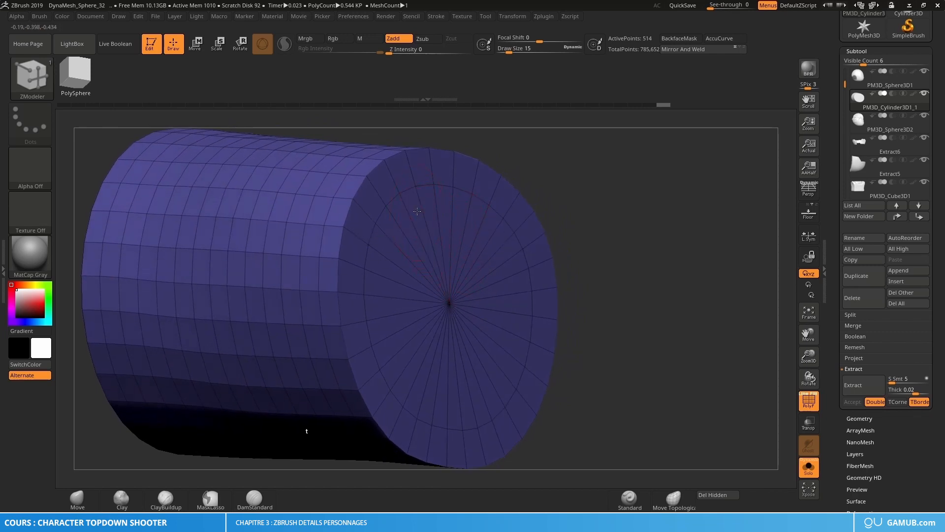
pyautogui.moveTo(417, 212)
pyautogui.mouseDown(button='right')
pyautogui.moveTo(445, 221)
pyautogui.moveTo(418, 219)
pyautogui.mouseUp(button='right')
pyautogui.press('ctrl')
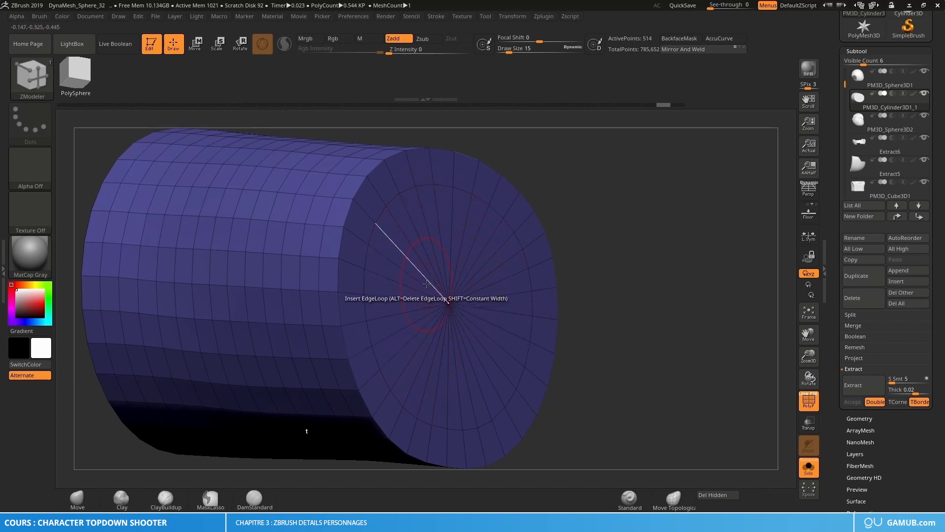
pyautogui.moveTo(420, 219); pyautogui.dragTo(402, 236)
pyautogui.hotkey('ctrl', 'z')
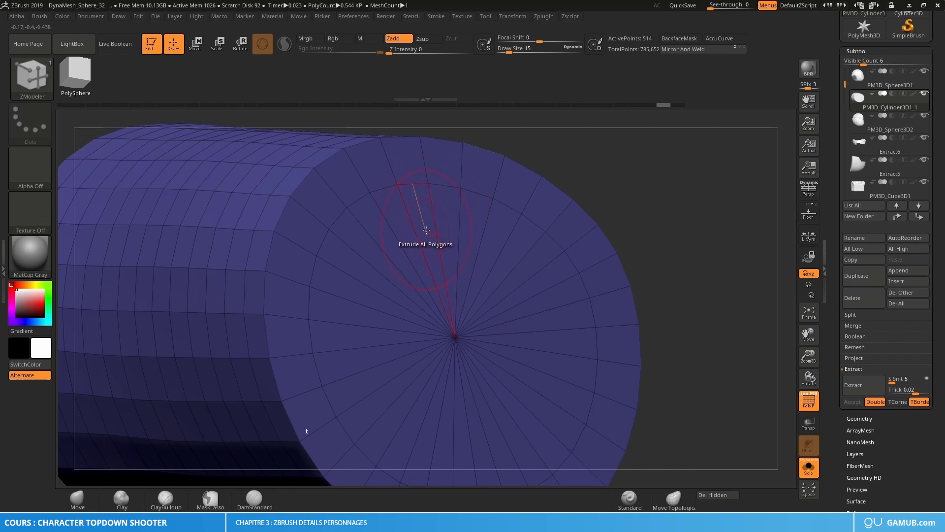
# Set the ZModeler polygon action to PolyGroup with target Flat Inner and apply it to the inner disc of the front face.
pyautogui.press('space')
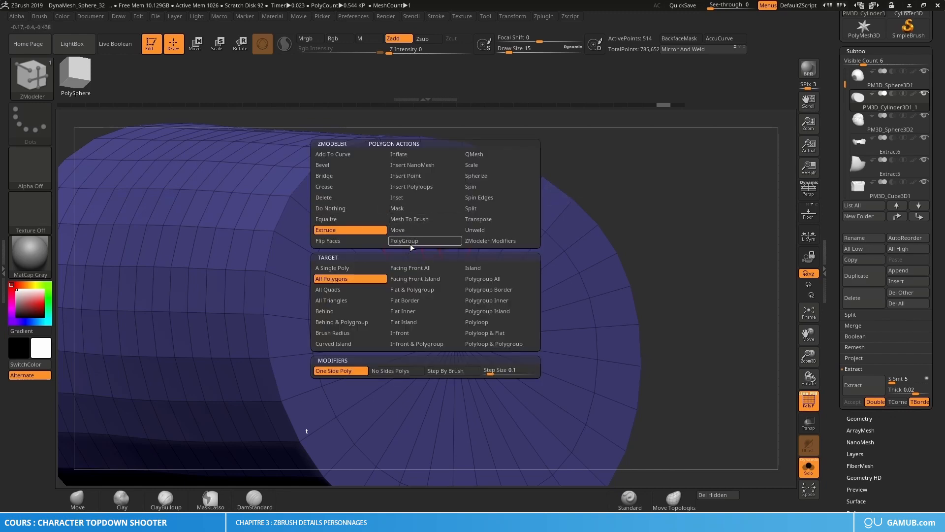
pyautogui.click(410, 242)
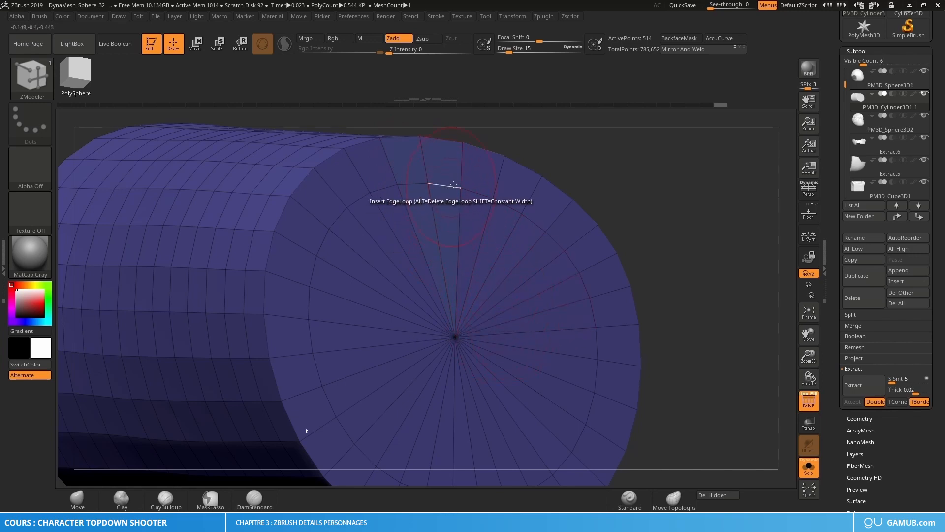
pyautogui.press('ctrl')
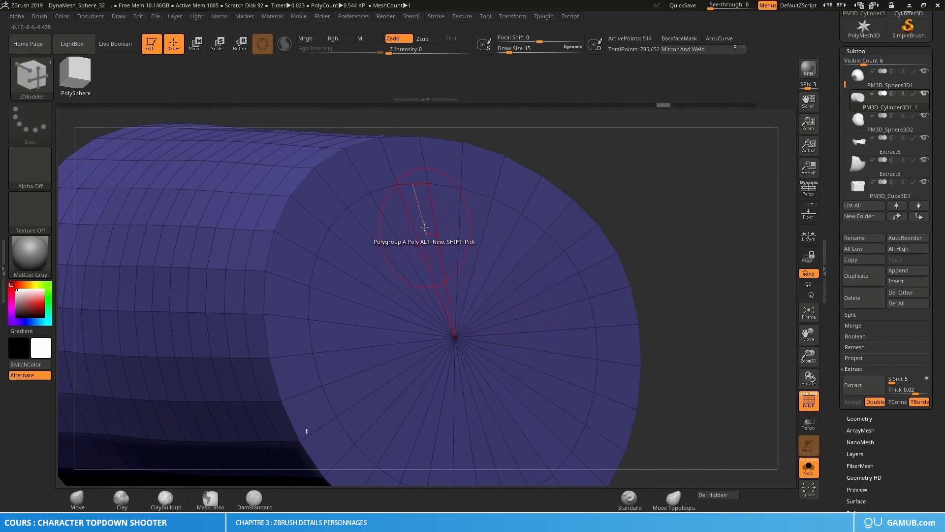
pyautogui.press('space')
pyautogui.press('space')
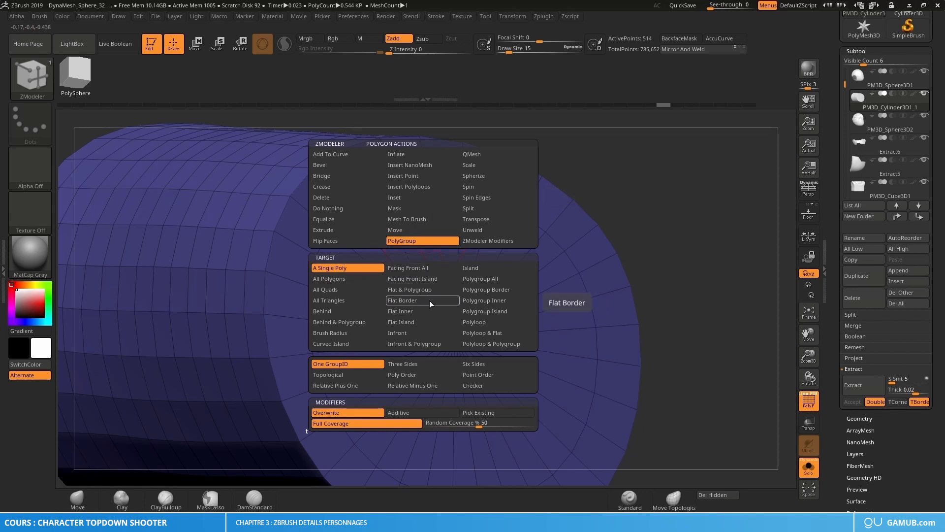
pyautogui.click(413, 321)
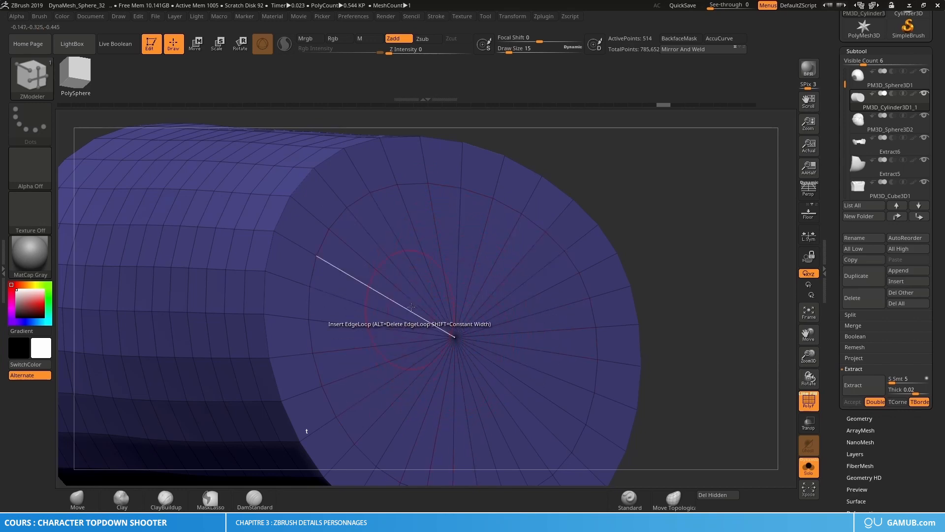
pyautogui.press('space')
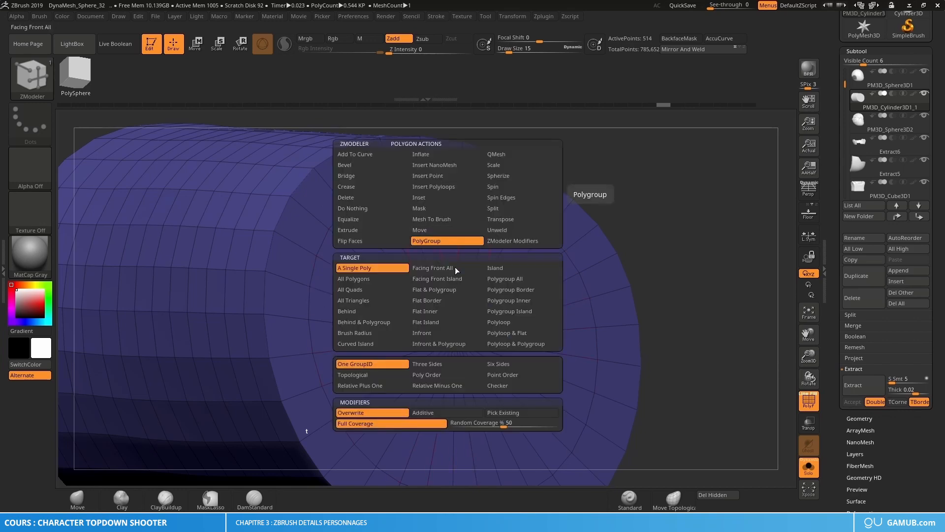
pyautogui.click(442, 311)
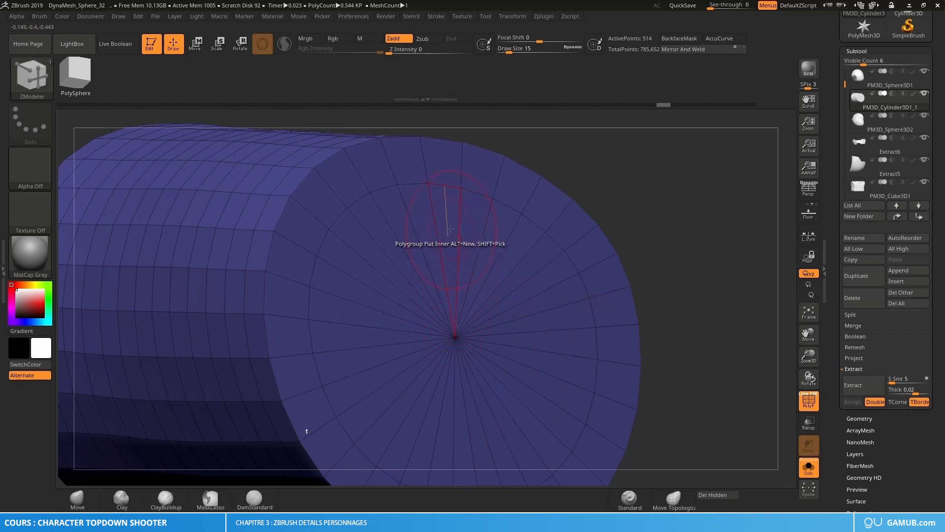
pyautogui.click(446, 232)
# Set the ZModeler polygon action to Extrude with target Polygroup All.
pyautogui.moveTo(465, 306); pyautogui.dragTo(461, 260, button='right')
pyautogui.moveTo(450, 215); pyautogui.dragTo(453, 222, button='right')
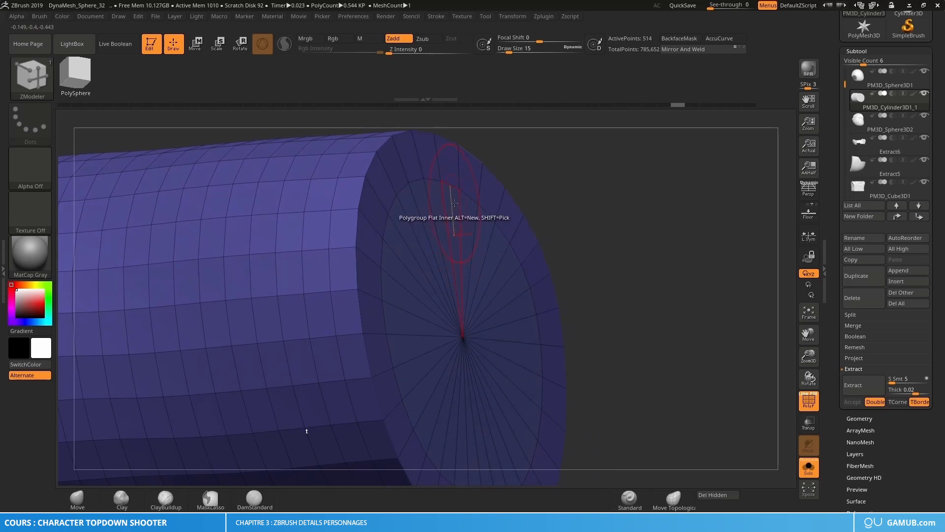
pyautogui.moveTo(446, 170)
pyautogui.mouseDown(button='right')
pyautogui.moveTo(451, 194)
pyautogui.moveTo(445, 183)
pyautogui.mouseUp(button='right')
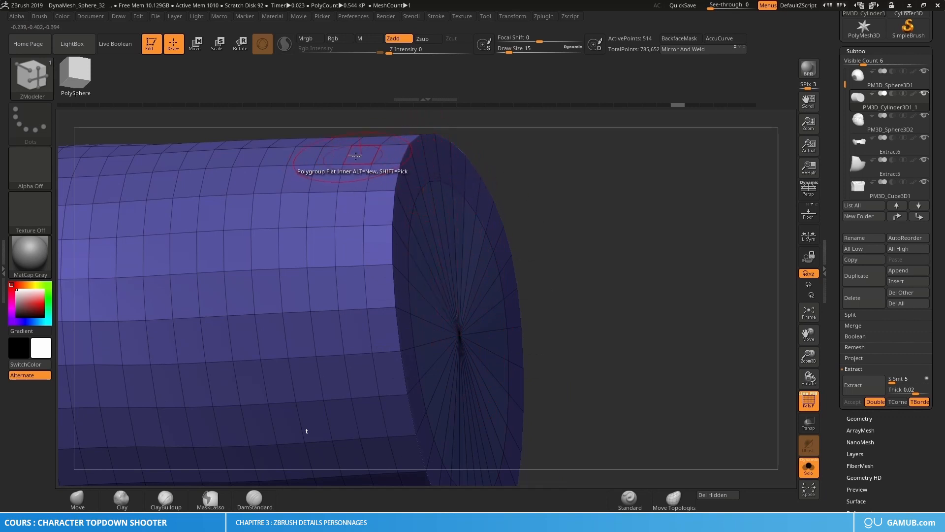
pyautogui.moveTo(421, 146); pyautogui.dragTo(456, 285, button='right')
pyautogui.moveTo(453, 200); pyautogui.dragTo(420, 186, button='right')
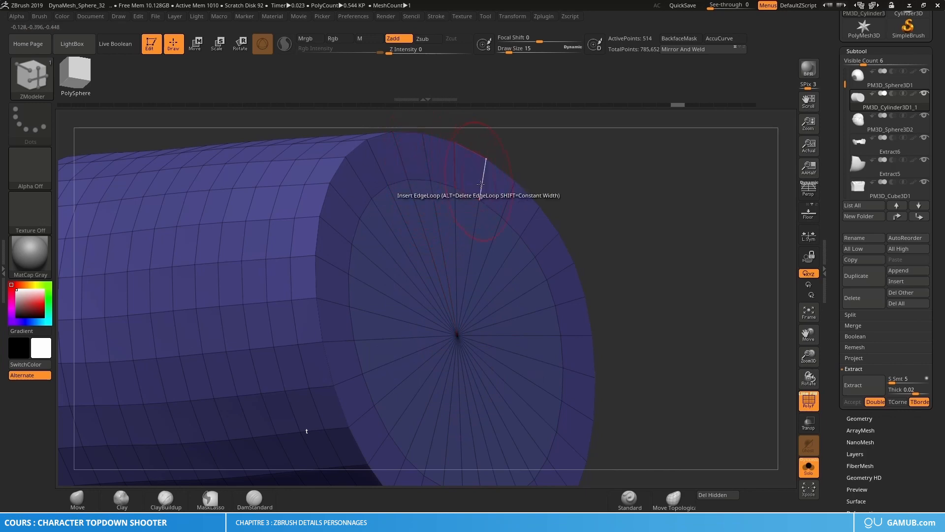
pyautogui.keyDown('ctrl'); pyautogui.moveTo(493, 316); pyautogui.dragTo(438, 246, button='right'); pyautogui.keyUp('ctrl')
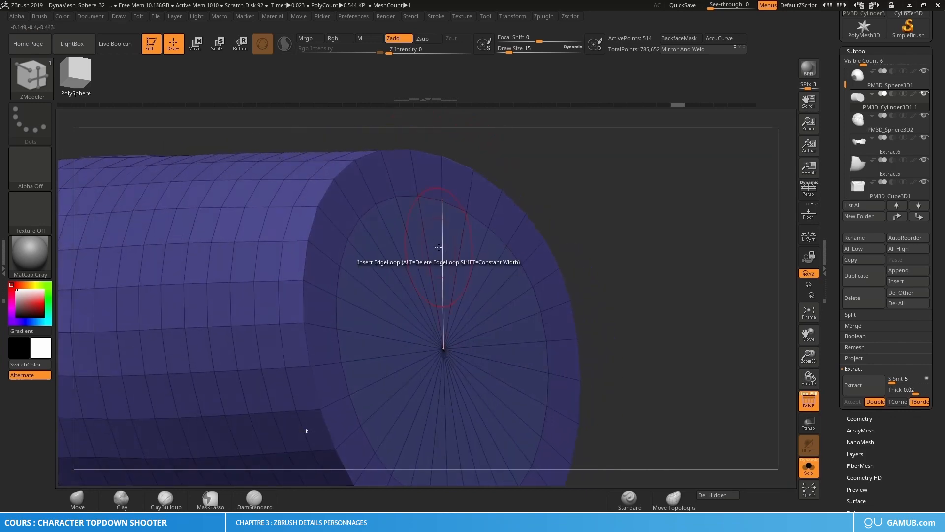
pyautogui.rightClick(434, 232)
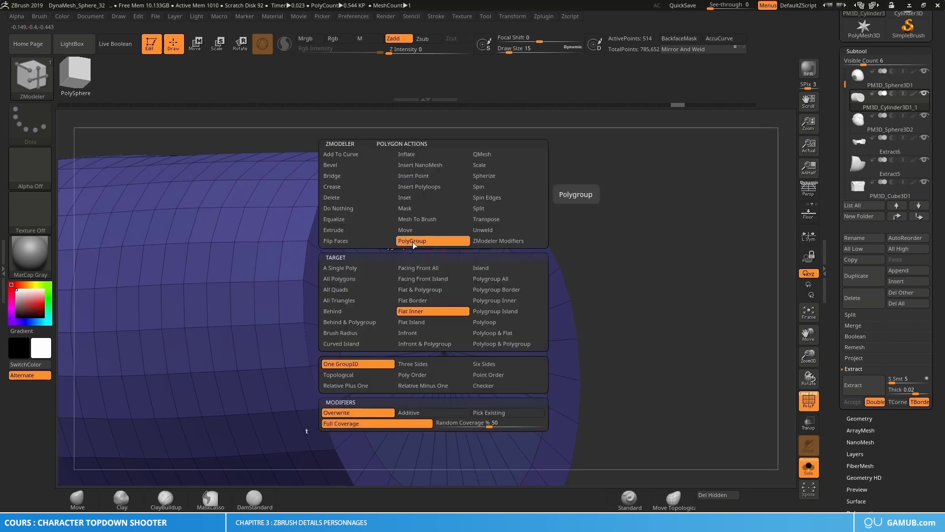
pyautogui.click(369, 230)
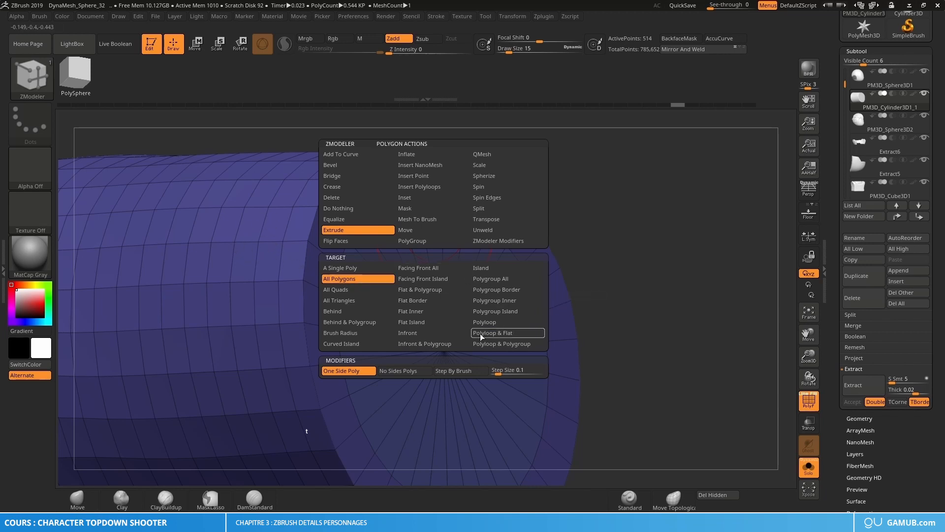
pyautogui.click(487, 279)
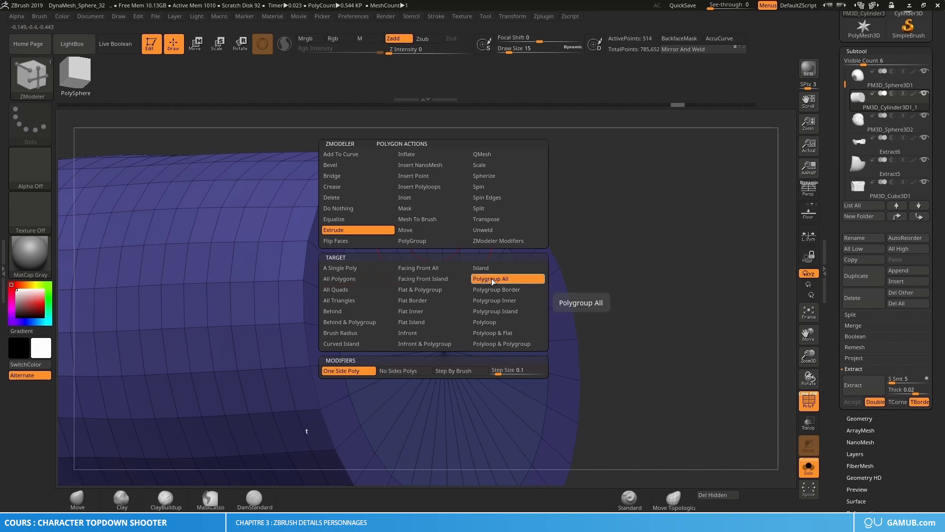
pyautogui.moveTo(434, 239); pyautogui.dragTo(405, 229, button='right')
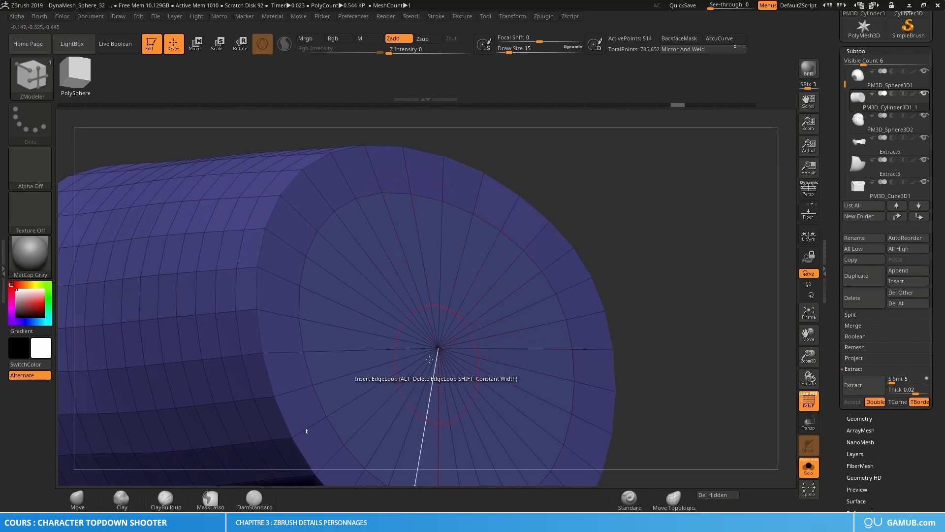
# Extrude the inner disc polygroup outward from the cylinder's front face, testing the result with undo and redo.
pyautogui.moveTo(436, 366); pyautogui.dragTo(446, 345, button='right')
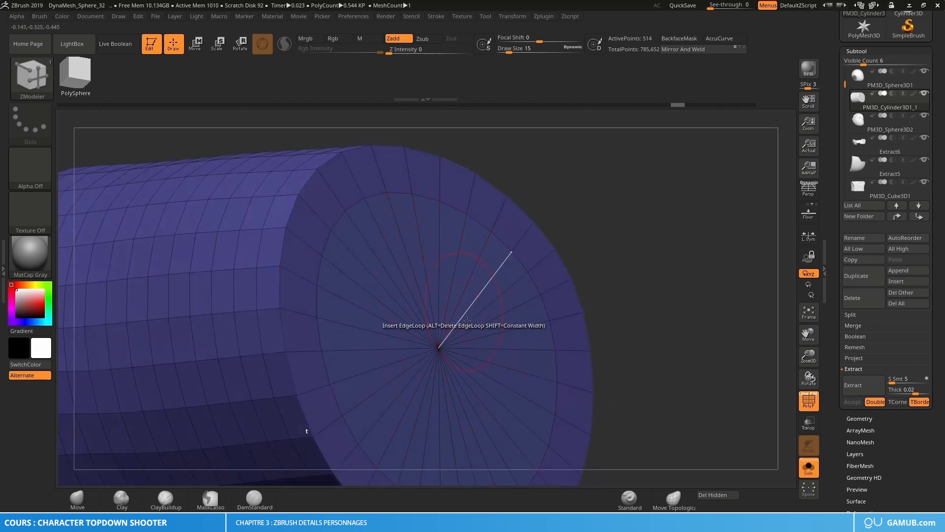
pyautogui.moveTo(432, 203); pyautogui.dragTo(430, 239)
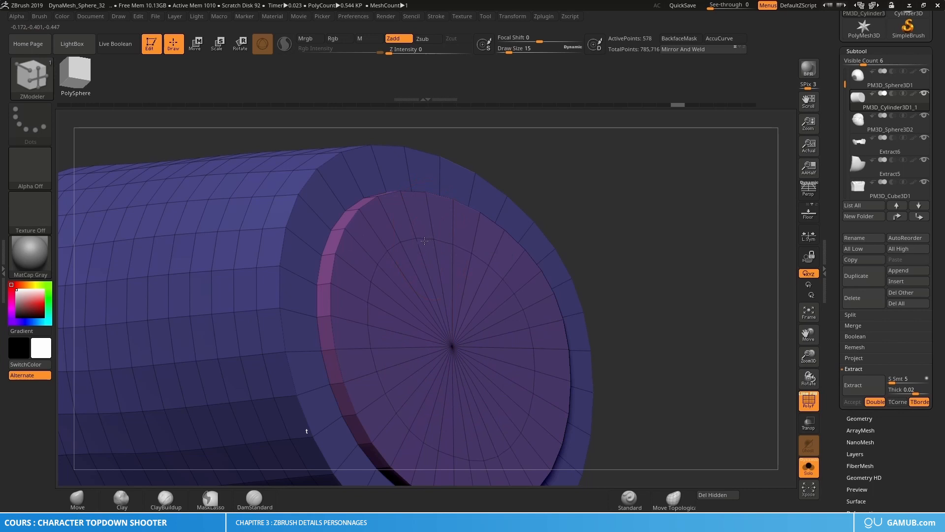
pyautogui.hotkey('ctrl', 'z')
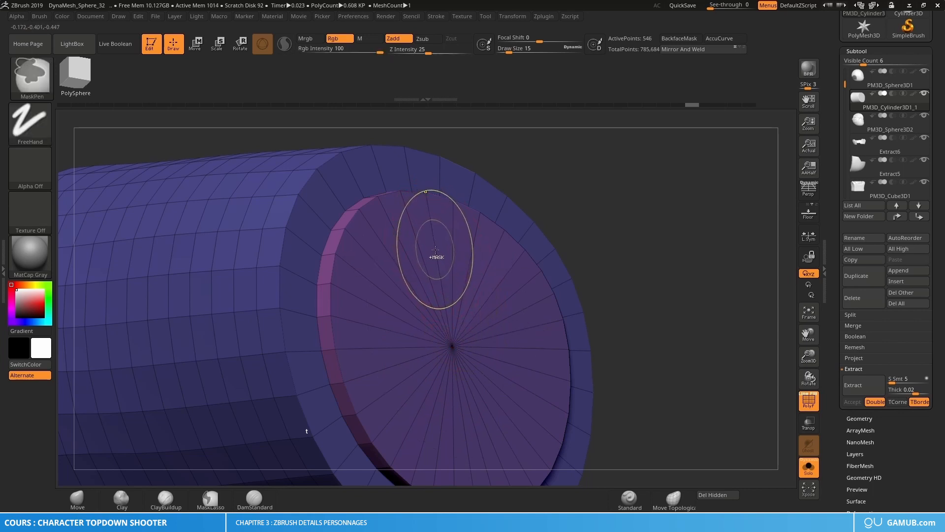
pyautogui.hotkey('ctrl', 'z')
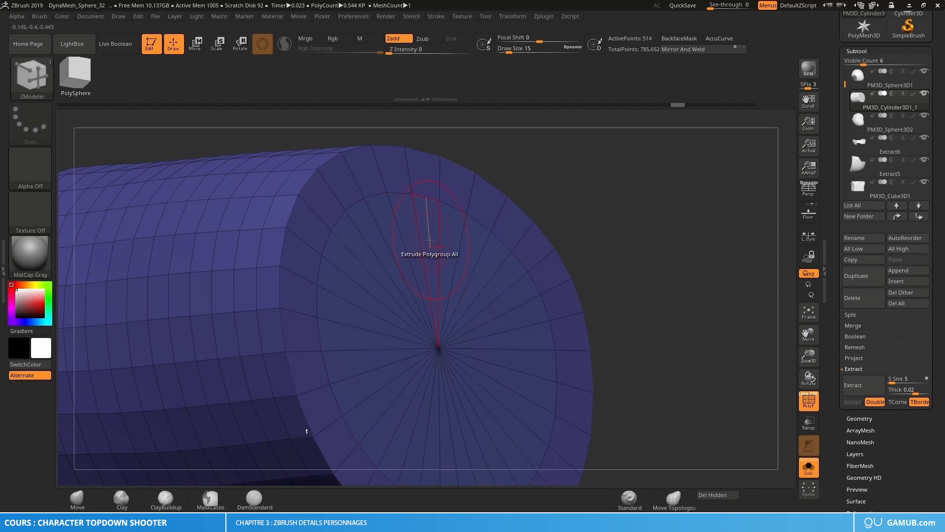
pyautogui.hotkey('ctrl', 'shift', 'z')
pyautogui.moveTo(421, 244); pyautogui.dragTo(339, 238)
# Show the whole model without wireframe to compare the extruded eye cylinder with the reference goggles.
pyautogui.keyDown('alt'); pyautogui.moveTo(581, 207); pyautogui.dragTo(539, 211); pyautogui.keyUp('alt')
pyautogui.click(806, 470)
pyautogui.moveTo(659, 315)
pyautogui.keyDown('alt'); pyautogui.mouseDown()
pyautogui.moveTo(585, 257)
pyautogui.moveTo(607, 253)
pyautogui.moveTo(574, 276)
pyautogui.mouseUp(); pyautogui.keyUp('alt')
pyautogui.hotkey('shift', 'f')
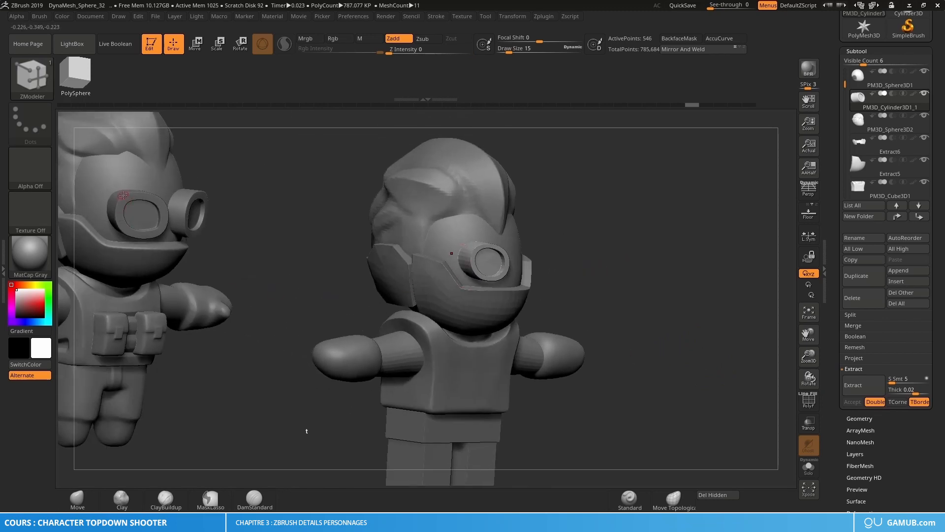
# Isolate the eye cylinder with its wireframe again and undo the disc's extrusion, polygroup and edge loop.
pyautogui.keyDown('alt'); pyautogui.moveTo(503, 276); pyautogui.dragTo(684, 350, button='right'); pyautogui.keyUp('alt')
pyautogui.click(814, 474)
pyautogui.keyDown('ctrl'); pyautogui.moveTo(572, 308); pyautogui.dragTo(610, 370, button='right'); pyautogui.keyUp('ctrl')
pyautogui.hotkey('shift', 'f')
pyautogui.keyDown('alt'); pyautogui.moveTo(618, 271); pyautogui.dragTo(573, 297, button='right'); pyautogui.keyUp('alt')
pyautogui.hotkey('ctrl', 'z')
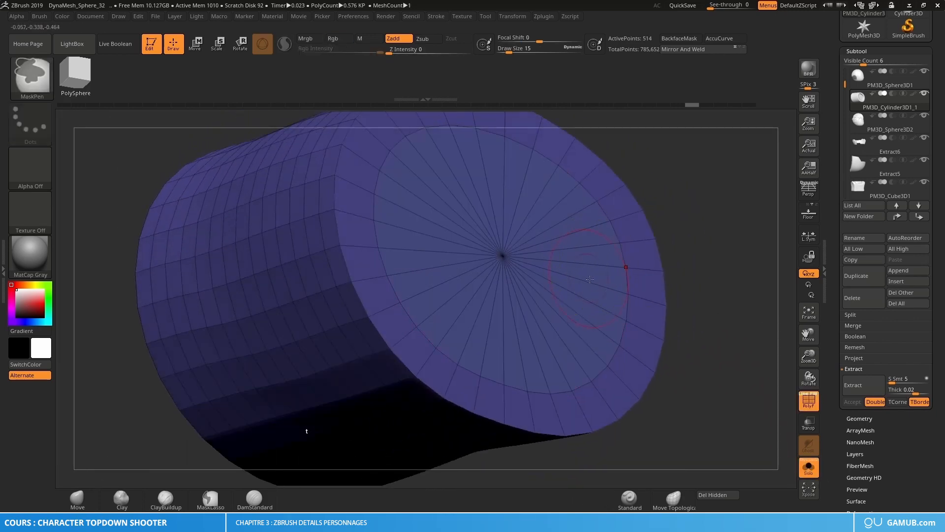
pyautogui.moveTo(627, 266); pyautogui.dragTo(554, 317, button='right')
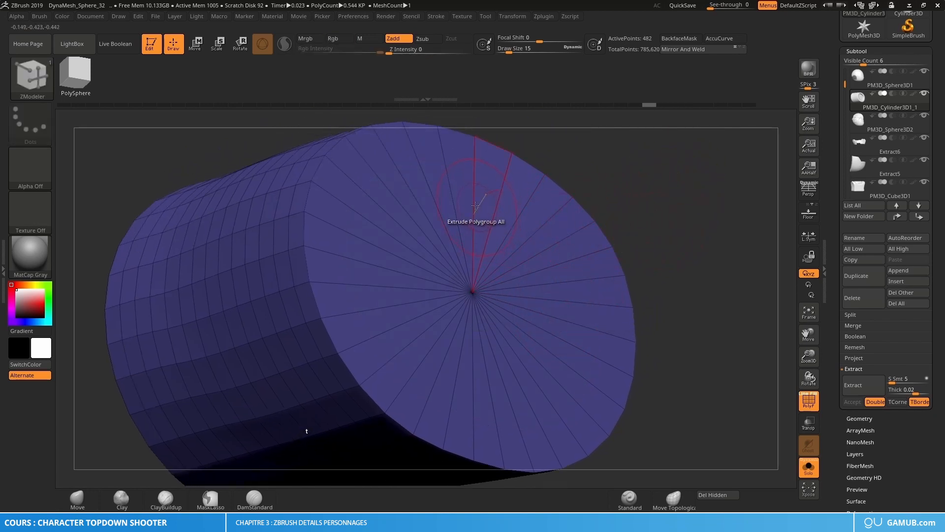
# Insert an edge loop around the cylinder's front face about a third of the way in, leaving a wider rim.
pyautogui.moveTo(475, 205)
pyautogui.mouseDown()
pyautogui.moveTo(471, 141)
pyautogui.moveTo(472, 191)
pyautogui.mouseUp()
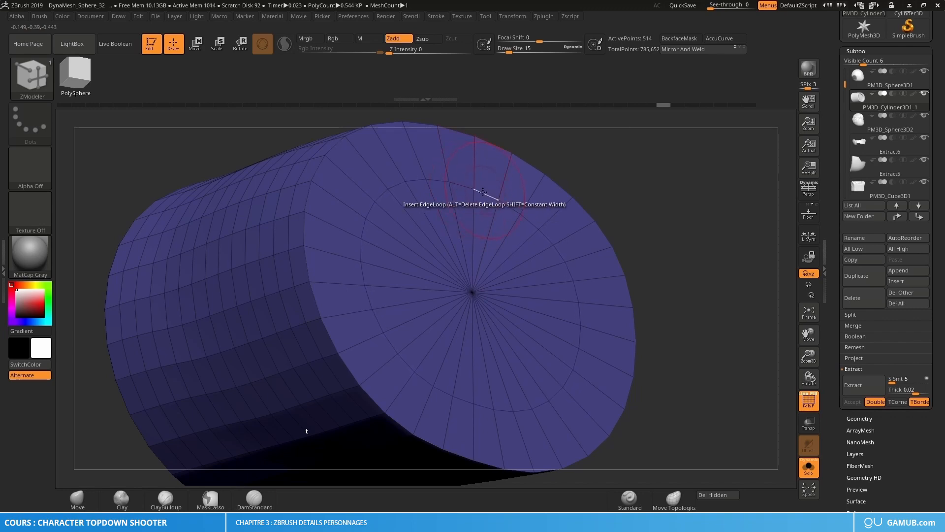
pyautogui.moveTo(472, 181); pyautogui.dragTo(456, 148)
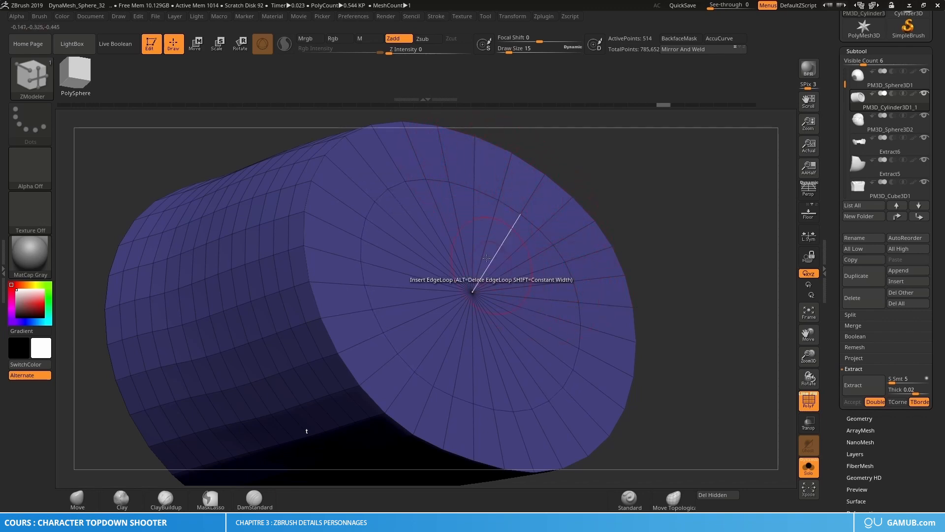
# Assign the inner disc of the cylinder's front face its own polygroup using the Flat Inner target.
pyautogui.press('space')
pyautogui.click(461, 242)
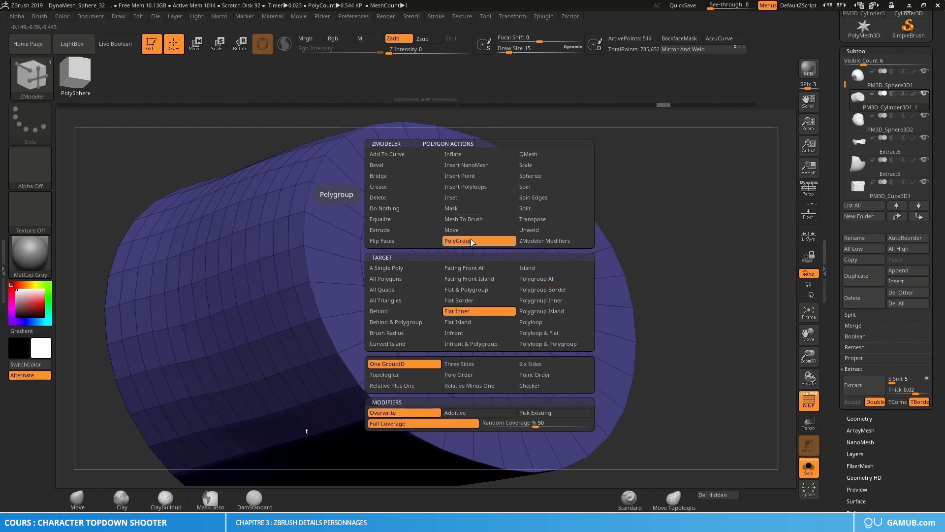
pyautogui.click(478, 311)
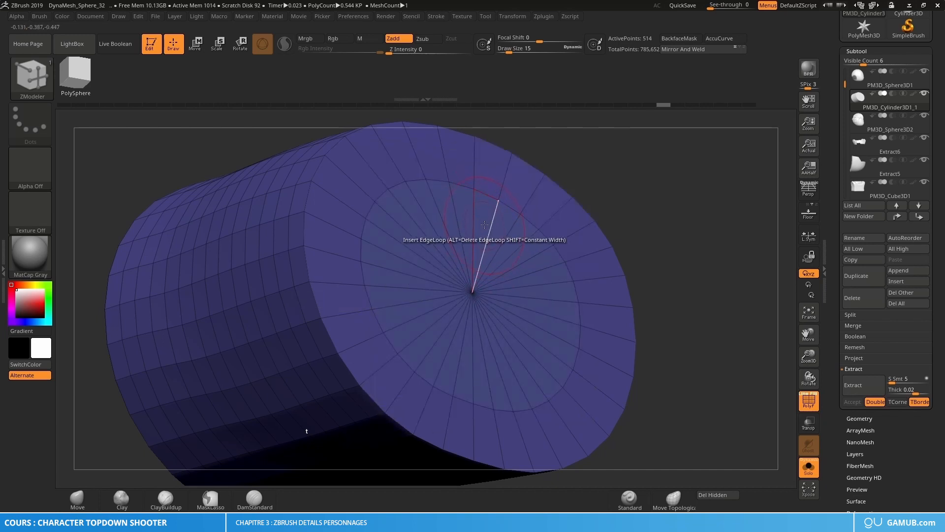
# Extrude the inner disc with the Polygroup All target, pushing it inward to form a recessed lens inside the rim.
pyautogui.press('space')
pyautogui.click(422, 231)
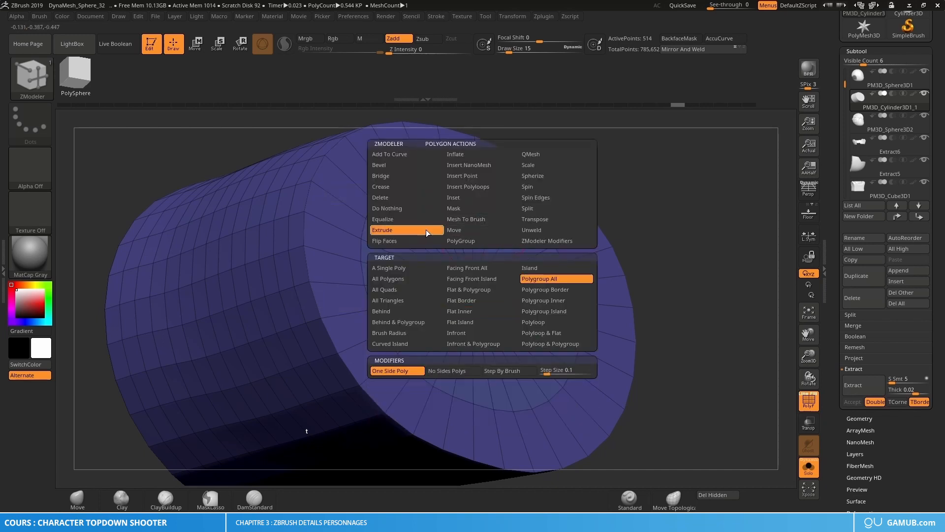
pyautogui.click(541, 279)
pyautogui.moveTo(475, 240); pyautogui.dragTo(485, 253, button='right')
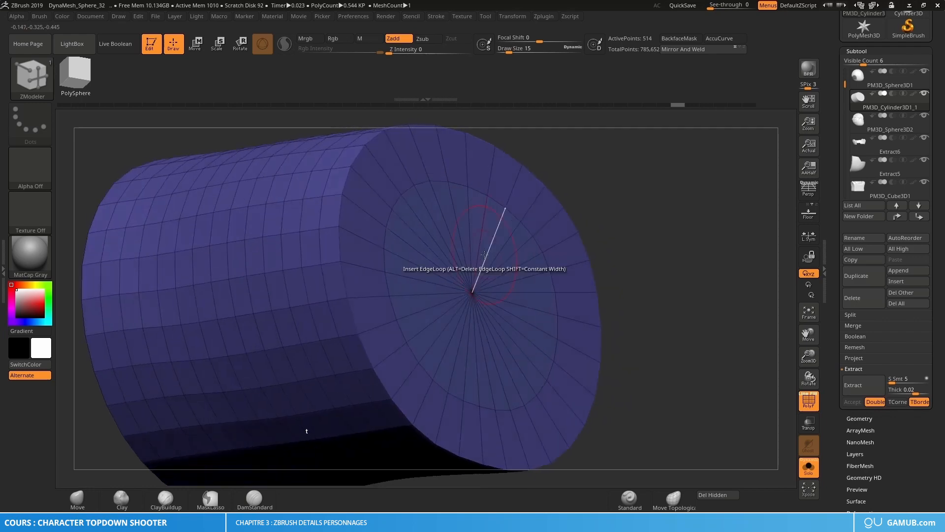
pyautogui.moveTo(461, 213); pyautogui.dragTo(400, 214)
pyautogui.press('f')
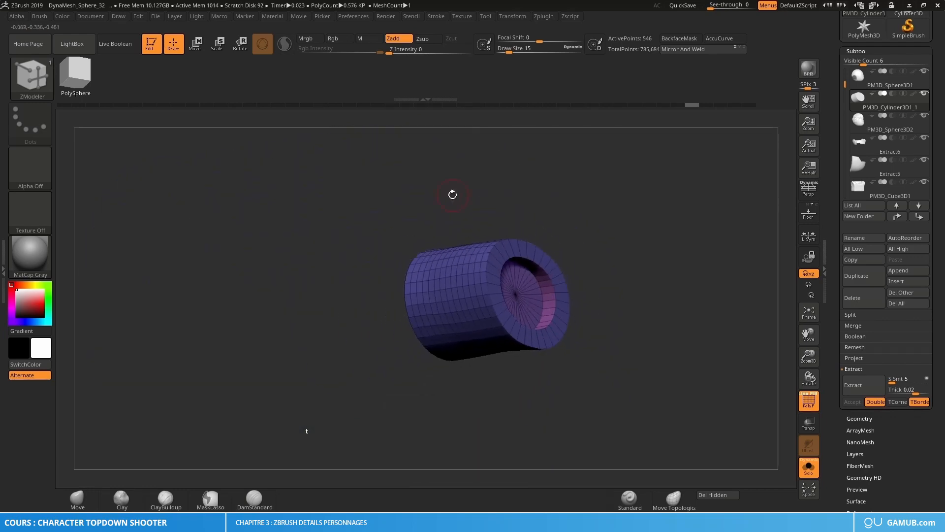
# Show the whole model without wireframe and adjust the eye cylinder's placement on the face with the transform gizmo.
pyautogui.click(808, 470)
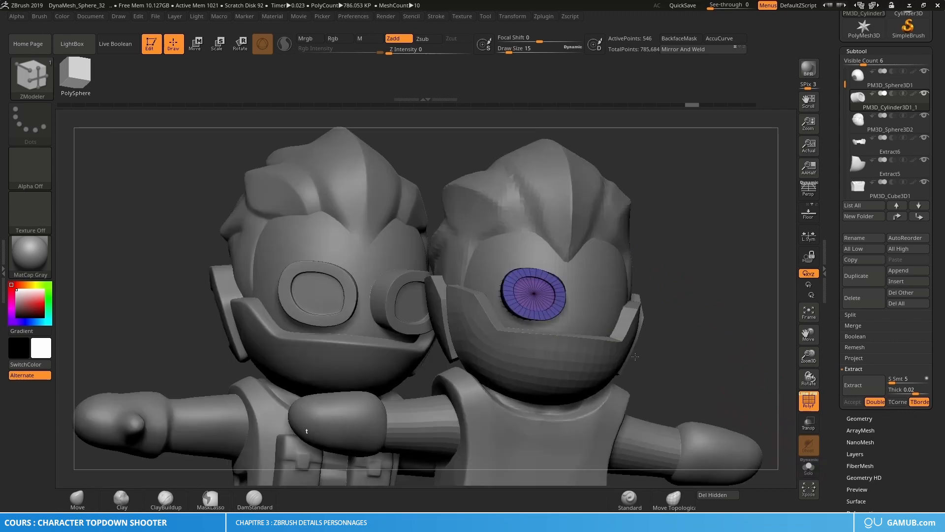
pyautogui.moveTo(663, 271); pyautogui.dragTo(668, 279)
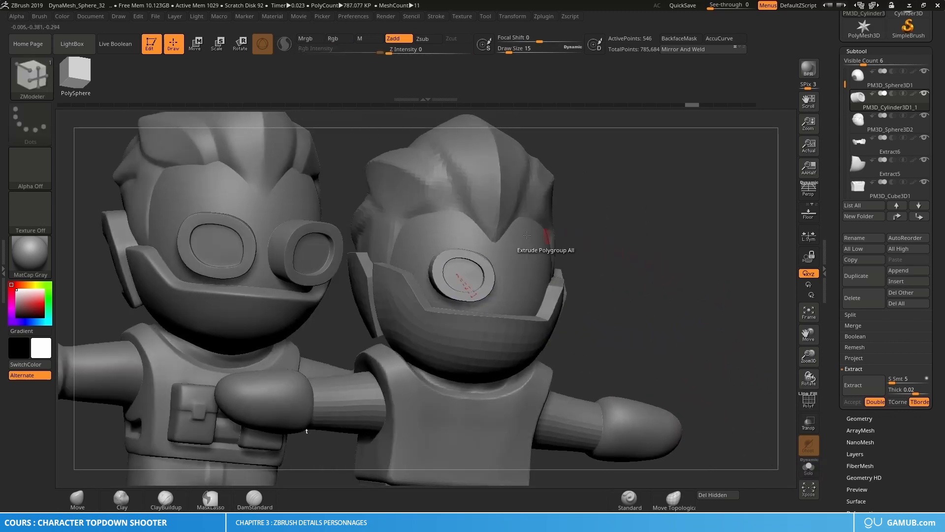
pyautogui.press('e')
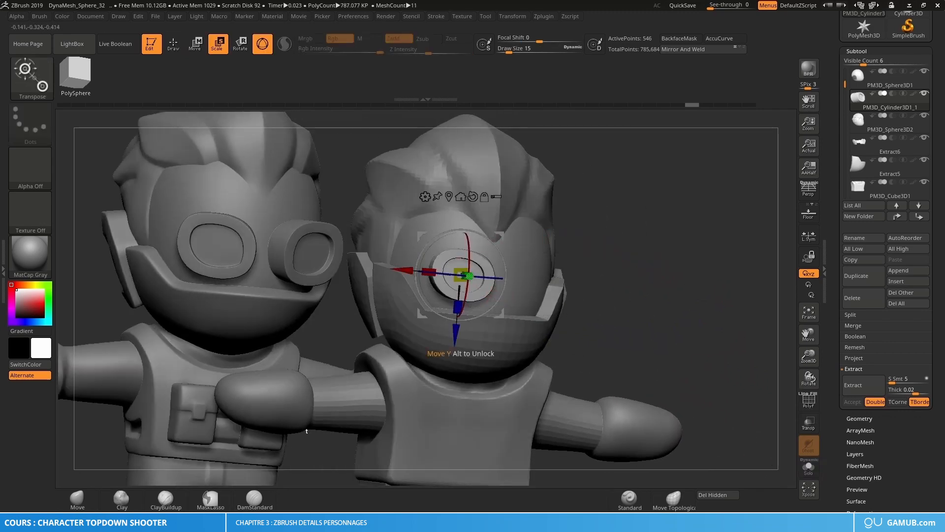
pyautogui.moveTo(461, 268); pyautogui.dragTo(497, 239)
# Reshape the goggle's rim and lens with the Move brush at draw size 68, following the reference goggles from several angles.
pyautogui.press('q')
pyautogui.press('b')
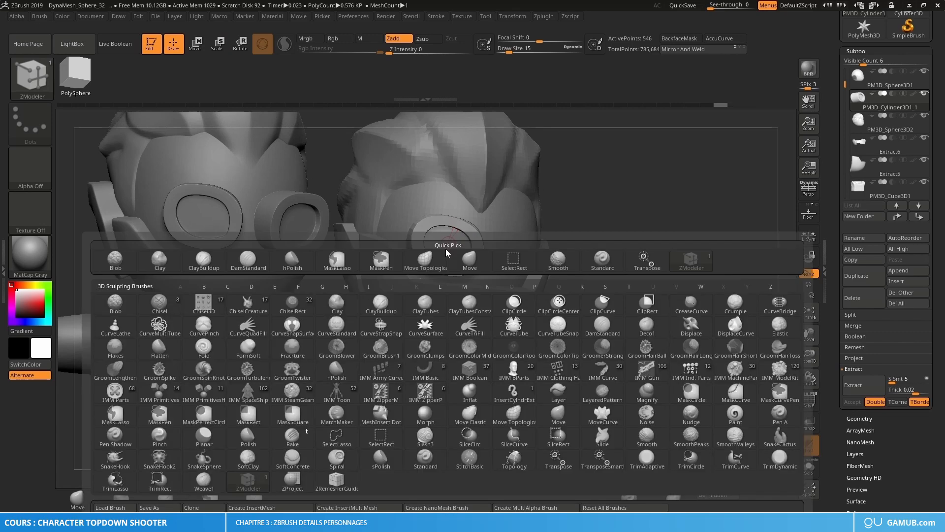
pyautogui.press('m')
pyautogui.press('v')
pyautogui.keyDown('alt'); pyautogui.moveTo(451, 241); pyautogui.dragTo(492, 277, button='right'); pyautogui.keyUp('alt')
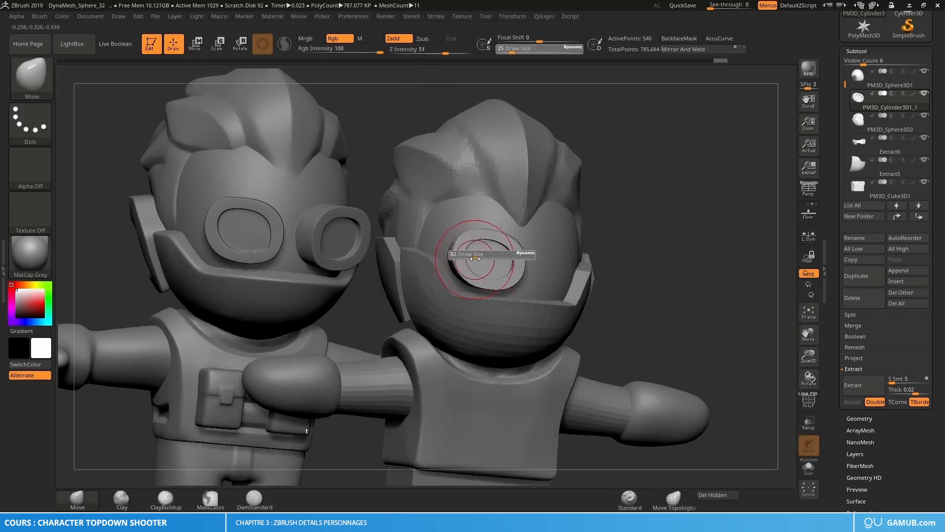
pyautogui.moveTo(465, 231); pyautogui.dragTo(465, 272, button='right')
pyautogui.moveTo(468, 233); pyautogui.dragTo(457, 268, button='right')
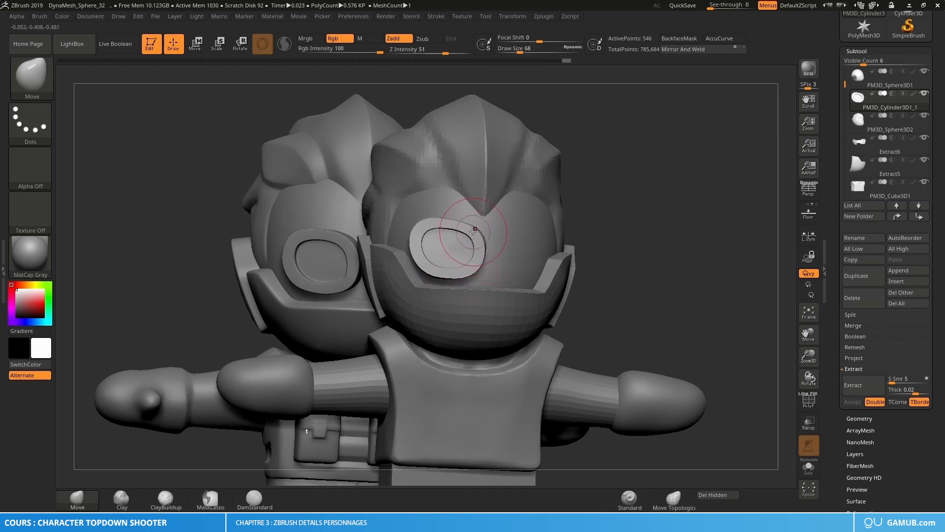
pyautogui.moveTo(485, 250); pyautogui.dragTo(616, 232, button='right')
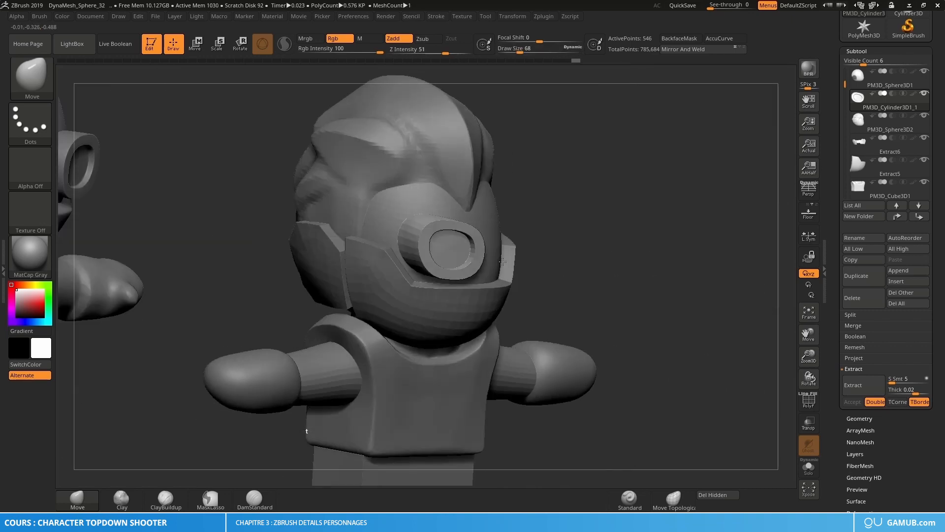
pyautogui.keyDown('ctrl'); pyautogui.moveTo(689, 255); pyautogui.dragTo(665, 280, button='right'); pyautogui.keyUp('ctrl')
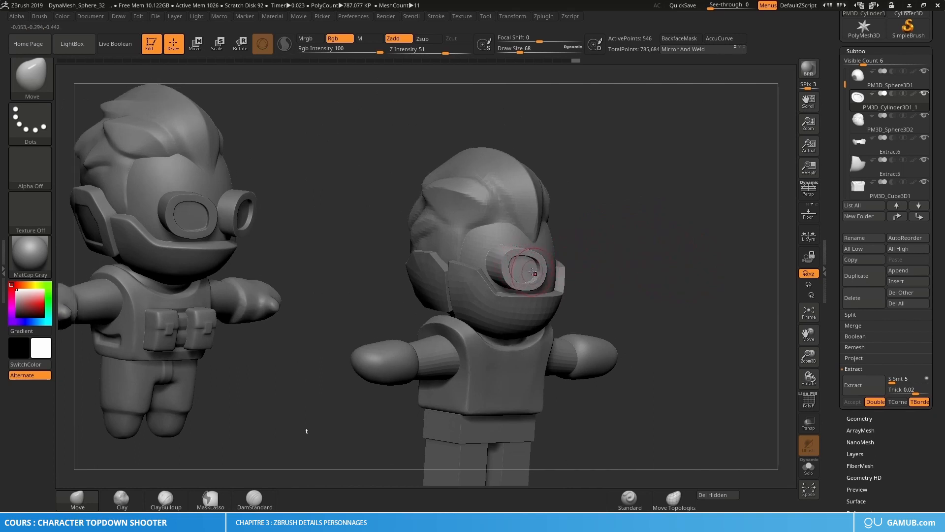
pyautogui.moveTo(615, 274); pyautogui.dragTo(516, 256, button='right')
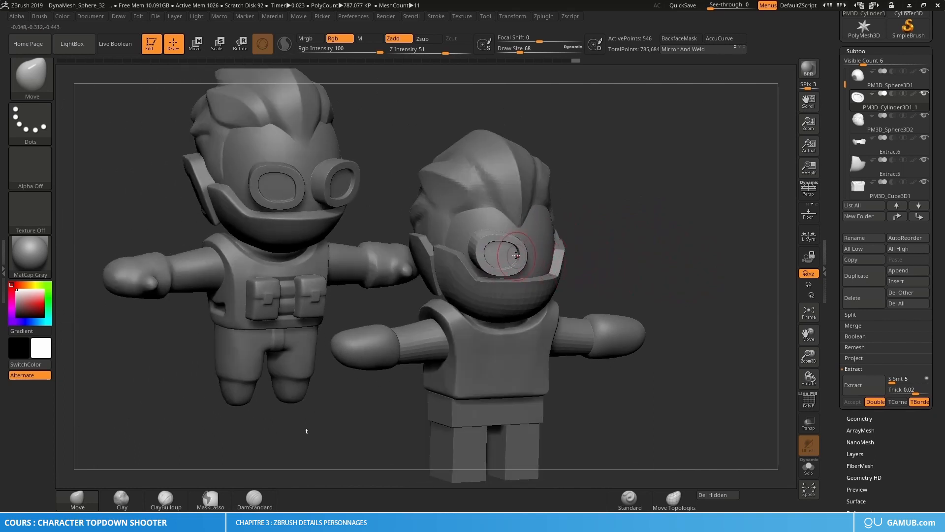
# Try mirroring the goggle to the other side of the face with Mirror And Weld from Modify Topology, and undo it.
pyautogui.click(857, 52)
pyautogui.click(859, 63)
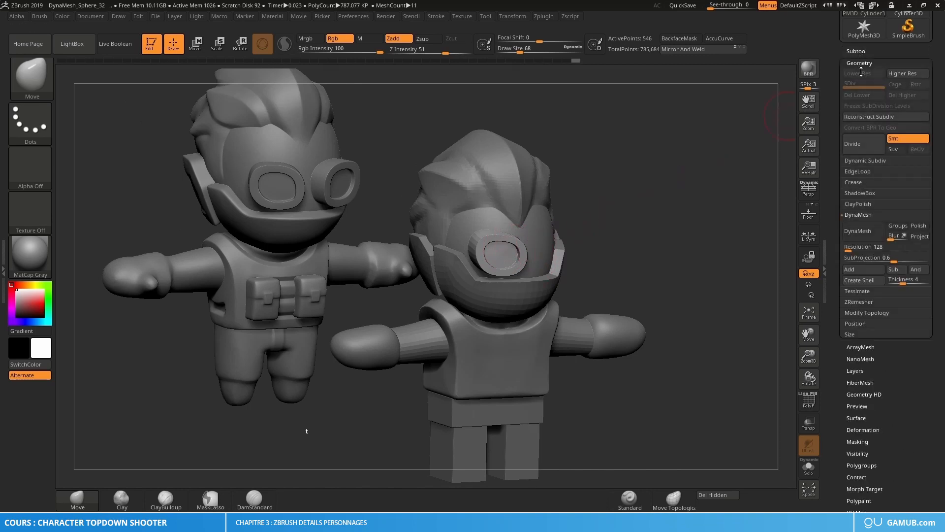
pyautogui.click(858, 214)
pyautogui.click(868, 246)
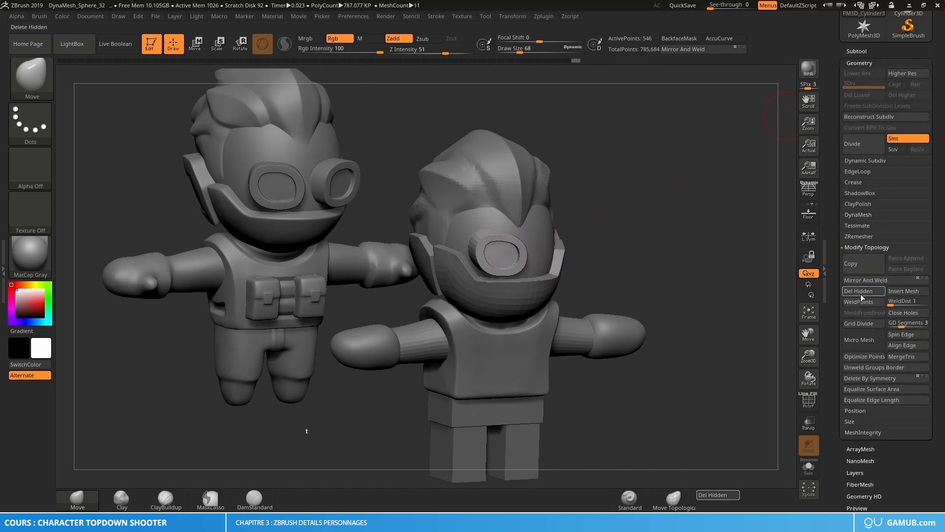
pyautogui.click(865, 280)
pyautogui.moveTo(651, 210)
pyautogui.mouseDown()
pyautogui.moveTo(637, 226)
pyautogui.moveTo(646, 251)
pyautogui.moveTo(656, 247)
pyautogui.moveTo(641, 263)
pyautogui.moveTo(636, 251)
pyautogui.mouseUp()
pyautogui.hotkey('ctrl', 'z')
# Adjust the goggle's placement with the transform gizmo and mirror it to the other eye with Mirror And Weld.
pyautogui.press('e')
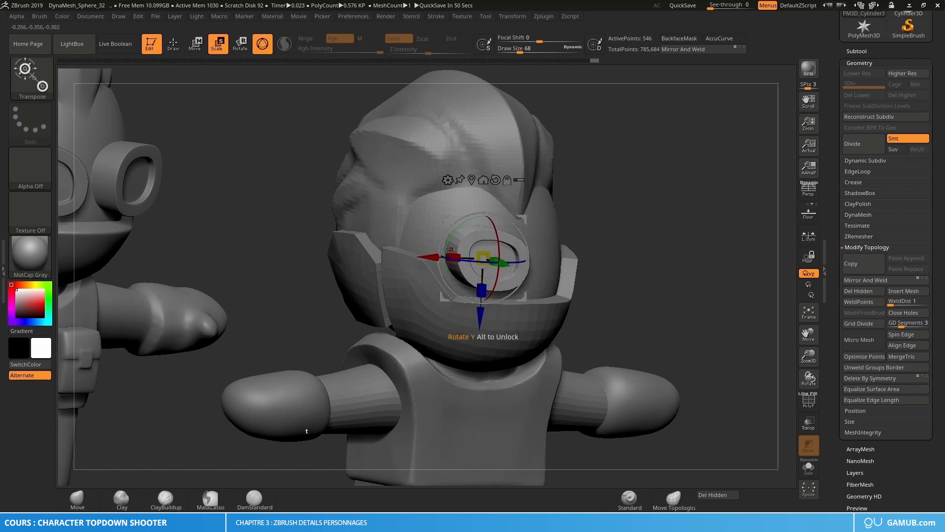
pyautogui.press('q')
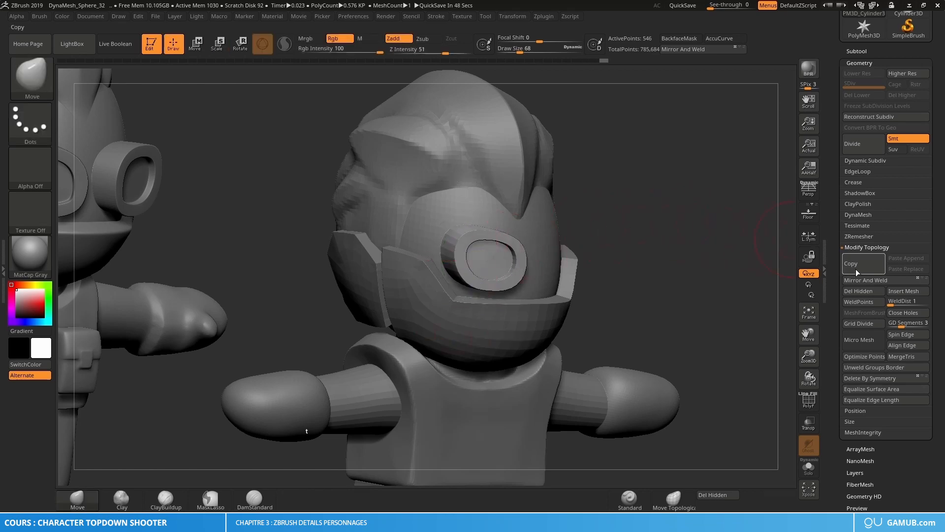
pyautogui.click(865, 280)
pyautogui.keyDown('alt'); pyautogui.moveTo(722, 297); pyautogui.dragTo(495, 251); pyautogui.keyUp('alt')
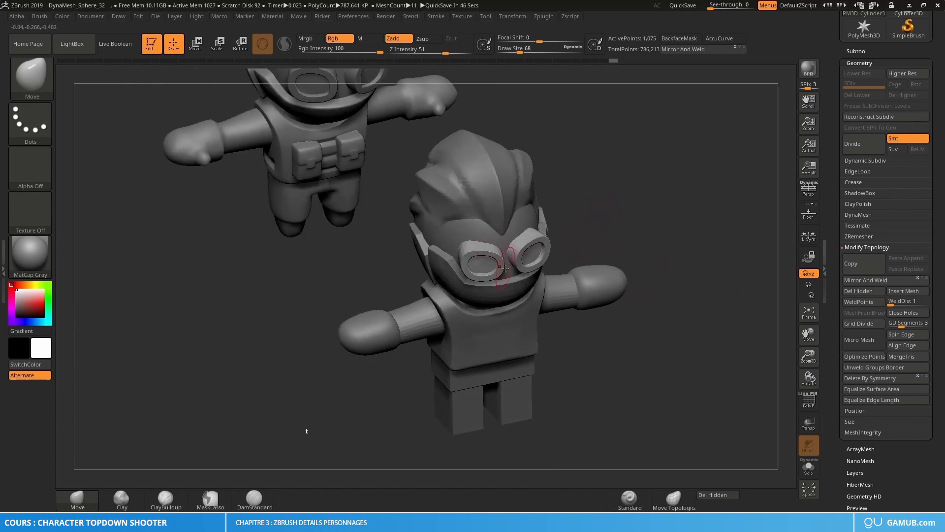
pyautogui.moveTo(532, 252); pyautogui.dragTo(609, 210, button='right')
pyautogui.moveTo(610, 176); pyautogui.dragTo(581, 237, button='right')
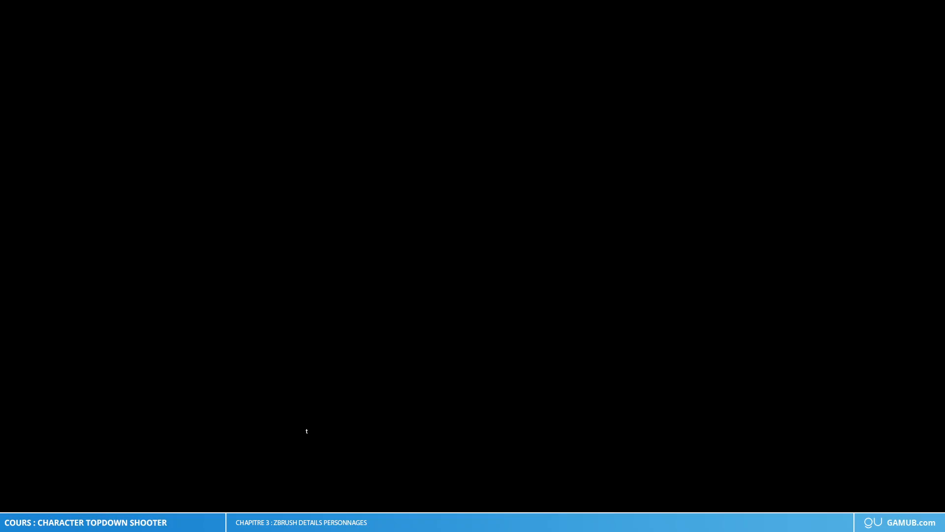